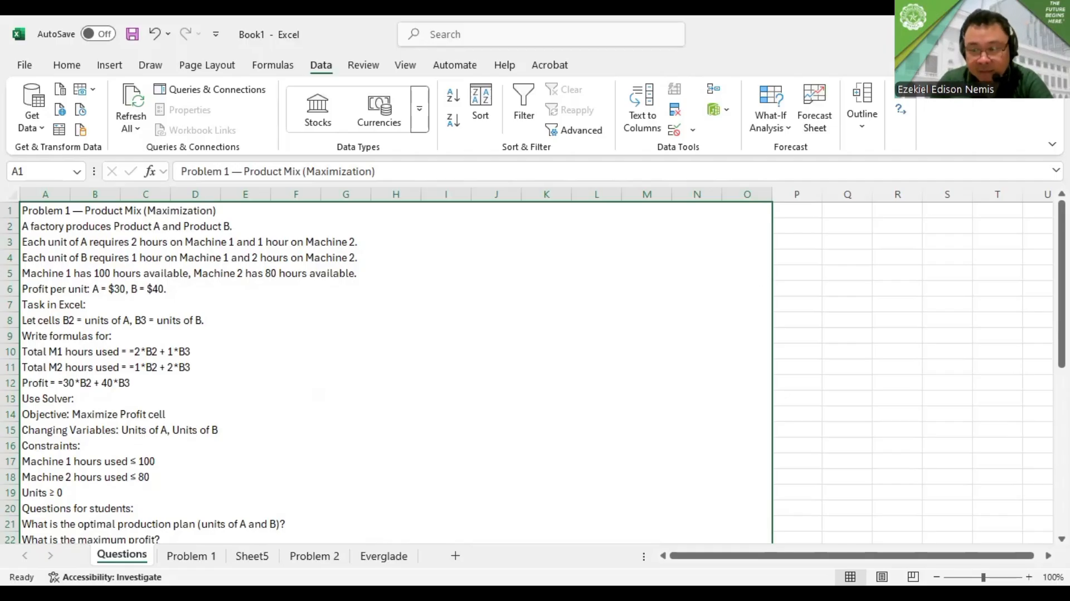
# Compare the product mix problem statement on the Questions sheet with the unit profits and machine hours on the Problem 1 sheet
pyautogui.scroll(-1, 390, 370)
pyautogui.scroll(-1, 390, 370)
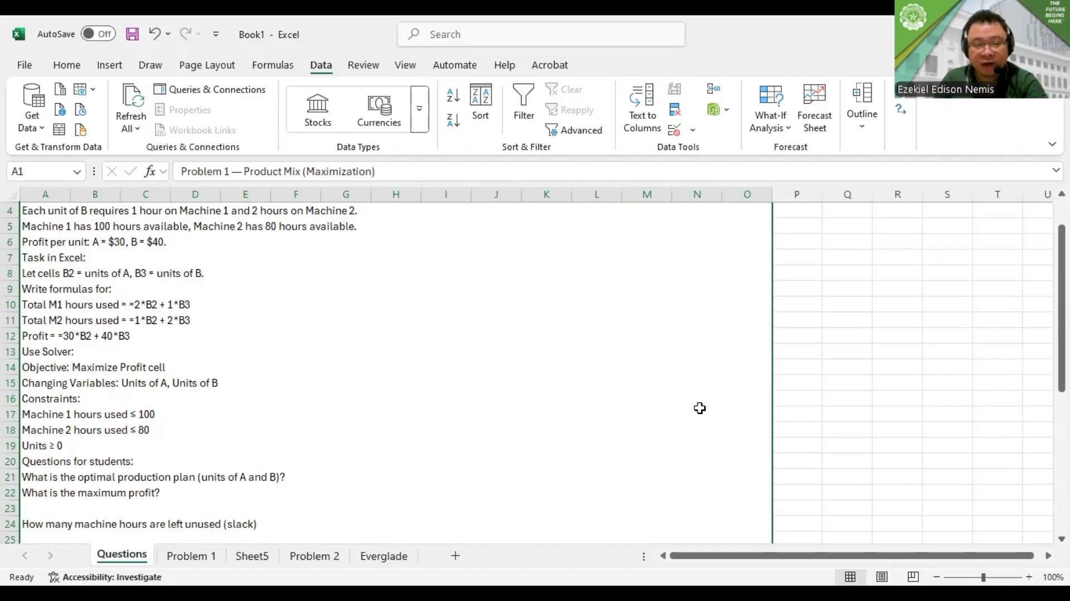
pyautogui.click(199, 556)
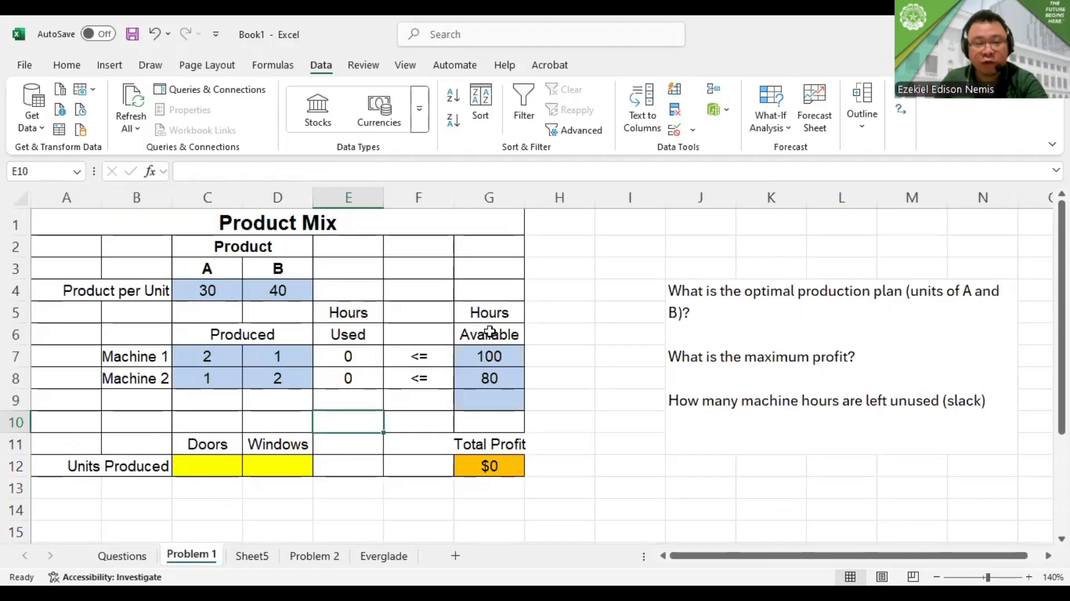
pyautogui.moveTo(234, 290); pyautogui.dragTo(268, 292)
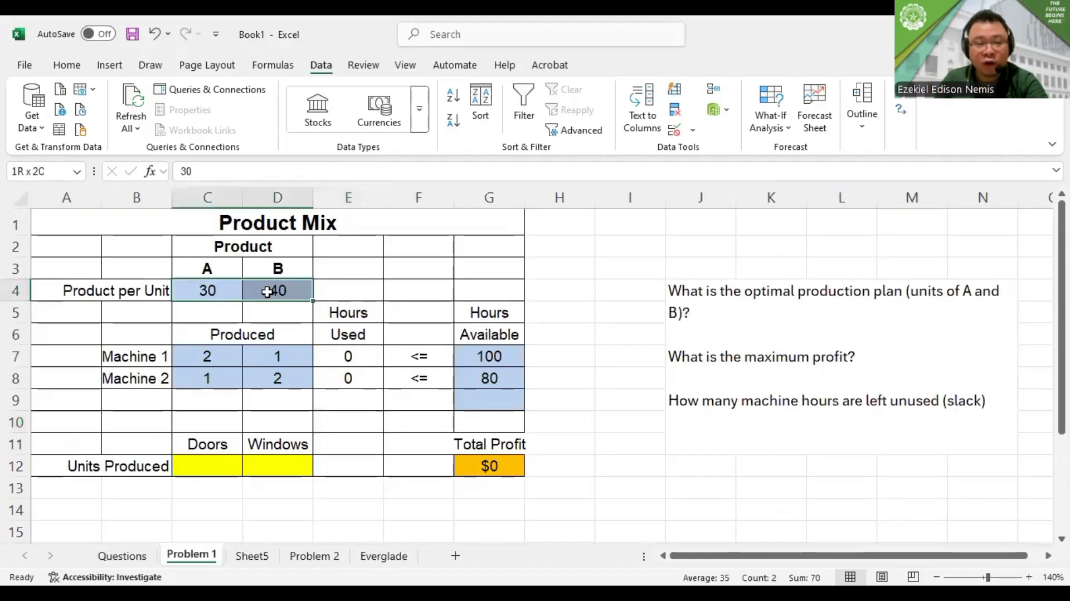
pyautogui.click(196, 341)
pyautogui.click(202, 287)
pyautogui.moveTo(205, 288); pyautogui.dragTo(274, 288)
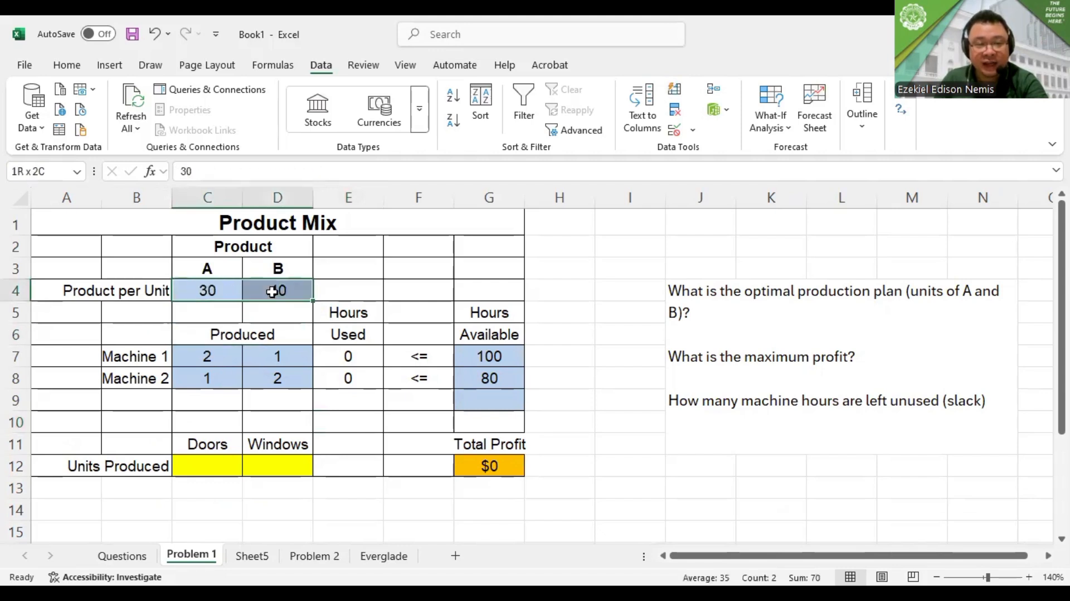
pyautogui.click(132, 557)
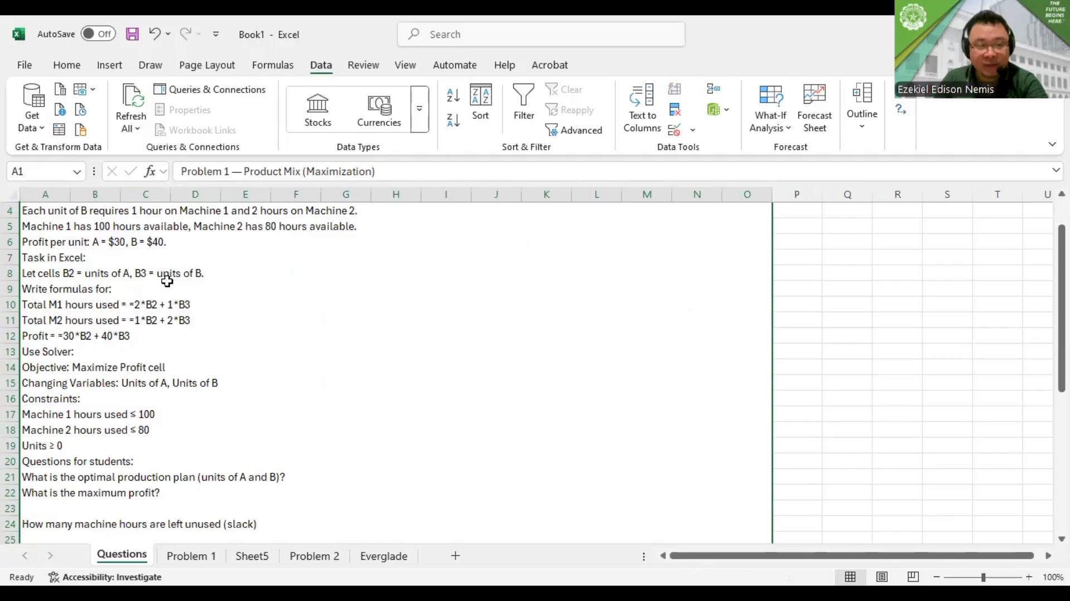
pyautogui.click(190, 556)
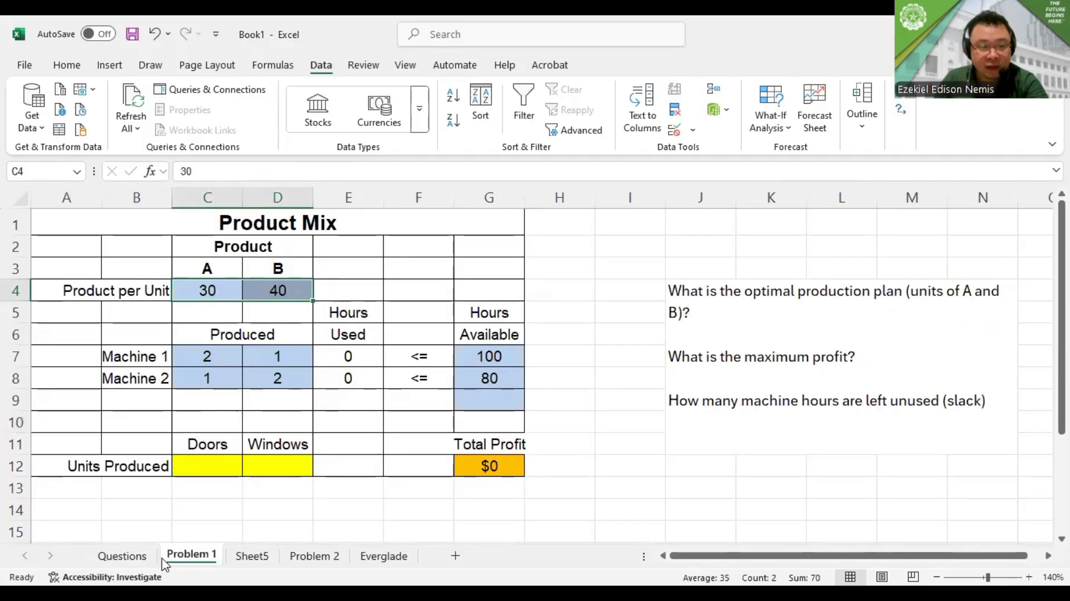
pyautogui.click(142, 556)
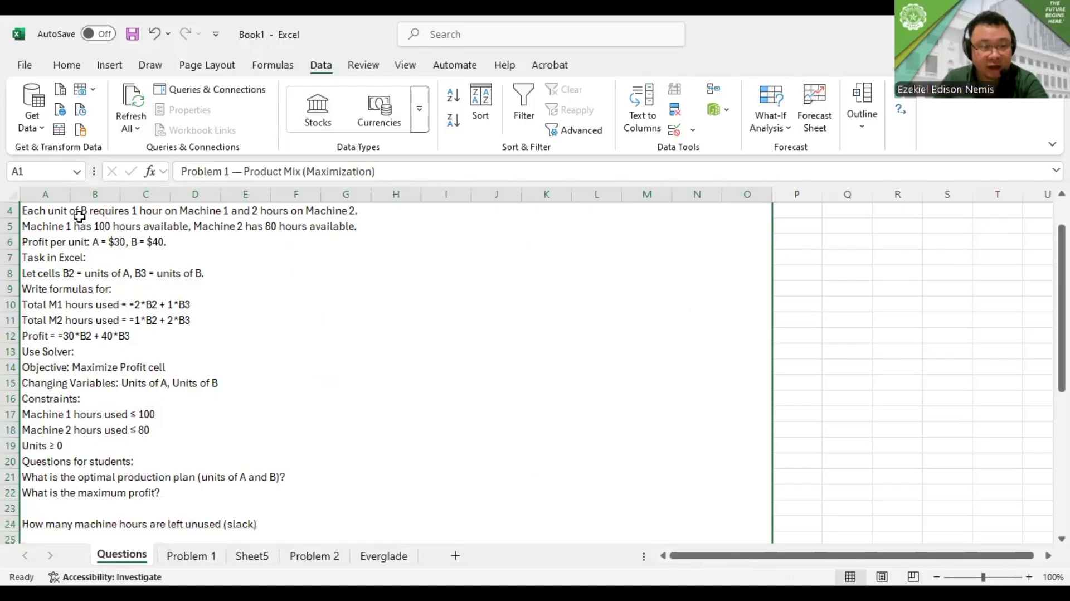
pyautogui.click(200, 556)
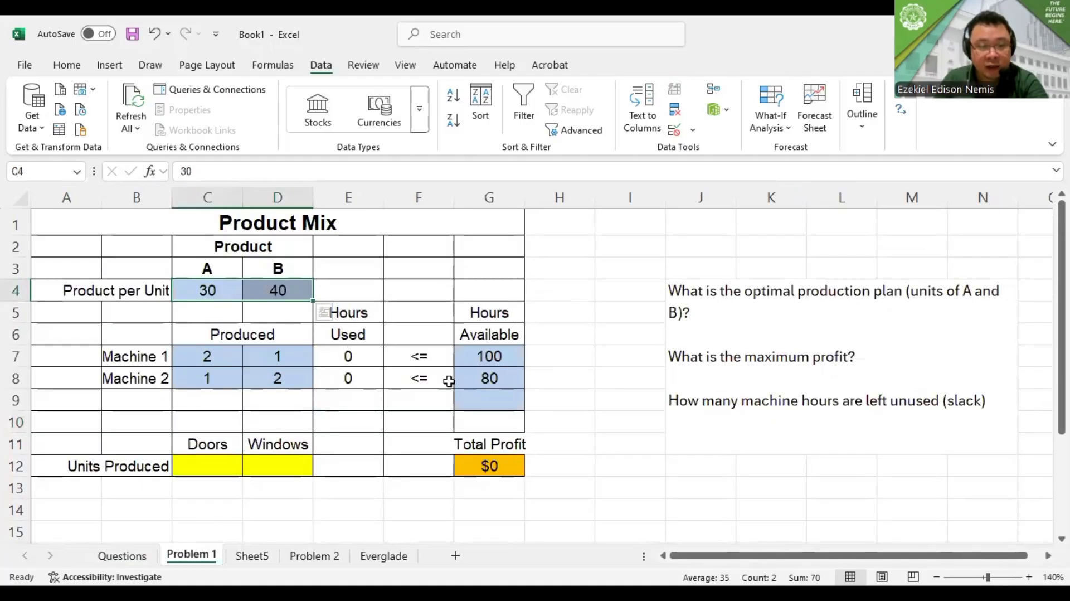
pyautogui.click(121, 555)
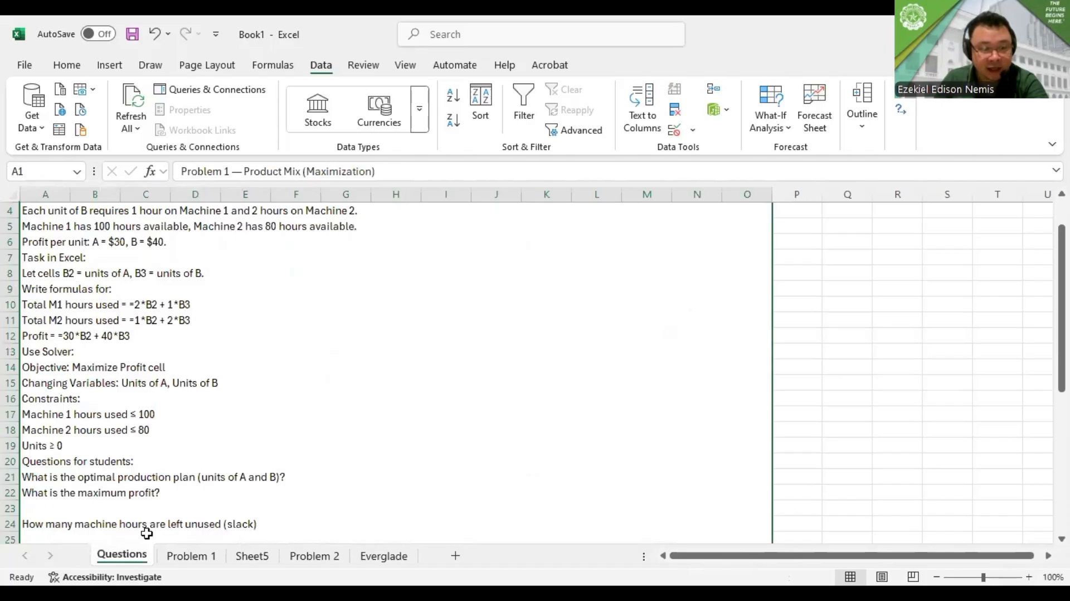
pyautogui.click(184, 556)
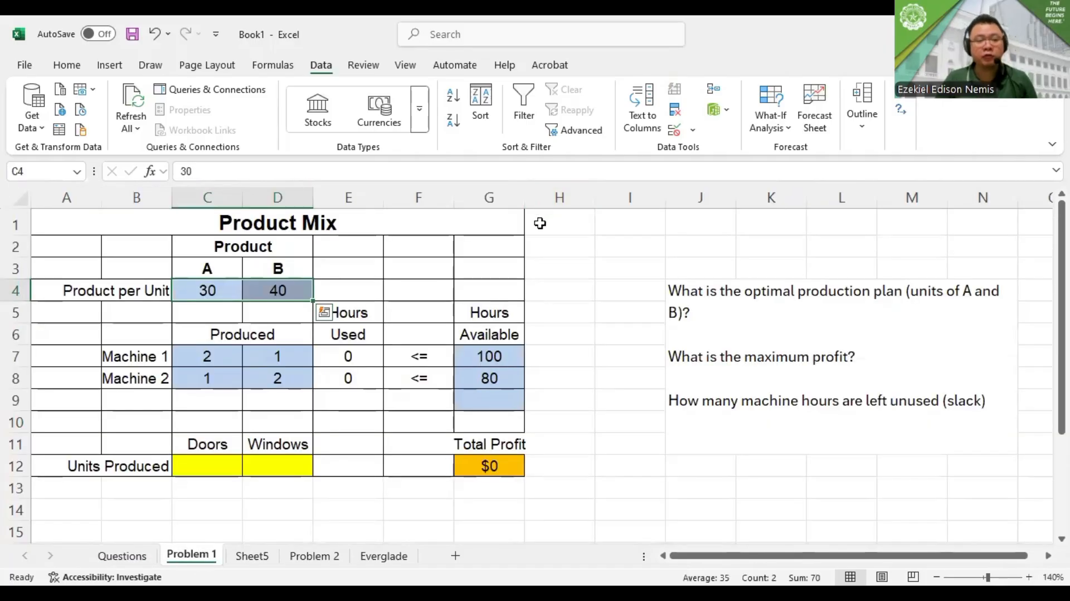
# Auto-fit the width of column G on the Problem 1 sheet to its Total Profit heading
pyautogui.moveTo(230, 465); pyautogui.dragTo(267, 467)
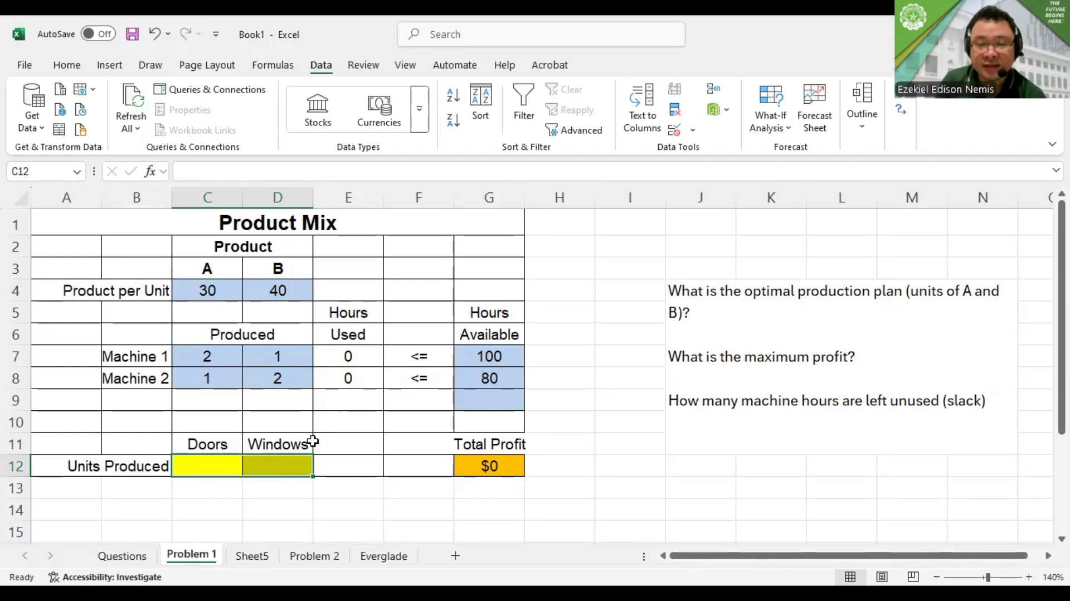
pyautogui.click(501, 458)
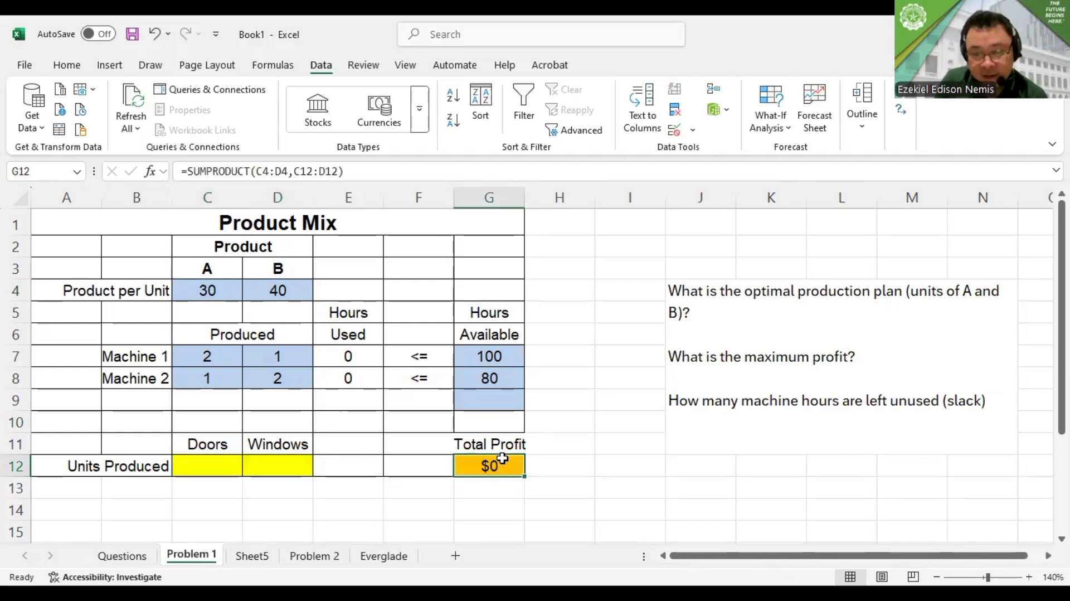
pyautogui.doubleClick(520, 197)
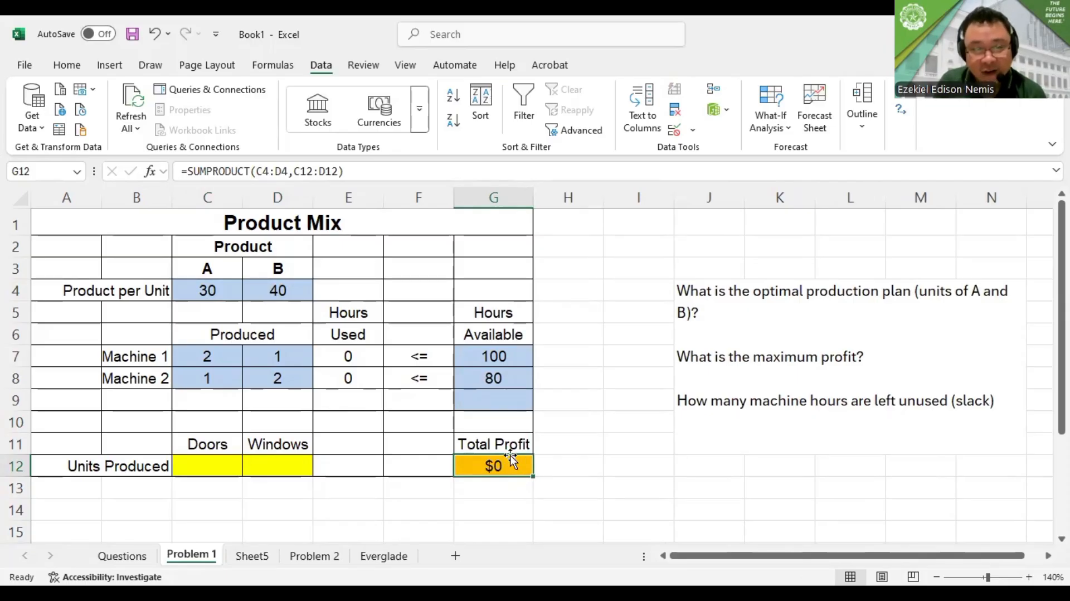
# Inspect the formulas in the Total Profit cell G12 and the Hours Used cells E7 and E8 for both machines
pyautogui.doubleClick(510, 455)
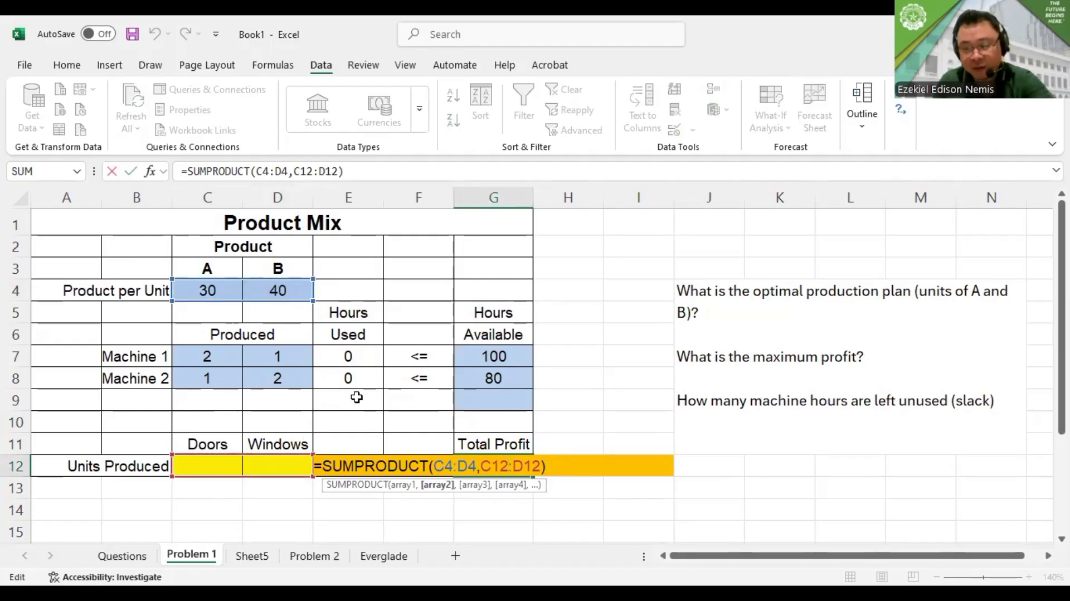
pyautogui.press('Return')
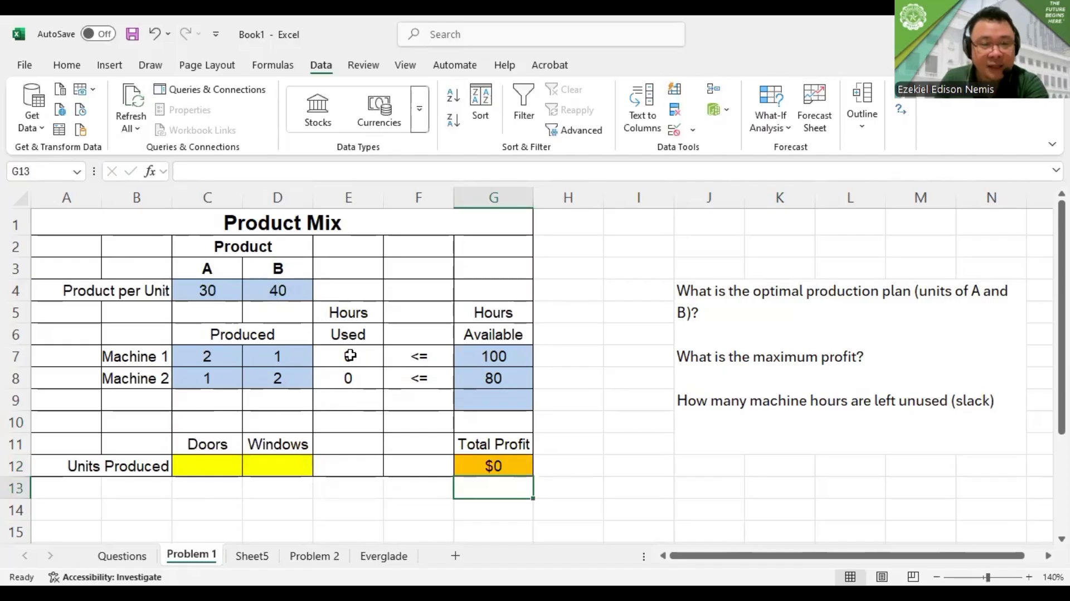
pyautogui.doubleClick(350, 355)
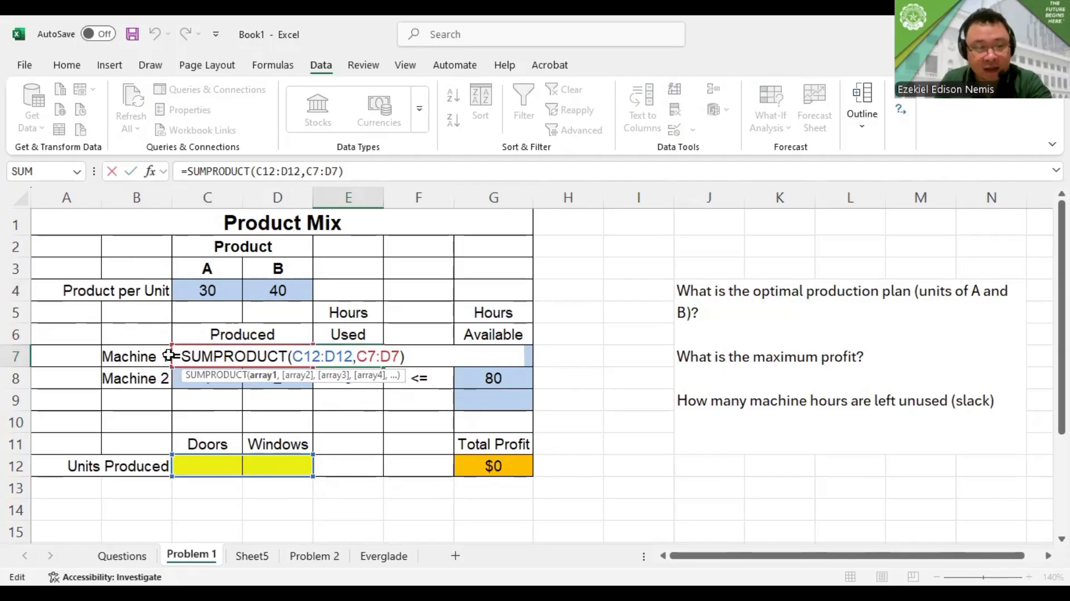
pyautogui.hotkey('ctrl', 'Return')
pyautogui.click(335, 381)
pyautogui.doubleClick(335, 381)
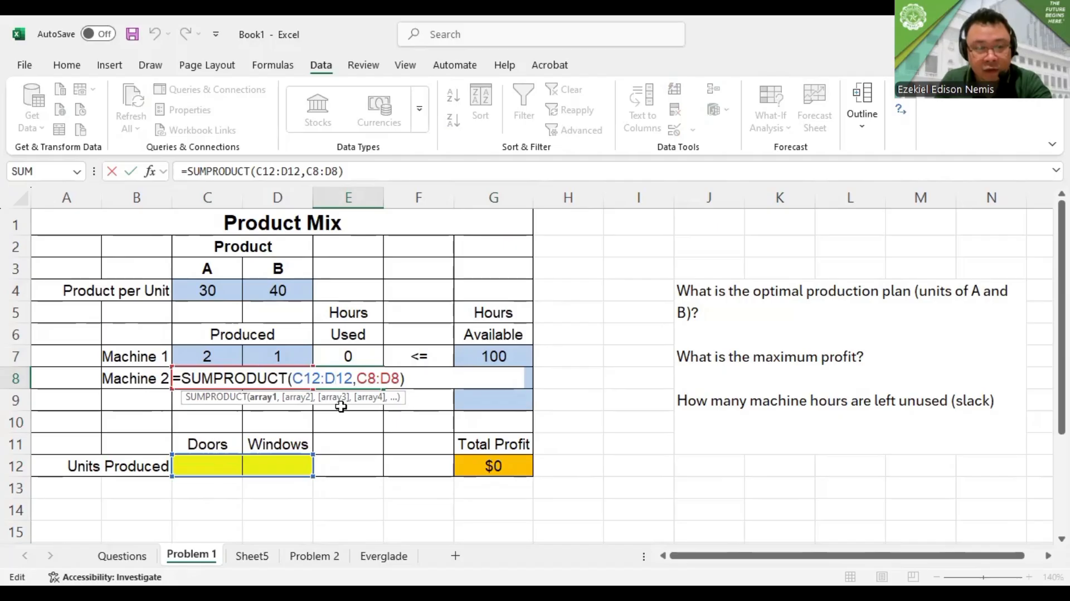
pyautogui.hotkey('ctrl', 'Return')
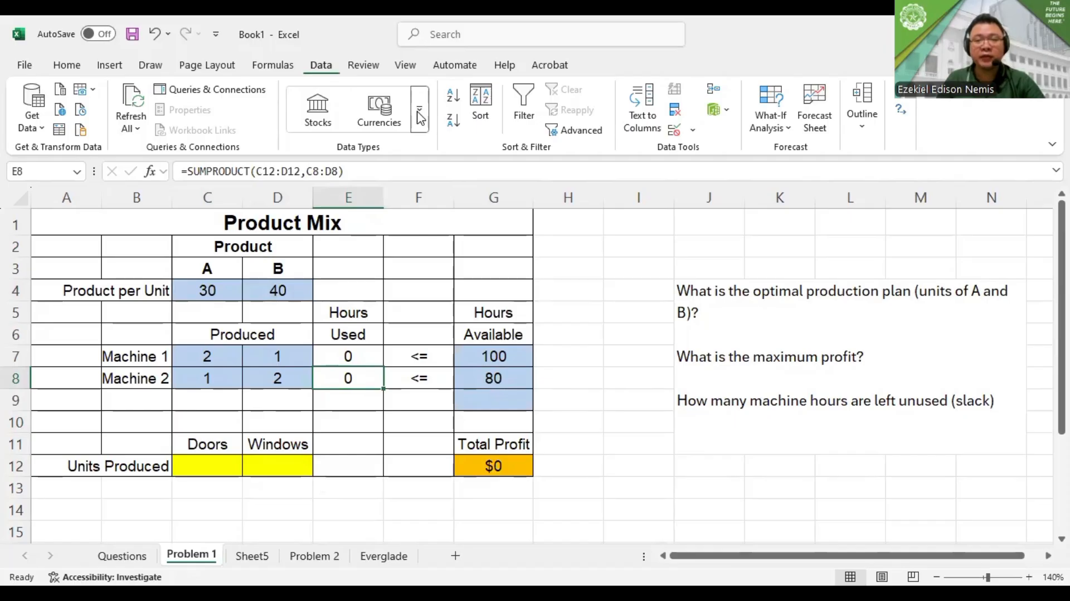
# Reset all existing Solver parameters and set the objective to the Total Profit cell G12
pyautogui.click(902, 117)
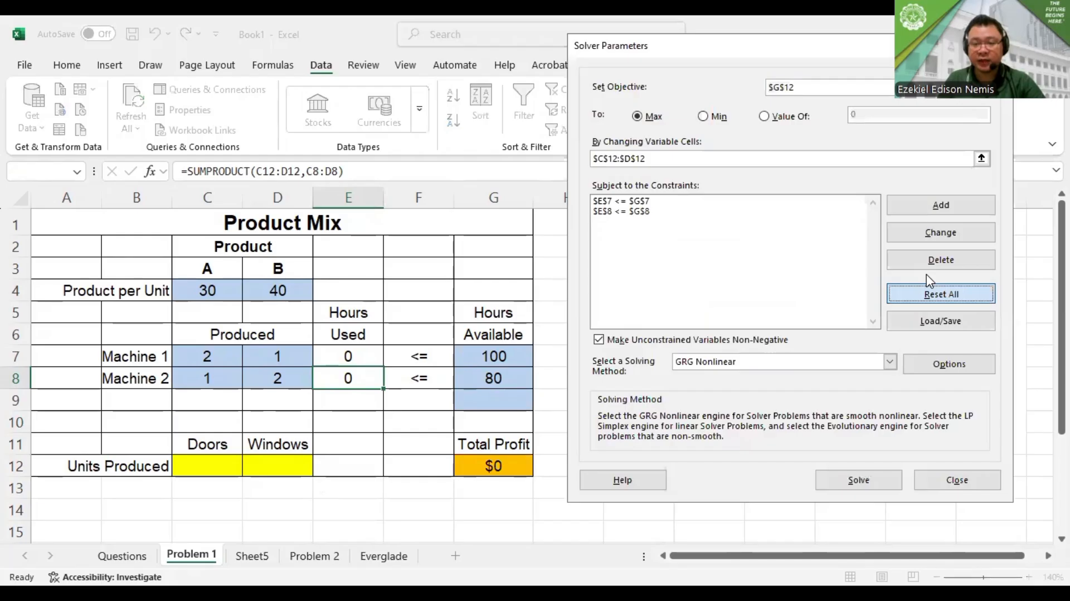
pyautogui.click(600, 394)
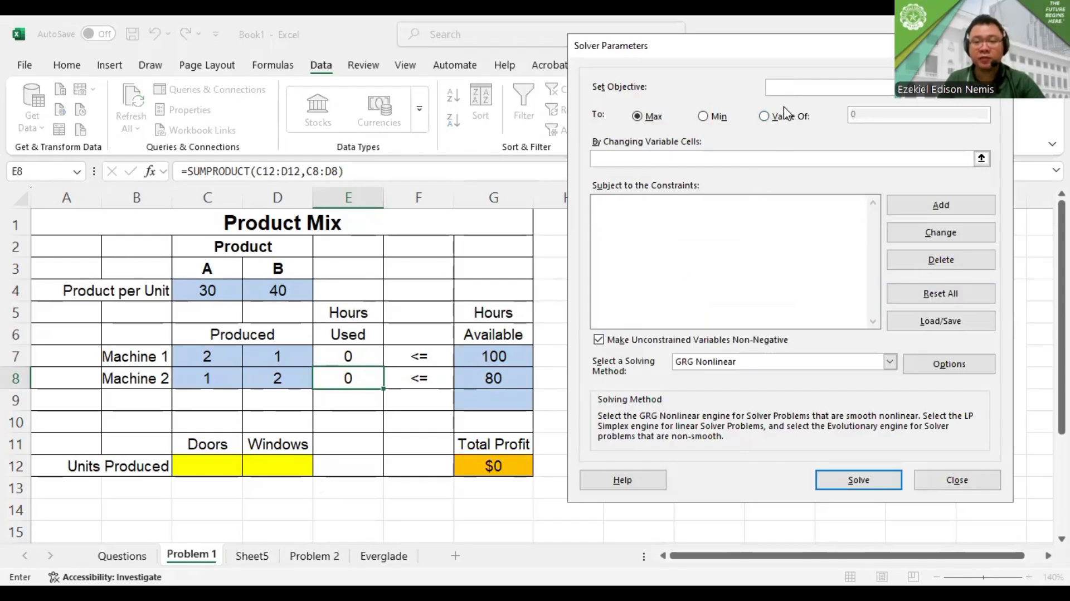
pyautogui.click(477, 466)
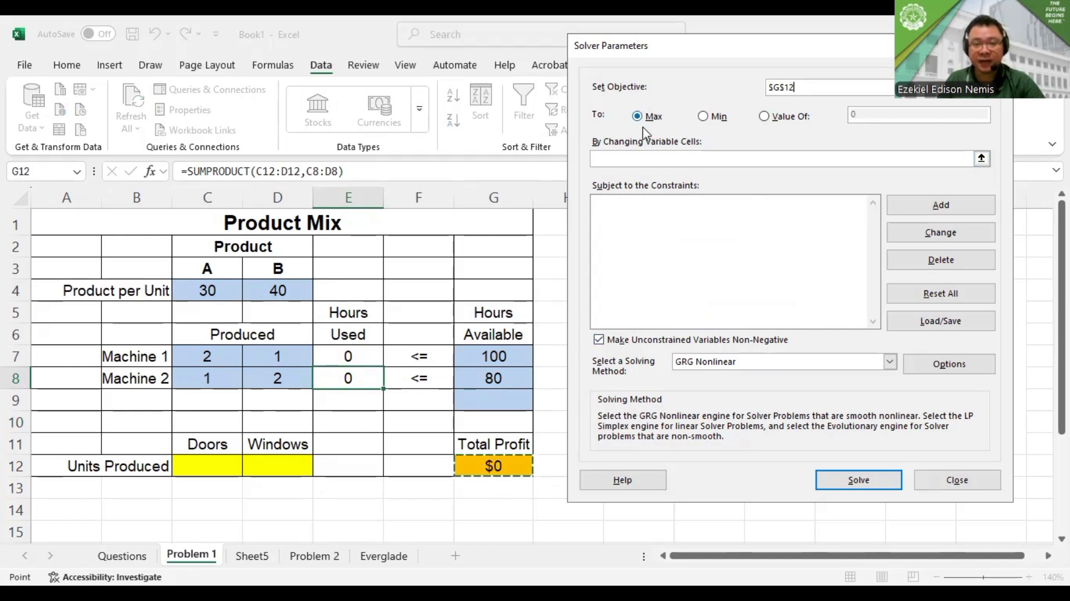
# Set the Solver's changing variable cells to the Units Produced cells C12:D12
pyautogui.click(632, 161)
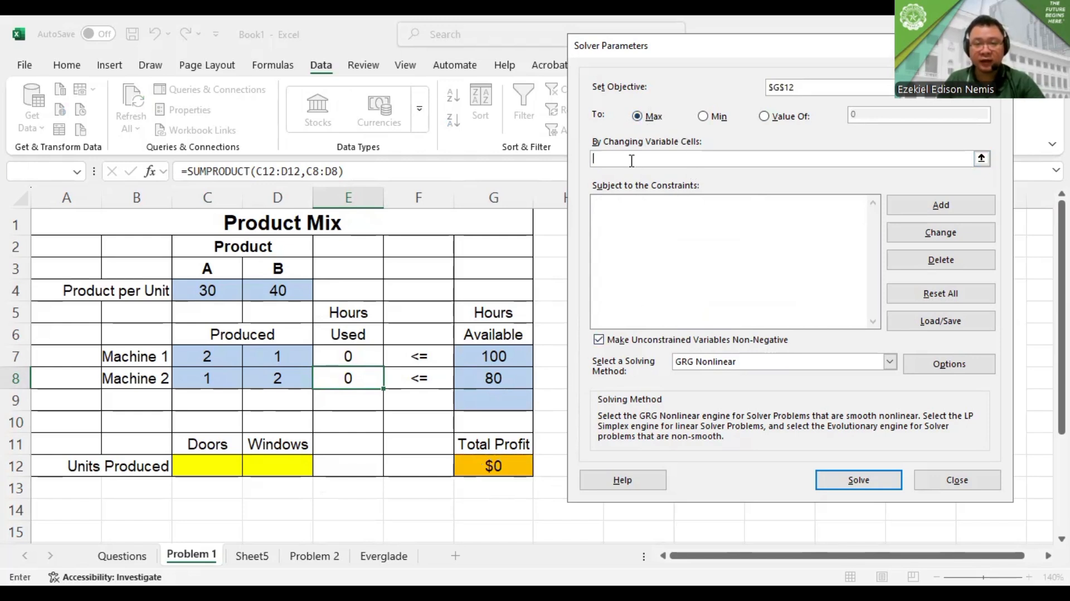
pyautogui.click(217, 467)
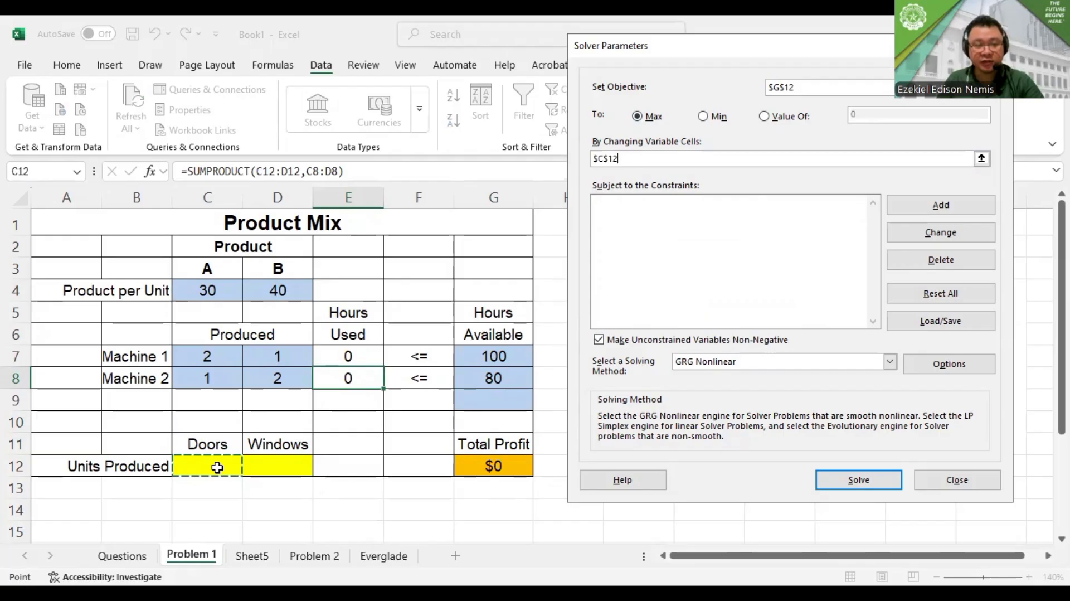
pyautogui.keyDown('shift'); pyautogui.click(272, 467); pyautogui.keyUp('shift')
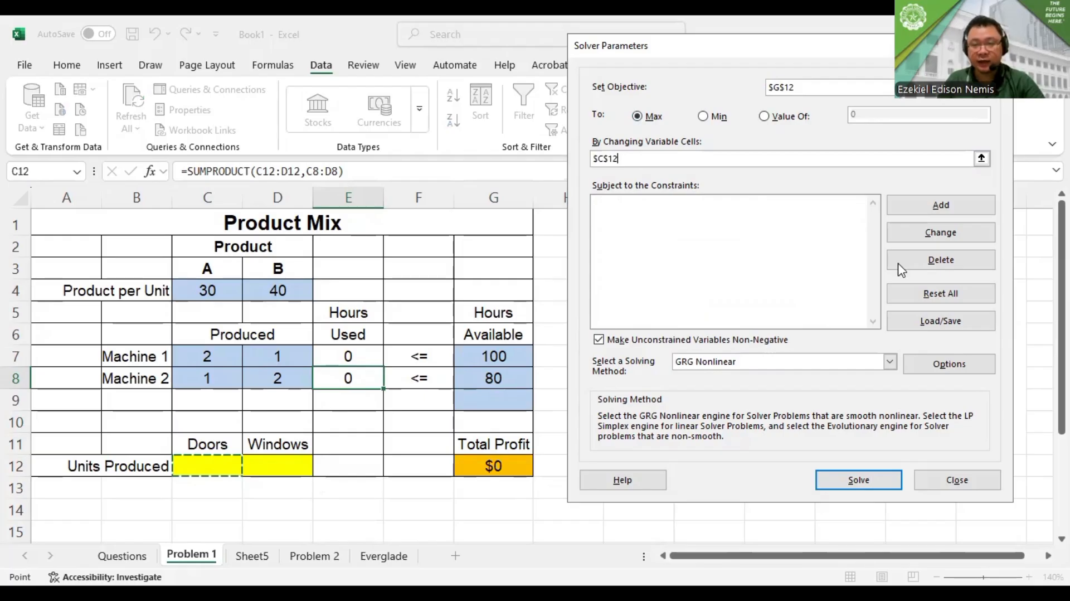
# Add a Solver constraint that Machine 1 hours used in E7 are <= the hours available in G7
pyautogui.click(930, 208)
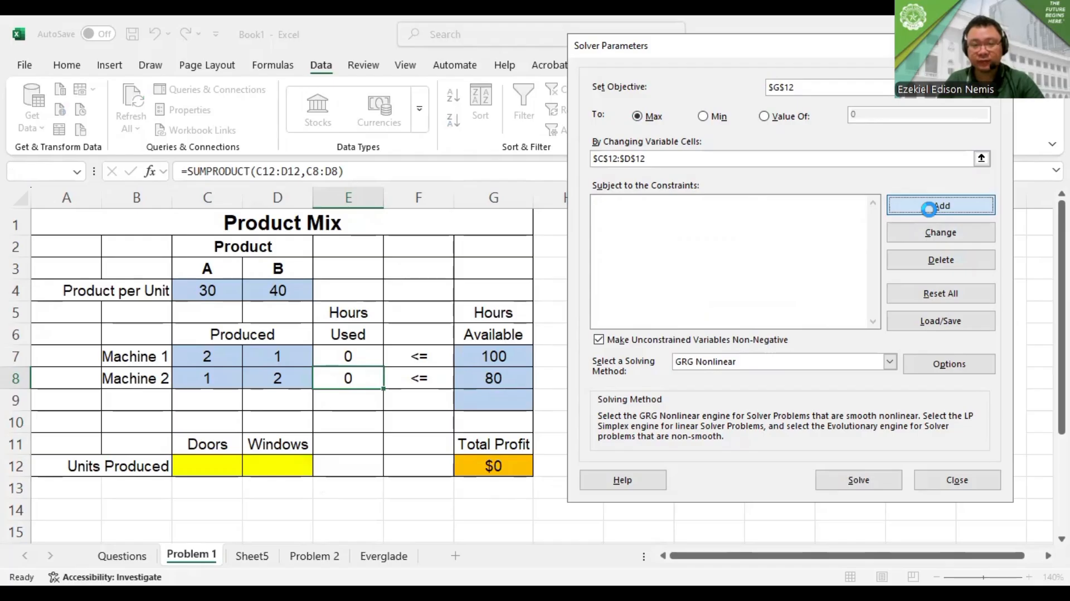
pyautogui.click(351, 351)
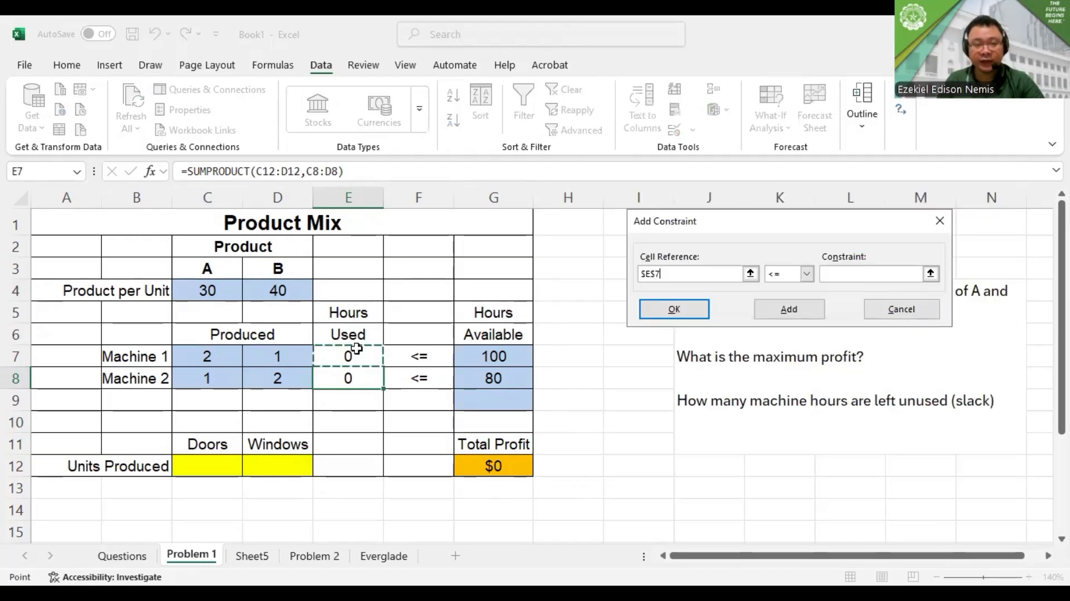
pyautogui.click(840, 274)
pyautogui.click(515, 351)
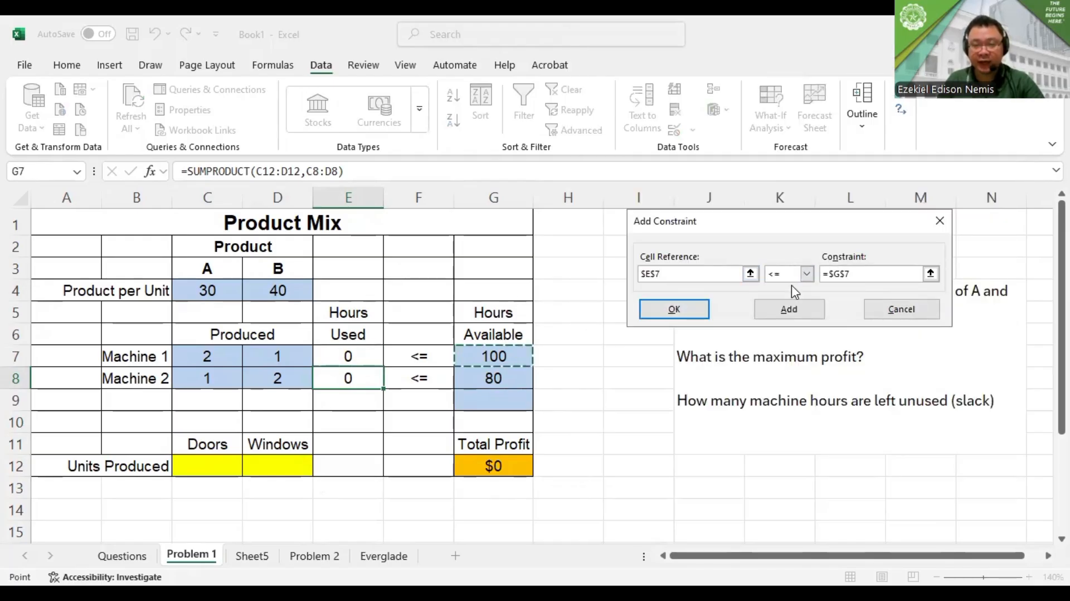
pyautogui.click(791, 304)
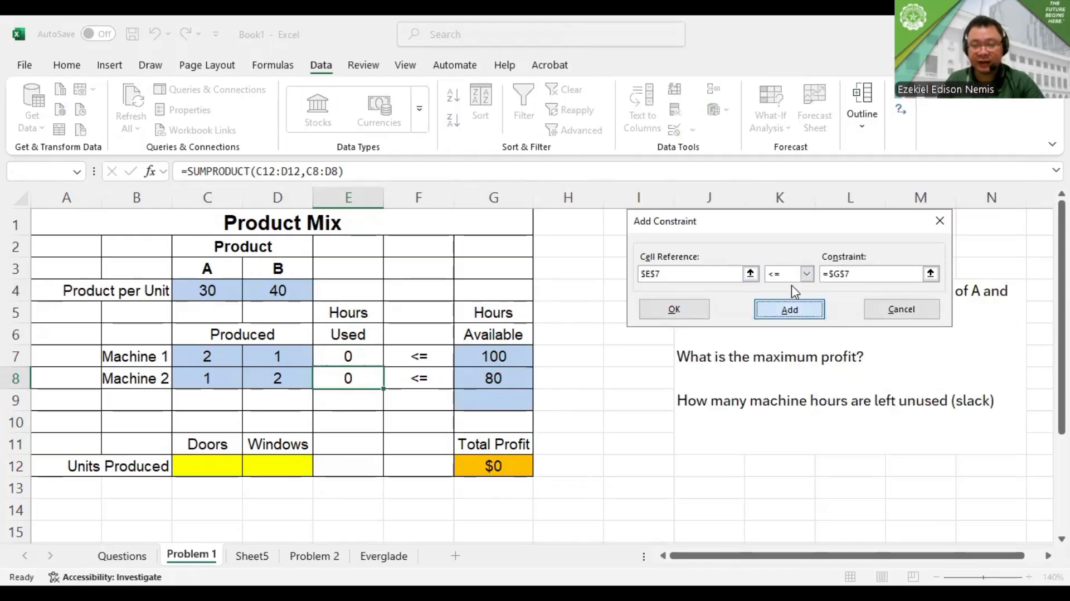
# Add a Solver constraint that Machine 2 hours used in E8 are <= the hours available in G8, and return to the Solver parameters
pyautogui.click(351, 379)
pyautogui.click(840, 274)
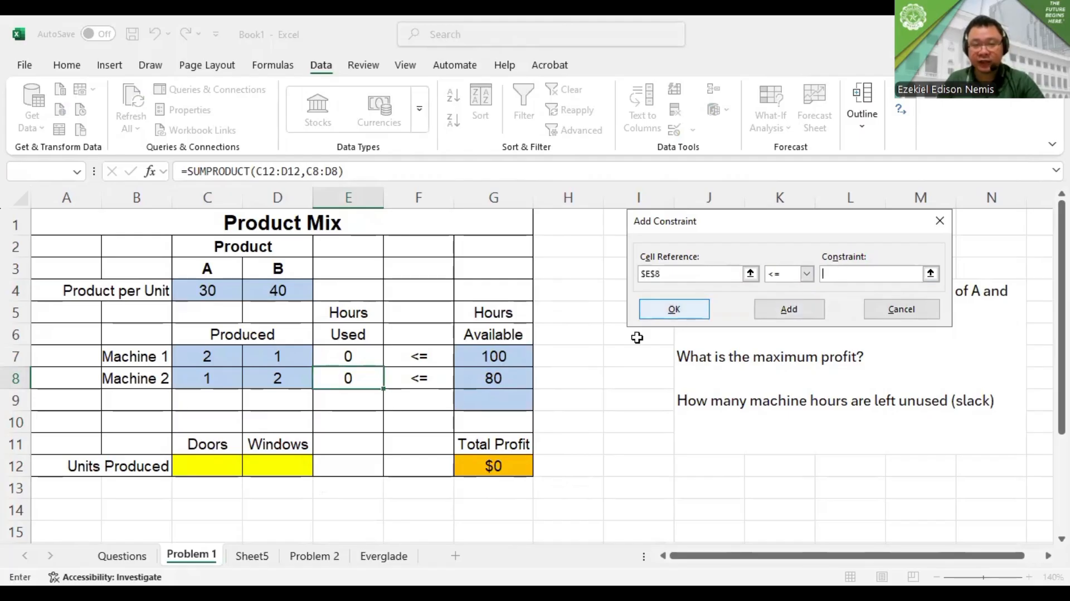
pyautogui.click(526, 371)
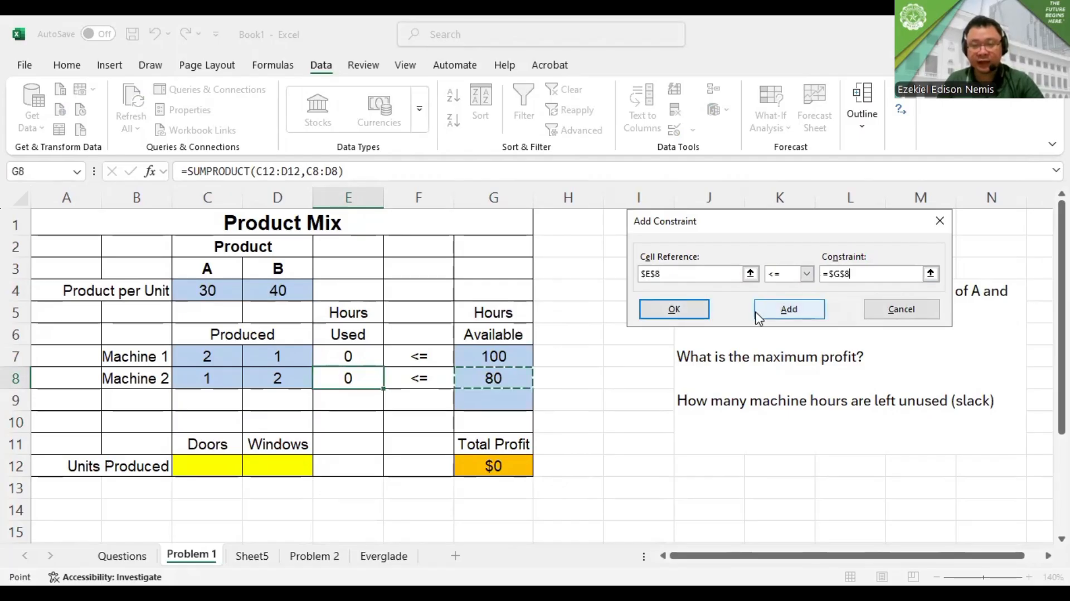
pyautogui.click(759, 316)
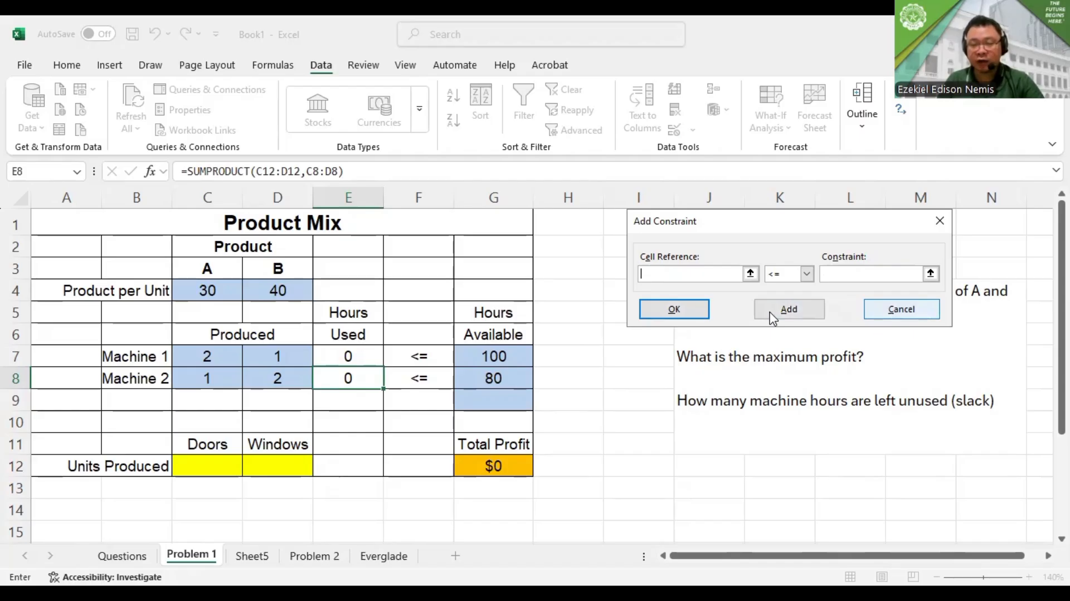
pyautogui.click(901, 309)
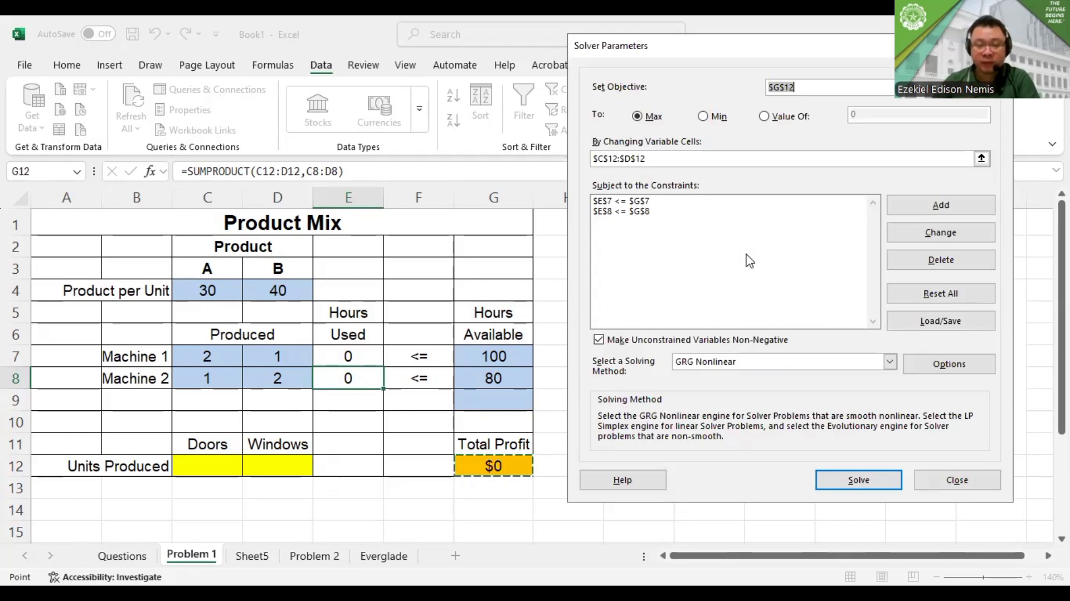
pyautogui.scroll(-3, 636, 346)
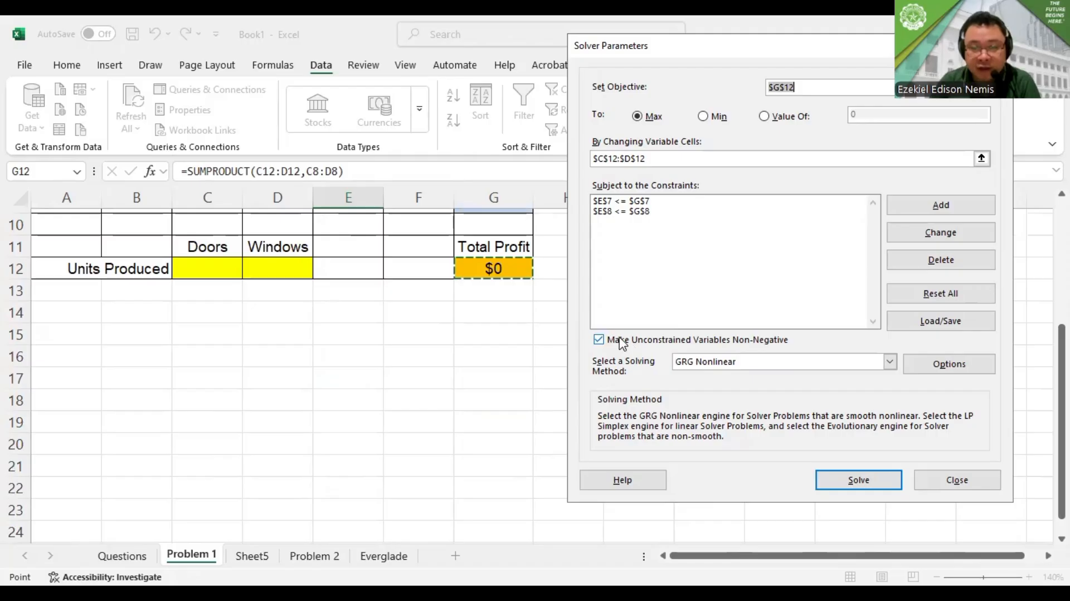
pyautogui.scroll(1, 619, 342)
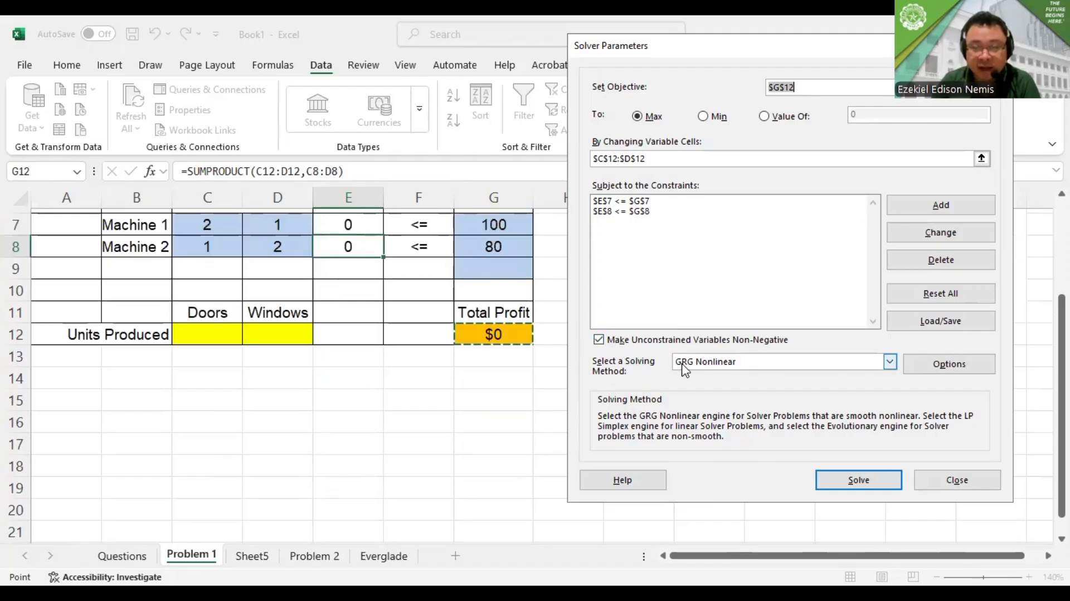
pyautogui.scroll(2, 685, 369)
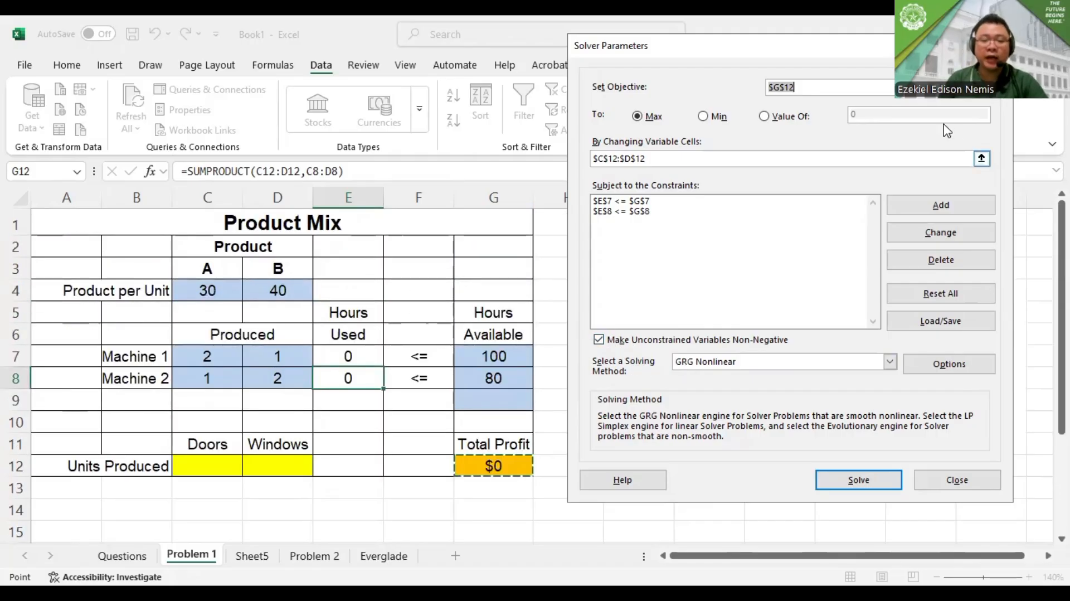
# Solve the product mix model with the current Solver settings and keep the Solver solution
pyautogui.click(848, 486)
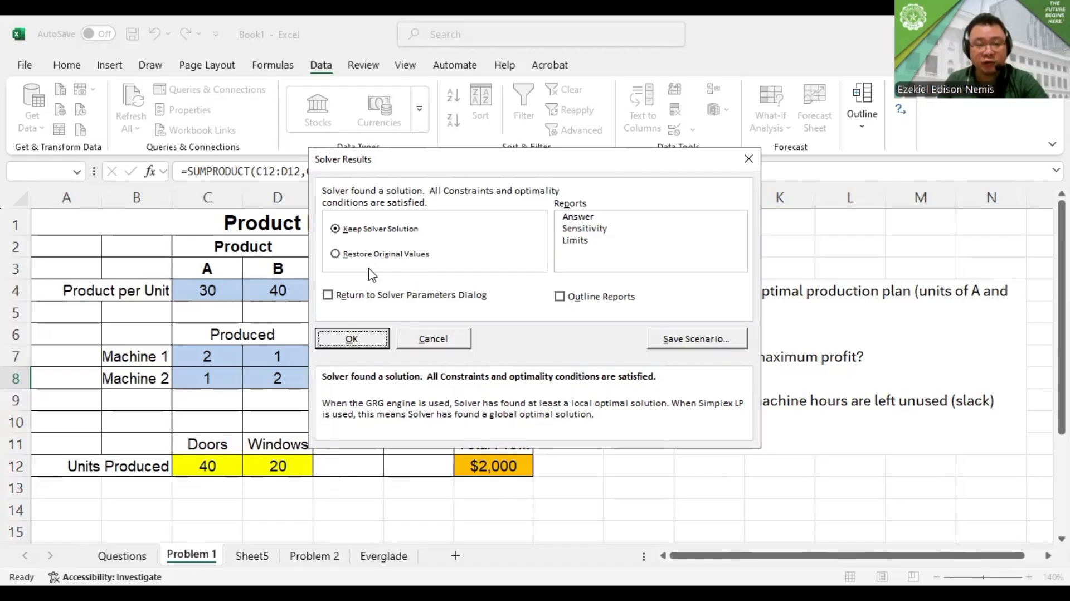
pyautogui.click(379, 341)
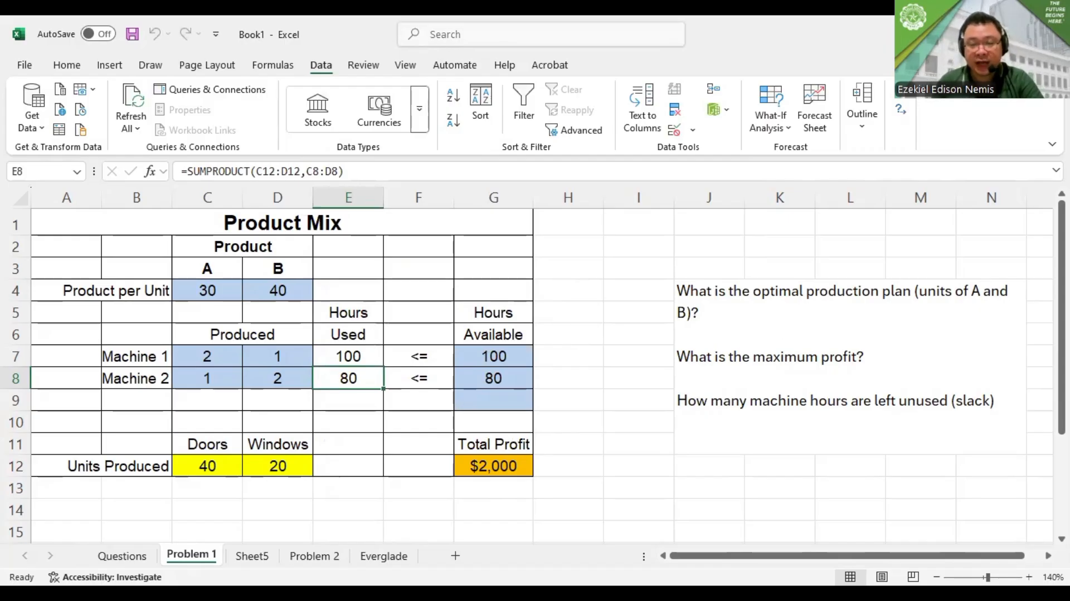
pyautogui.click(901, 109)
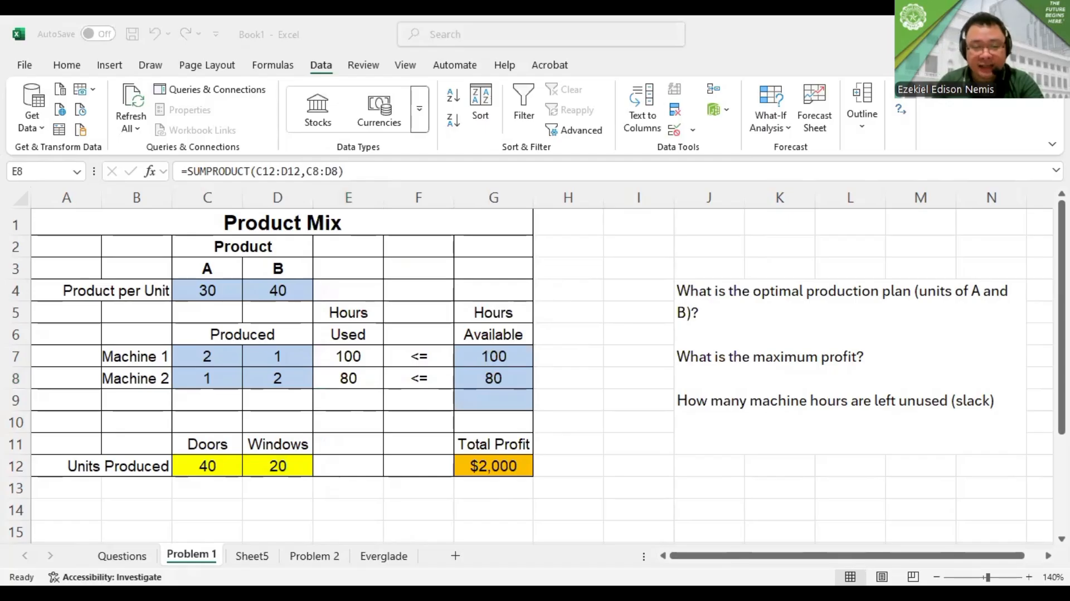
# Enter the answer "Unit A - 40" beneath the optimal production plan question in J4
pyautogui.doubleClick(743, 323)
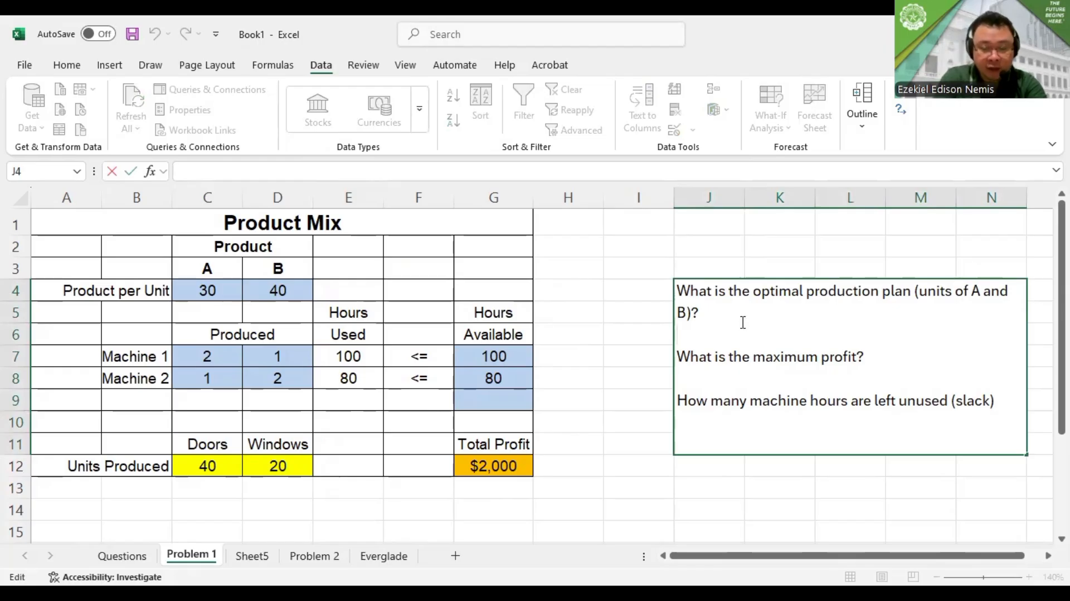
pyautogui.write('Unit A')
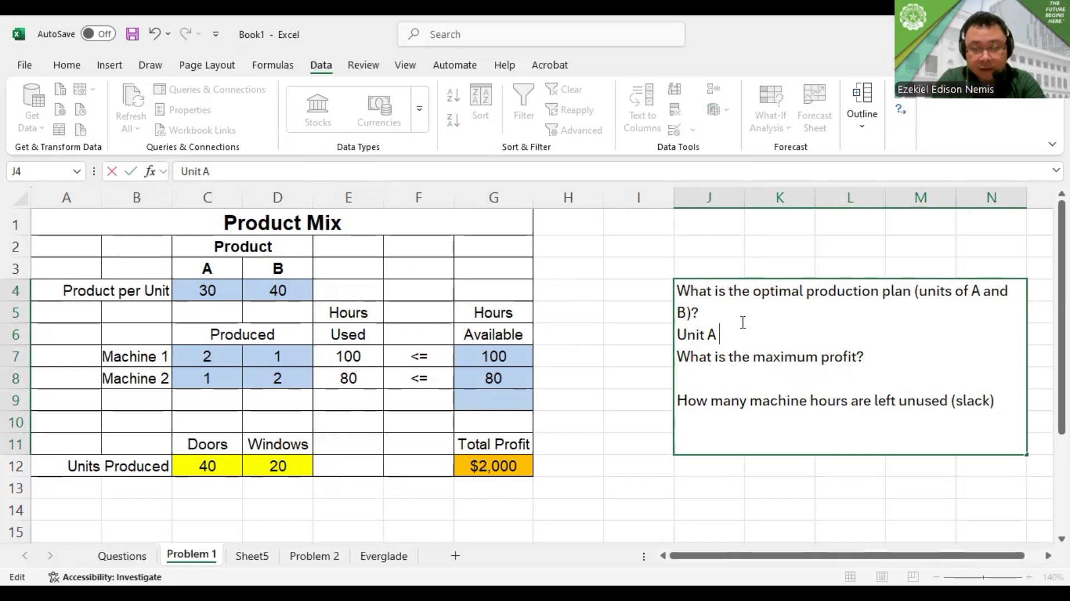
pyautogui.write(' - ')
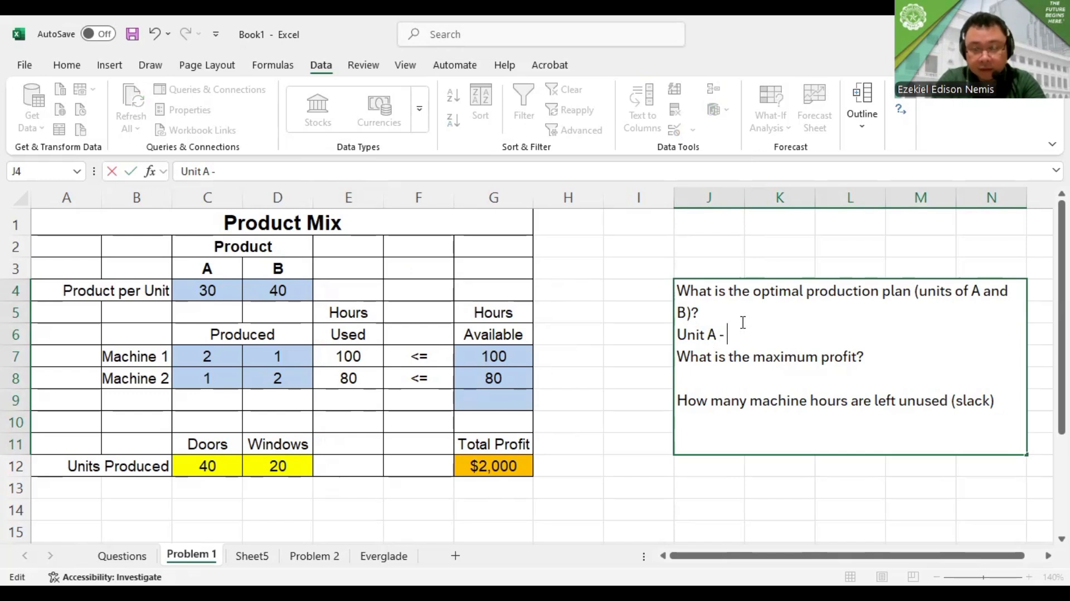
pyautogui.write('40')
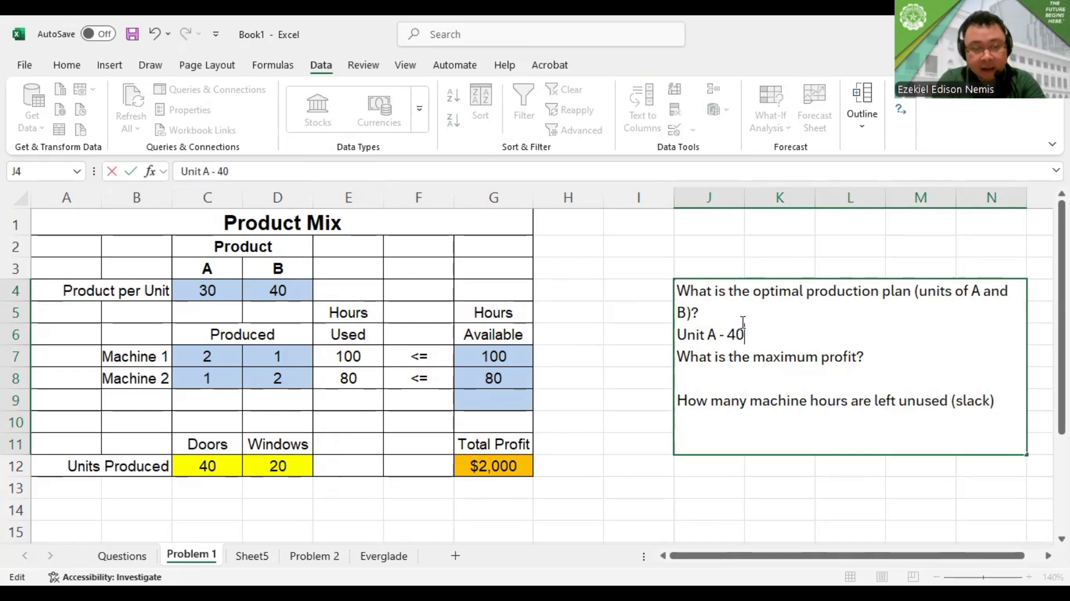
pyautogui.press('Return')
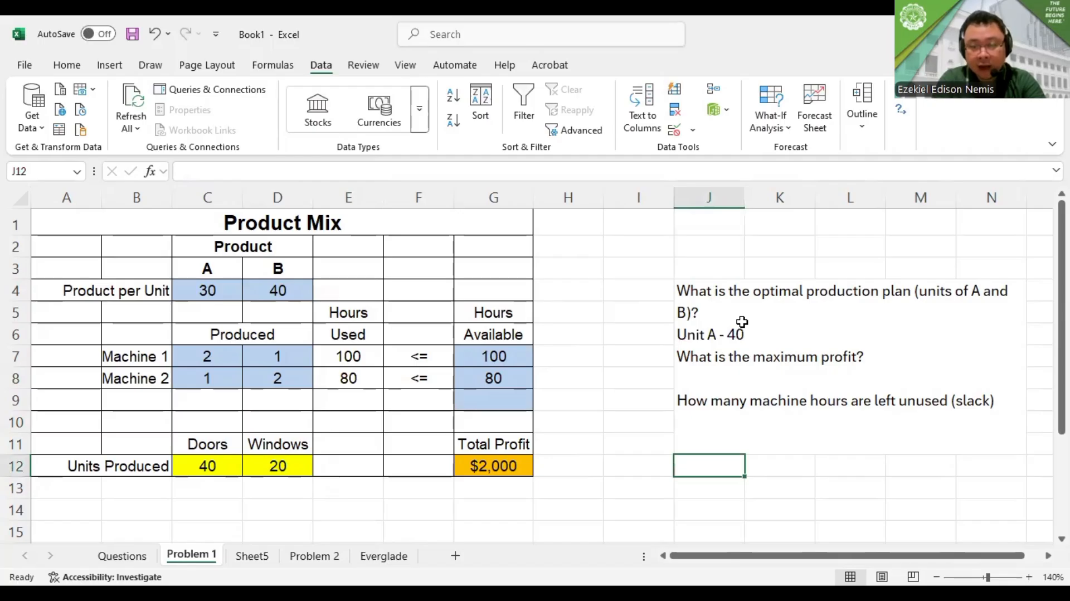
# Add "Unit B- 20" after the Unit A answer on the same line of J4
pyautogui.doubleClick(742, 322)
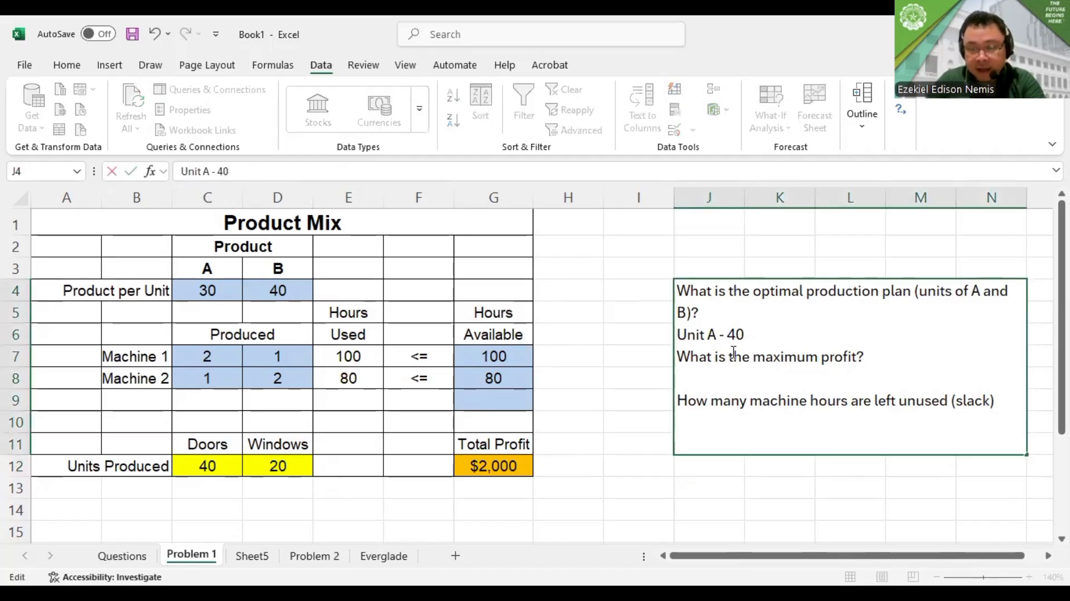
pyautogui.write('Unit')
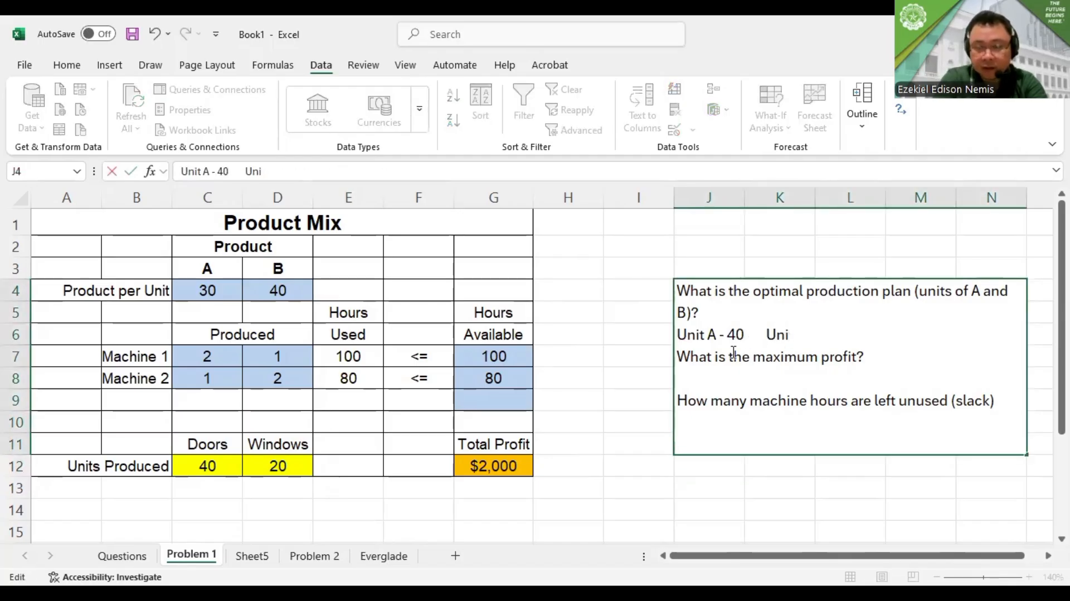
pyautogui.write(' B-')
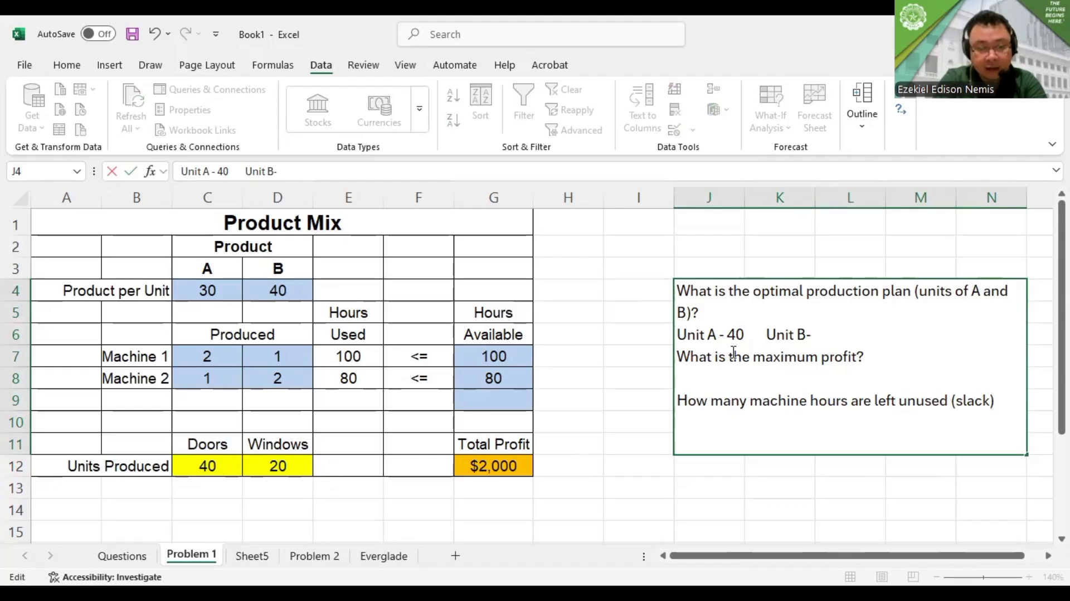
pyautogui.write(' 20')
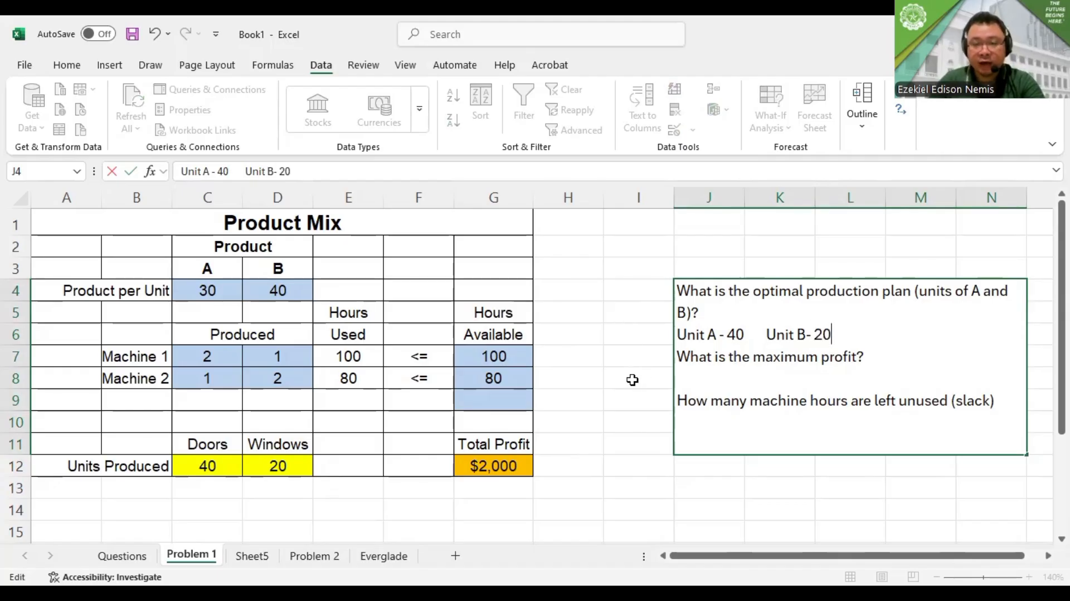
# Add the answer "$2000" after the maximum profit question in J4
pyautogui.doubleClick(687, 379)
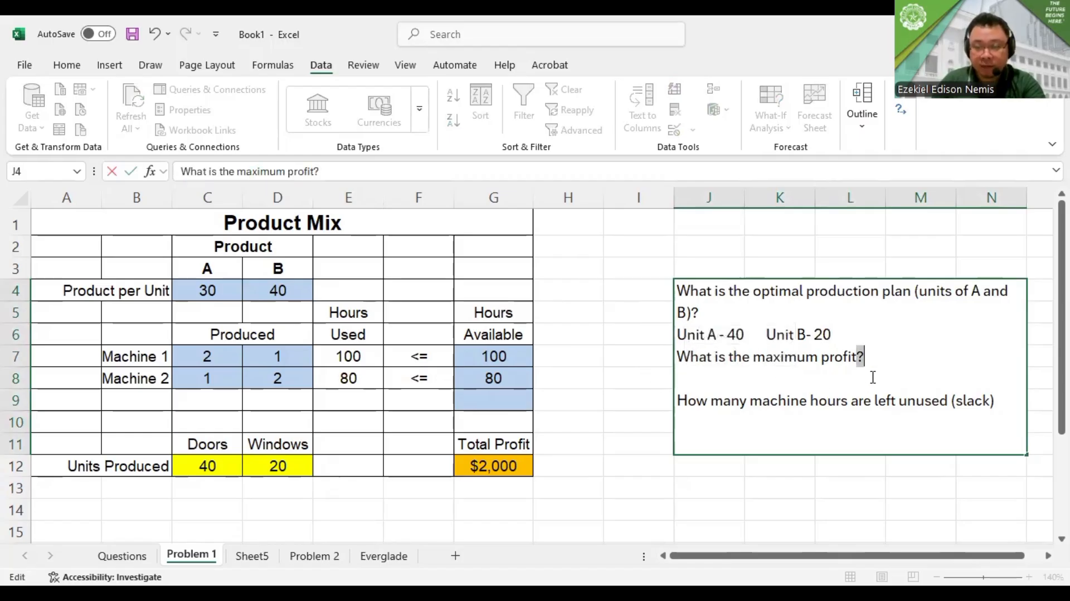
pyautogui.click(886, 366)
pyautogui.press('Return')
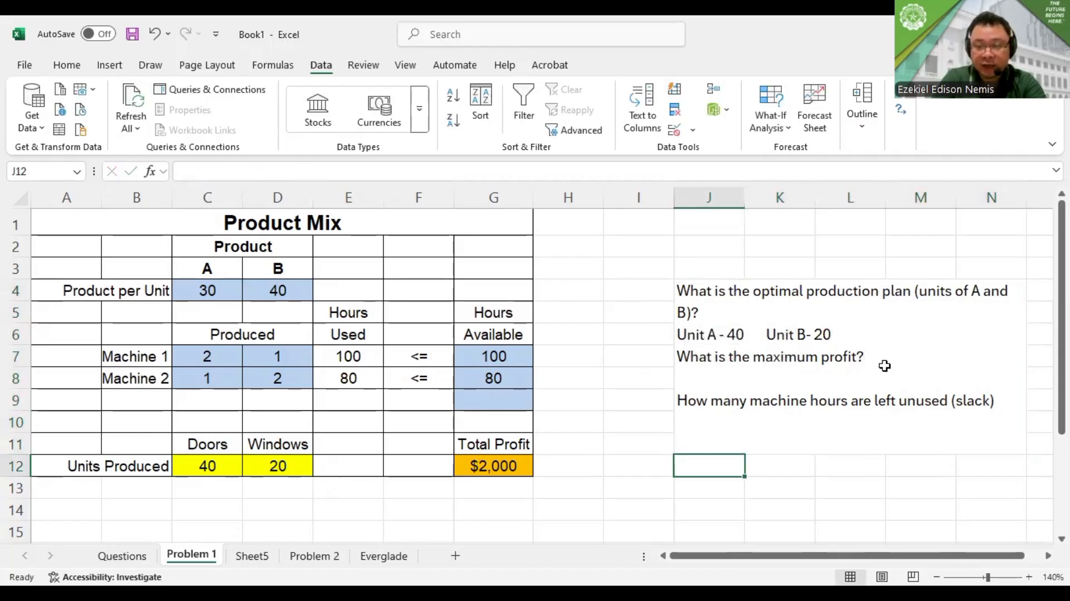
pyautogui.click(885, 365)
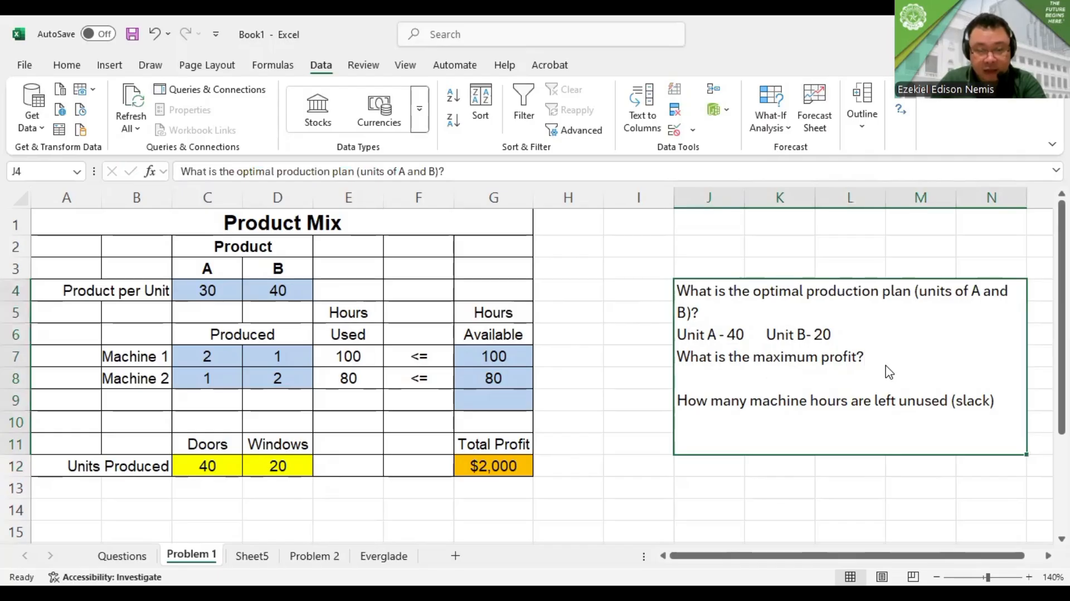
pyautogui.doubleClick(884, 361)
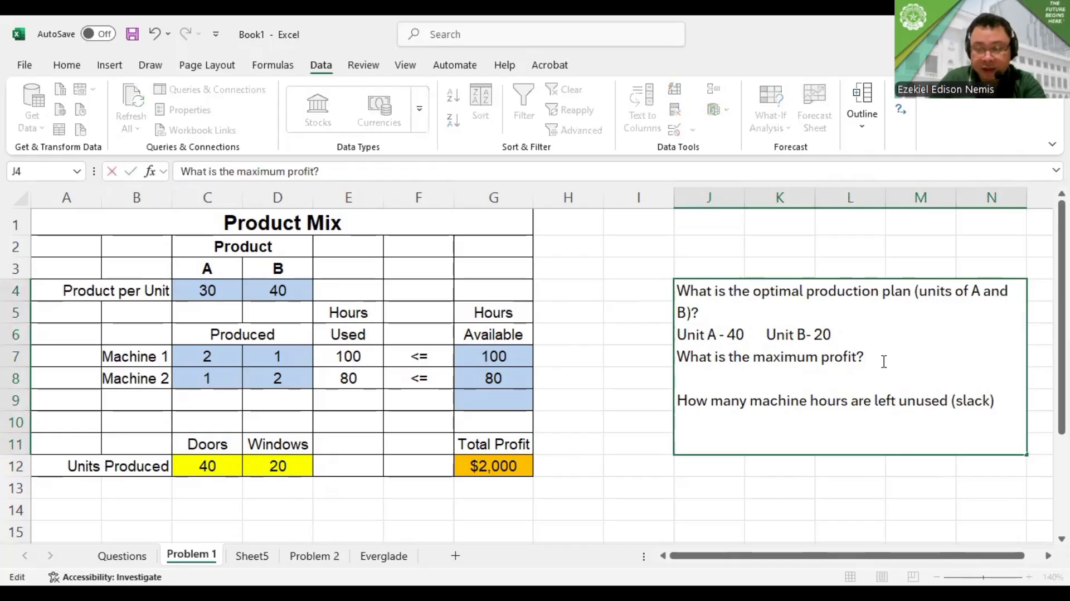
pyautogui.write('$2000')
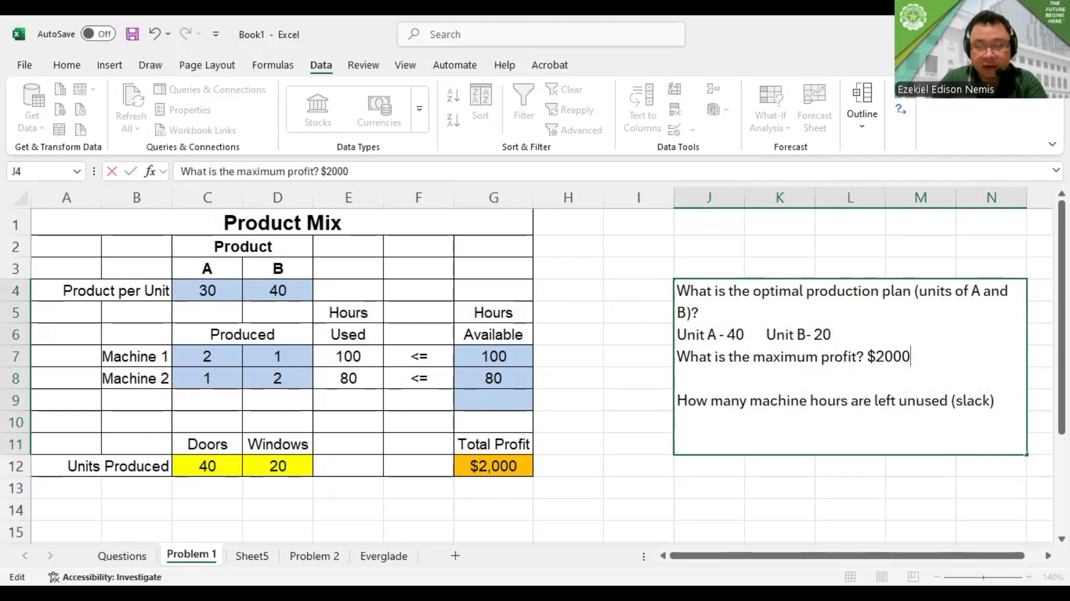
# Add the line "Machine 1 = 0" beneath the unused machine hours (slack) question in J4
pyautogui.click(832, 427)
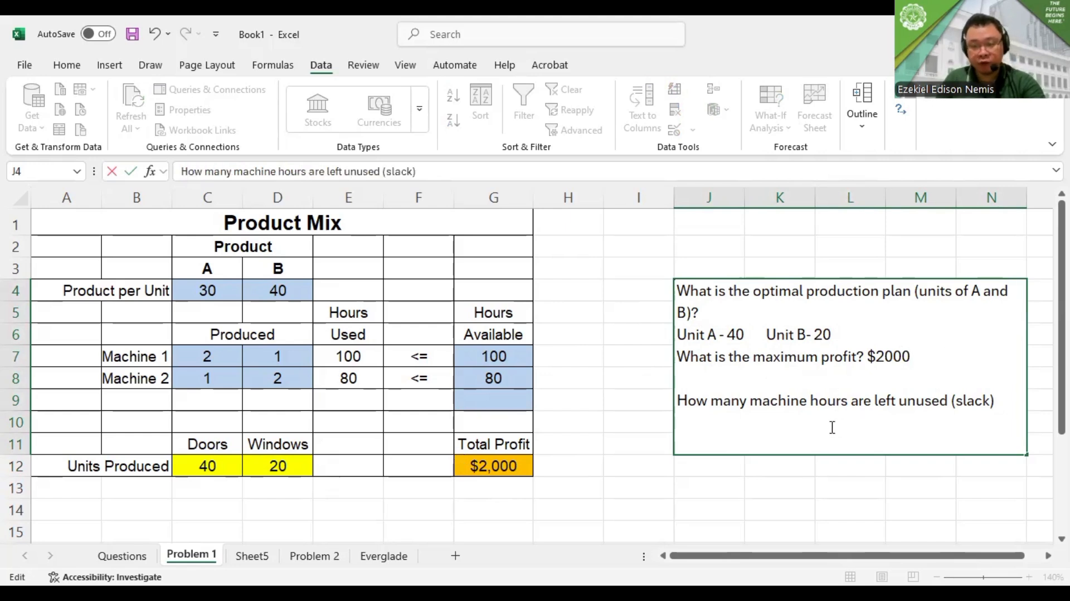
pyautogui.hotkey('alt', 'Tab')
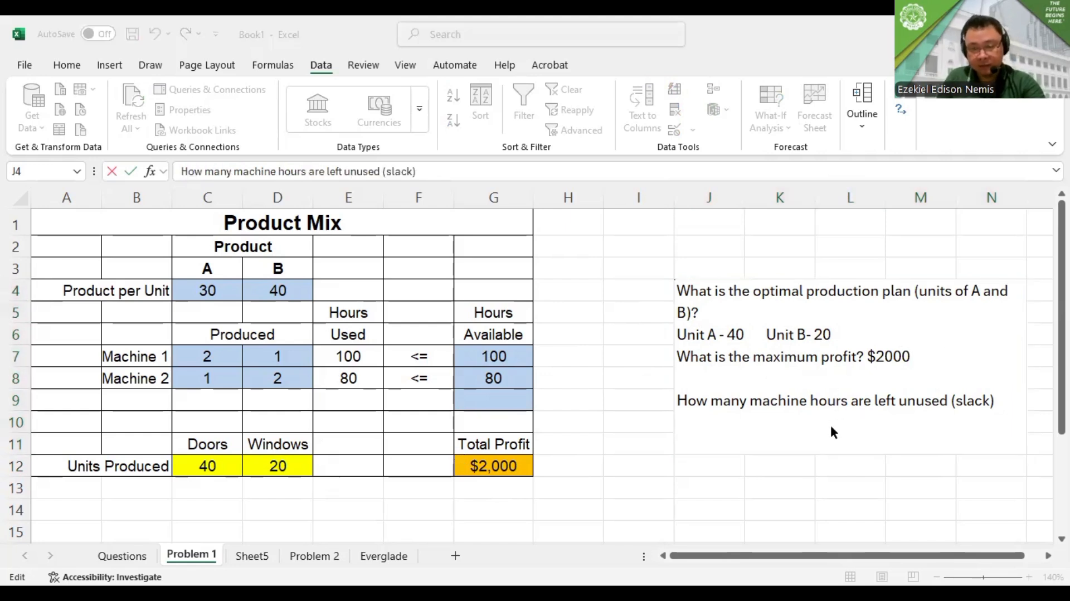
pyautogui.click(1012, 406)
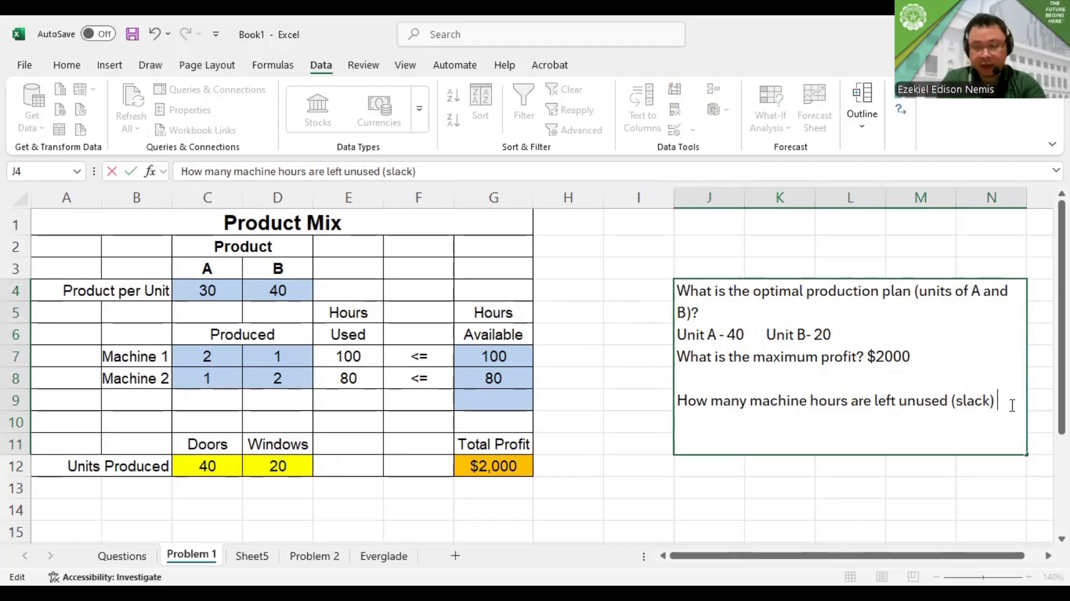
pyautogui.write('M')
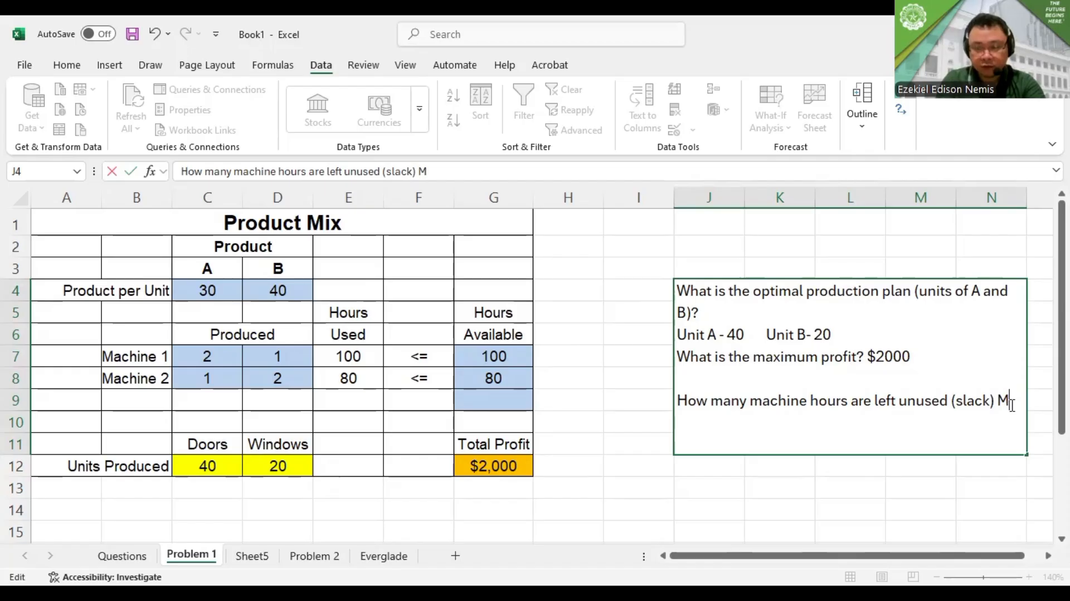
pyautogui.press('BackSpace')
pyautogui.hotkey('alt', 'Return')
pyautogui.write('Ma')
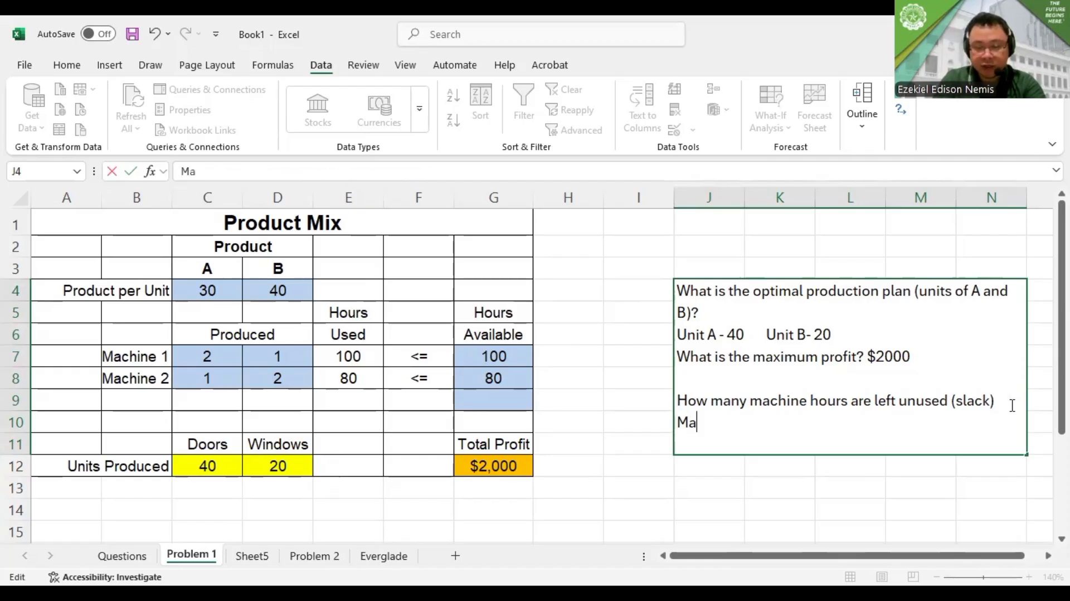
pyautogui.write('chine')
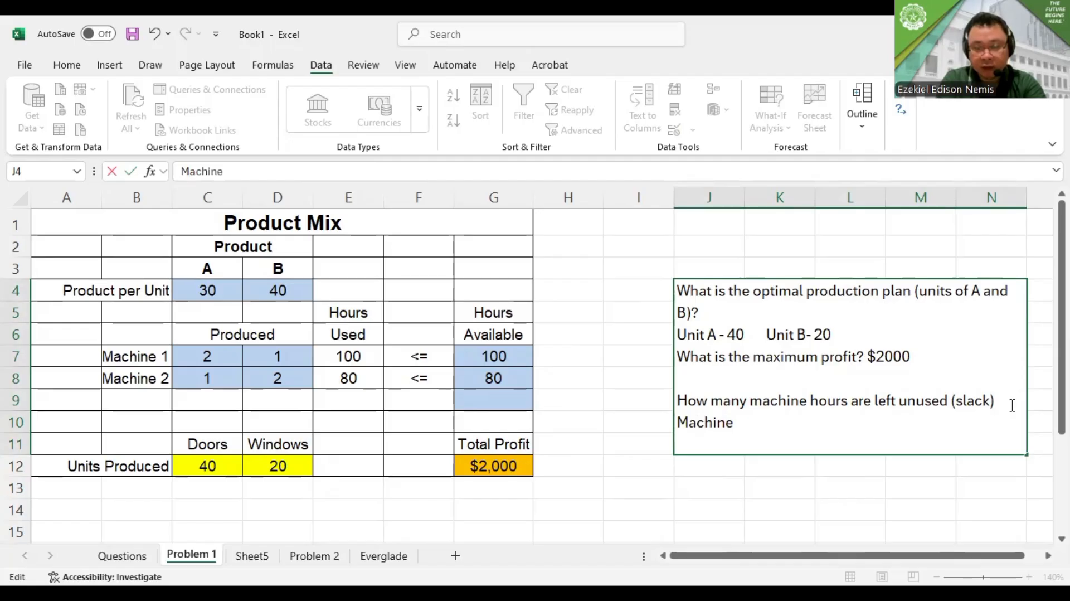
pyautogui.write(' 1 = 0')
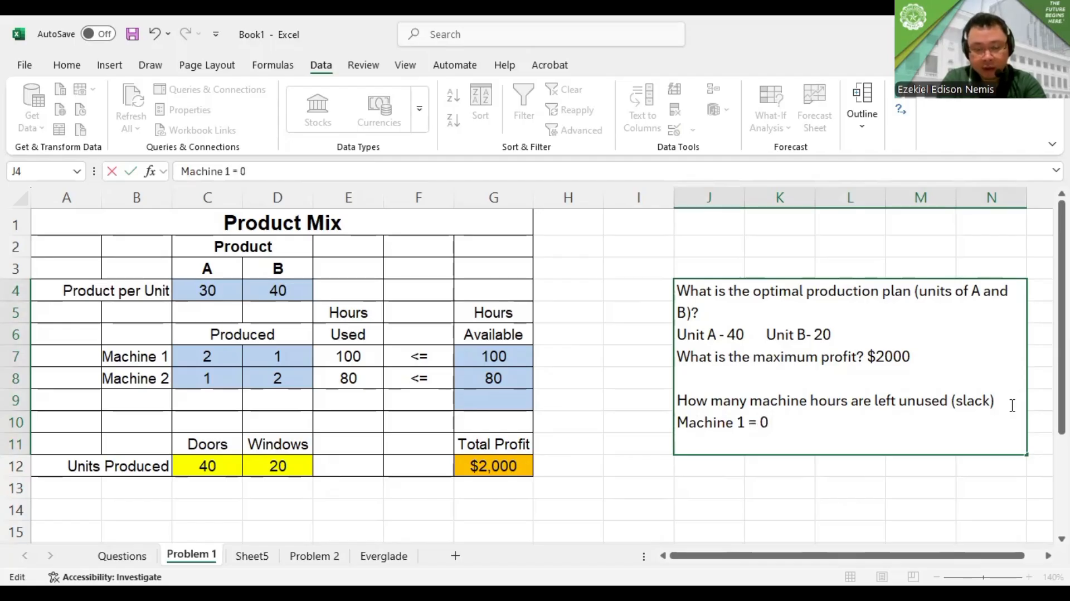
# Add the line "Machine 2 = 0" below the Machine 1 slack answer and commit the cell
pyautogui.hotkey('alt', 'Return')
pyautogui.write('Machi')
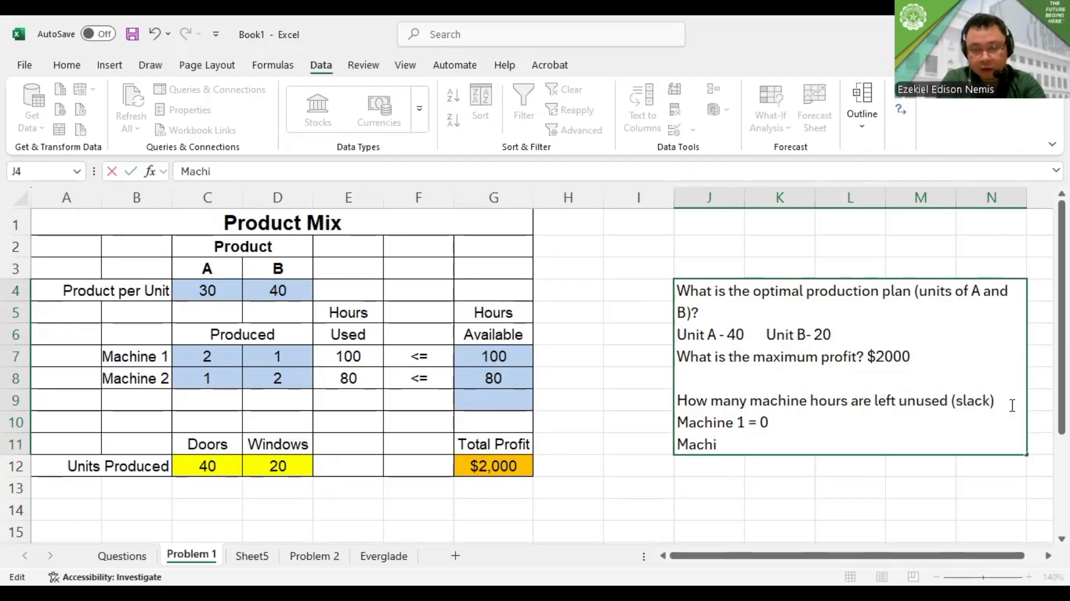
pyautogui.write('ne 2 =')
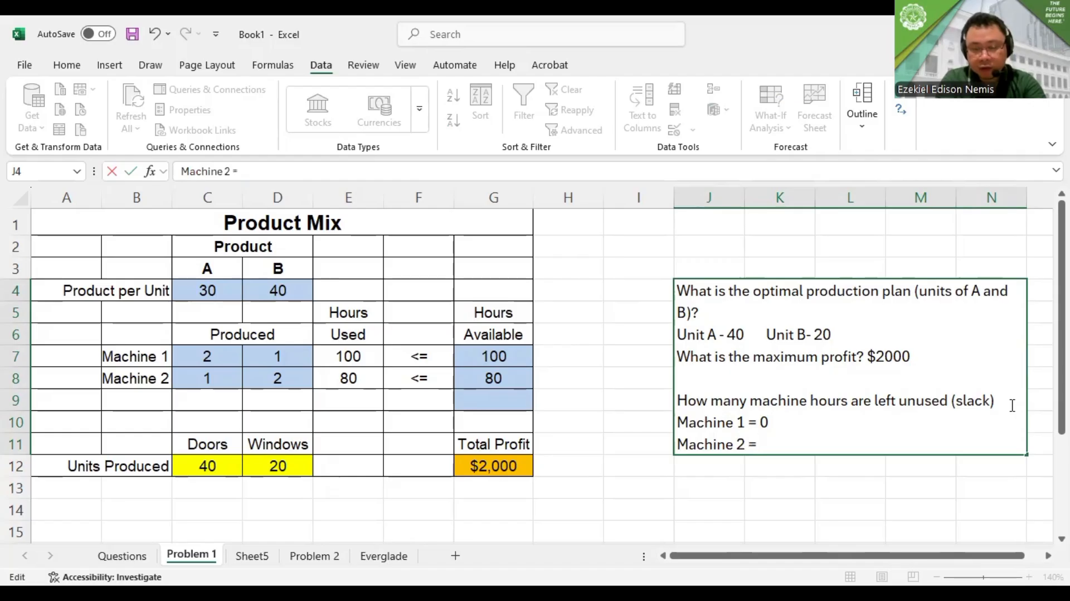
pyautogui.write(' 0')
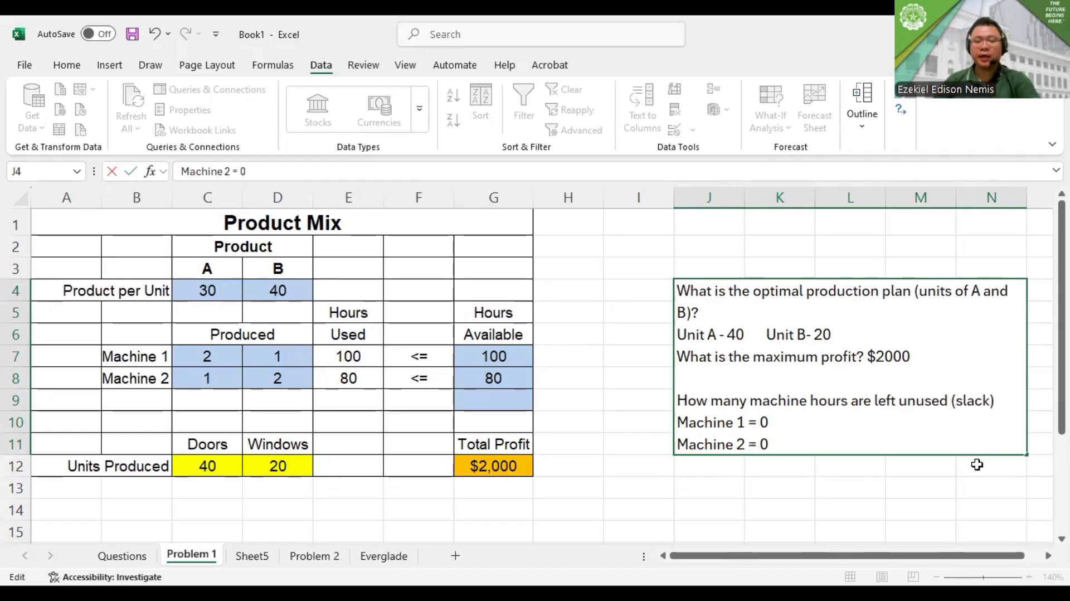
pyautogui.click(634, 312)
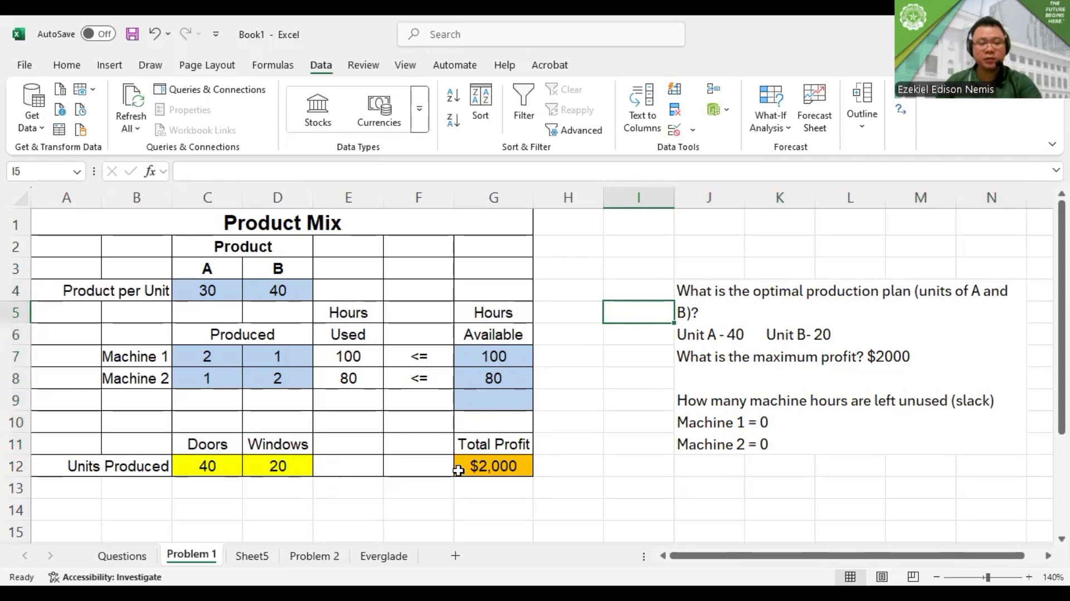
# Read the transportation problem on Sheet5, and examine the shipping costs, supply available and demand required on the Problem 2 sheet
pyautogui.click(252, 556)
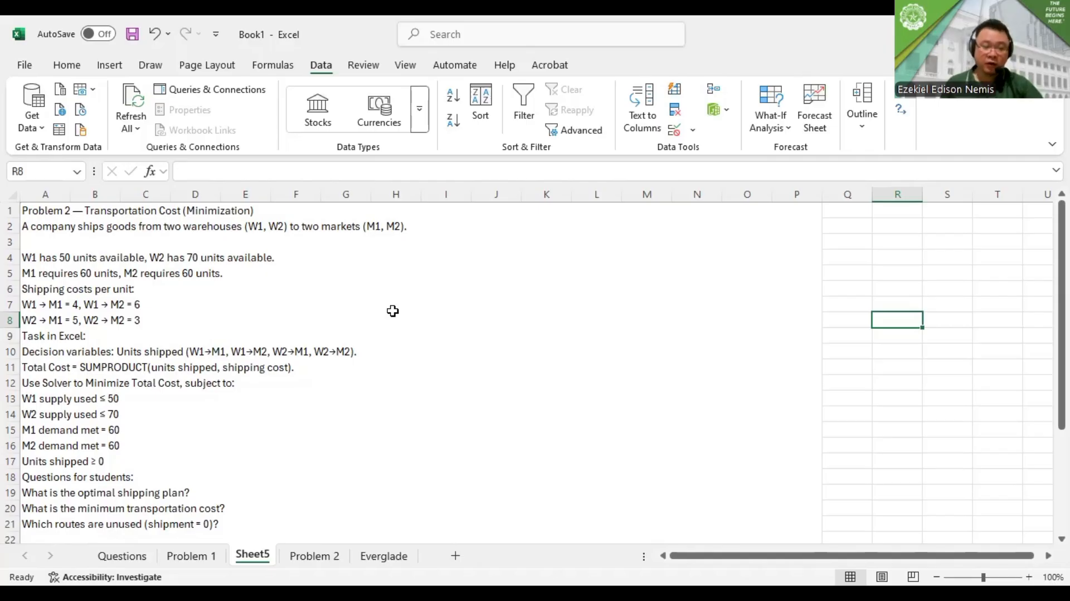
pyautogui.click(327, 554)
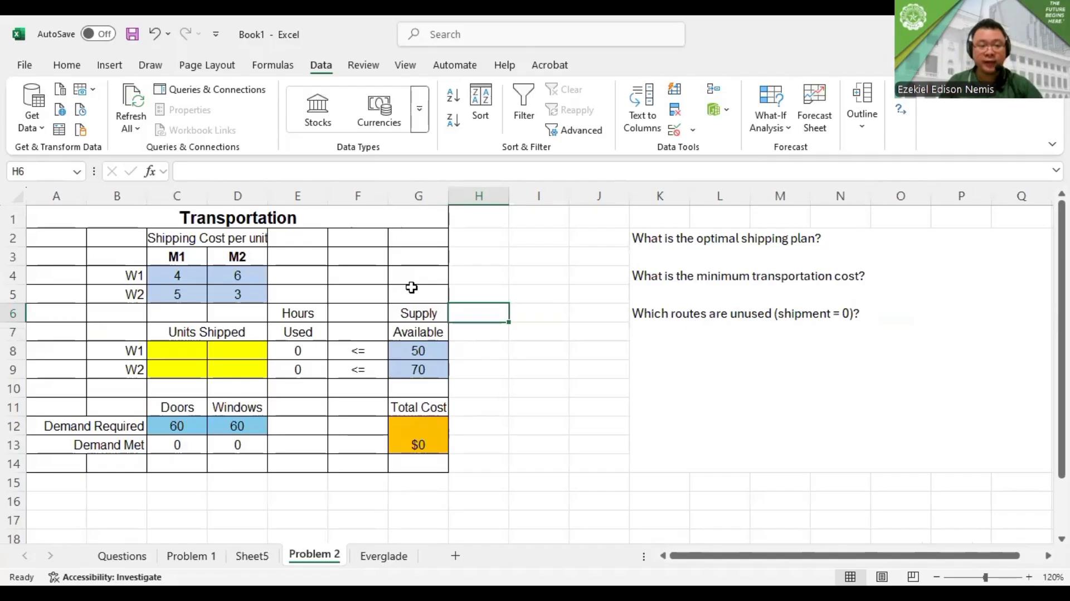
pyautogui.moveTo(178, 276); pyautogui.dragTo(237, 295)
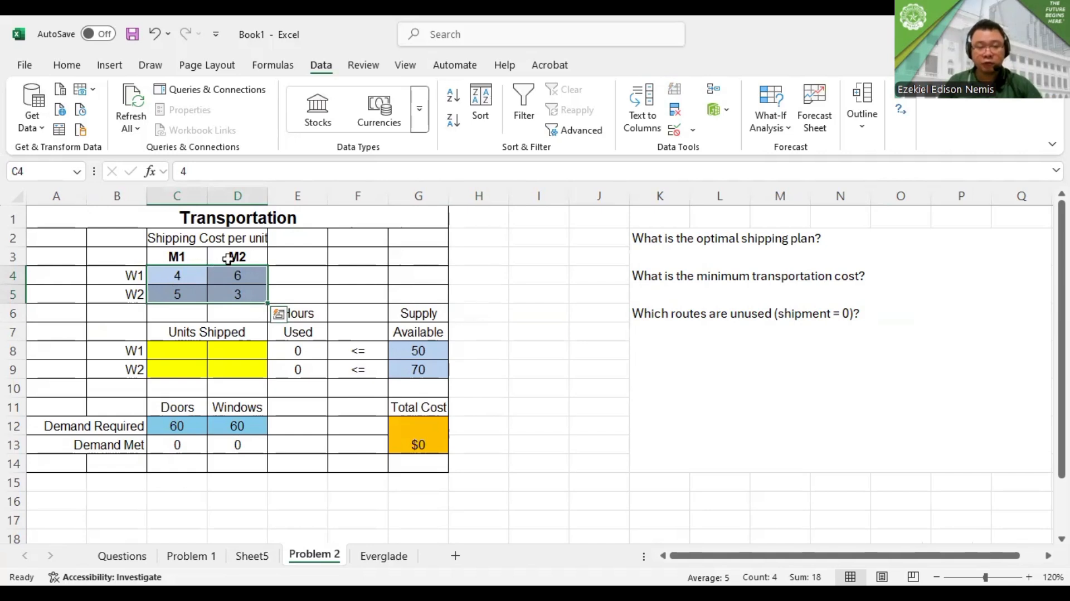
pyautogui.click(247, 296)
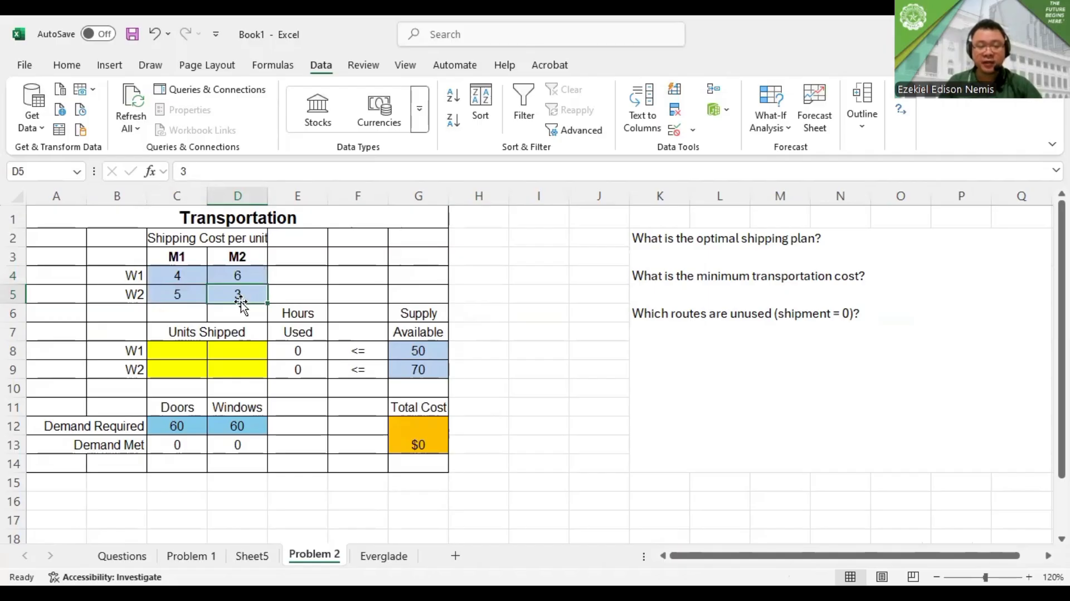
pyautogui.click(401, 352)
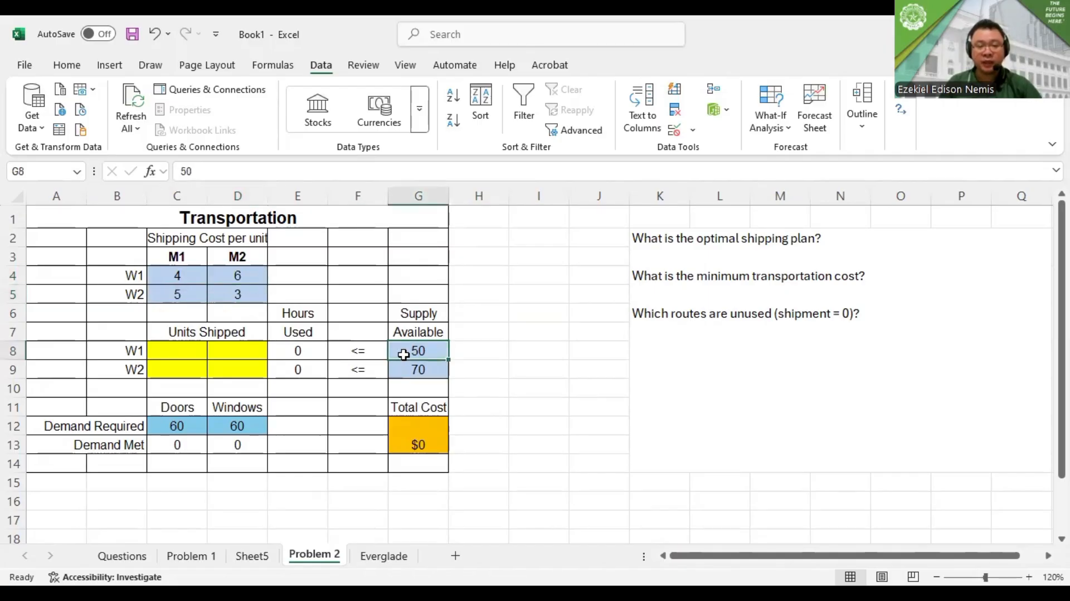
pyautogui.click(411, 365)
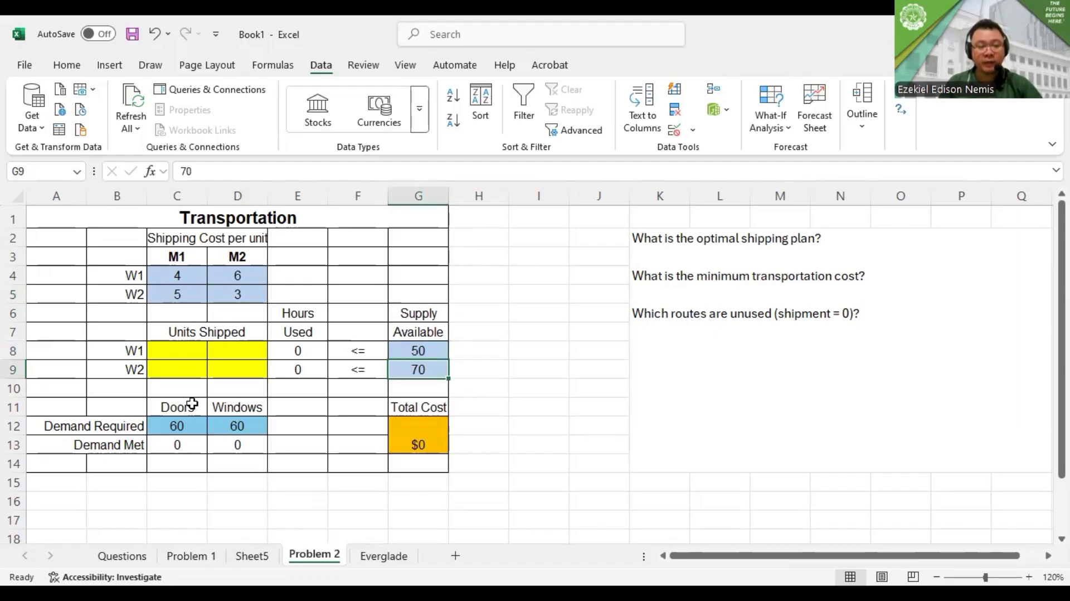
pyautogui.moveTo(195, 423)
pyautogui.mouseDown()
pyautogui.moveTo(220, 430)
pyautogui.moveTo(193, 425)
pyautogui.mouseUp()
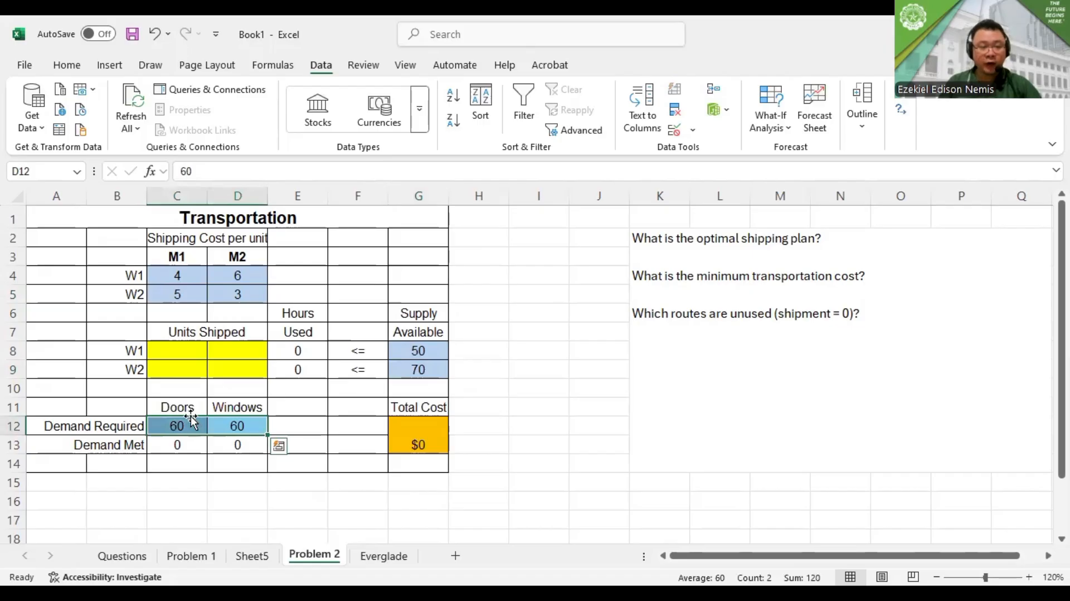
# Replace the Doors and Windows headers in C11 and D11 with "M2" in both cells
pyautogui.click(187, 404)
pyautogui.write('M2')
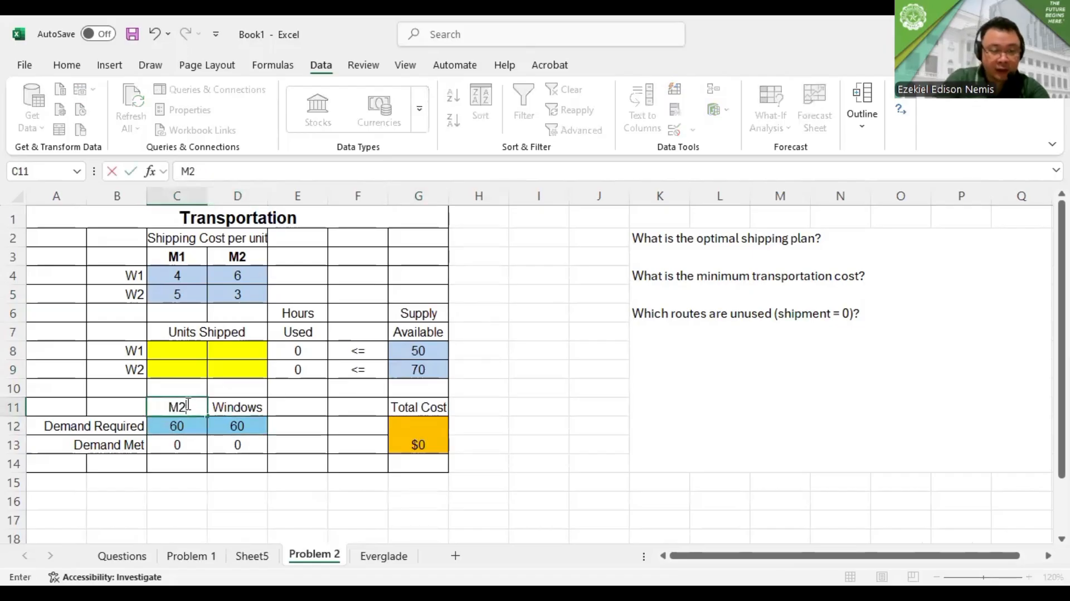
pyautogui.press('Return')
pyautogui.press('Up')
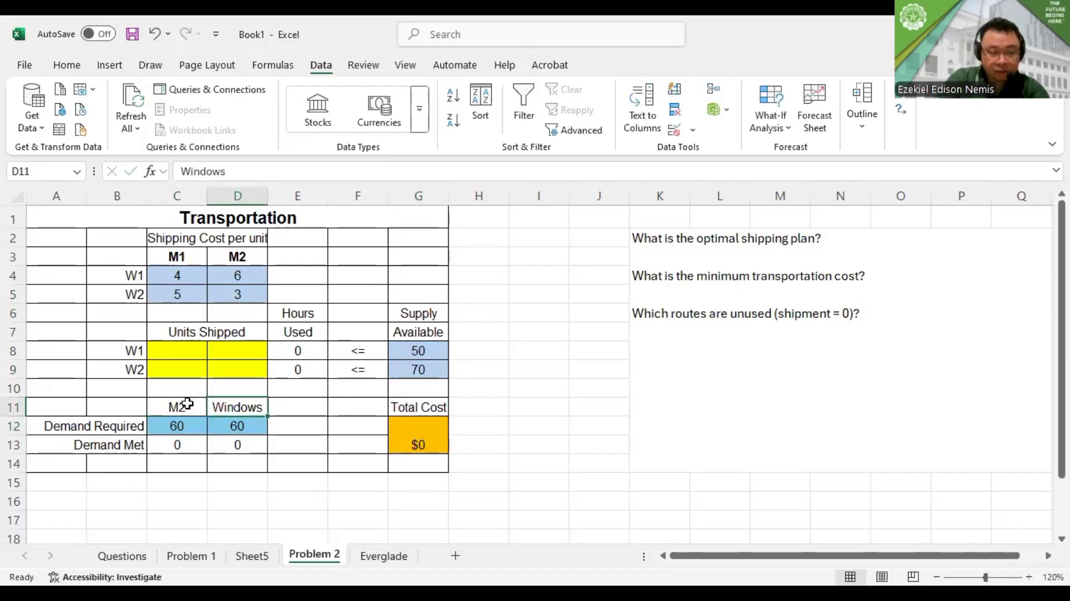
pyautogui.write('M2')
pyautogui.press('Return')
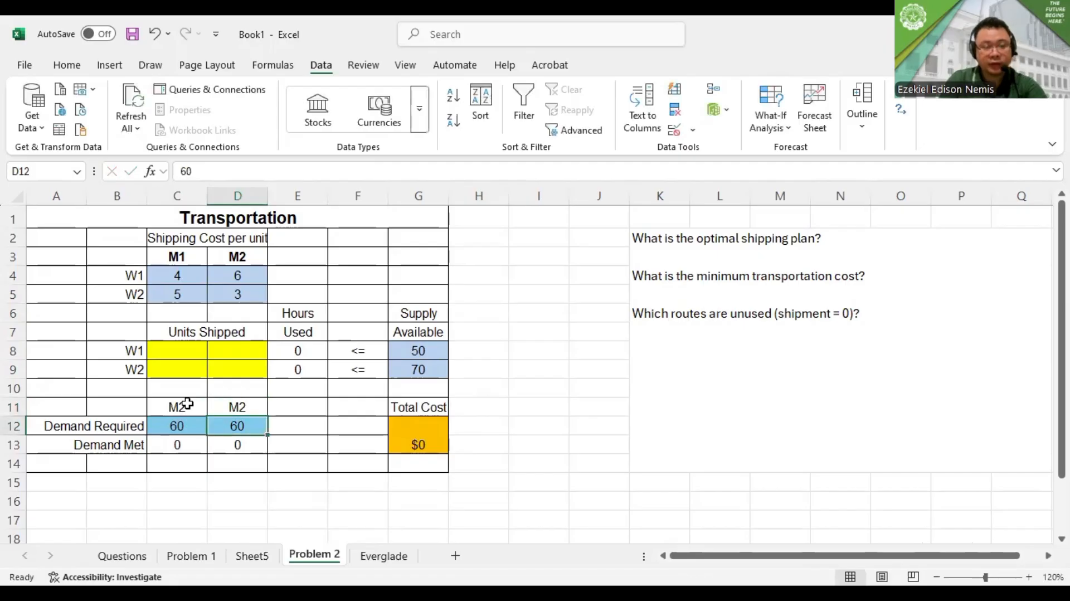
# Examine the formulas behind the Demand Met cells C13 and D13 and the Total Cost cell G12
pyautogui.press('Left')
pyautogui.press('Left')
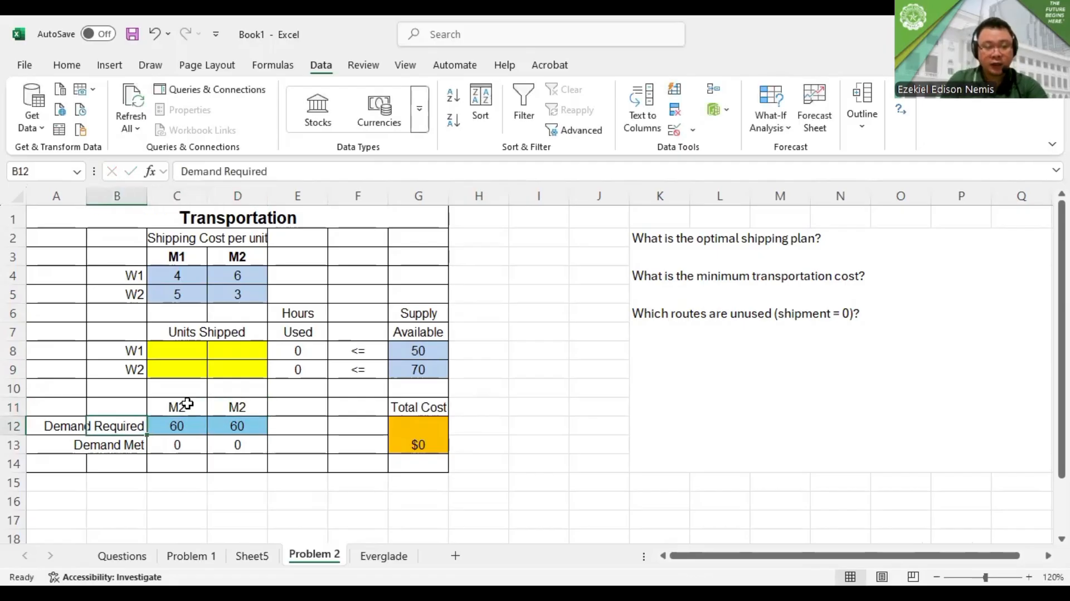
pyautogui.press('Down')
pyautogui.press('Right')
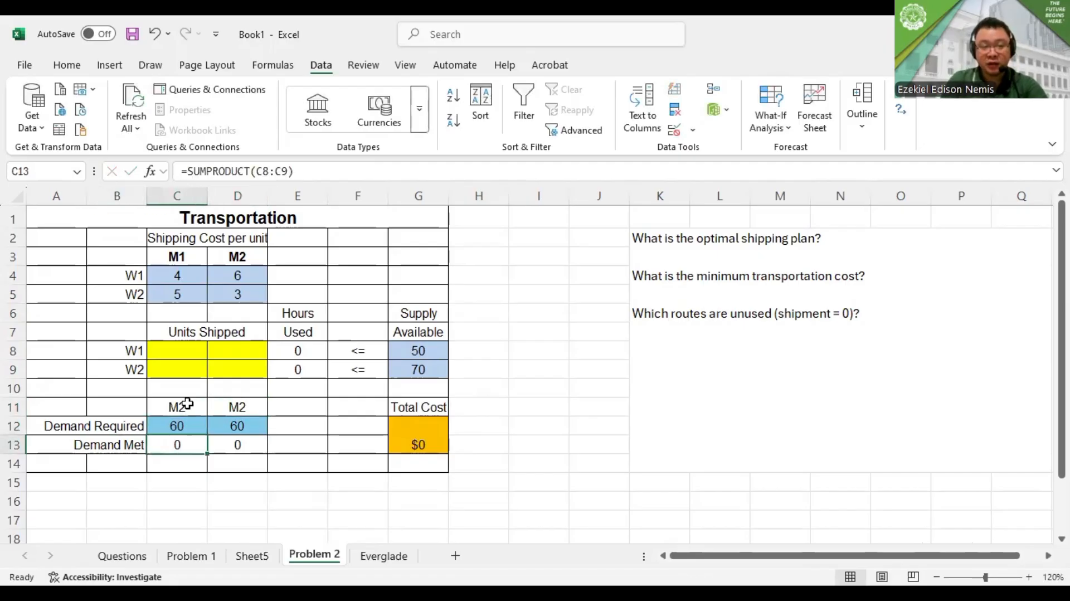
pyautogui.doubleClick(190, 444)
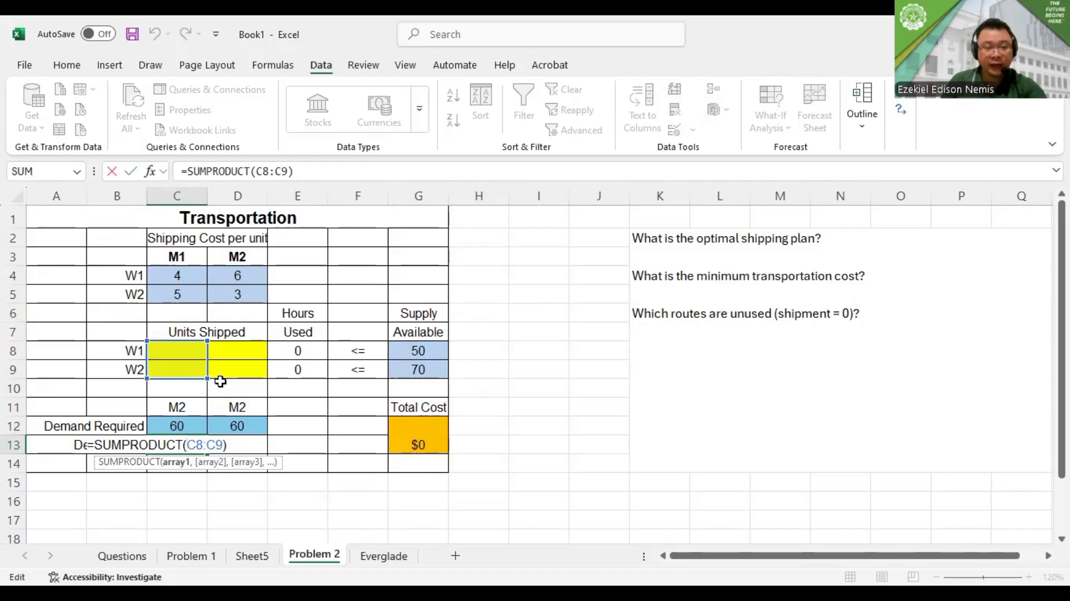
pyautogui.press('Escape')
pyautogui.doubleClick(235, 446)
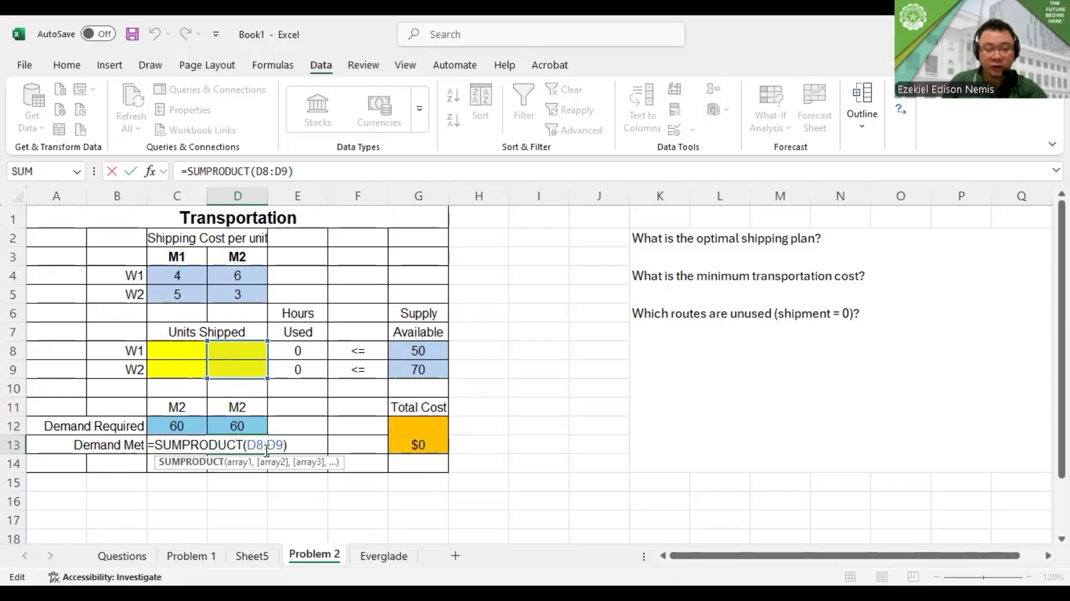
pyautogui.press('Escape')
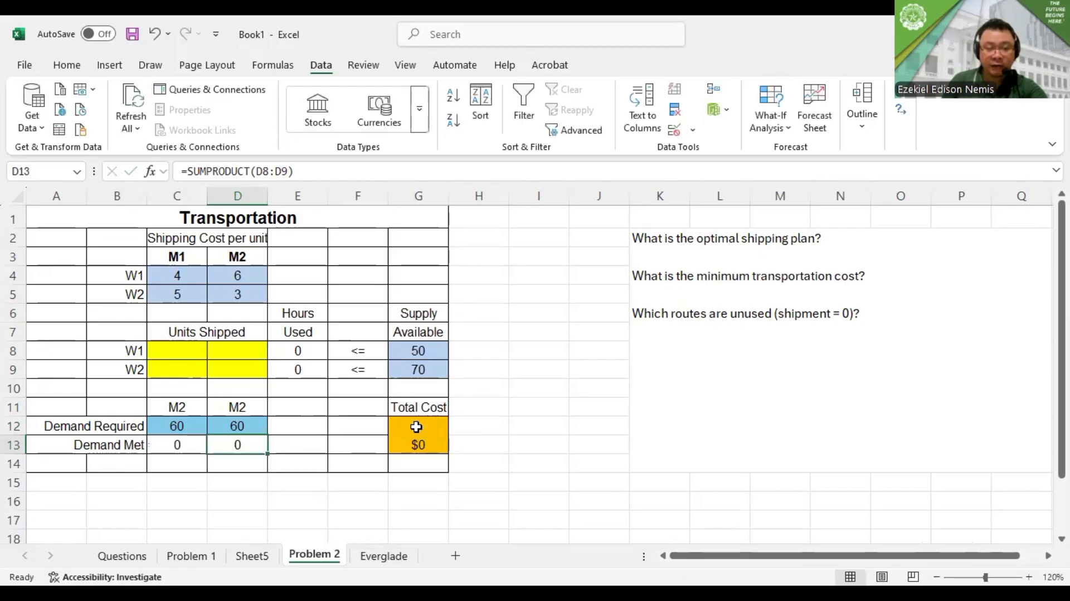
pyautogui.doubleClick(417, 427)
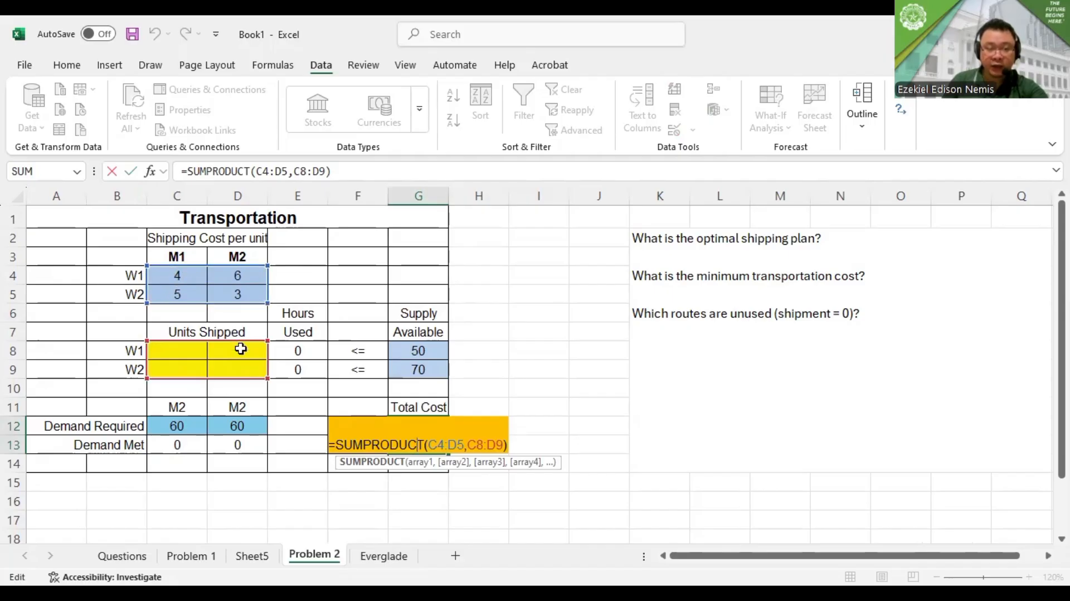
pyautogui.hotkey('ctrl', 'Return')
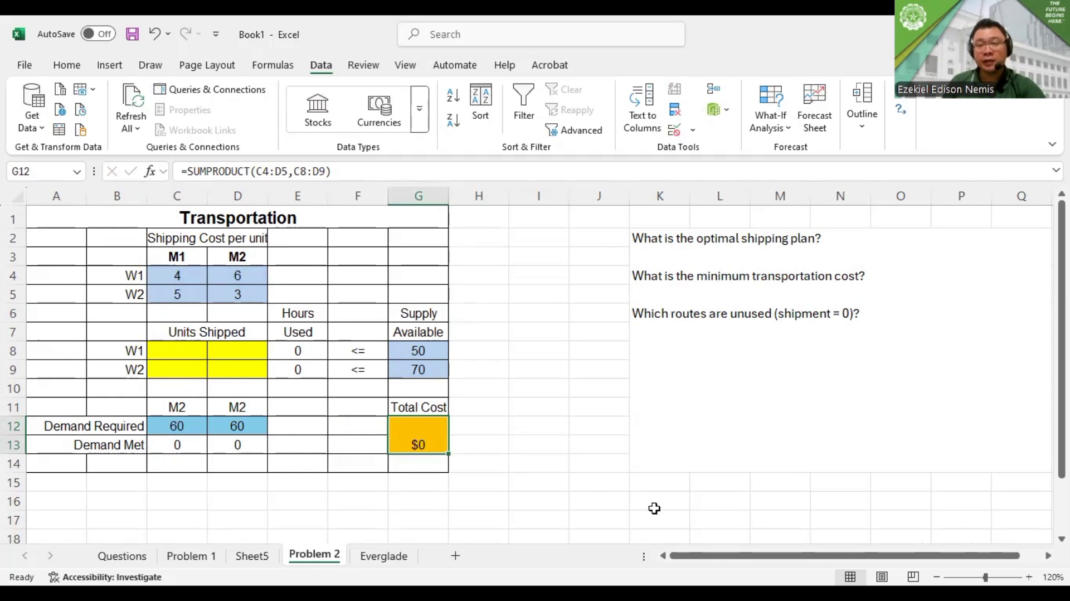
# Set up Solver with the total cost cell G12 as the objective and the units shipped C8:D9 as the changing variable cells
pyautogui.click(903, 113)
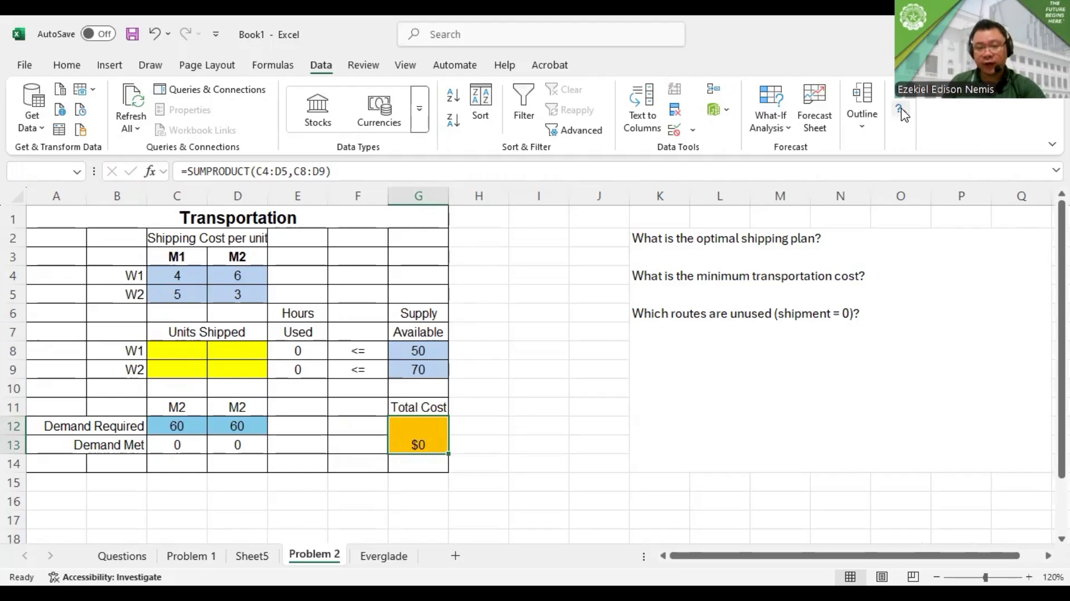
pyautogui.click(422, 430)
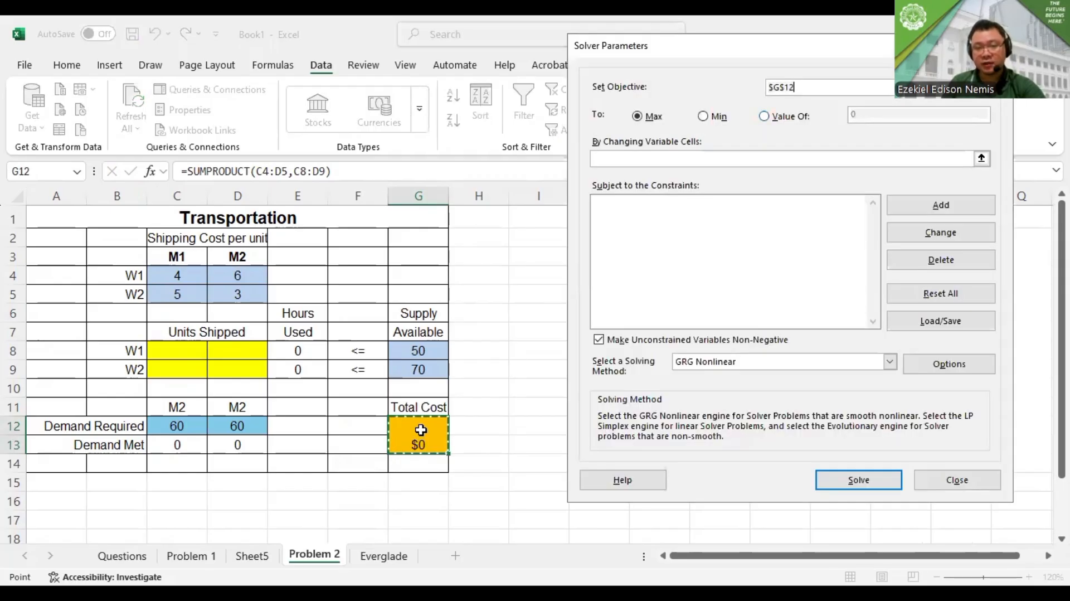
pyautogui.click(640, 159)
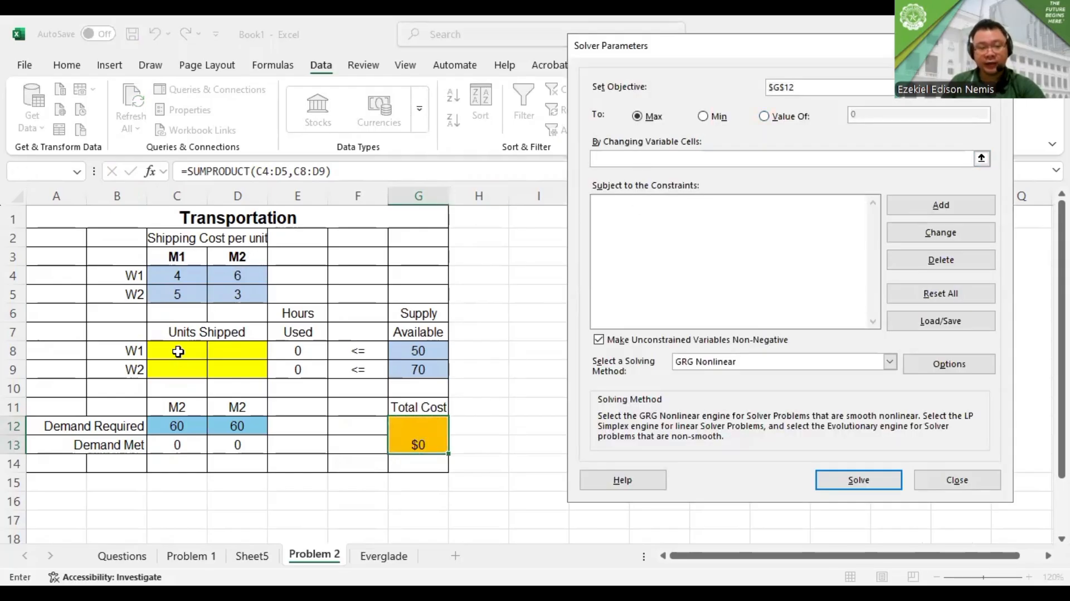
pyautogui.moveTo(178, 351); pyautogui.dragTo(245, 363)
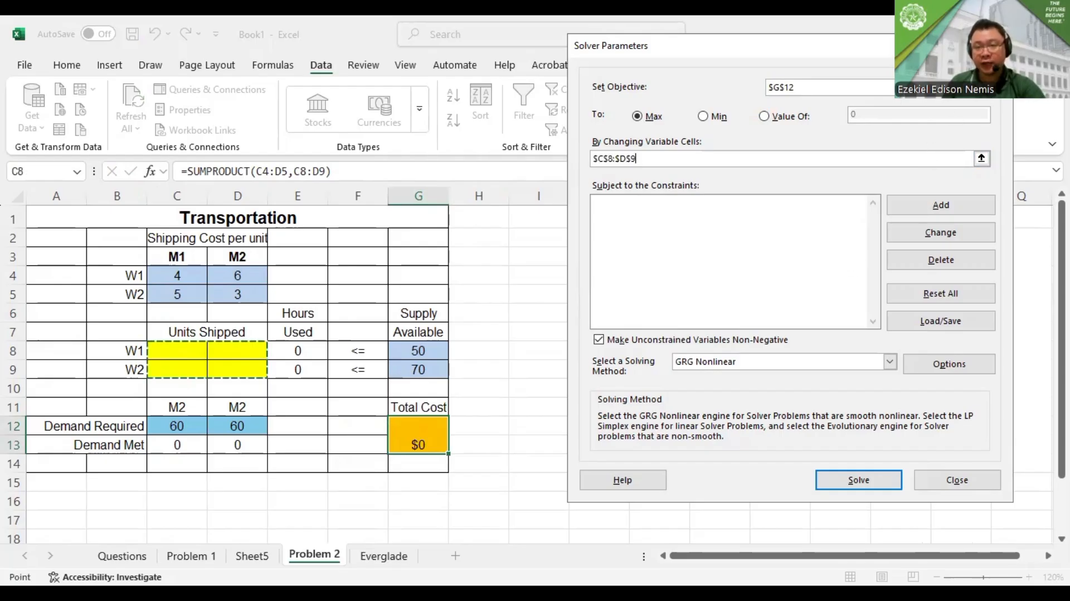
pyautogui.click(940, 205)
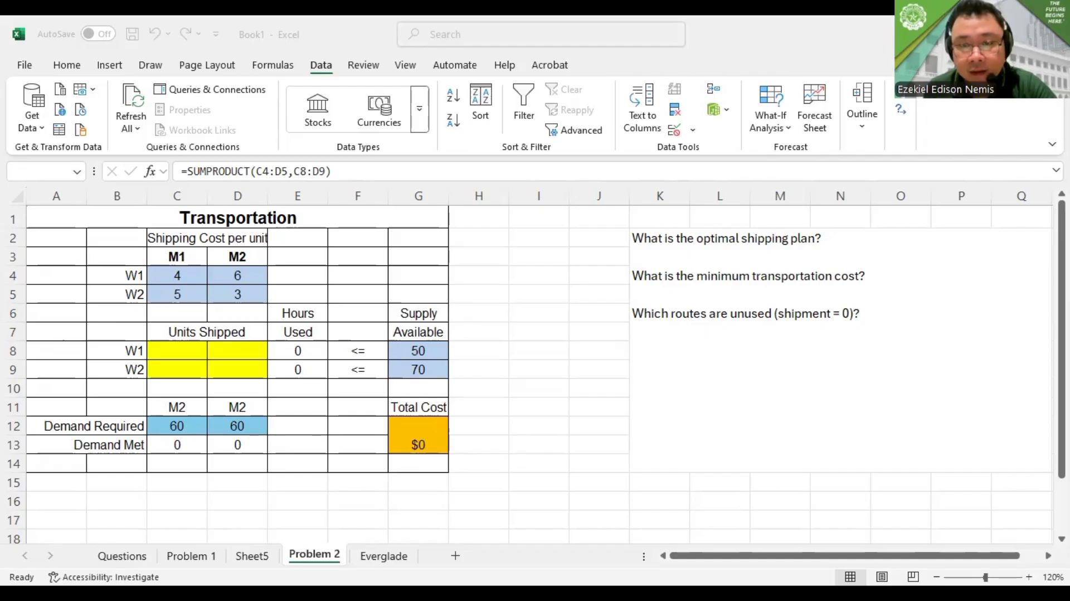
pyautogui.click(882, 136)
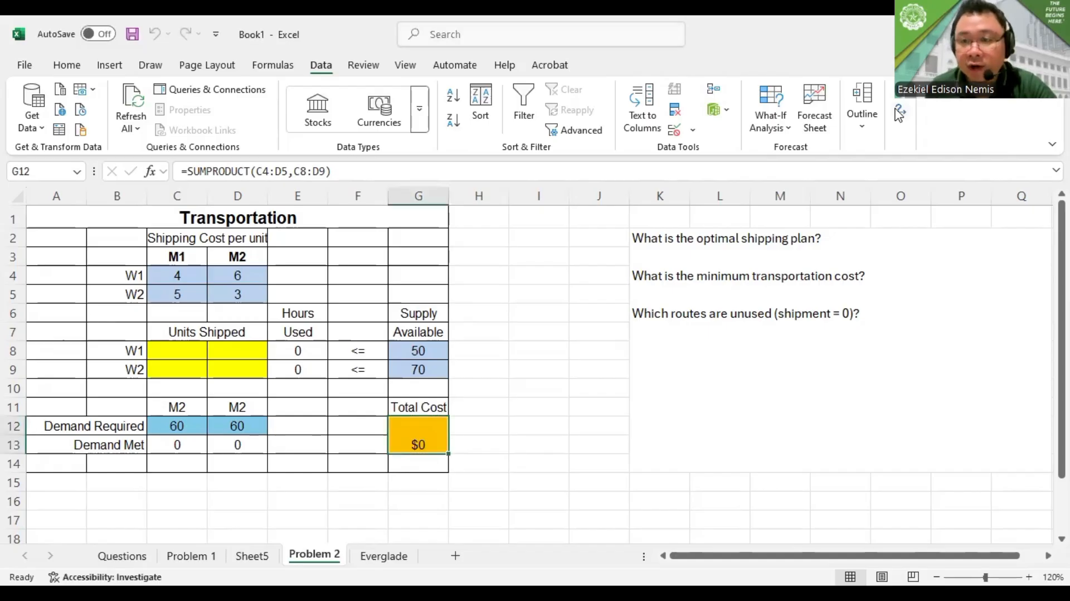
# Reopen Solver and add the W1 supply constraint E8 <= G8
pyautogui.click(899, 114)
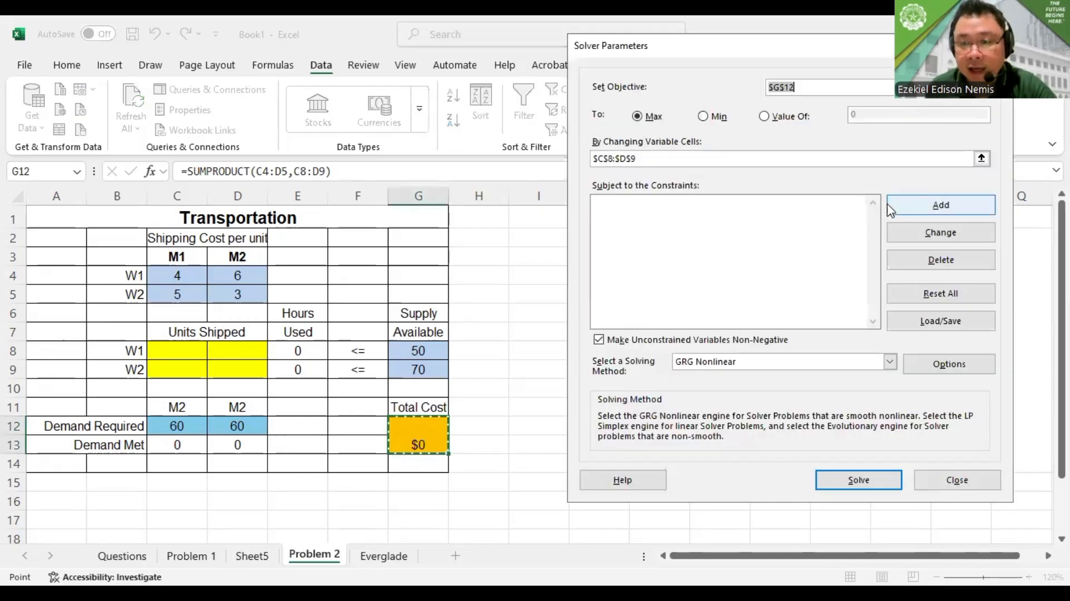
pyautogui.click(886, 206)
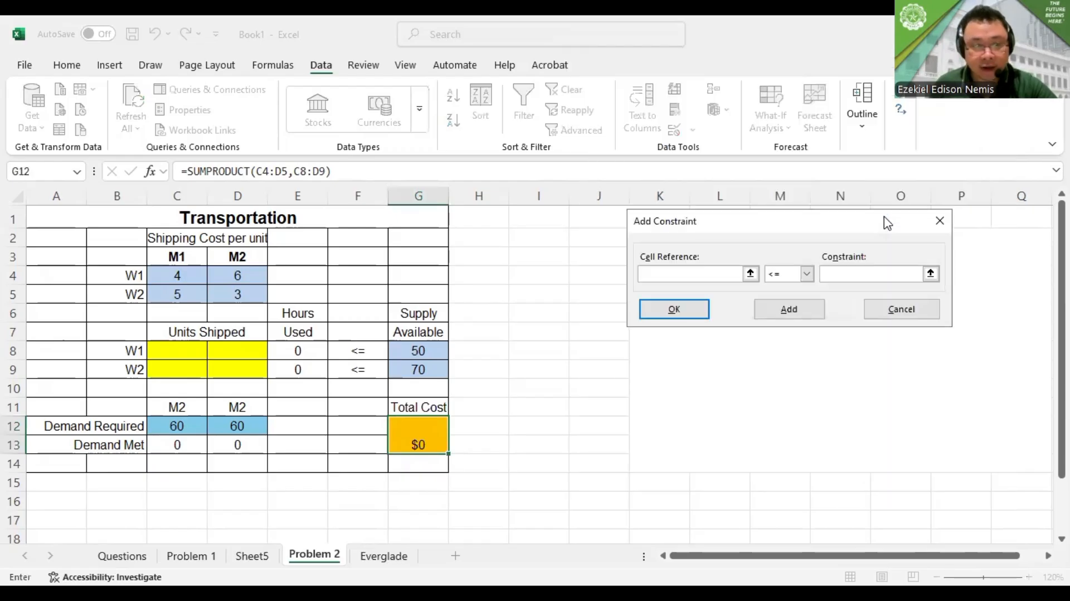
pyautogui.click(302, 351)
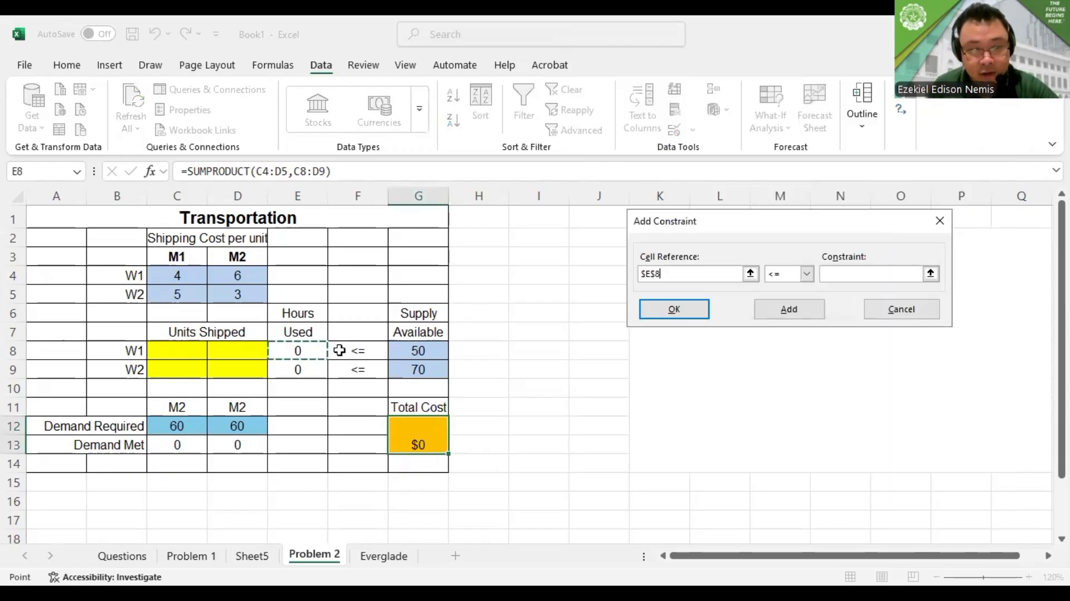
pyautogui.click(871, 274)
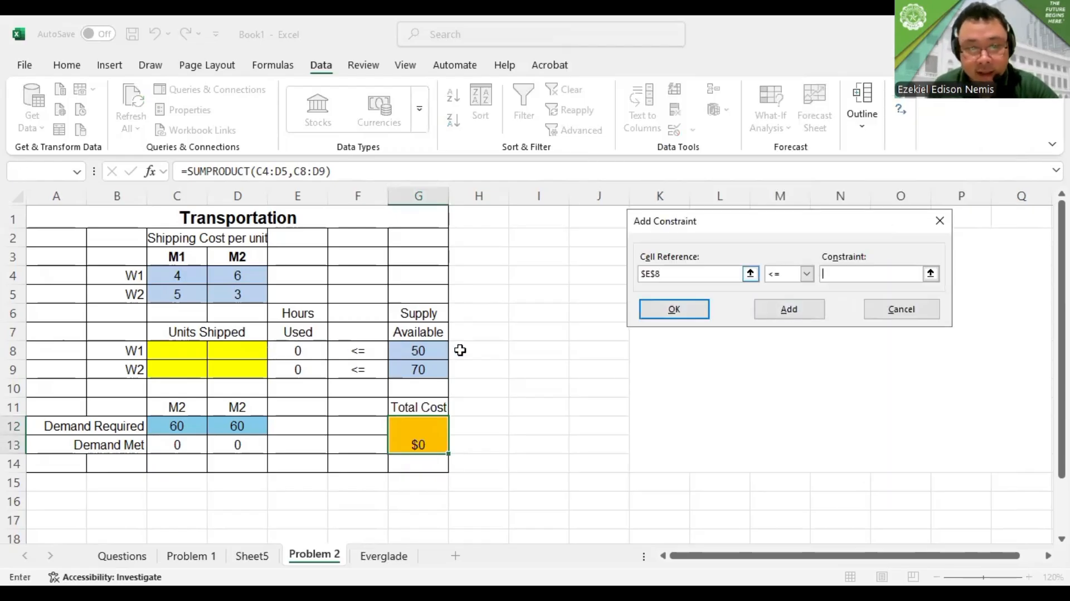
pyautogui.click(418, 350)
pyautogui.click(788, 309)
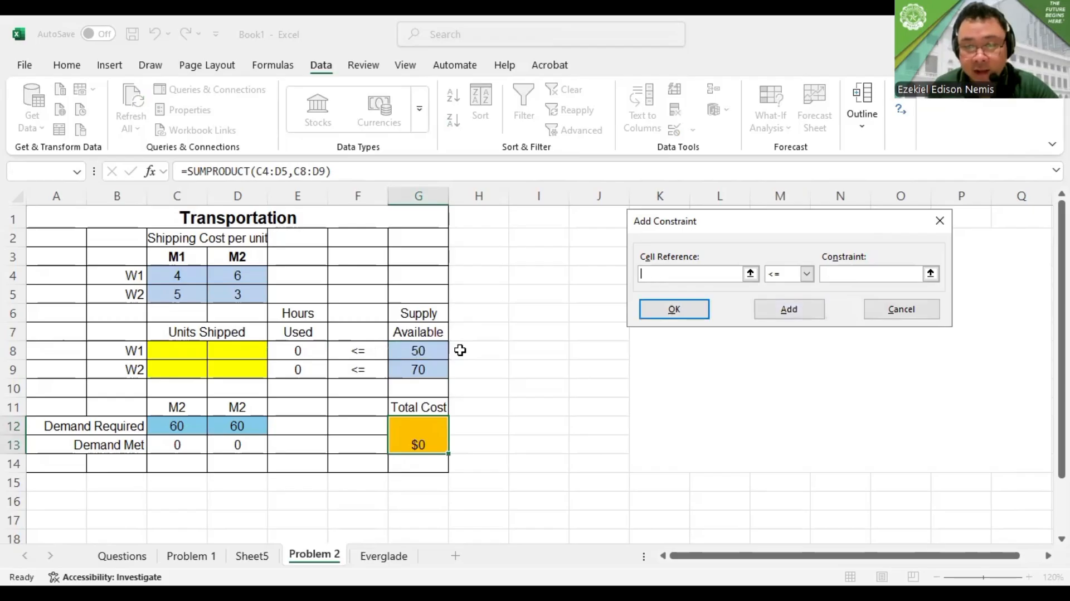
# Add the W2 supply constraint E9 <= G9
pyautogui.click(318, 371)
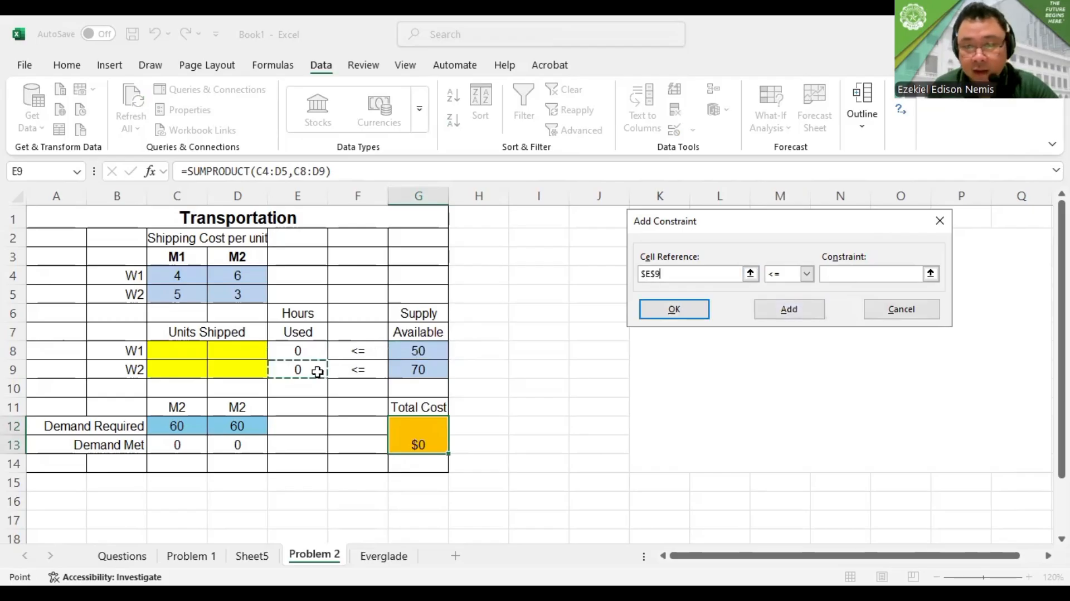
pyautogui.click(418, 369)
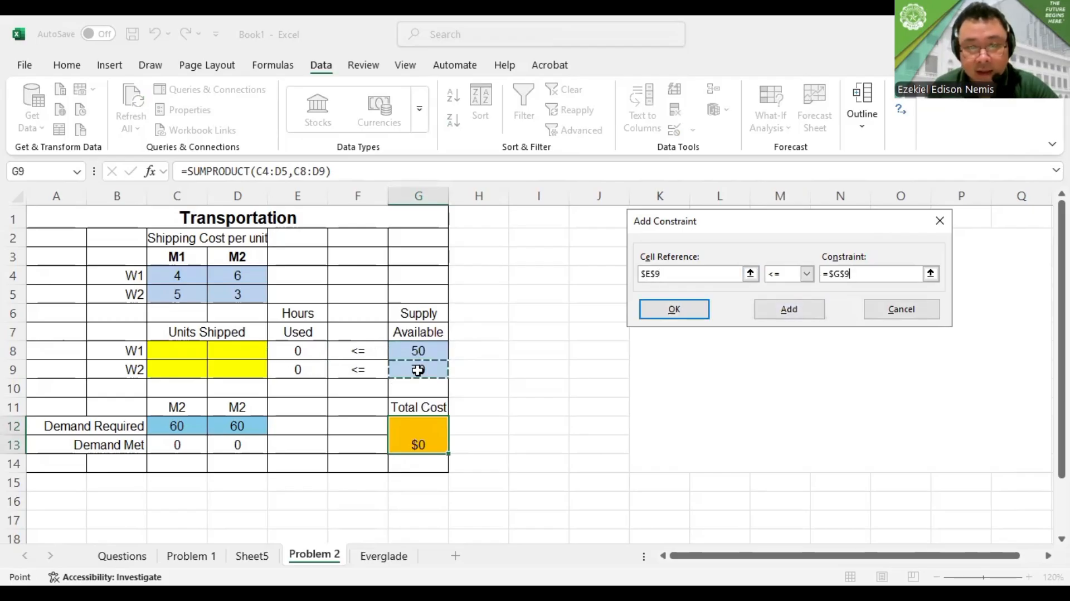
pyautogui.hotkey('alt', 'a')
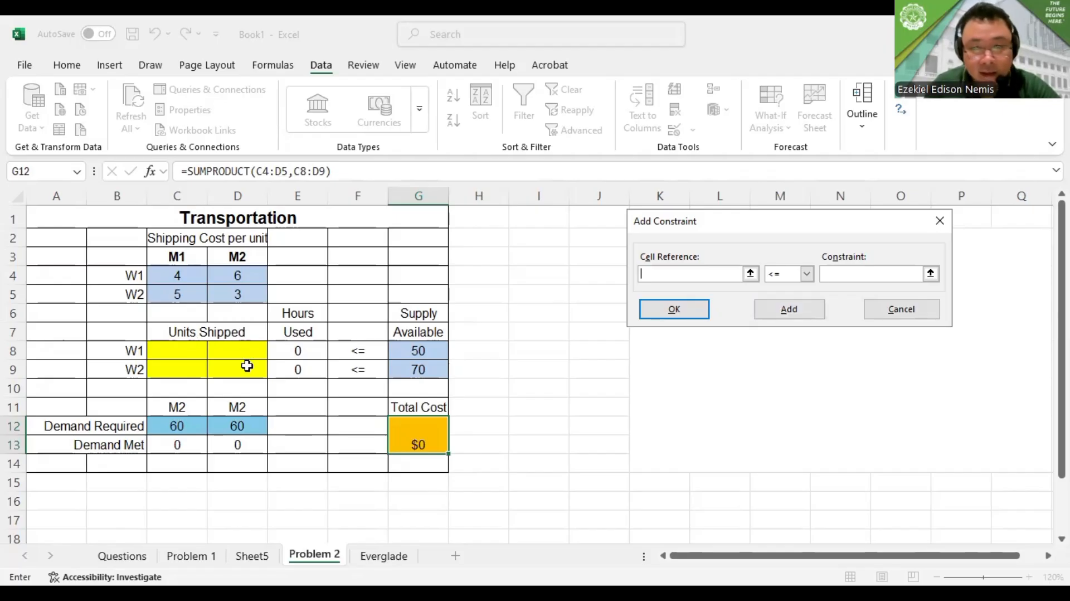
# Add a constraint on the units shipped with C8:D9 <= 0
pyautogui.moveTo(177, 351); pyautogui.dragTo(247, 365)
pyautogui.press('Tab')
pyautogui.press('Tab')
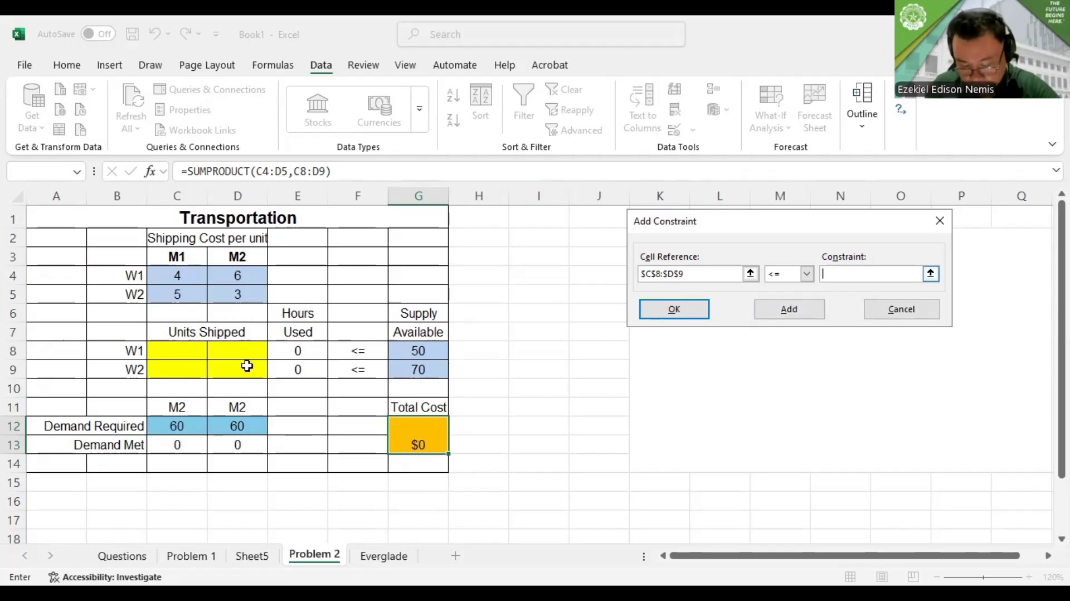
pyautogui.write('0')
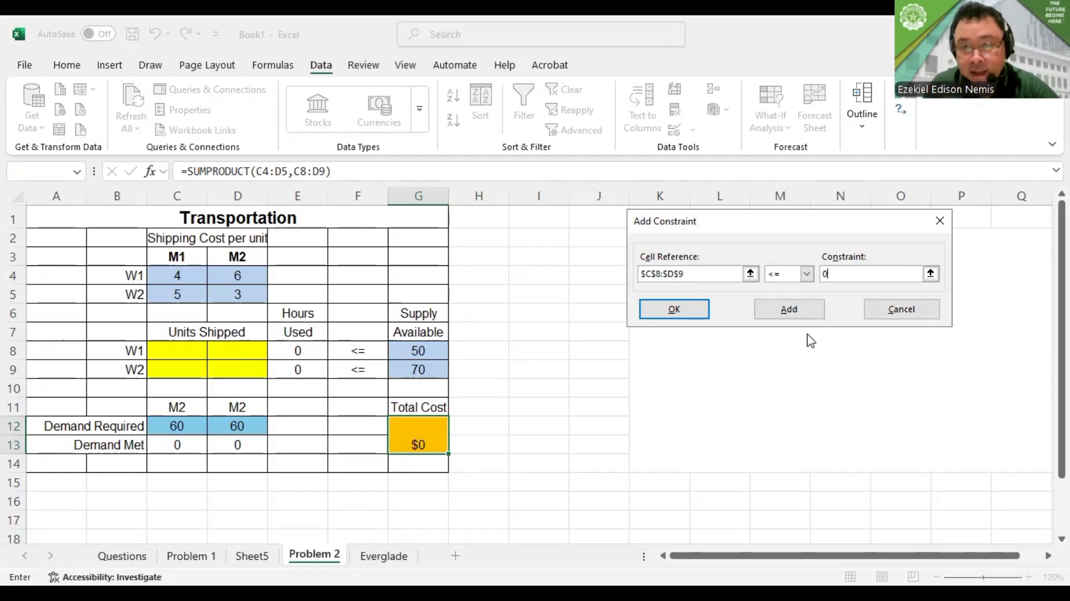
pyautogui.hotkey('alt', 'a')
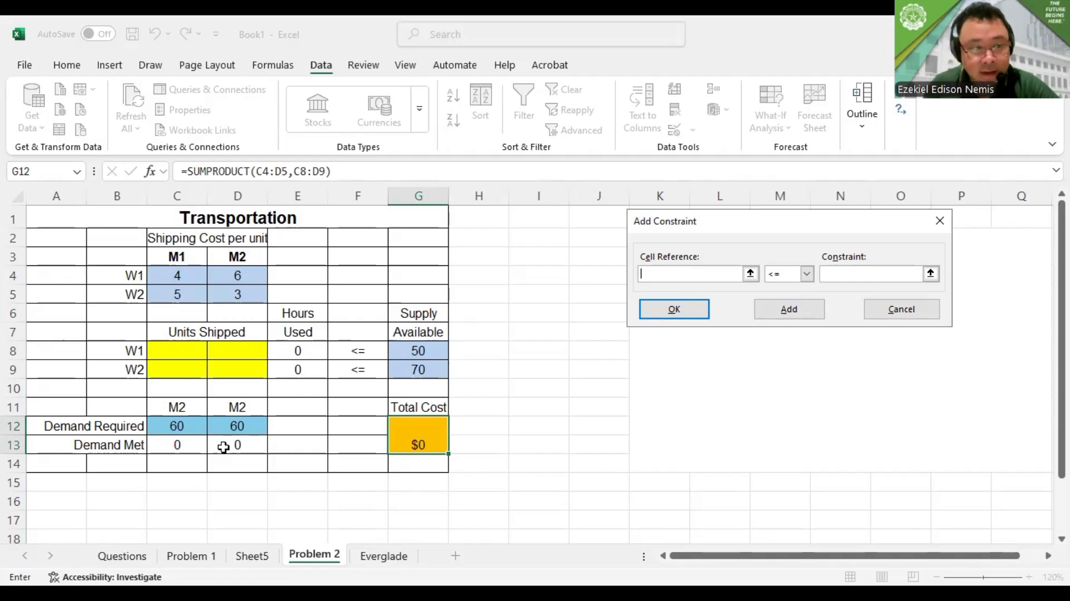
# Add an equality constraint on the demand met cells with C13 = D13
pyautogui.click(196, 446)
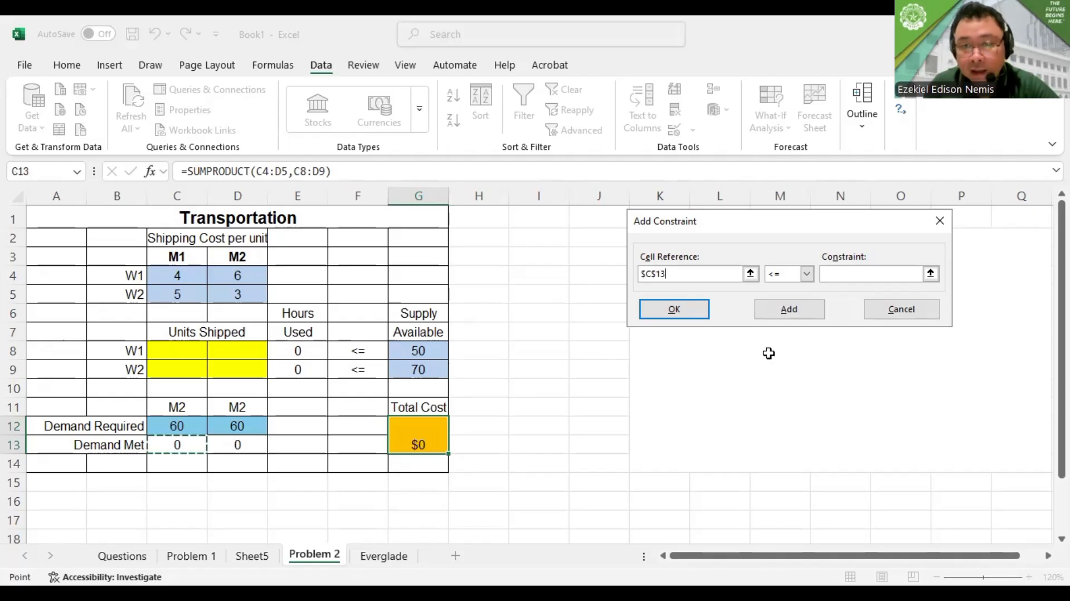
pyautogui.click(806, 274)
pyautogui.click(771, 299)
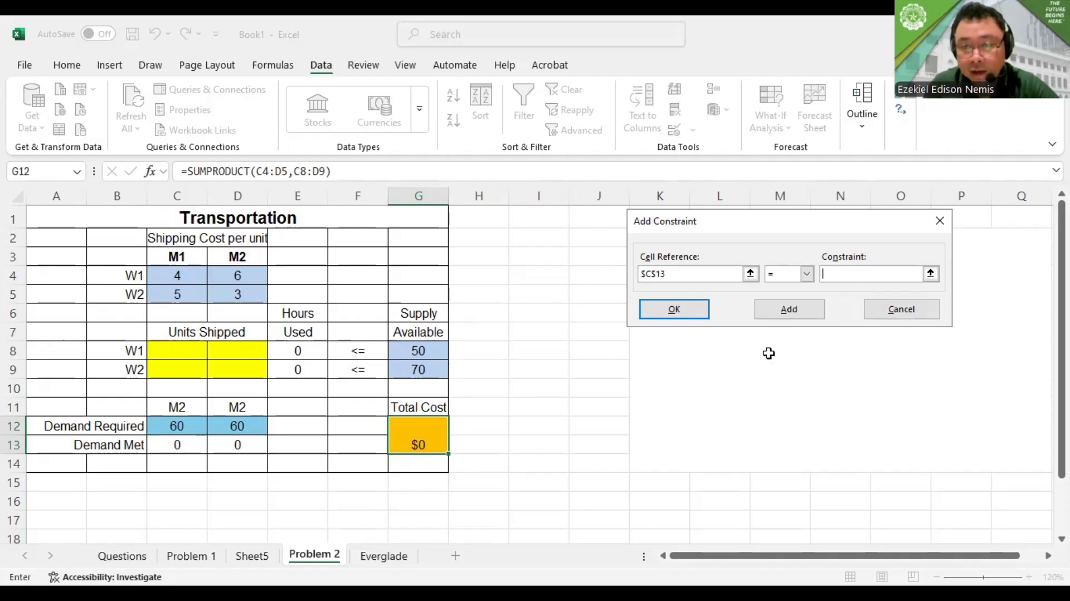
pyautogui.click(245, 444)
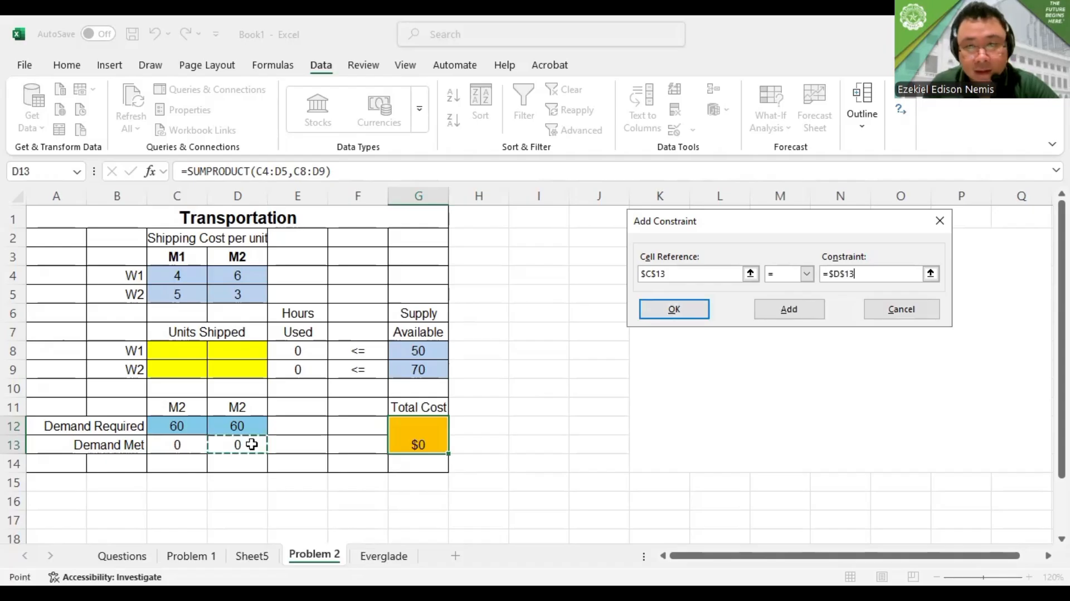
pyautogui.click(789, 309)
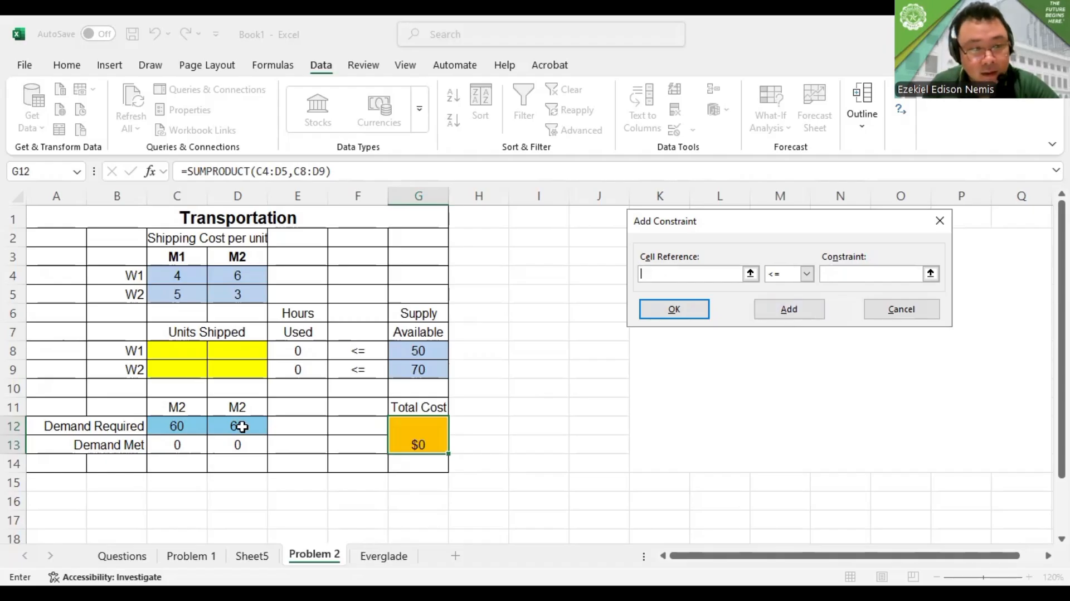
# Add the demand constraint D13 >= D12 for the second market column
pyautogui.click(245, 448)
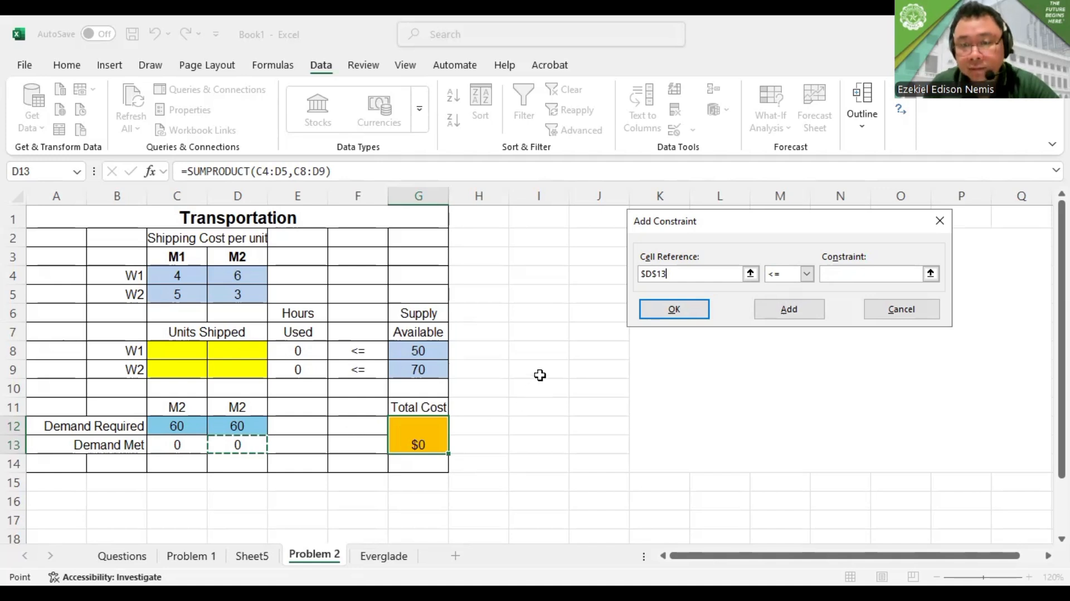
pyautogui.click(806, 273)
pyautogui.click(779, 308)
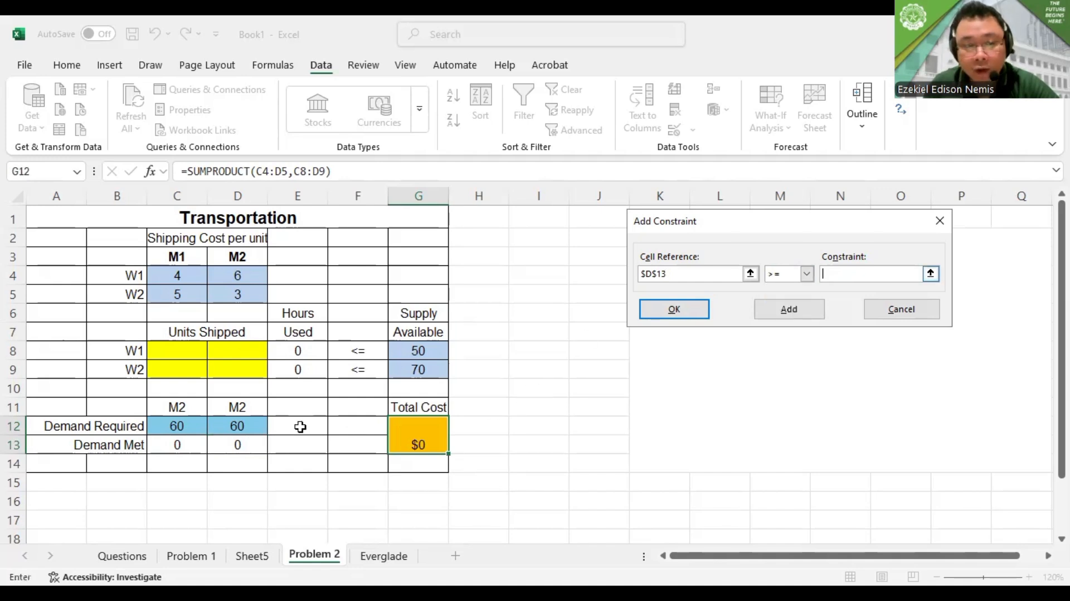
pyautogui.click(241, 427)
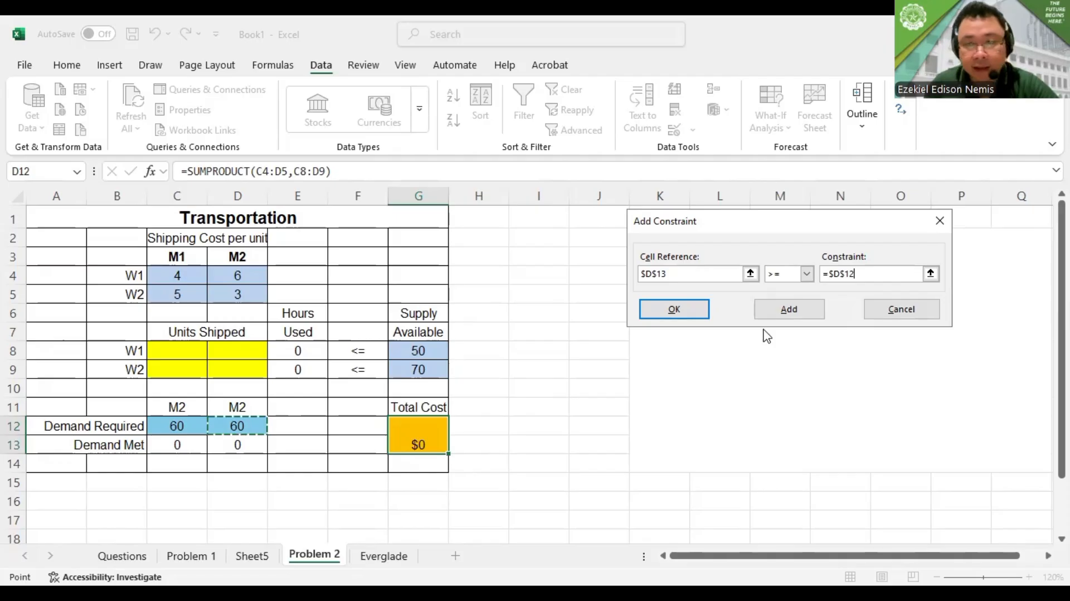
pyautogui.click(773, 315)
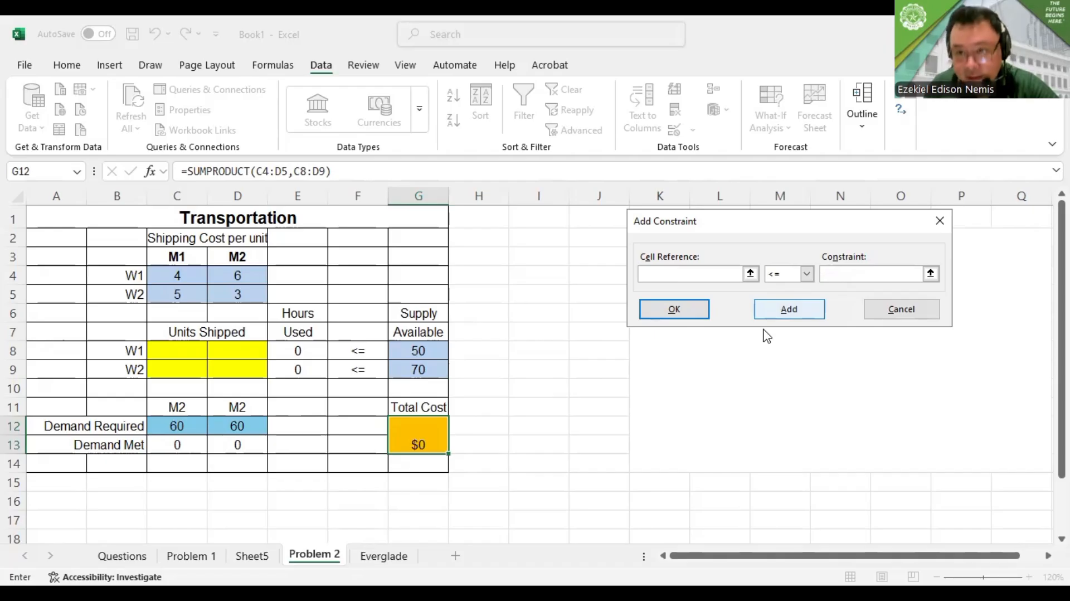
# Change the Solver constraint on the units shipped cells C8:D9 to >= 0
pyautogui.press('Tab')
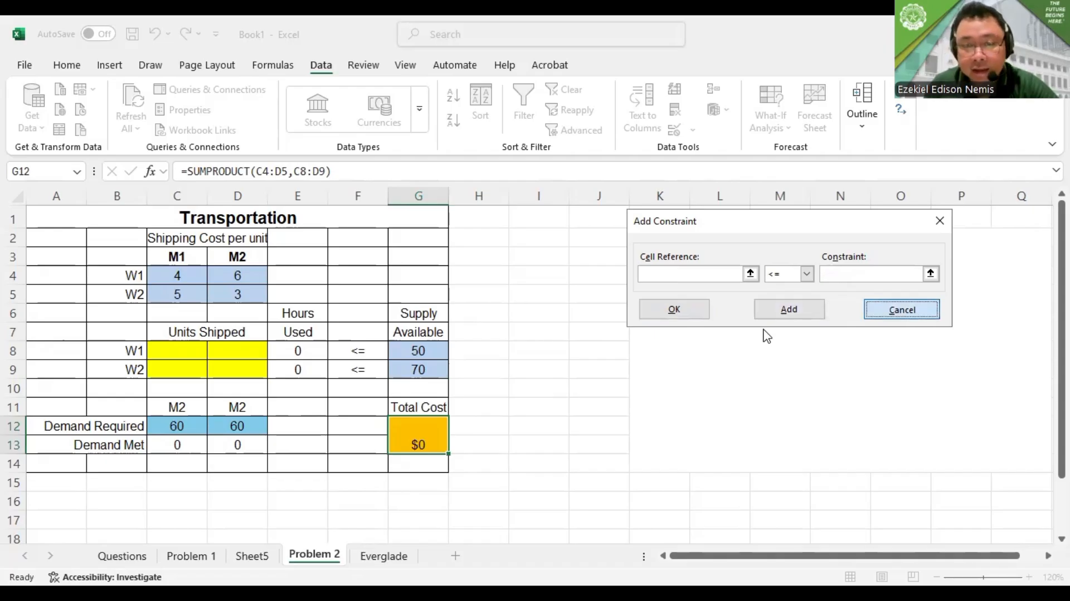
pyautogui.press('Return')
pyautogui.click(638, 202)
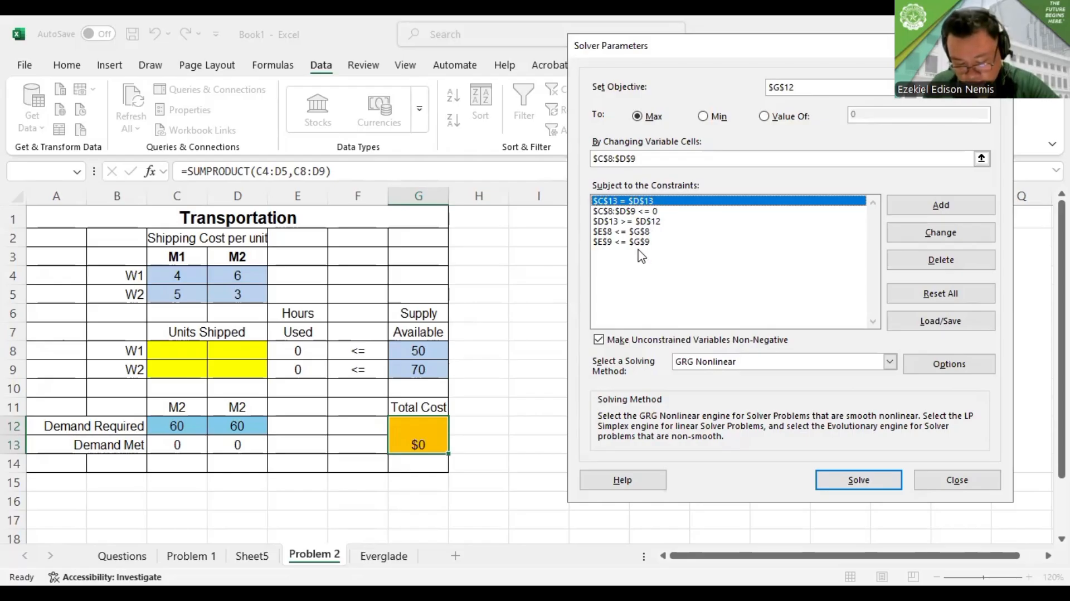
pyautogui.click(629, 212)
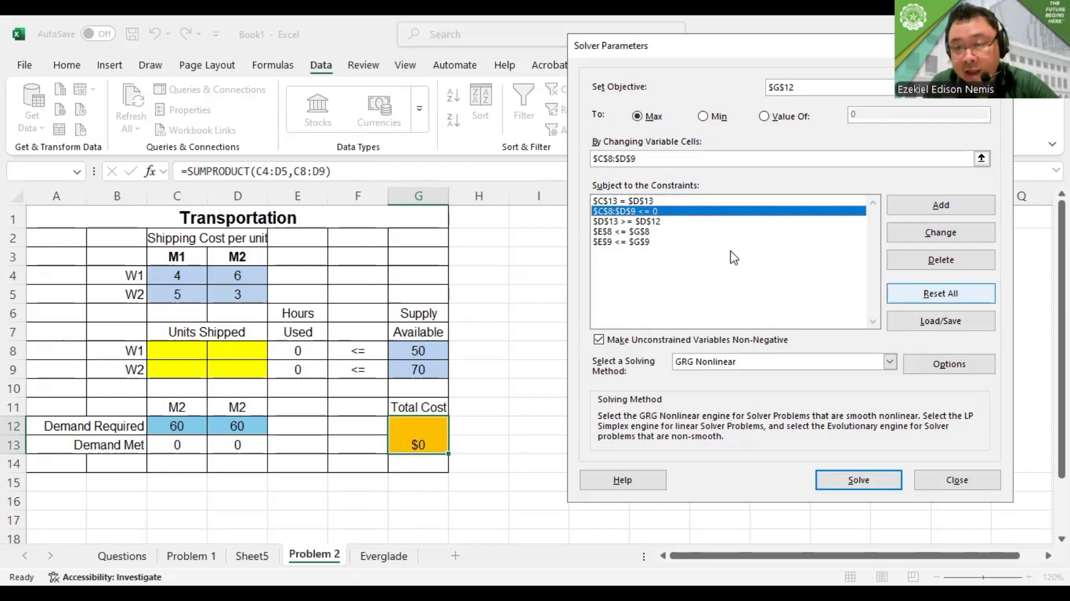
pyautogui.click(919, 231)
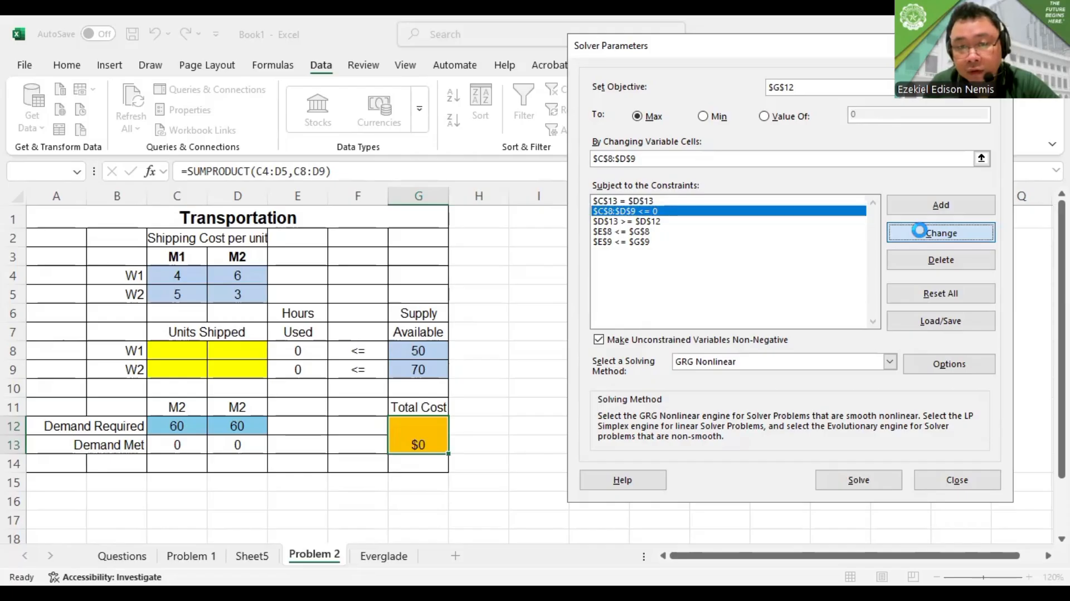
pyautogui.click(807, 273)
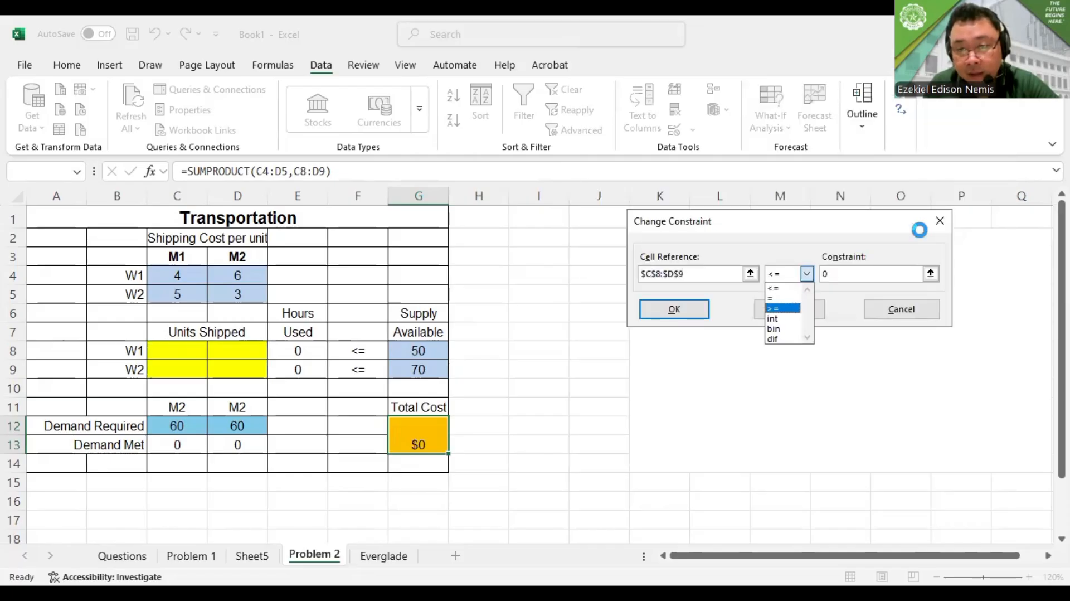
pyautogui.click(783, 308)
pyautogui.click(789, 309)
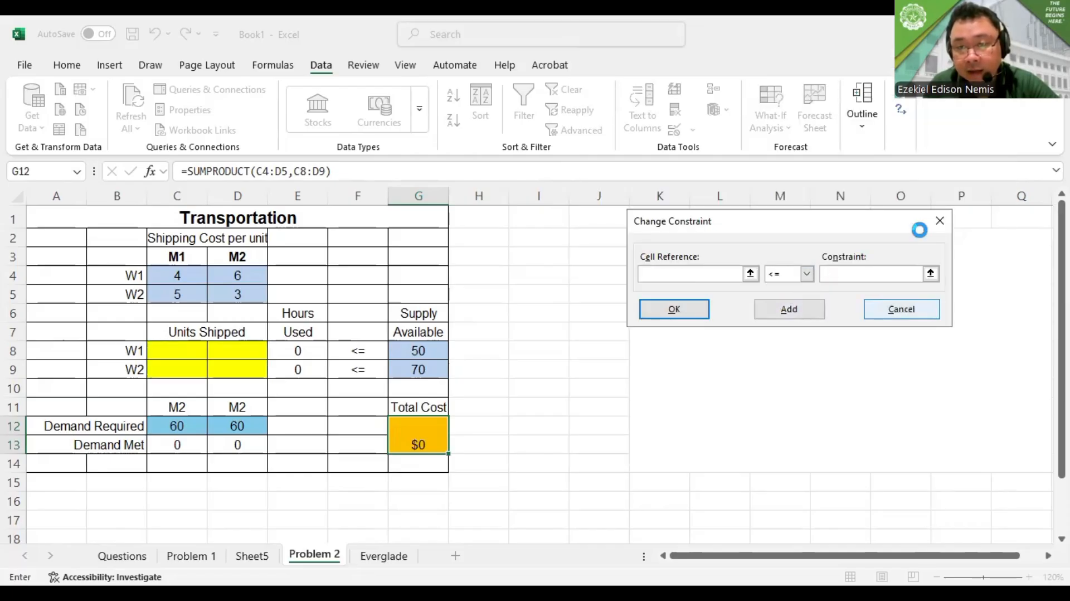
pyautogui.click(934, 221)
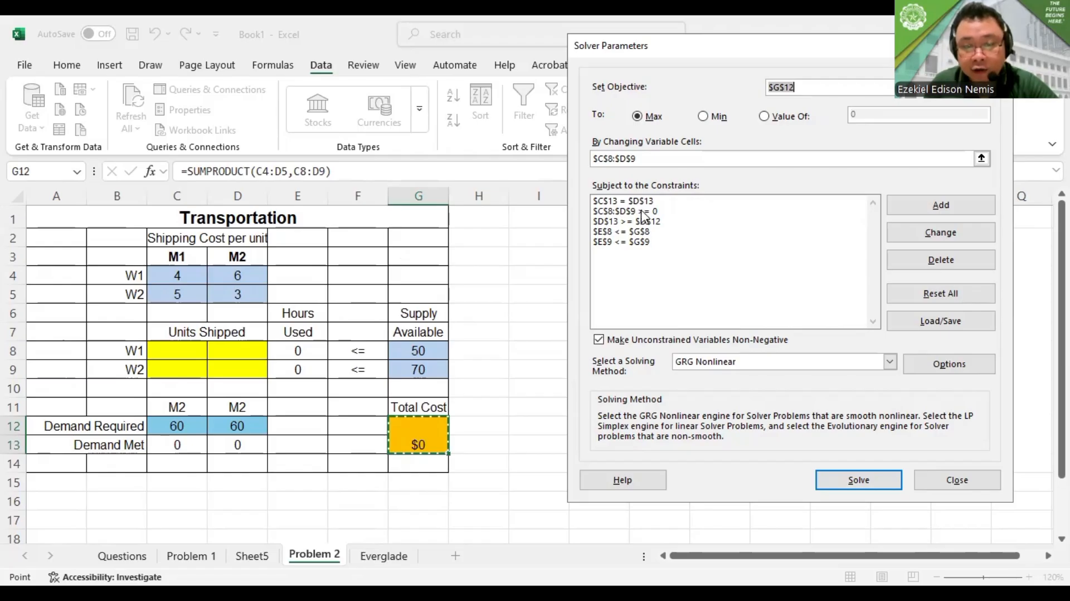
# Set the Solver objective to Min, solve the transportation model and keep the Solver solution
pyautogui.click(703, 116)
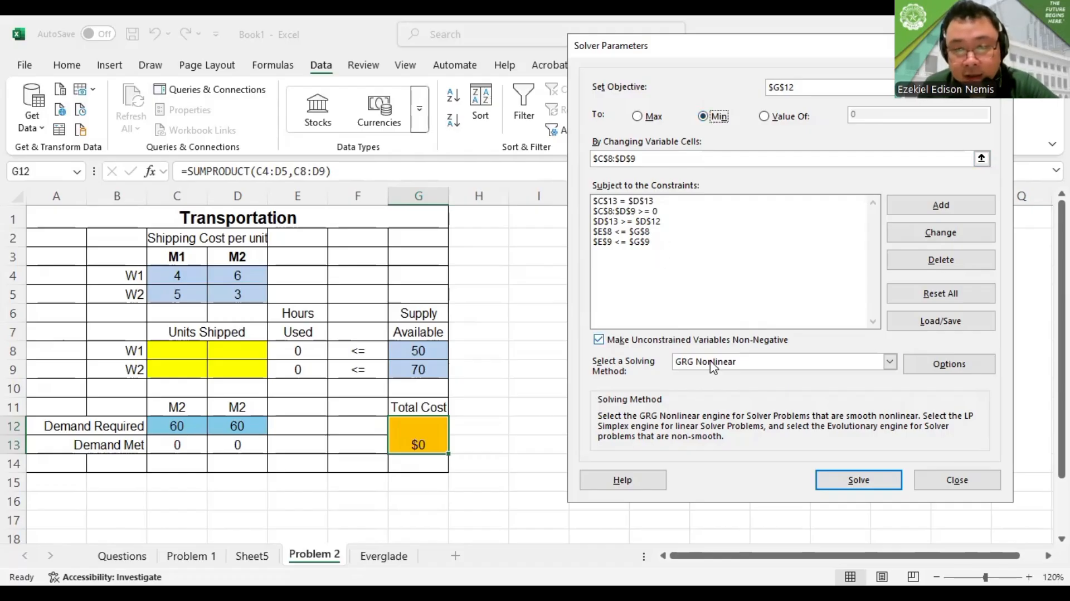
pyautogui.click(873, 482)
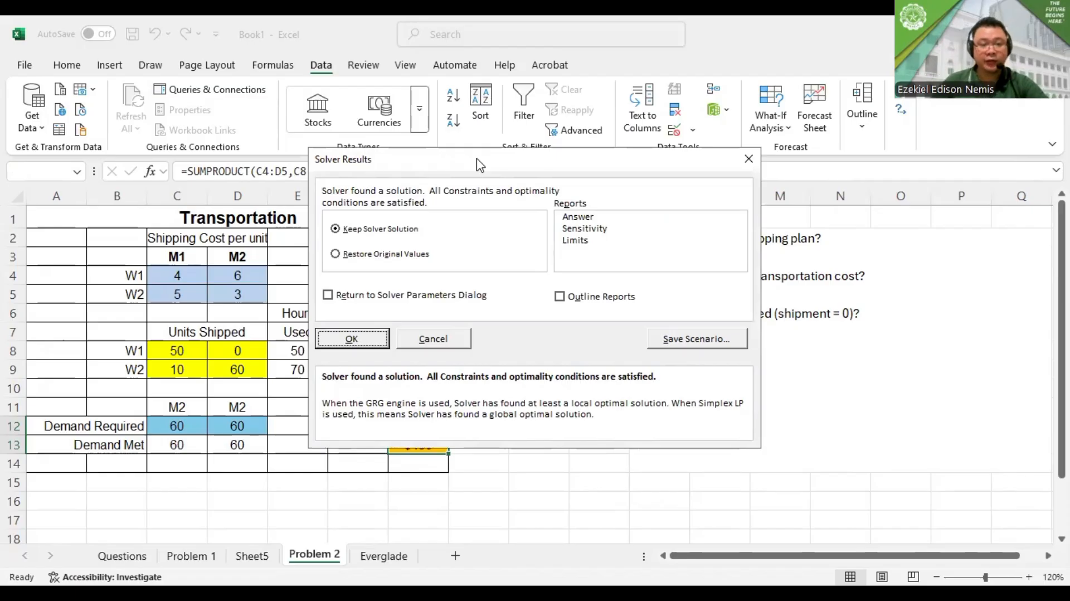
pyautogui.press('Return')
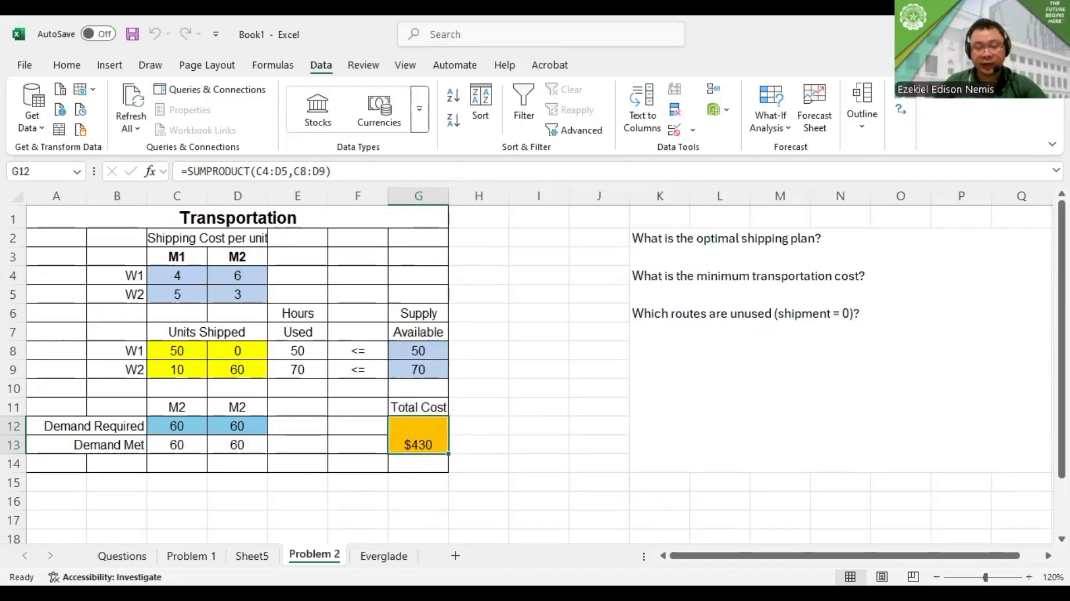
# Paste the shipping plan W1→M1 50, W1→M2 0, W2→M1 10, W2→M2 60 below the optimal shipping plan question in K2
pyautogui.hotkey('alt', 'Tab')
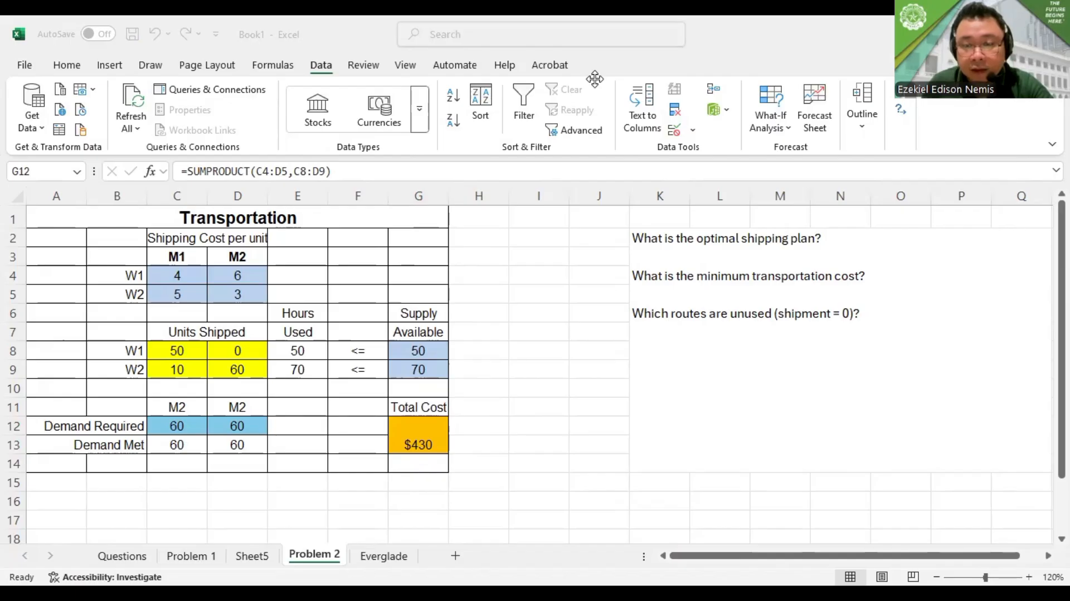
pyautogui.click(846, 241)
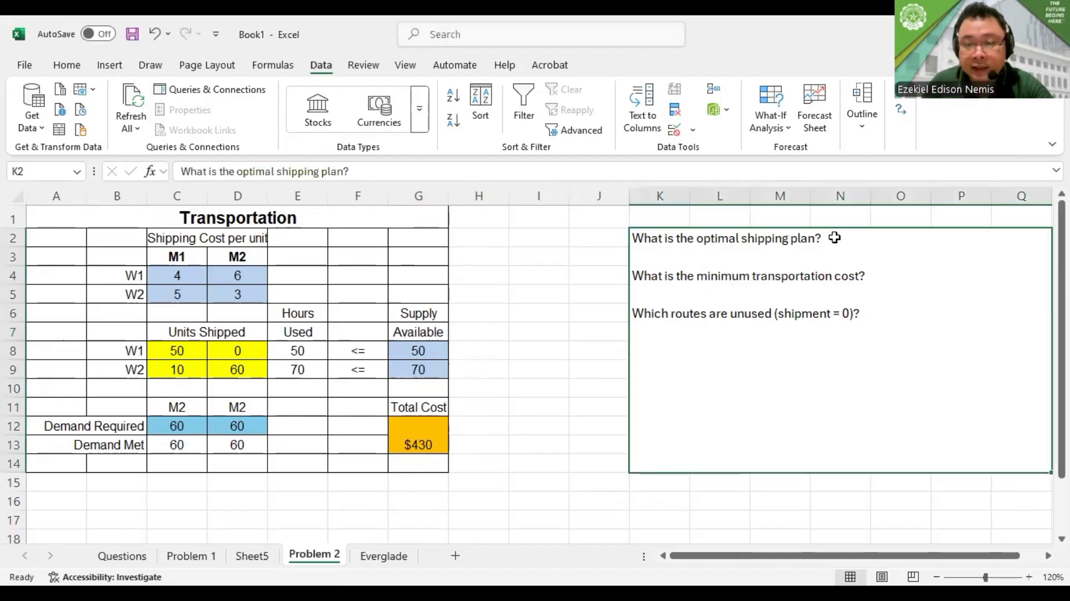
pyautogui.doubleClick(830, 236)
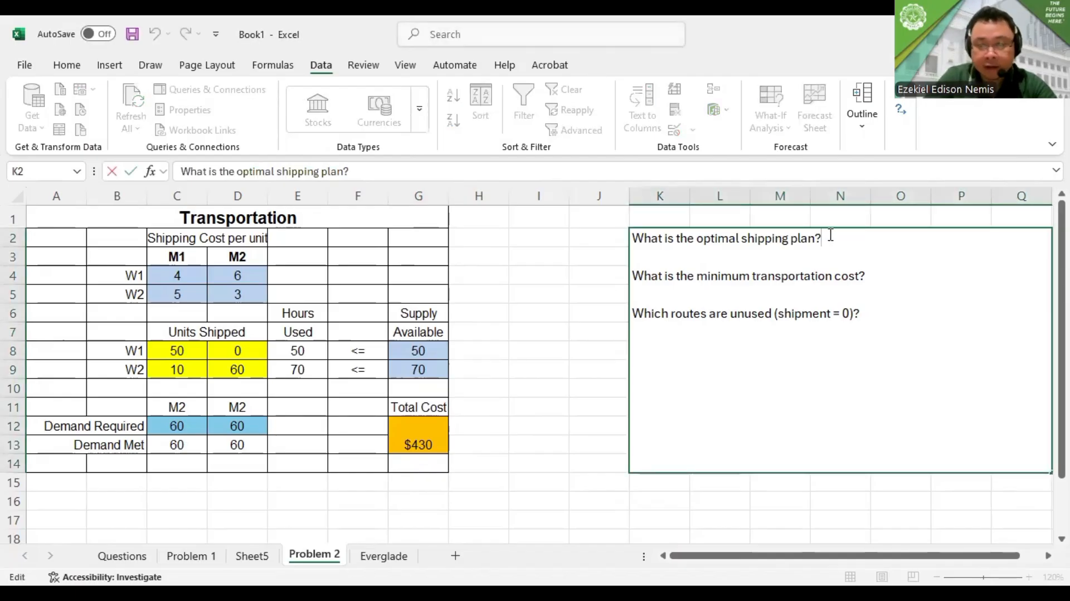
pyautogui.hotkey('alt', 'Return')
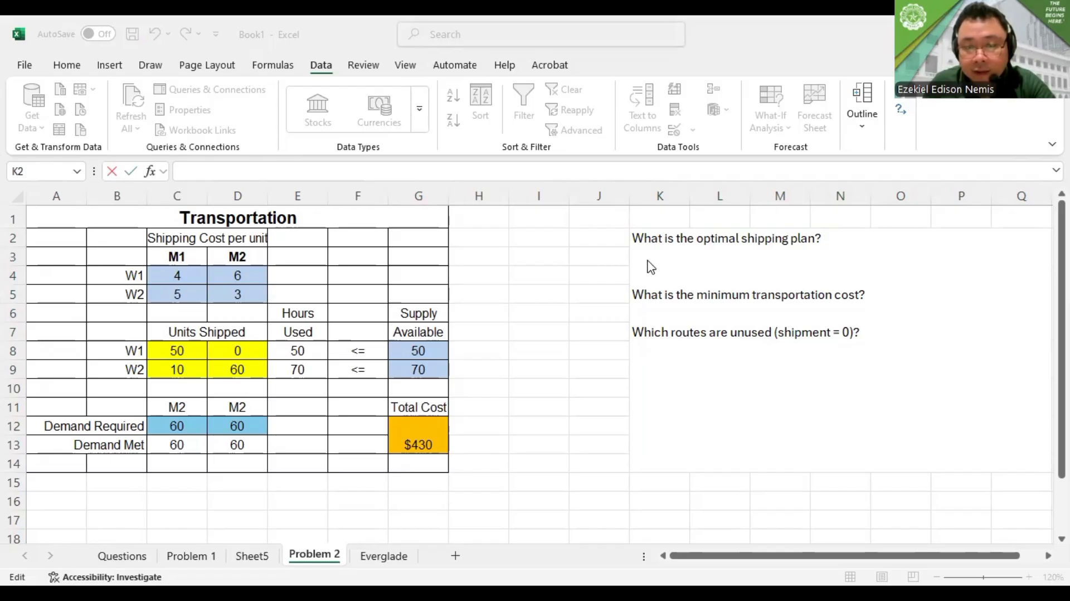
pyautogui.hotkey('ctrl', 'v')
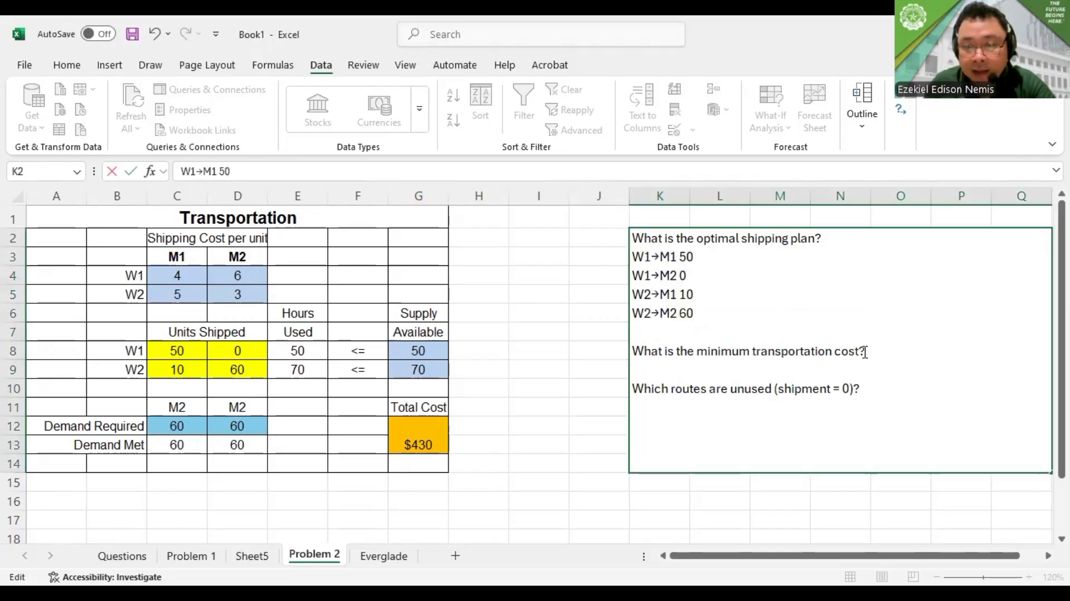
# Answer the minimum transportation cost question in K2 with $430 on the same line
pyautogui.click(865, 351)
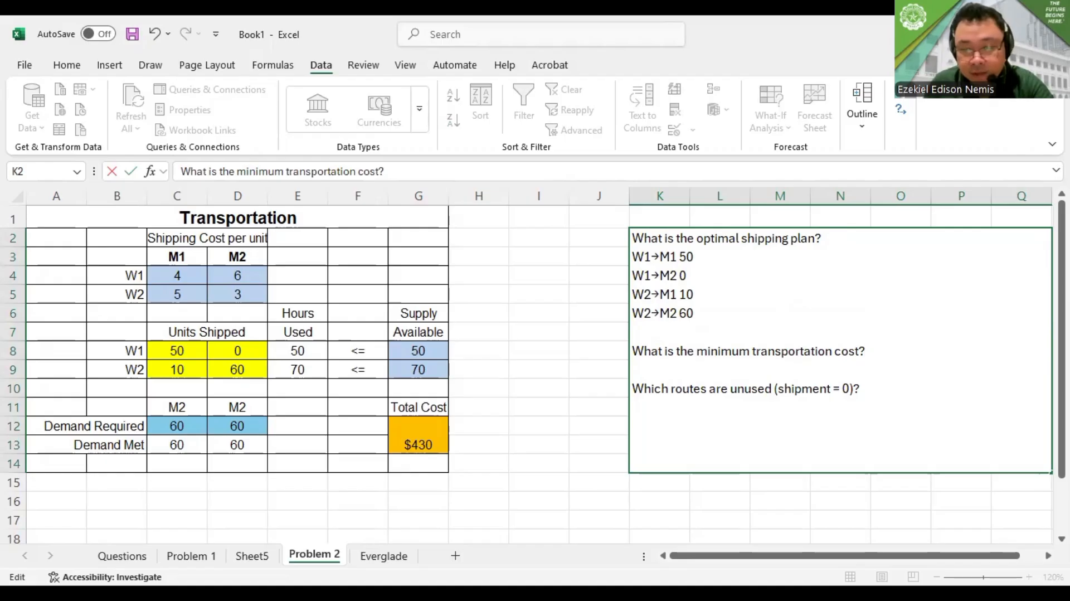
pyautogui.hotkey('alt', 'Tab')
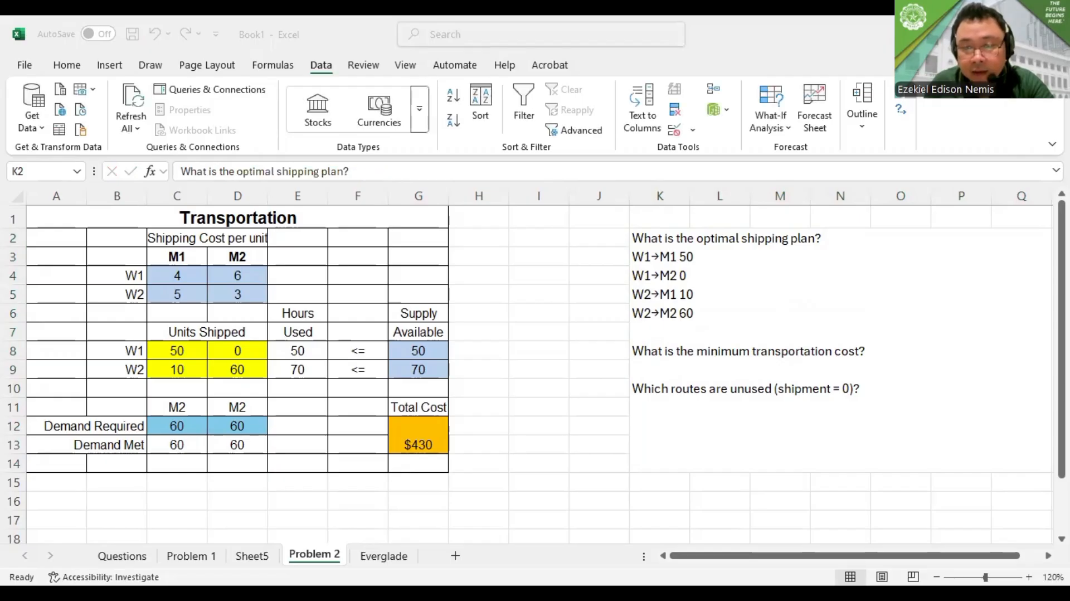
pyautogui.doubleClick(867, 355)
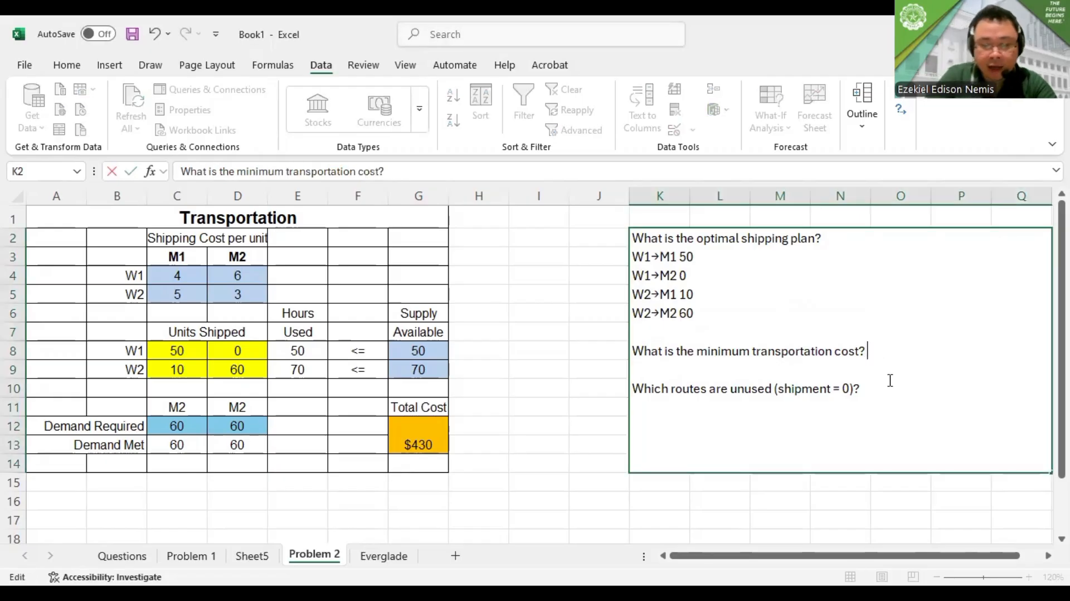
pyautogui.write('$43')
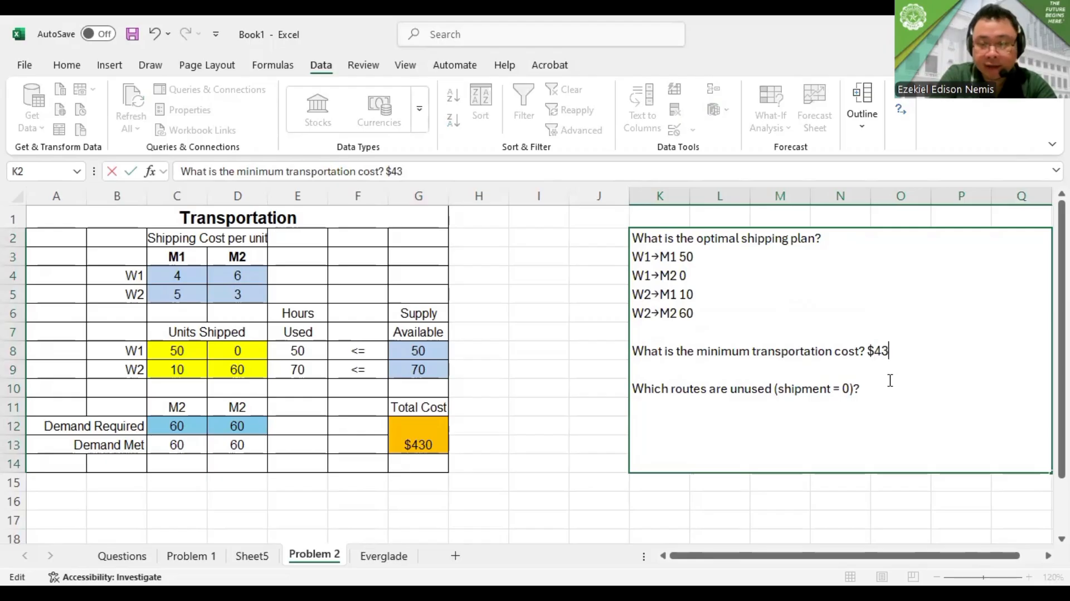
pyautogui.write('0')
# Answer the unused routes question in K2 with "W1 -> W2" and finish editing the cell
pyautogui.click(887, 401)
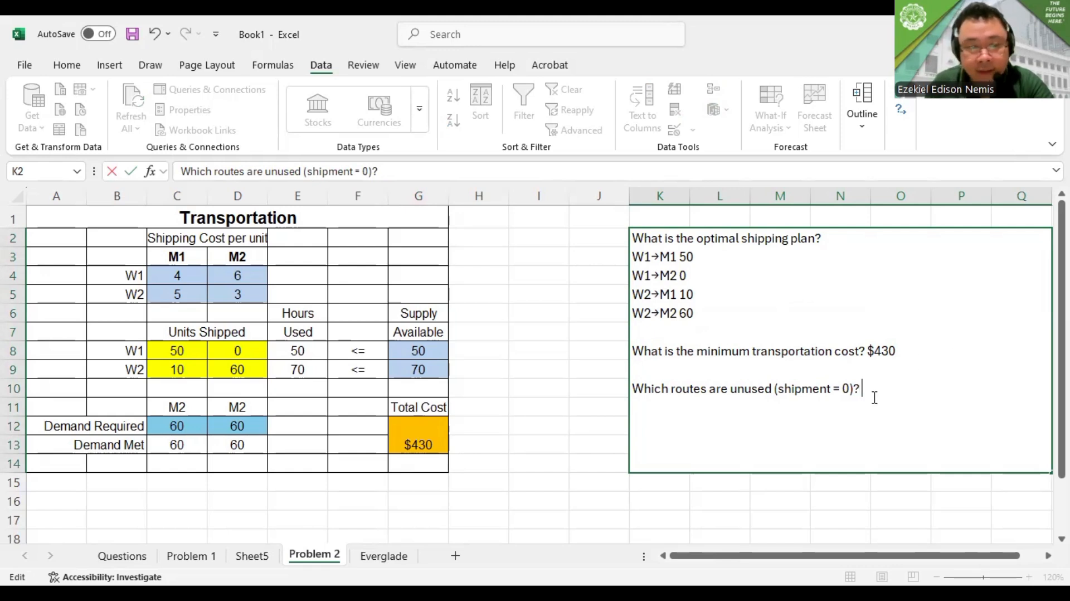
pyautogui.write('W1')
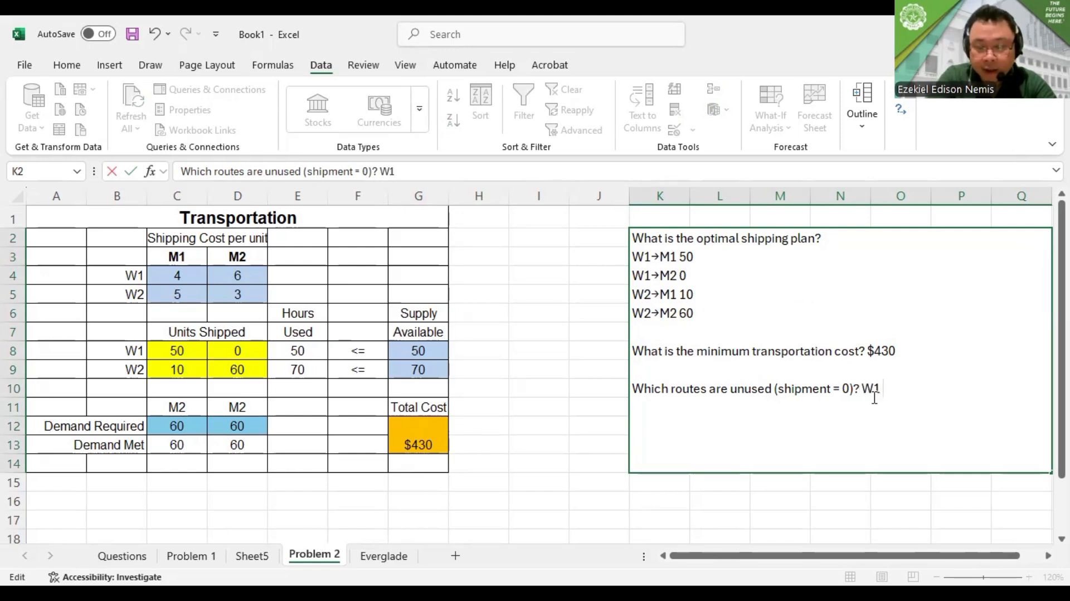
pyautogui.write(' ;>')
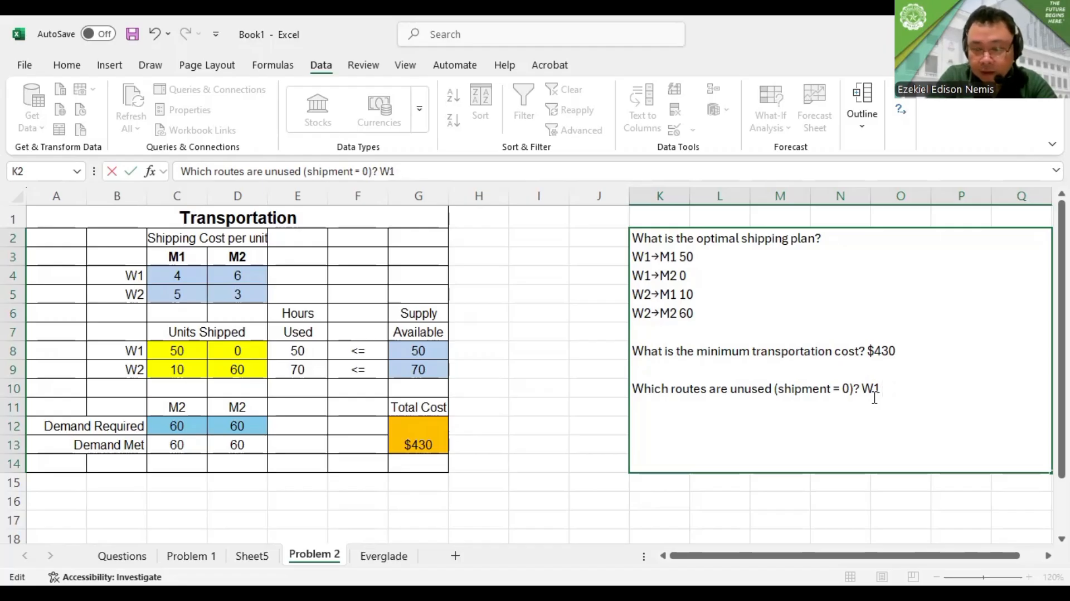
pyautogui.write(' -')
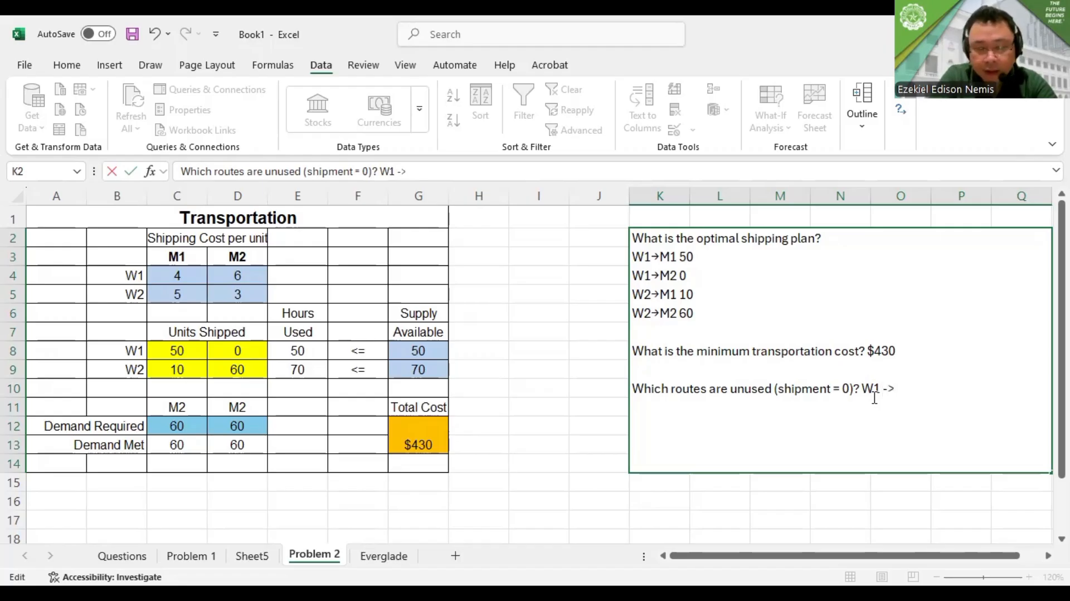
pyautogui.write('> W2')
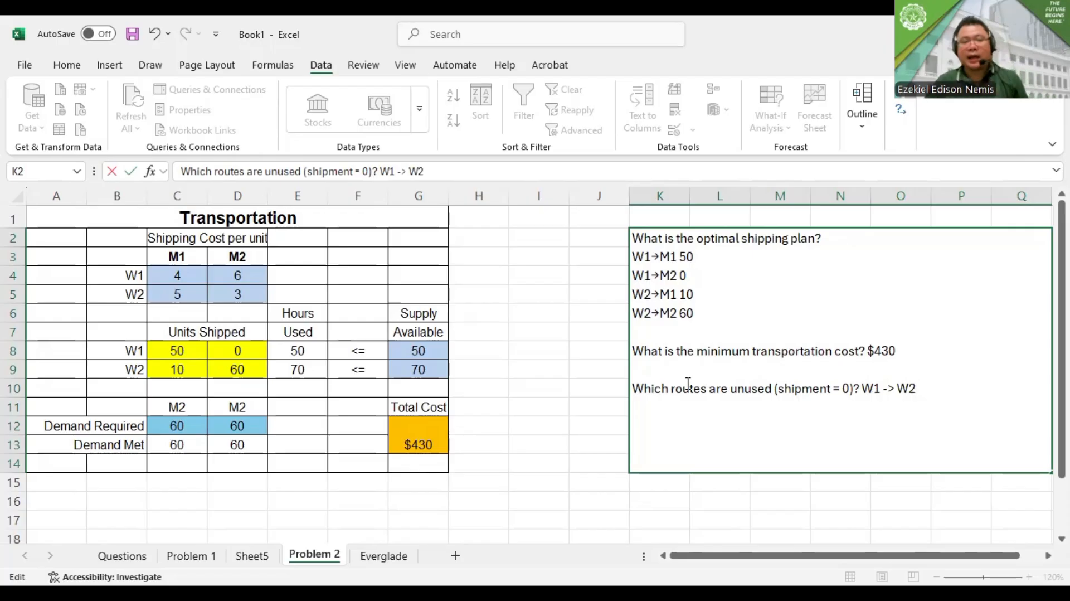
pyautogui.click(590, 356)
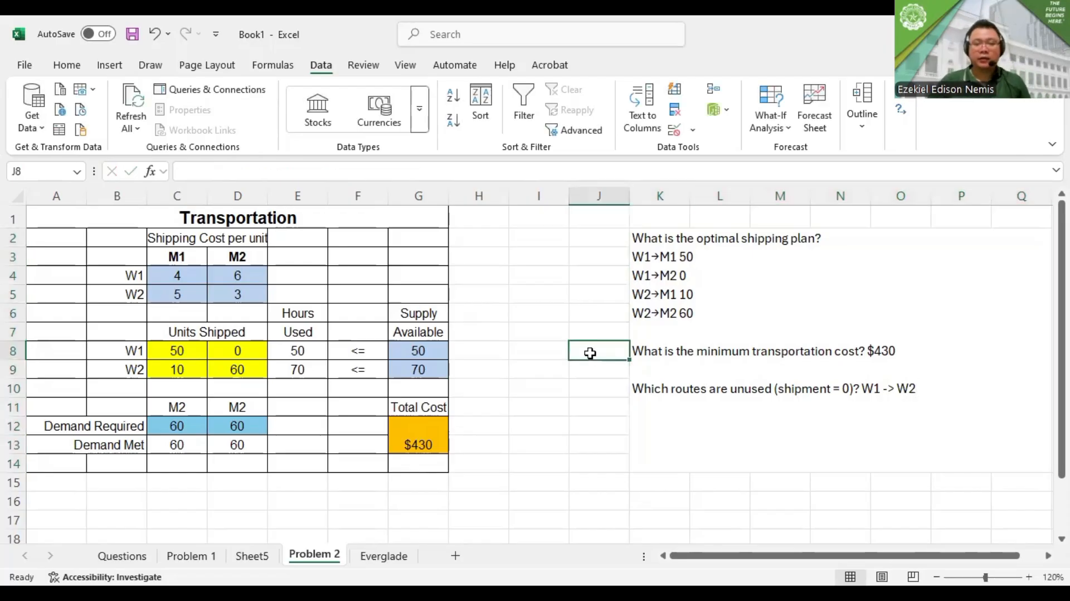
pyautogui.click(559, 315)
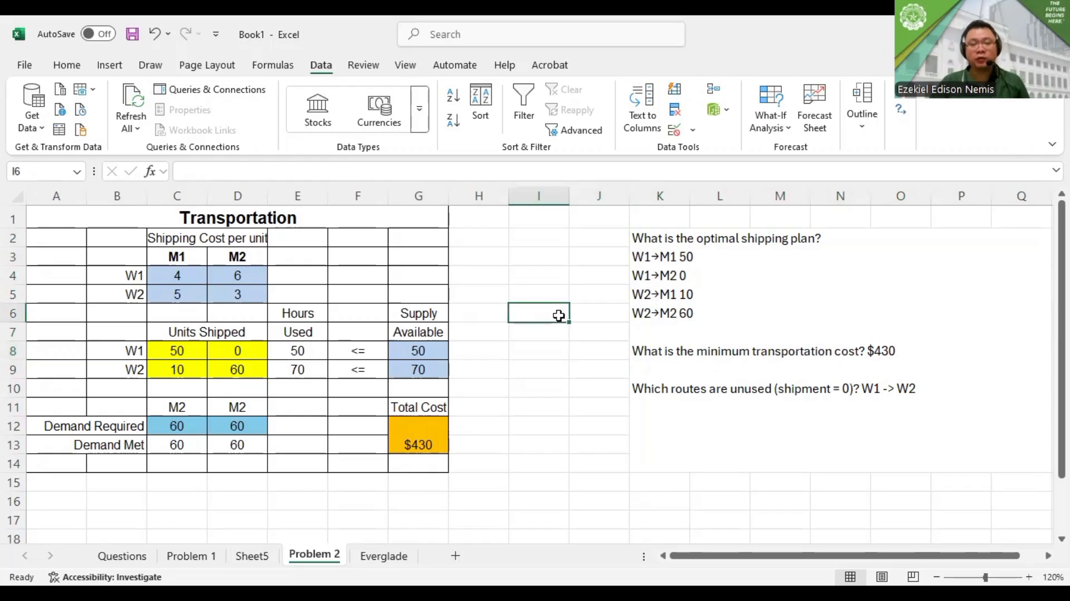
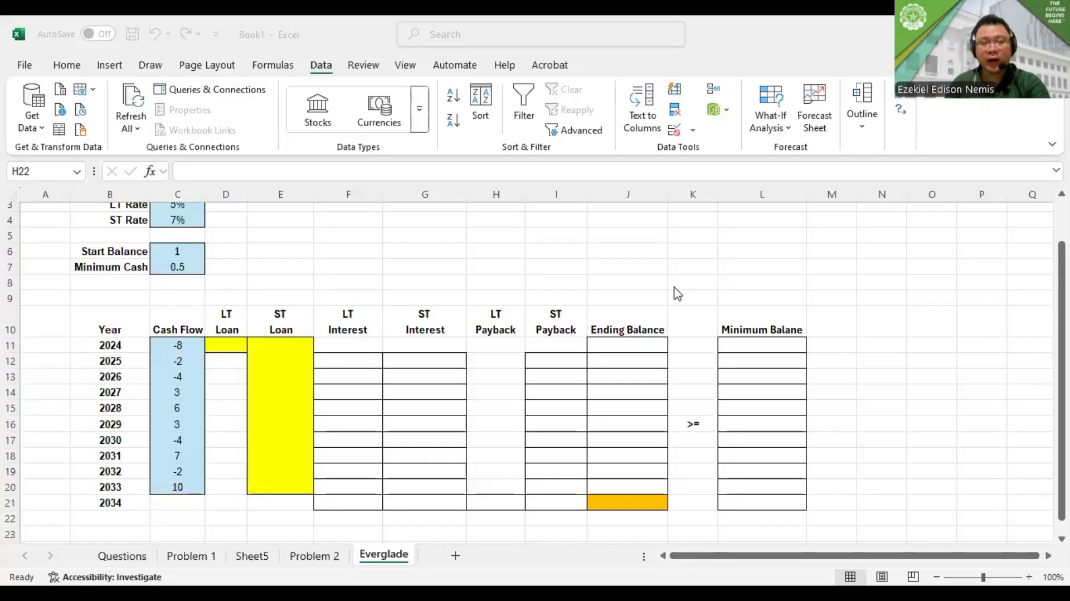
# Review the Everglade inputs: LT and ST rates, start balance, minimum cash and the 2024 to 2033 cash flows
pyautogui.scroll(-1, 678, 293)
pyautogui.scroll(2, 686, 304)
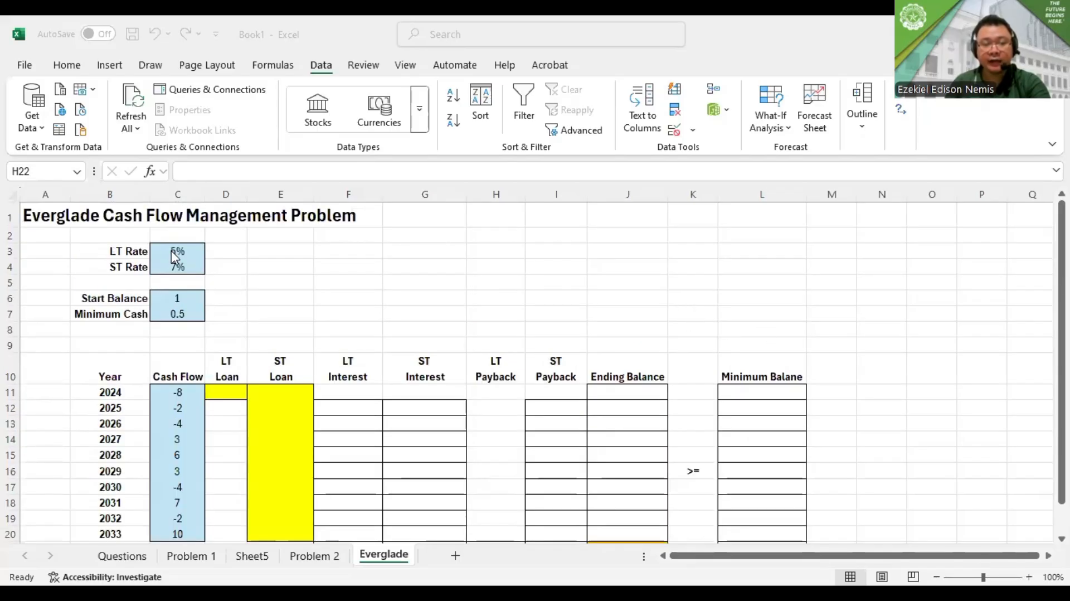
pyautogui.moveTo(175, 256); pyautogui.dragTo(177, 267)
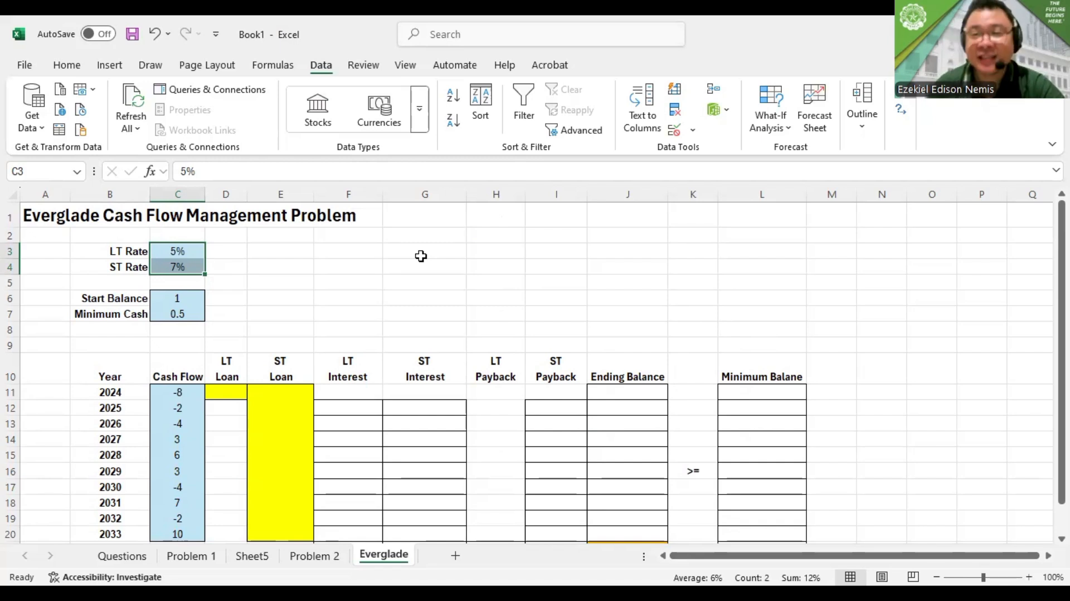
pyautogui.click(164, 299)
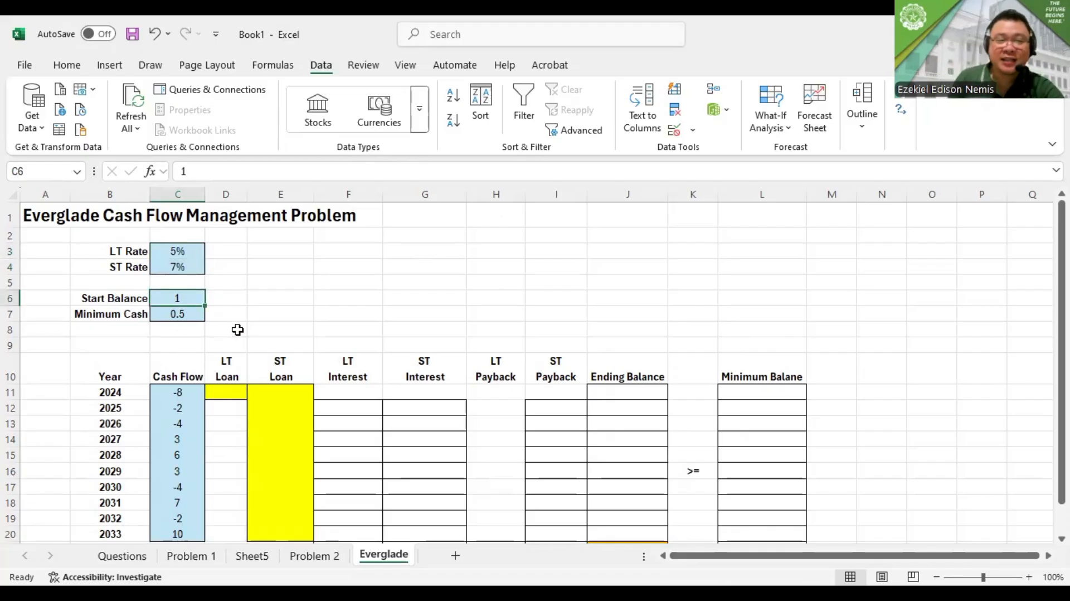
pyautogui.click(178, 314)
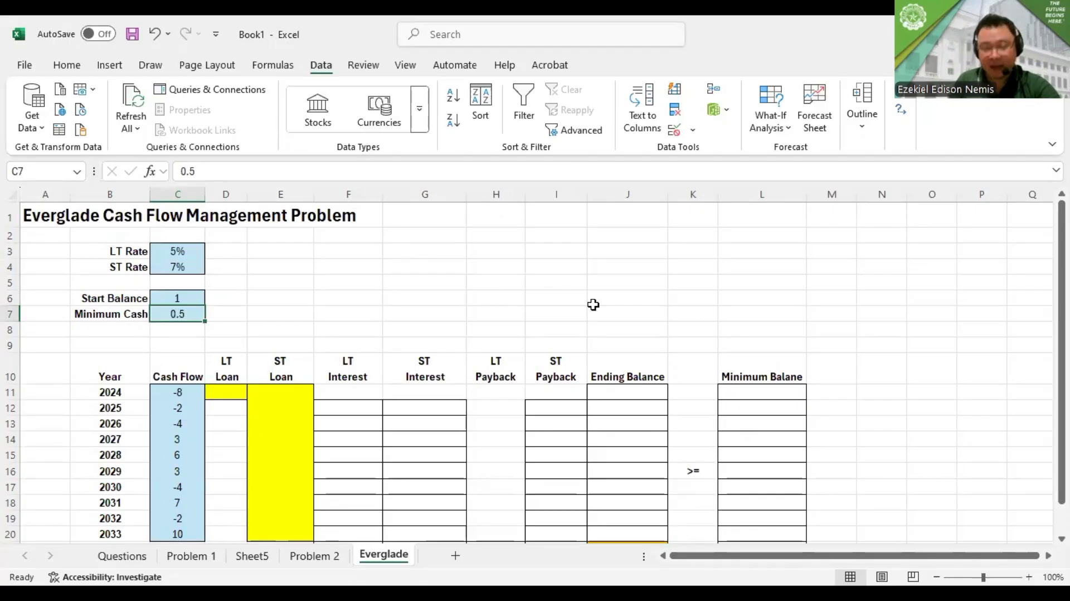
pyautogui.scroll(-1, 593, 304)
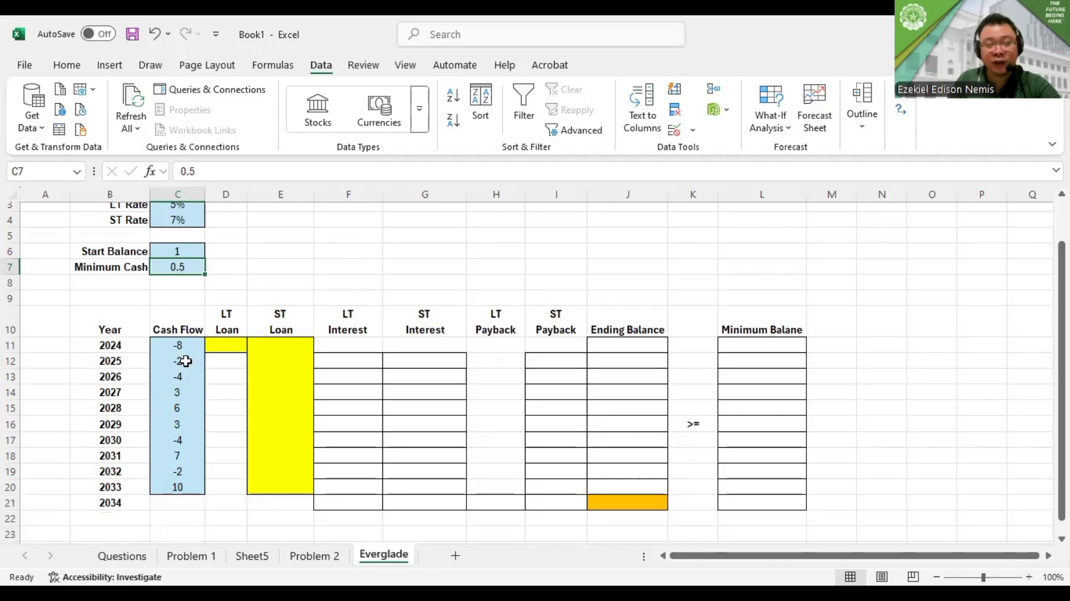
pyautogui.moveTo(172, 344); pyautogui.dragTo(160, 486)
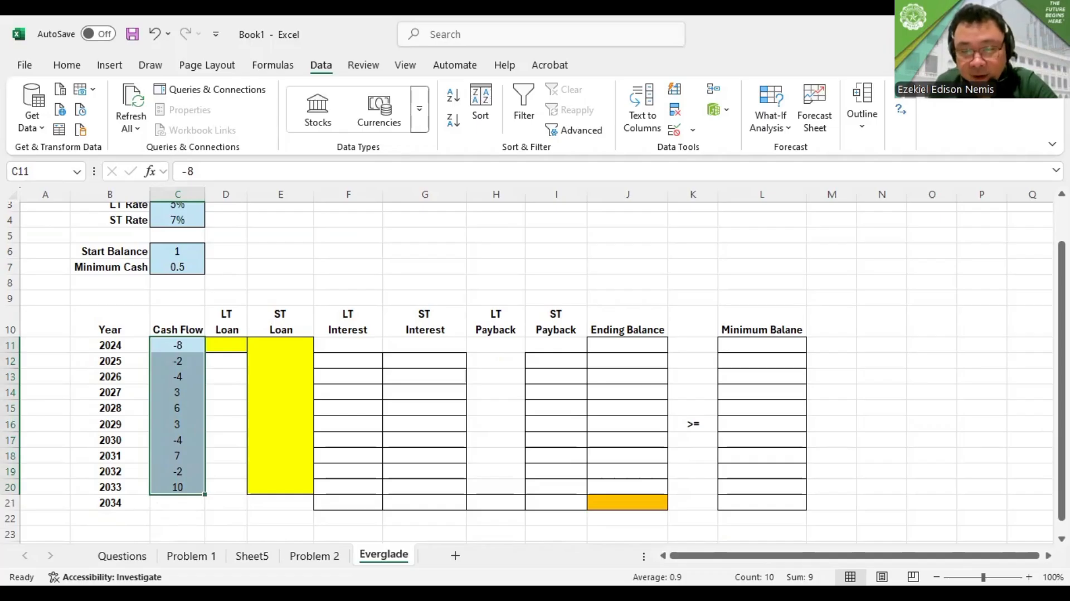
pyautogui.hotkey('alt', 'Tab')
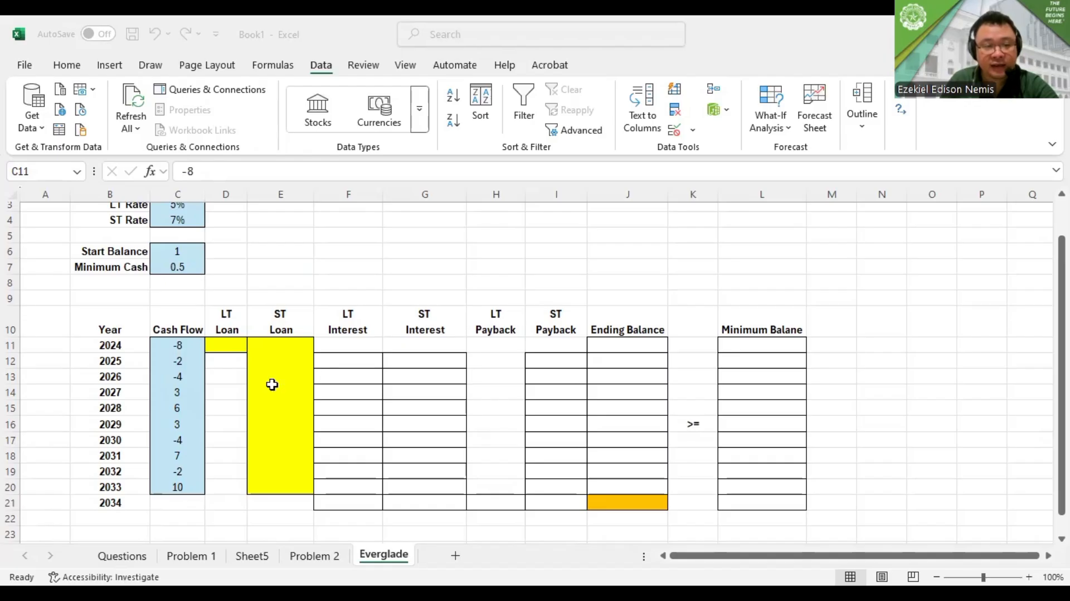
# Enter a trial LT loan amount of 6 for 2024 in D11
pyautogui.click(228, 347)
pyautogui.write('6')
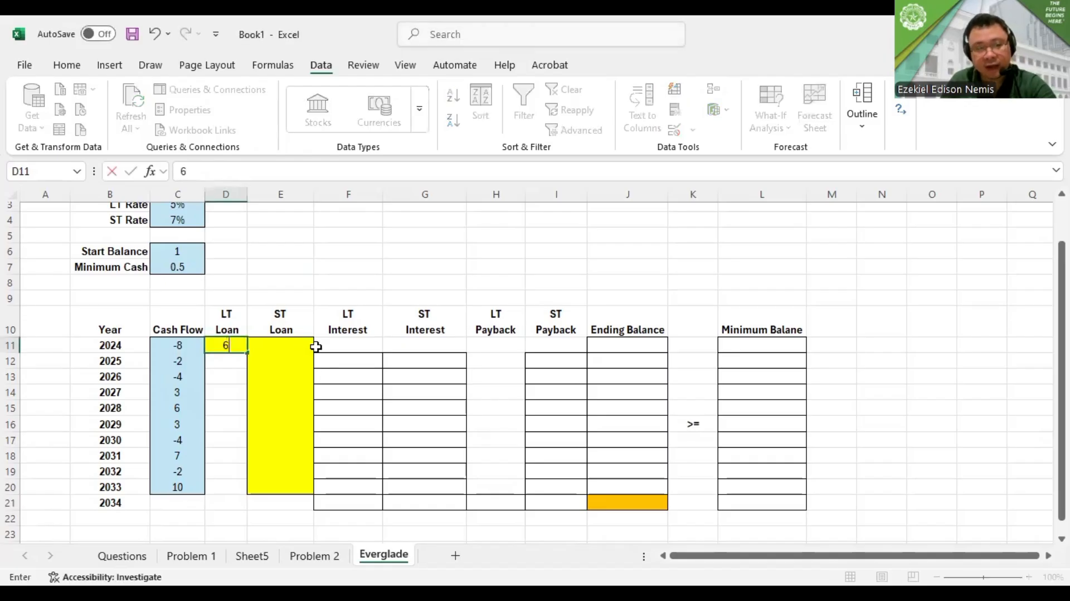
pyautogui.click(370, 362)
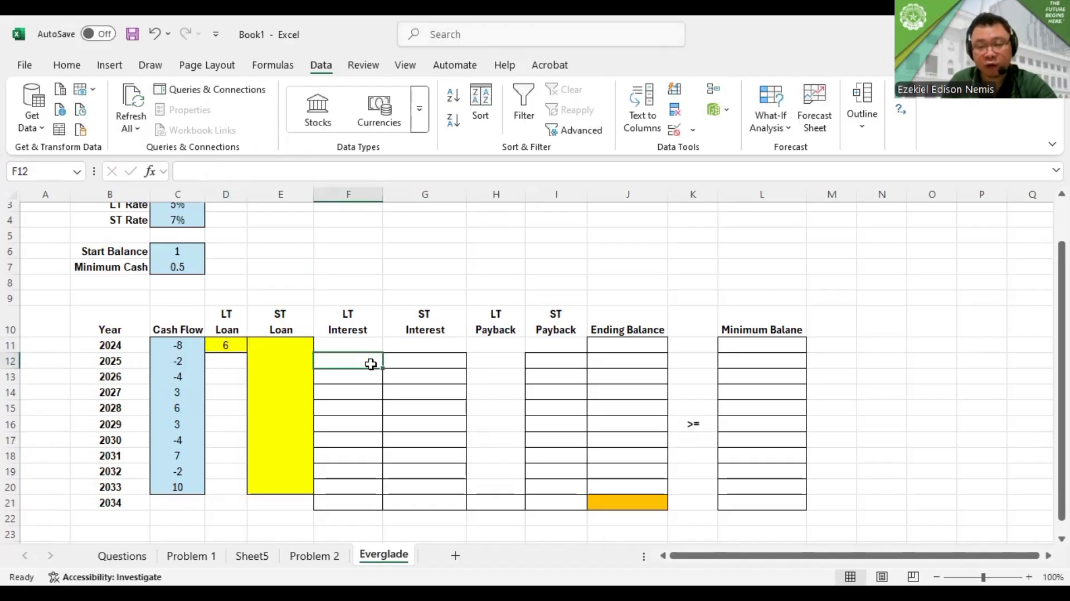
pyautogui.hotkey('alt', 'Tab')
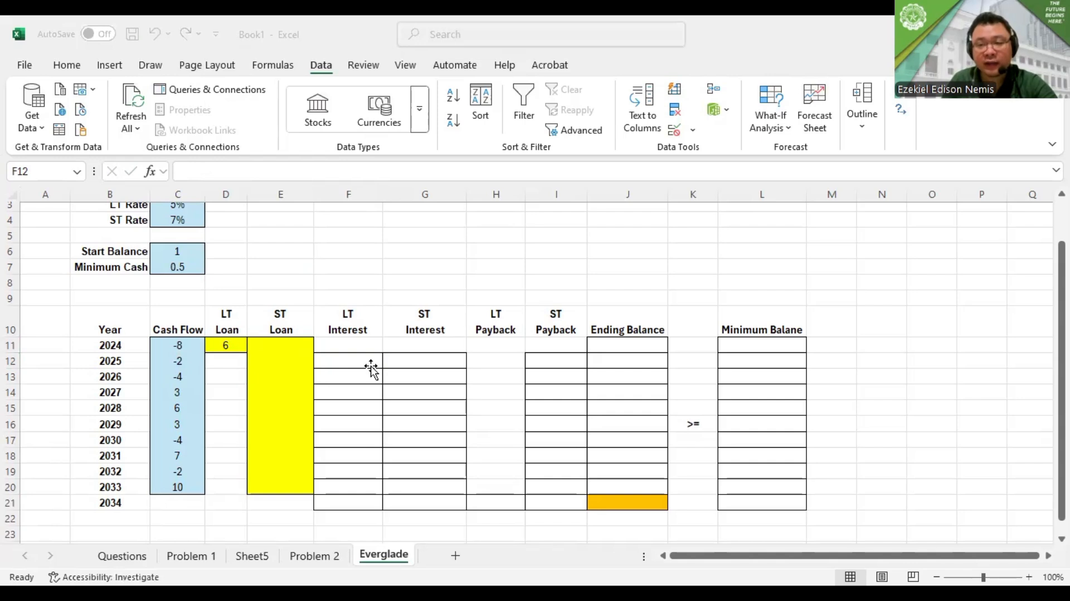
pyautogui.click(371, 367)
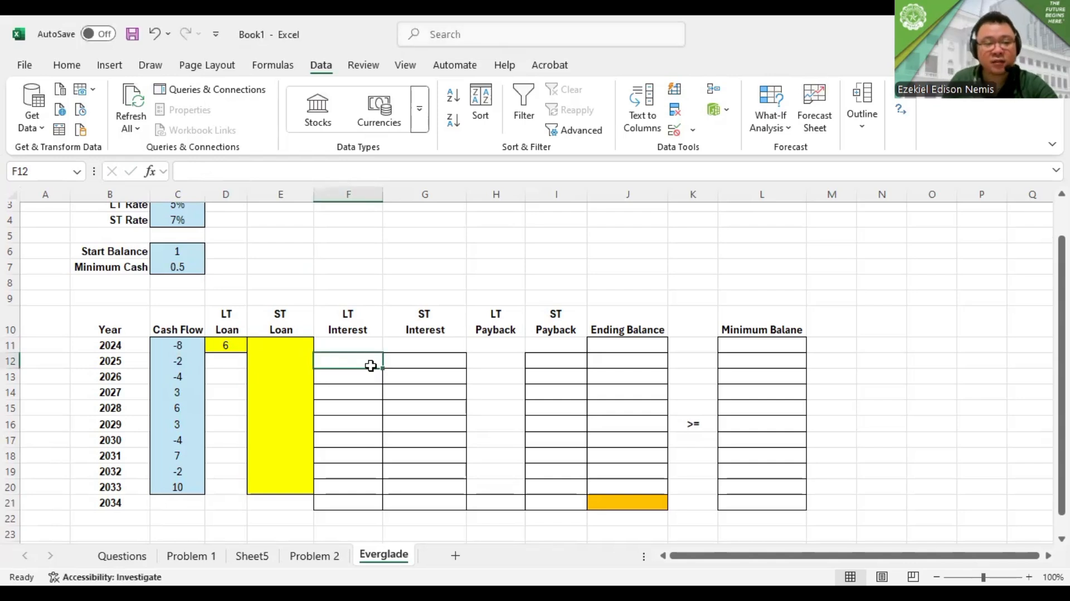
pyautogui.hotkey('alt', 'Tab')
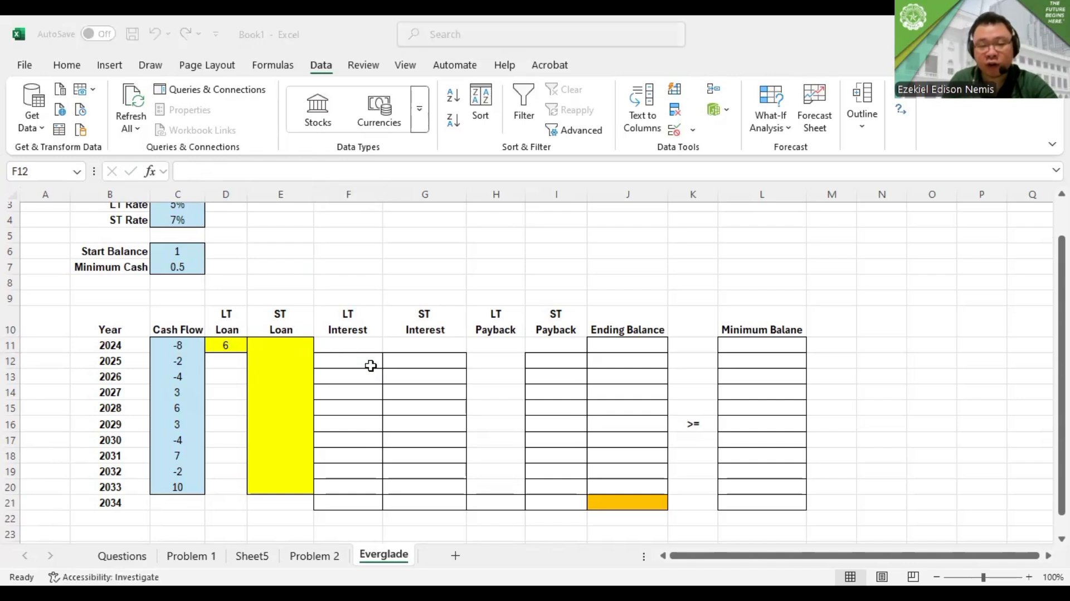
# Enter trial ST loan amounts of 2 for 2024 in E11 and 5 for 2025 in E12
pyautogui.click(287, 344)
pyautogui.write('2')
pyautogui.click(289, 361)
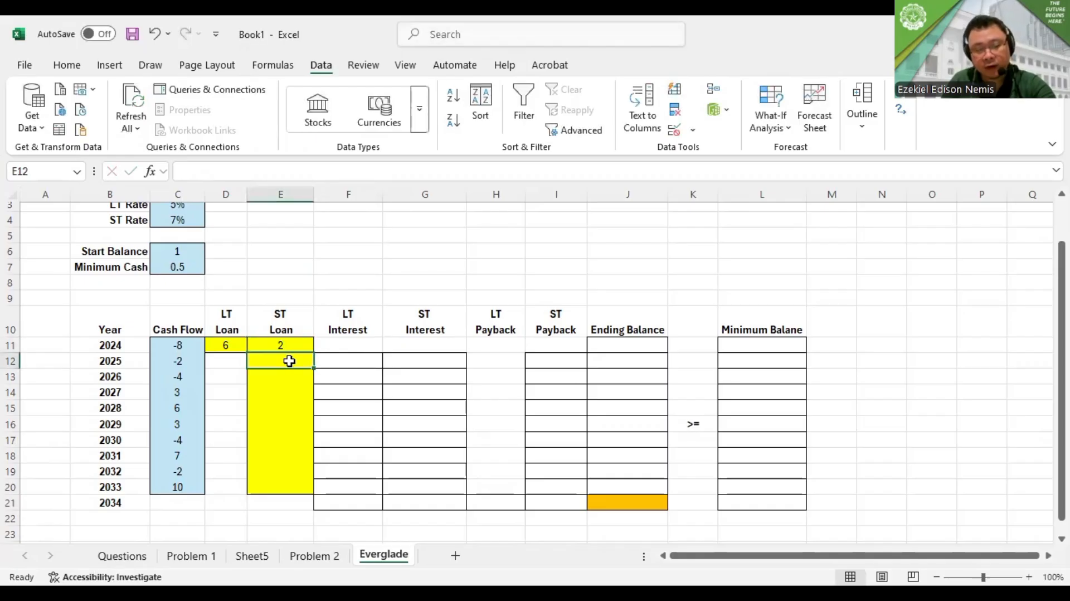
pyautogui.write('5')
pyautogui.click(339, 393)
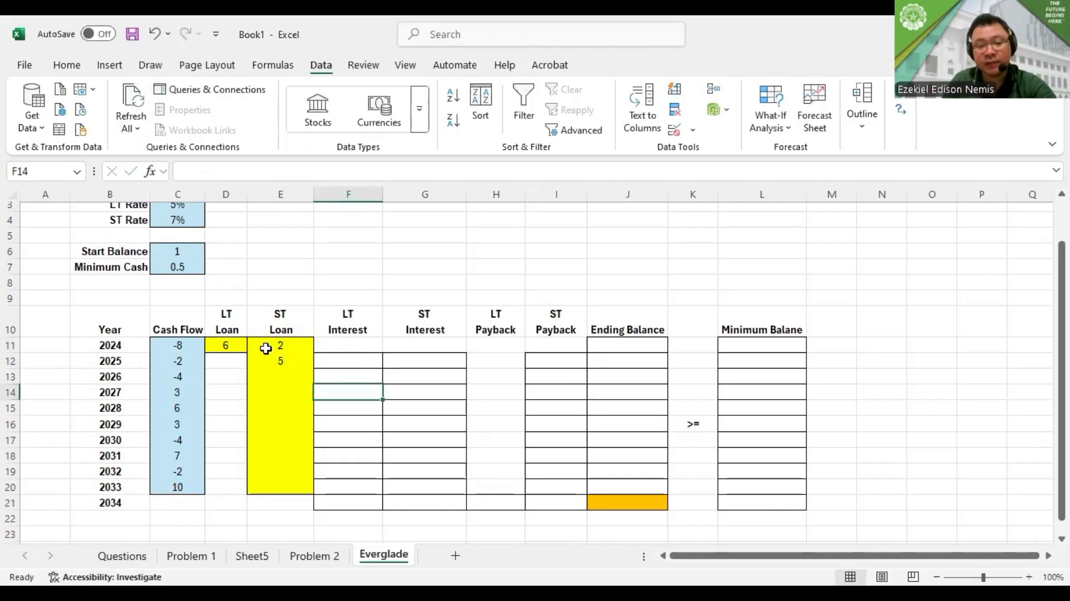
pyautogui.moveTo(266, 348); pyautogui.dragTo(266, 358)
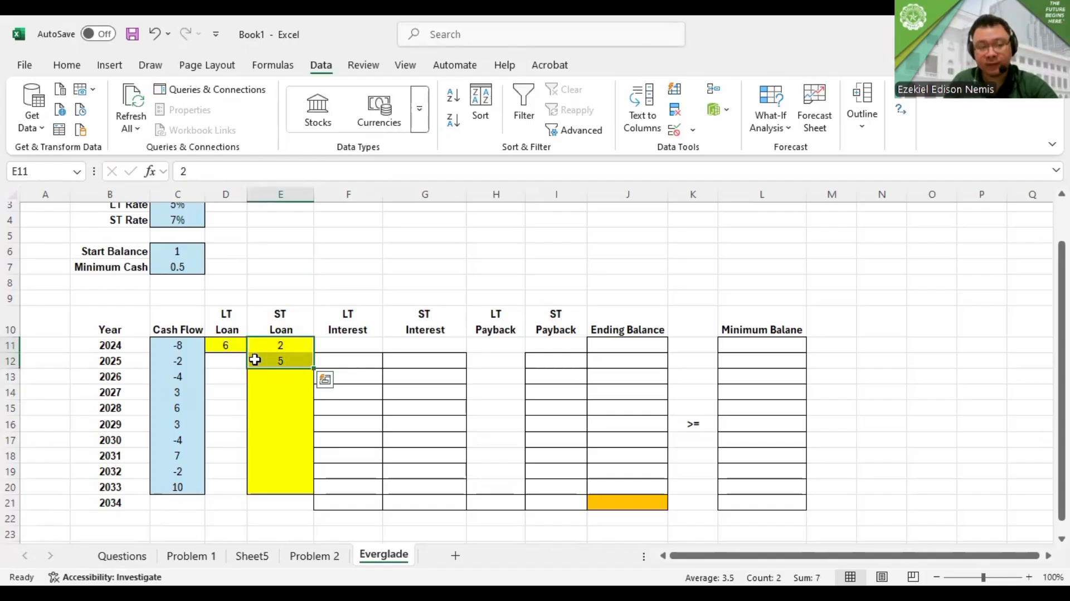
# Fill the ST loan amounts for 2026 through 2033 in E13:E20 with 0
pyautogui.click(289, 374)
pyautogui.write('0 ')
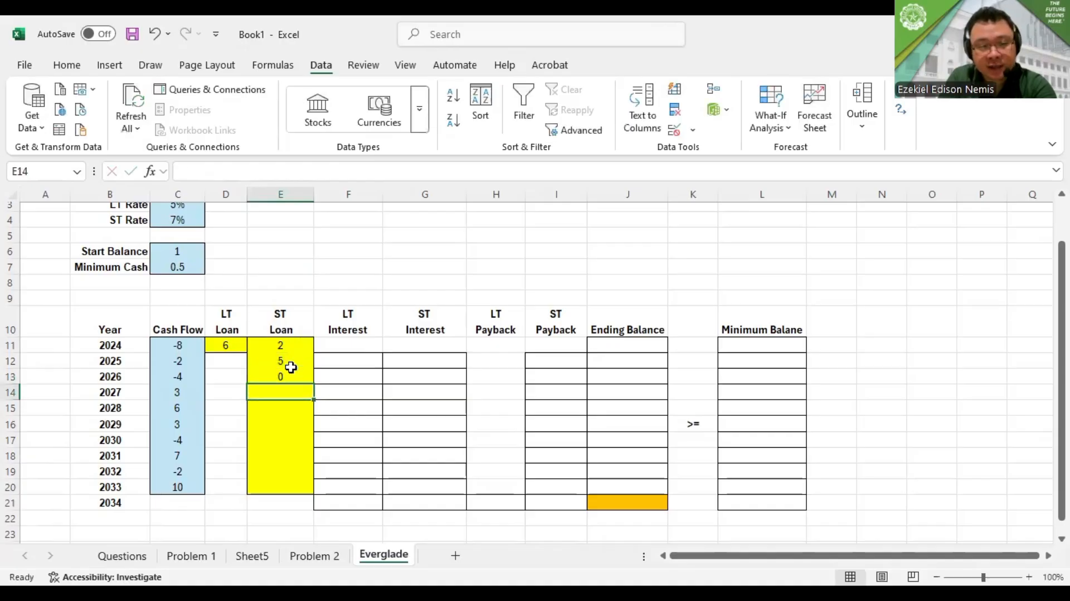
pyautogui.write('0 0 0 0 0')
pyautogui.press('Return')
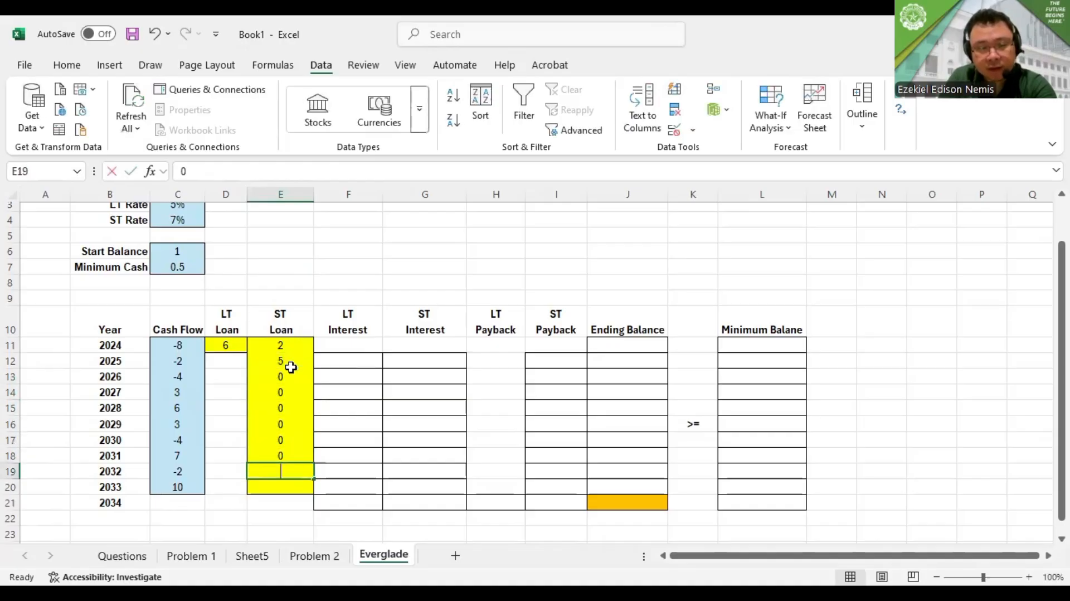
pyautogui.write('0')
pyautogui.press('Return')
pyautogui.write('0')
pyautogui.press('Return')
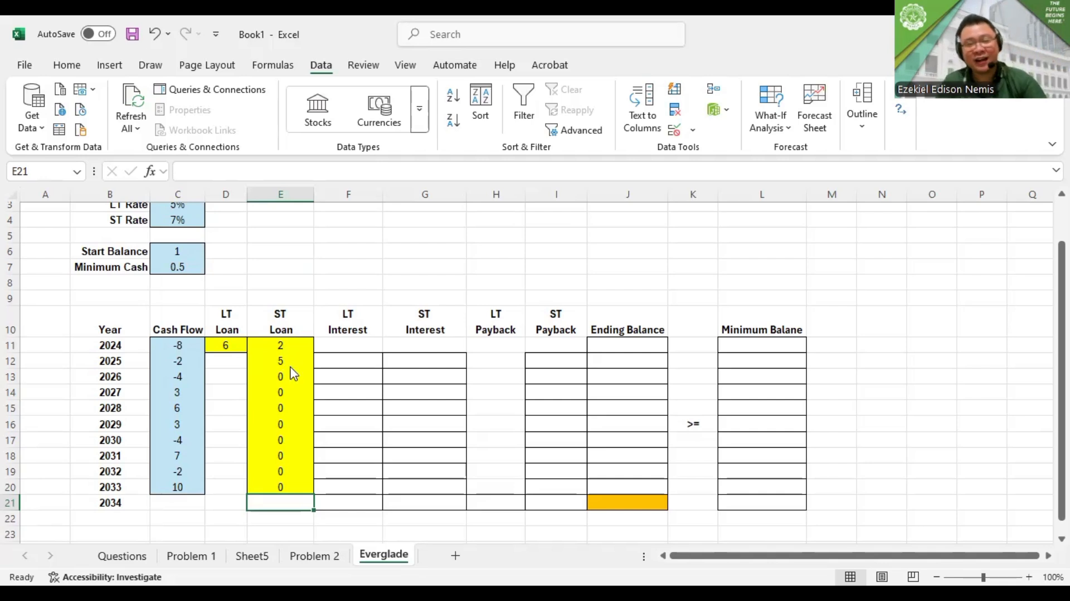
pyautogui.hotkey('alt', 'Tab')
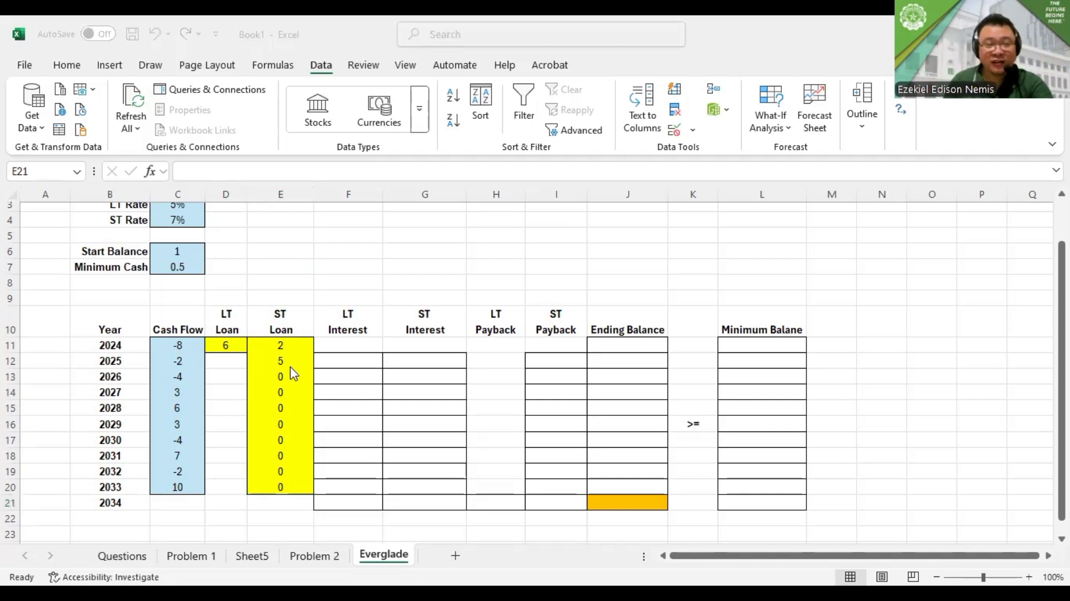
pyautogui.press('F2')
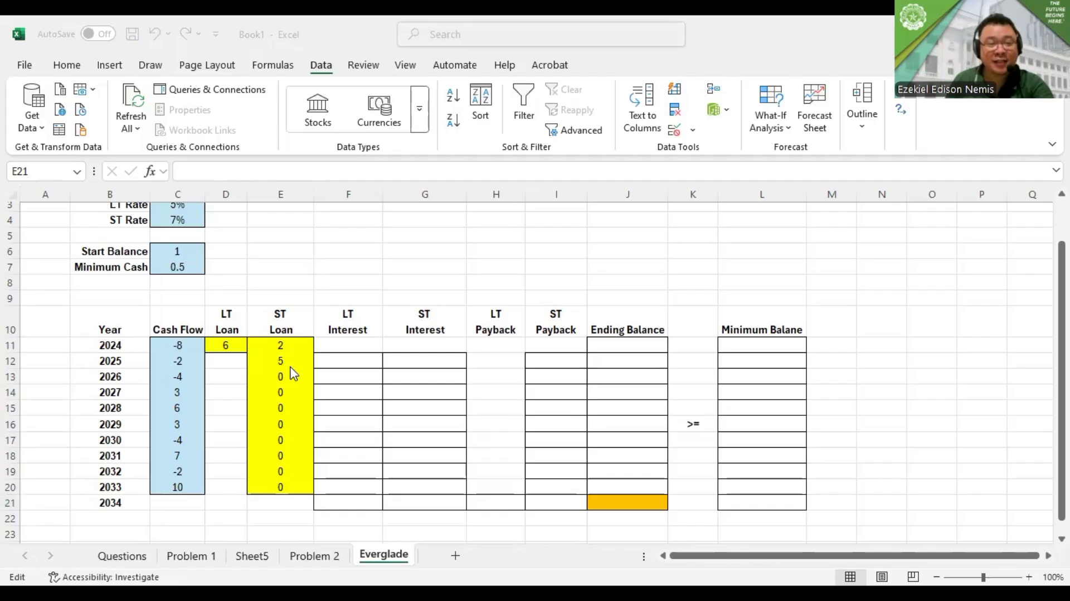
pyautogui.press('Escape')
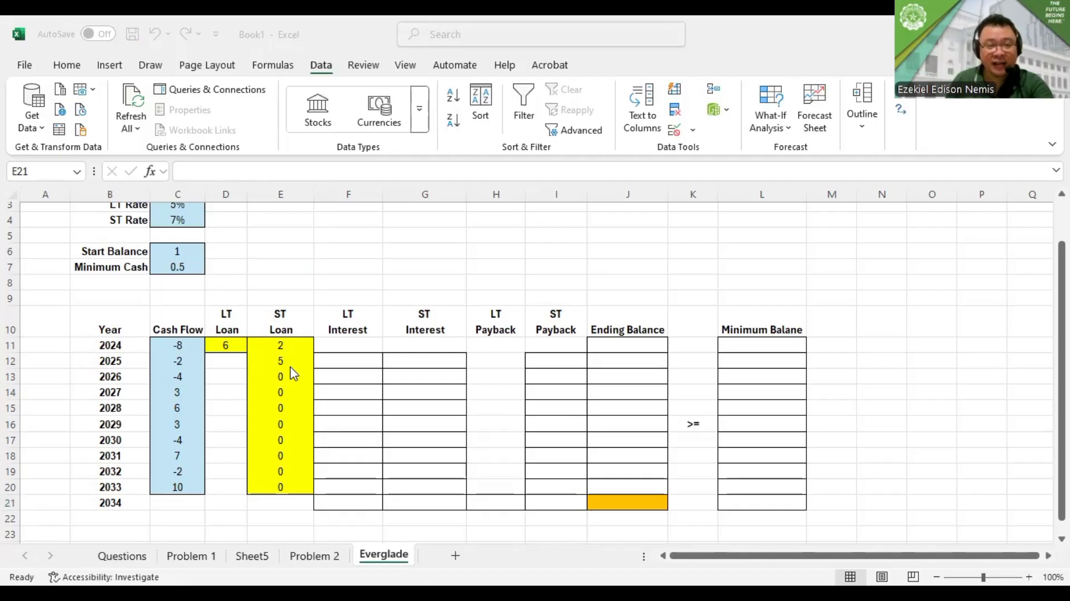
# Calculate the 2025 LT interest in F12 as the negative LT rate times the 2024 LT loan, =-C3*D11
pyautogui.click(347, 361)
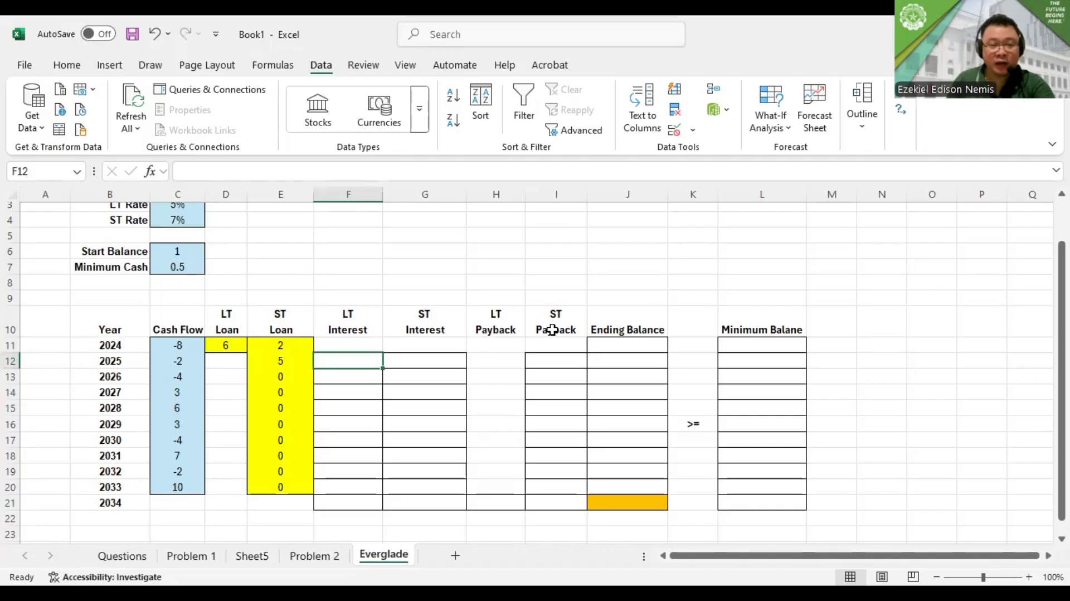
pyautogui.scroll(1, 560, 333)
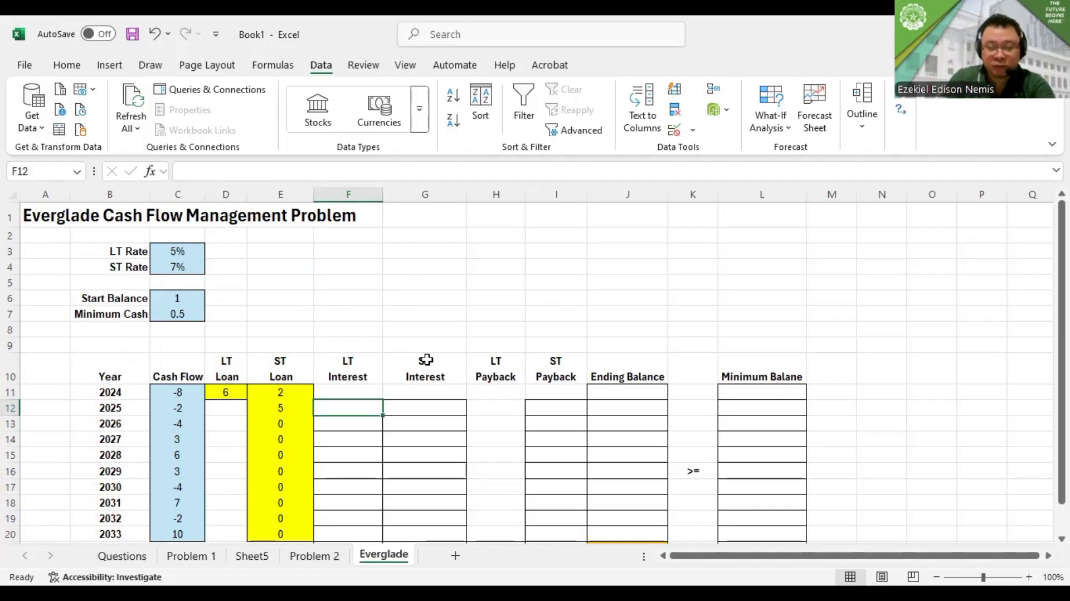
pyautogui.write('=')
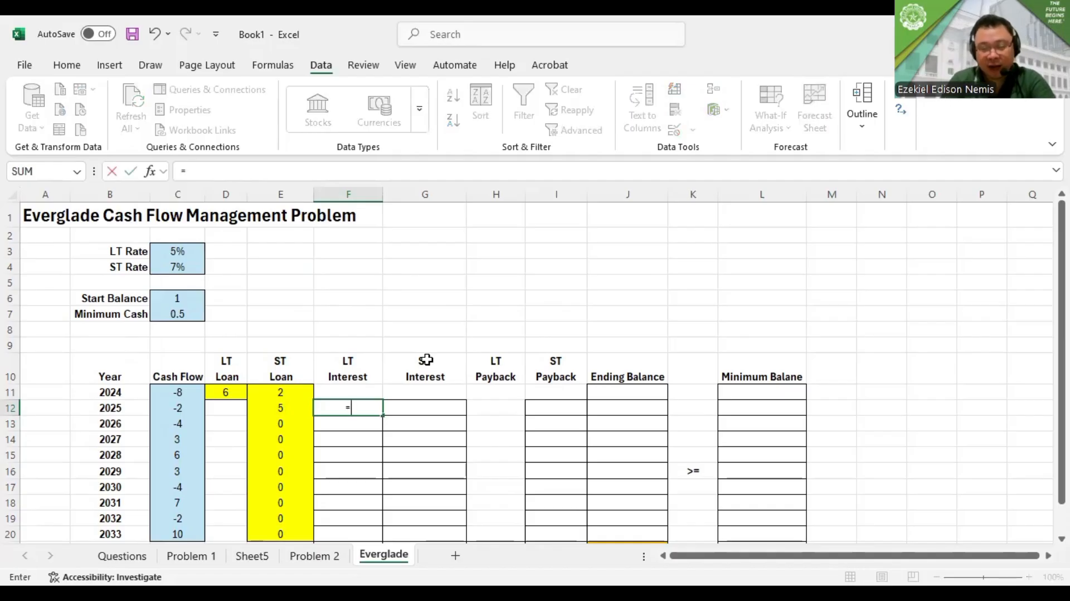
pyautogui.write('-')
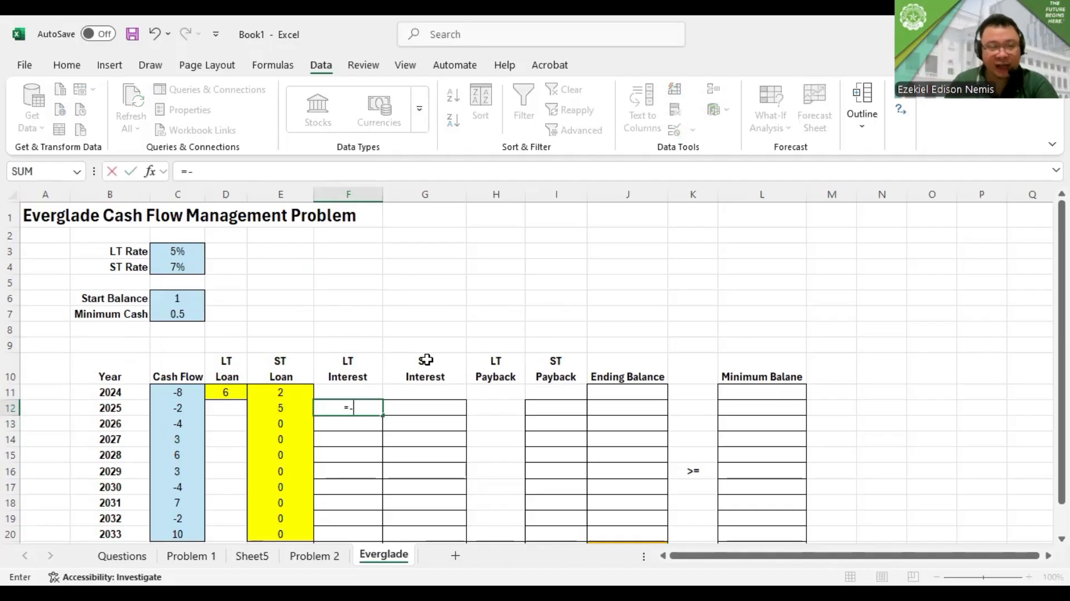
pyautogui.click(165, 249)
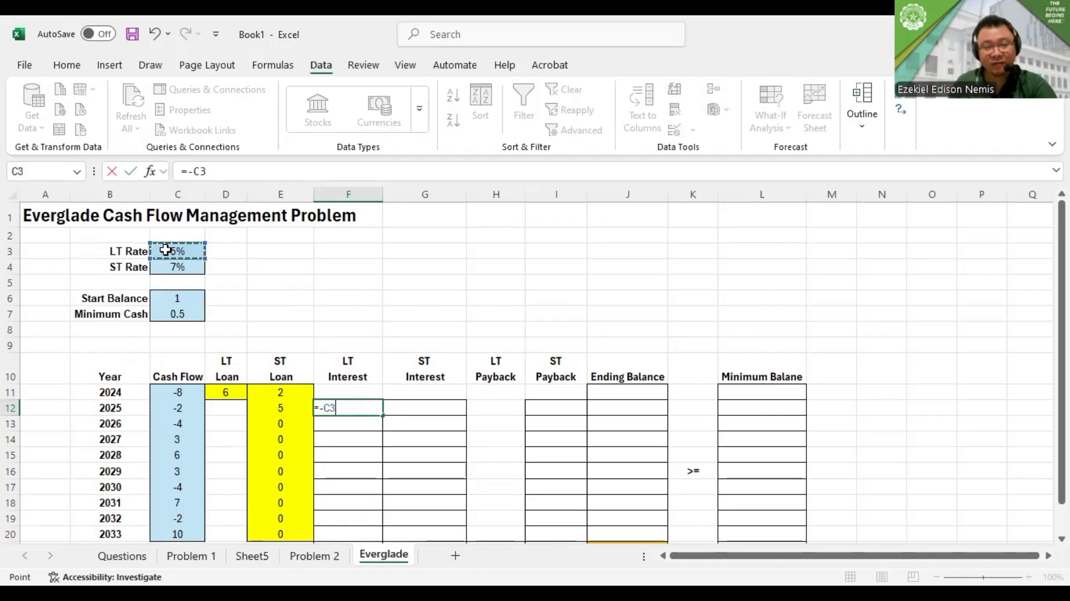
pyautogui.write('*')
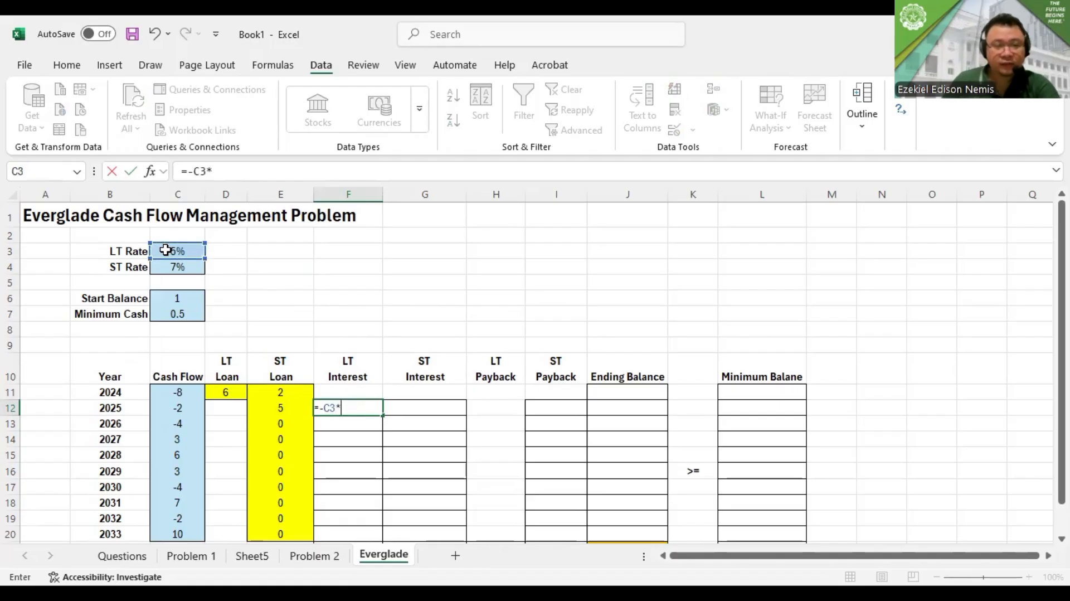
pyautogui.click(228, 393)
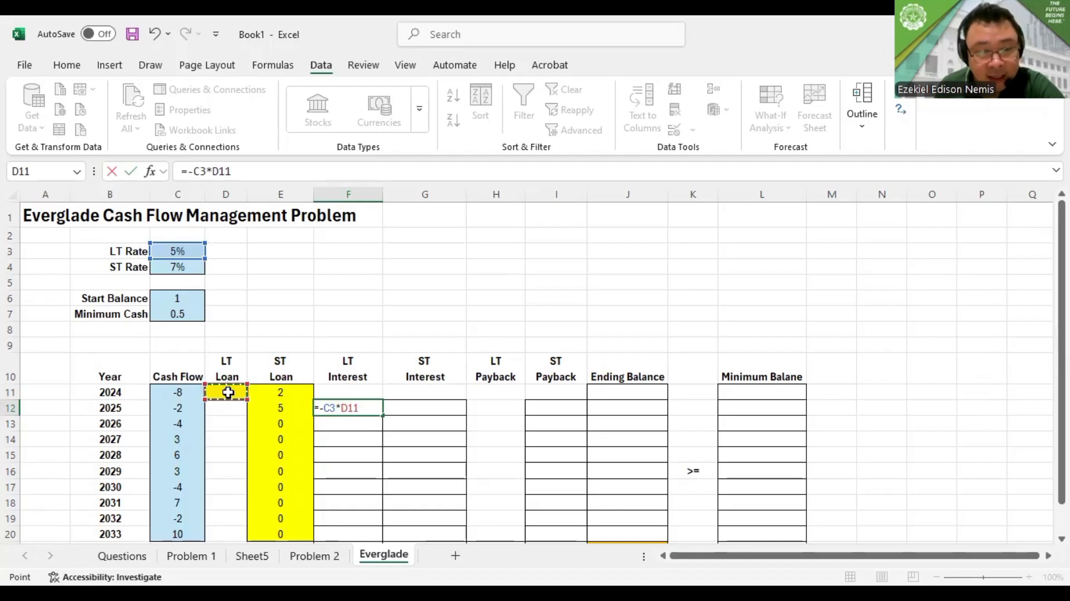
pyautogui.press('Return')
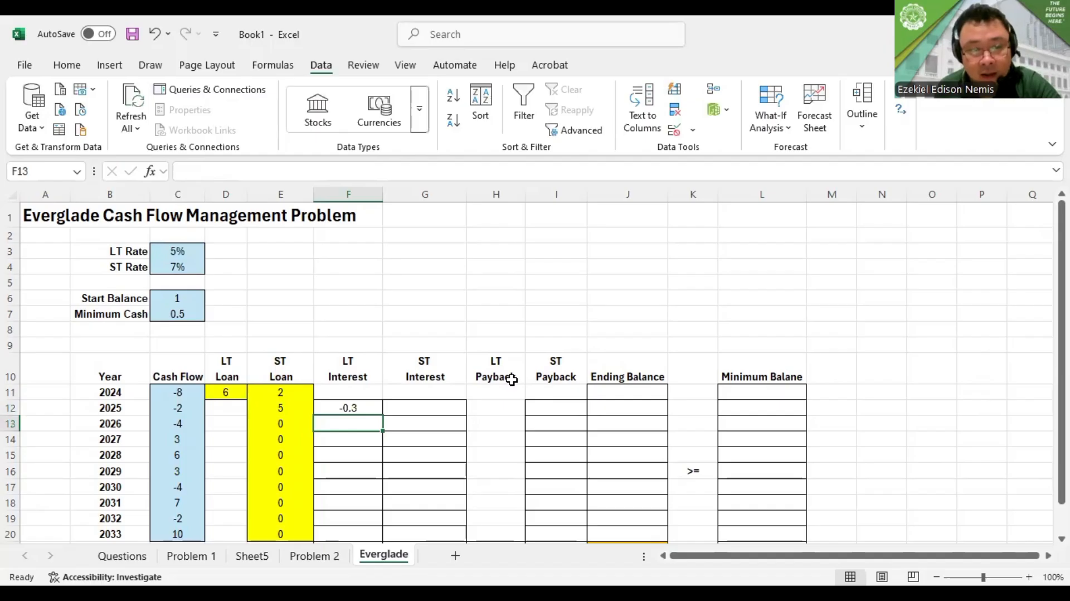
pyautogui.hotkey('alt', 'Tab')
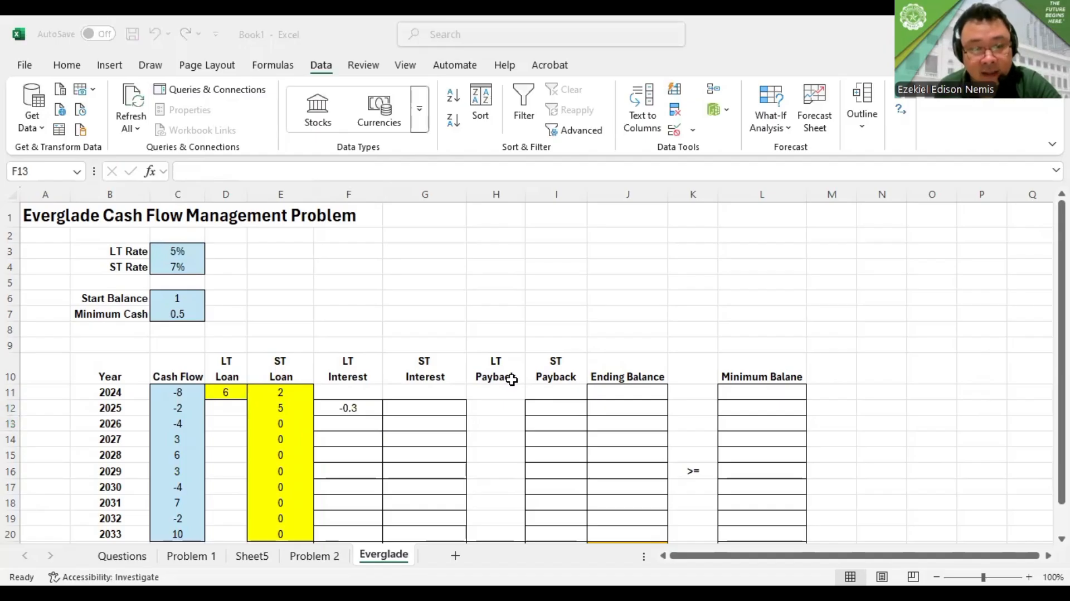
pyautogui.doubleClick(356, 408)
pyautogui.press('Escape')
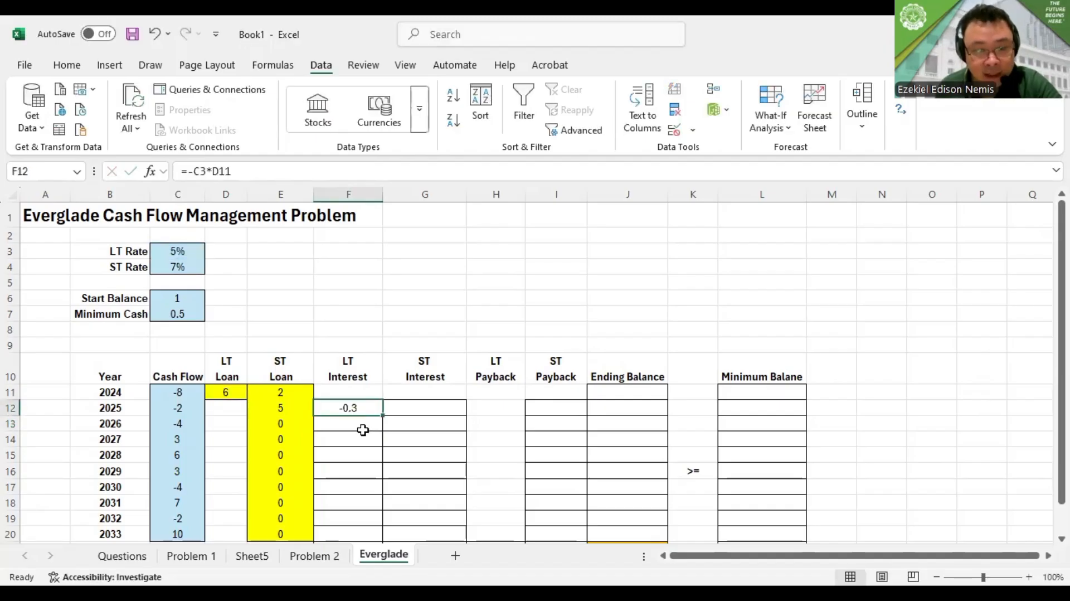
# Calculate the 2026 LT interest in F13 as the negative LT rate times the 2024 LT loan, =-C3*D11
pyautogui.click(365, 430)
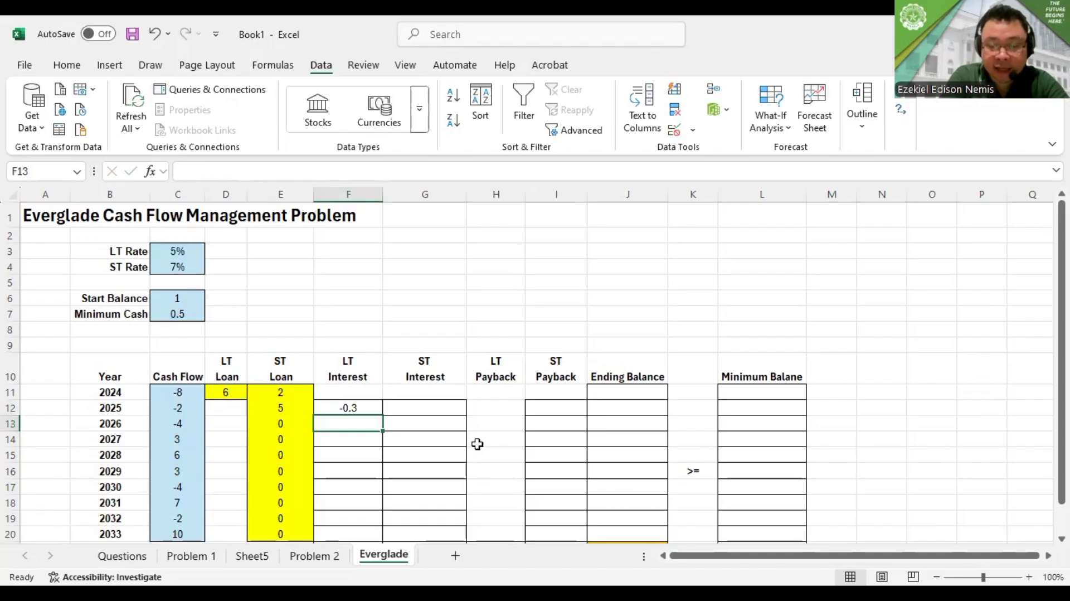
pyautogui.write('=-')
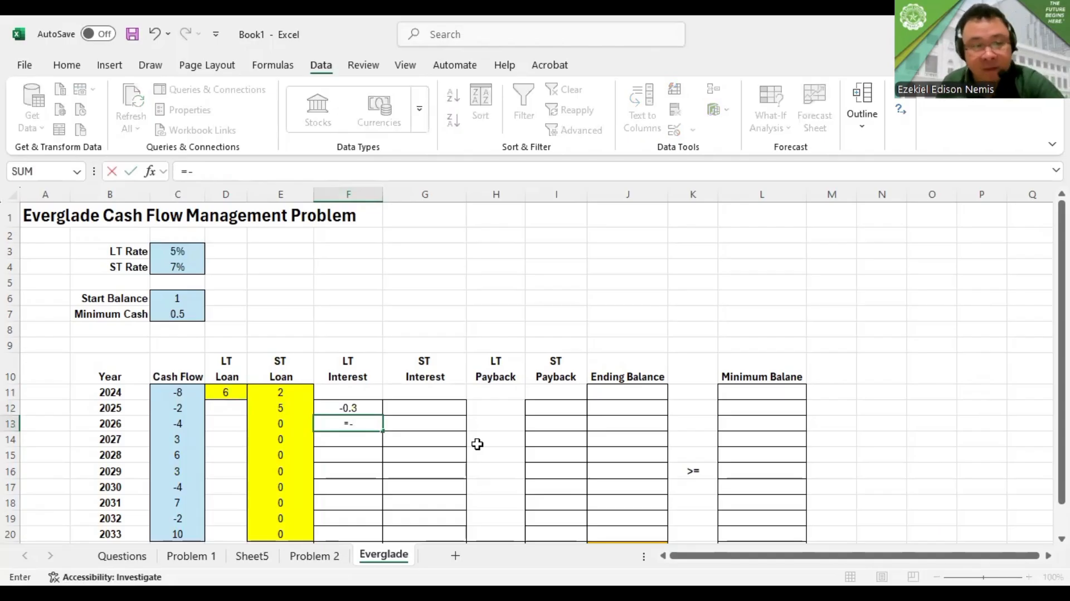
pyautogui.click(189, 254)
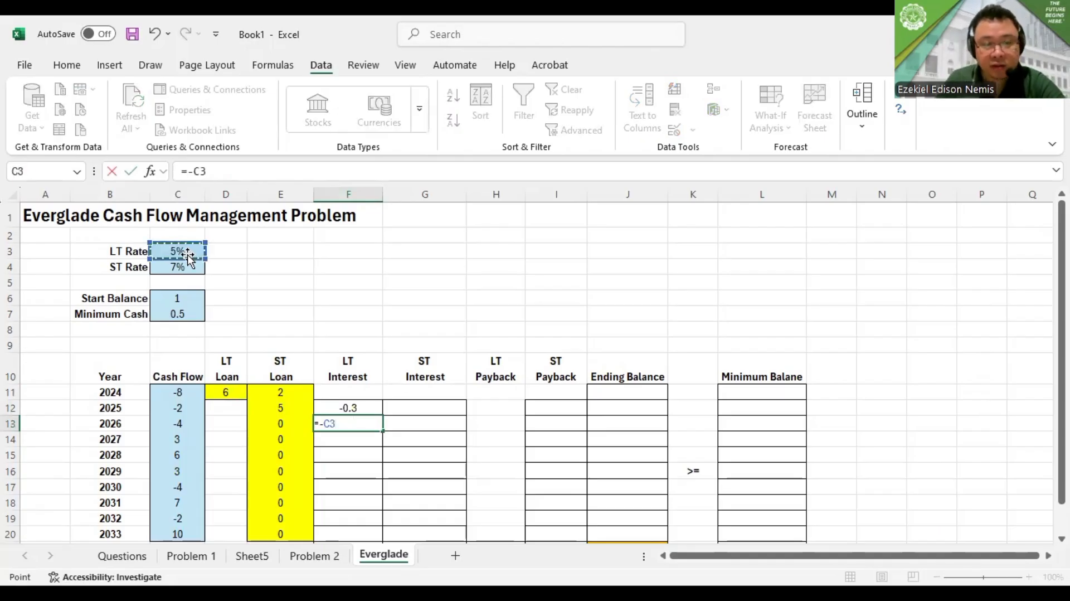
pyautogui.write('*')
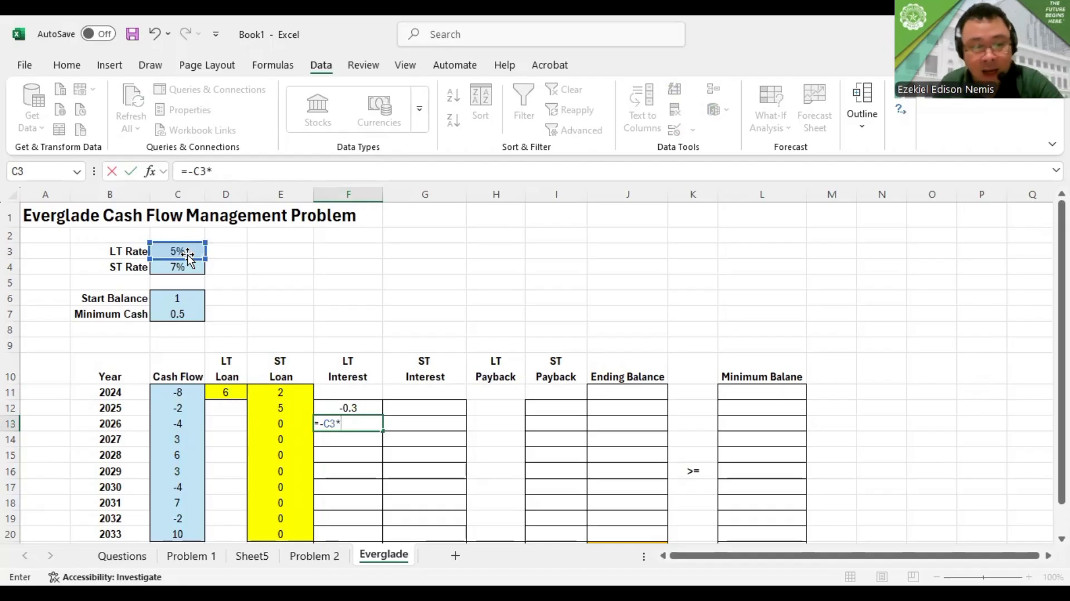
pyautogui.click(228, 391)
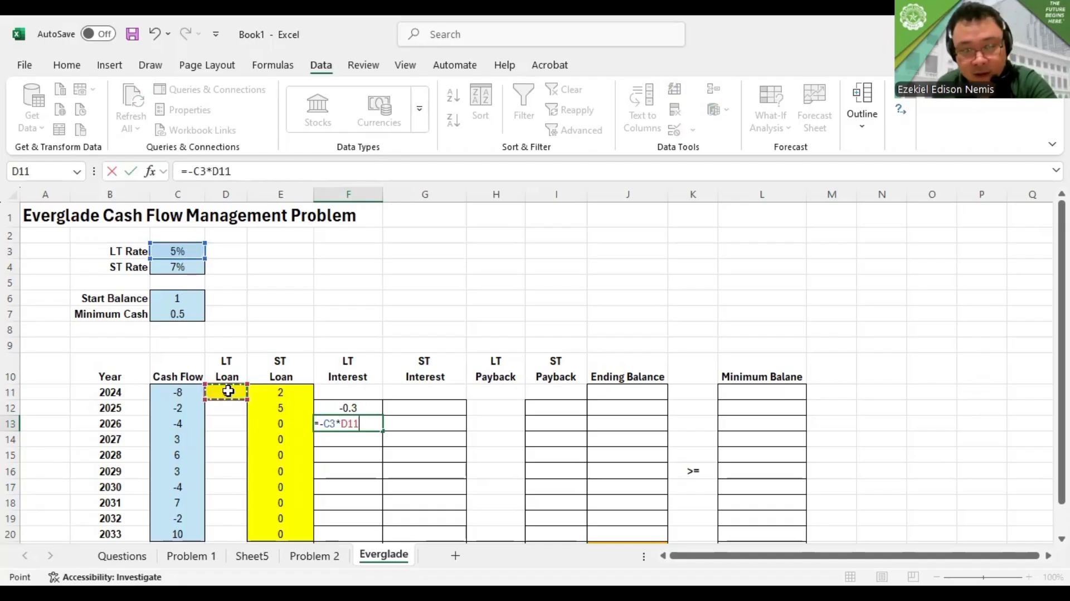
pyautogui.write("'")
pyautogui.press('BackSpace')
pyautogui.press('Return')
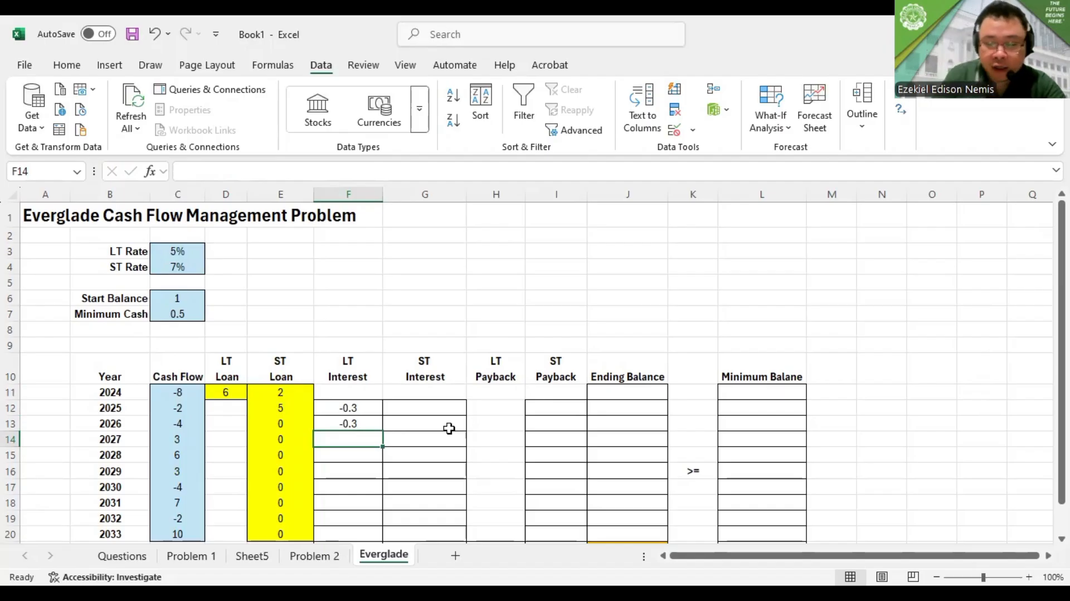
# Enter the 2027 LT interest formula in F14 with a row-locked LT rate, =C$3*D11
pyautogui.write('=')
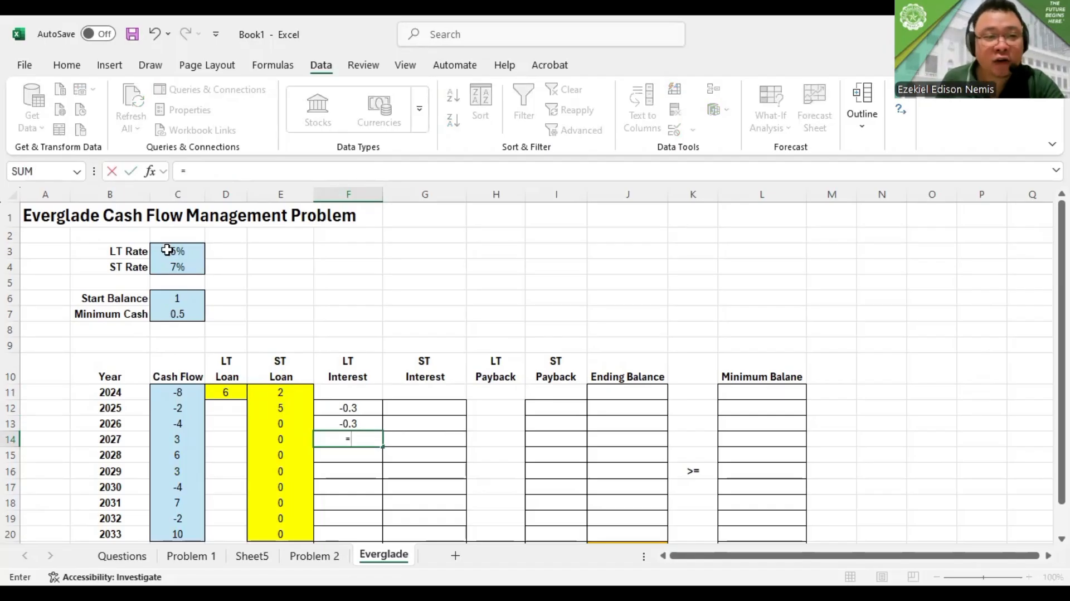
pyautogui.click(167, 250)
pyautogui.click(192, 170)
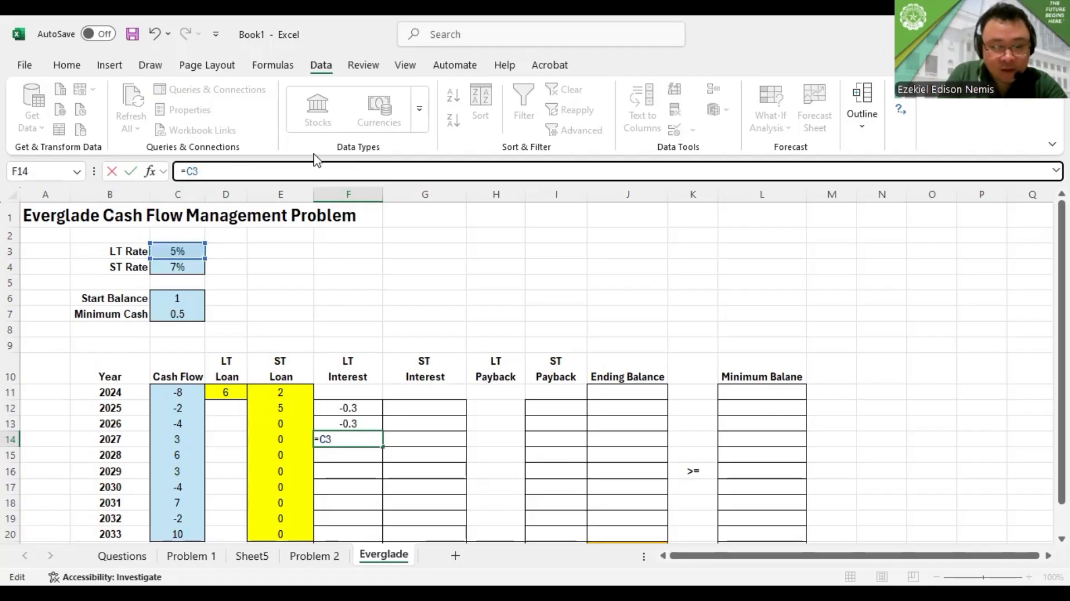
pyautogui.write('$3')
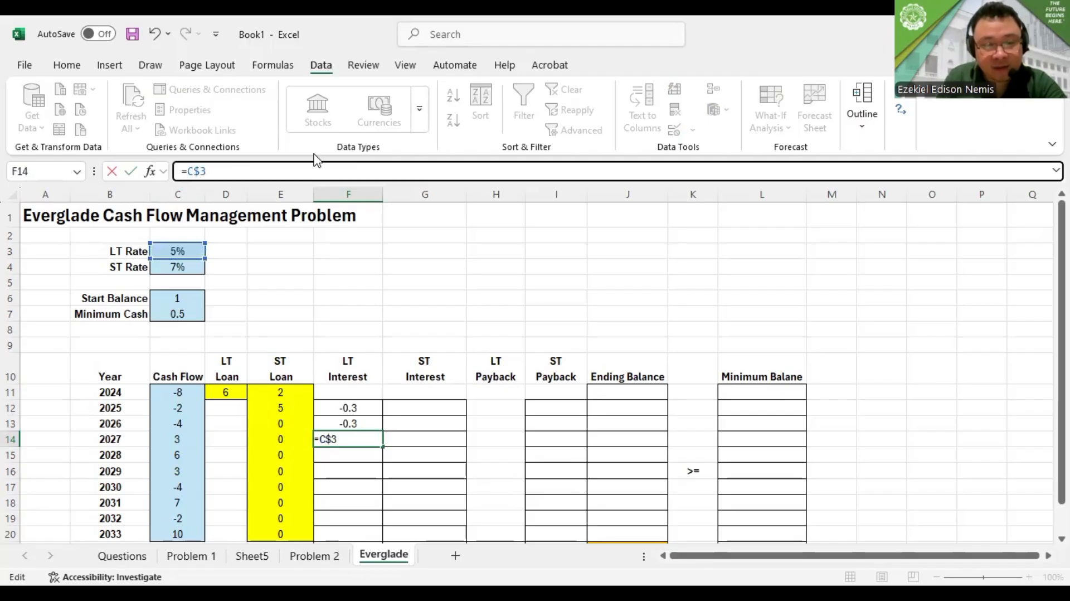
pyautogui.write('*')
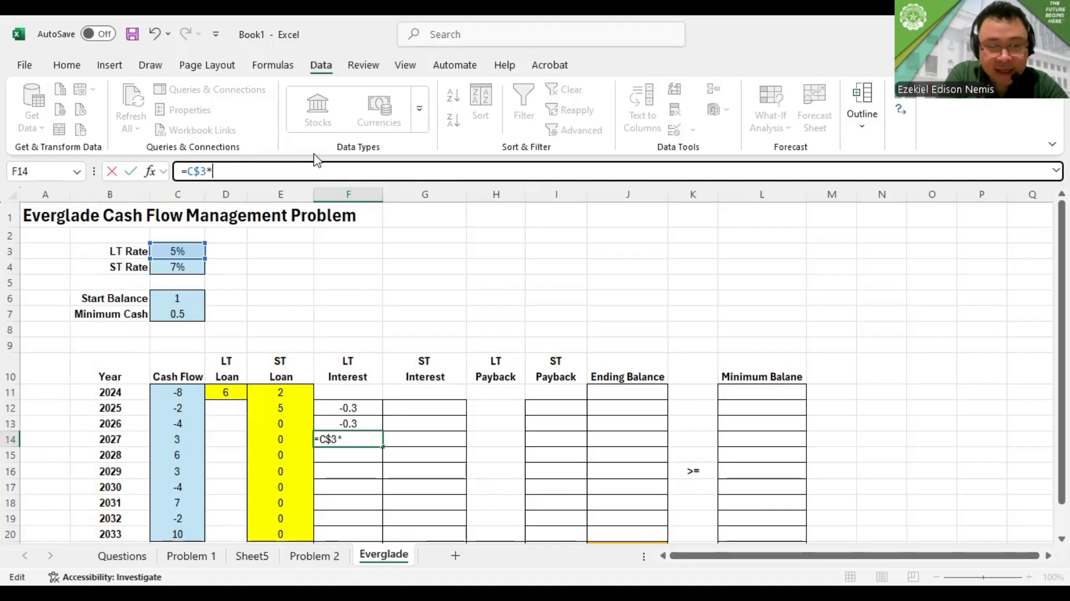
pyautogui.click(227, 391)
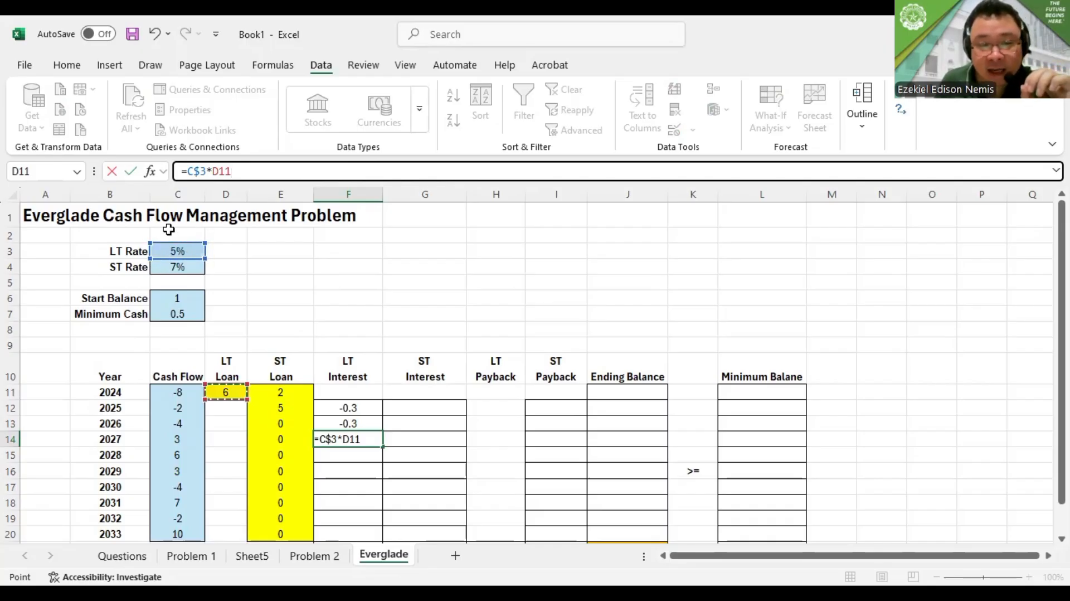
pyautogui.press('Return')
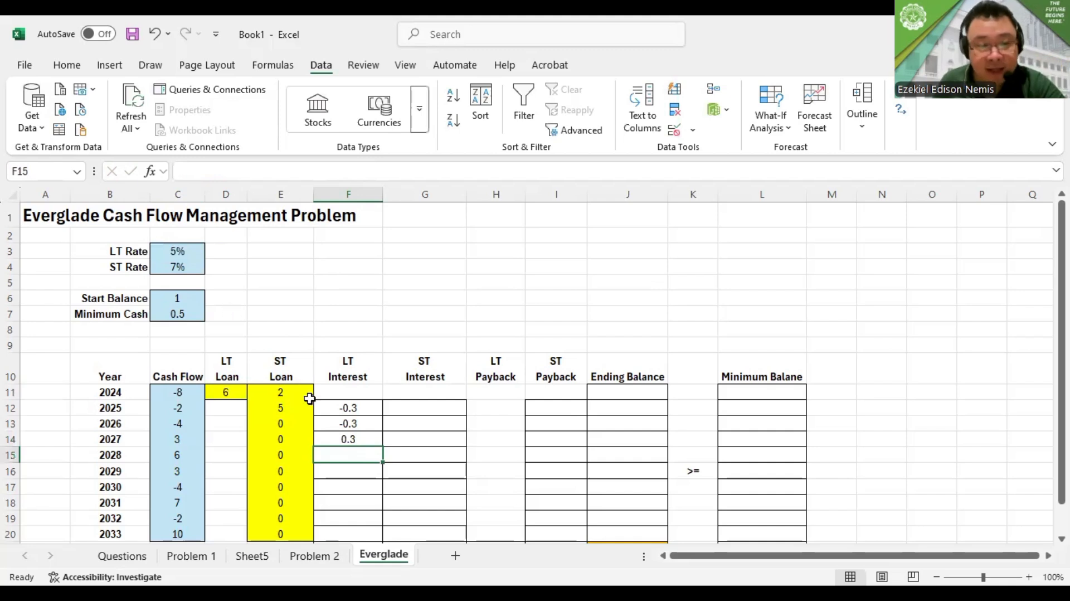
# Make the 2027 LT interest formula in F14 negative, =-C$3*D11
pyautogui.doubleClick(343, 440)
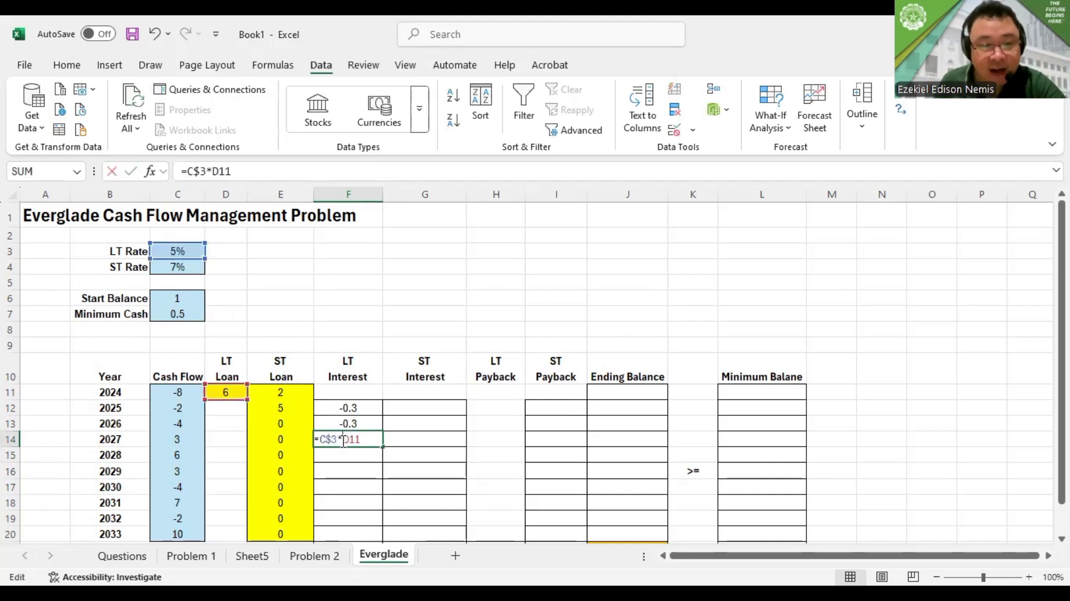
pyautogui.click(192, 170)
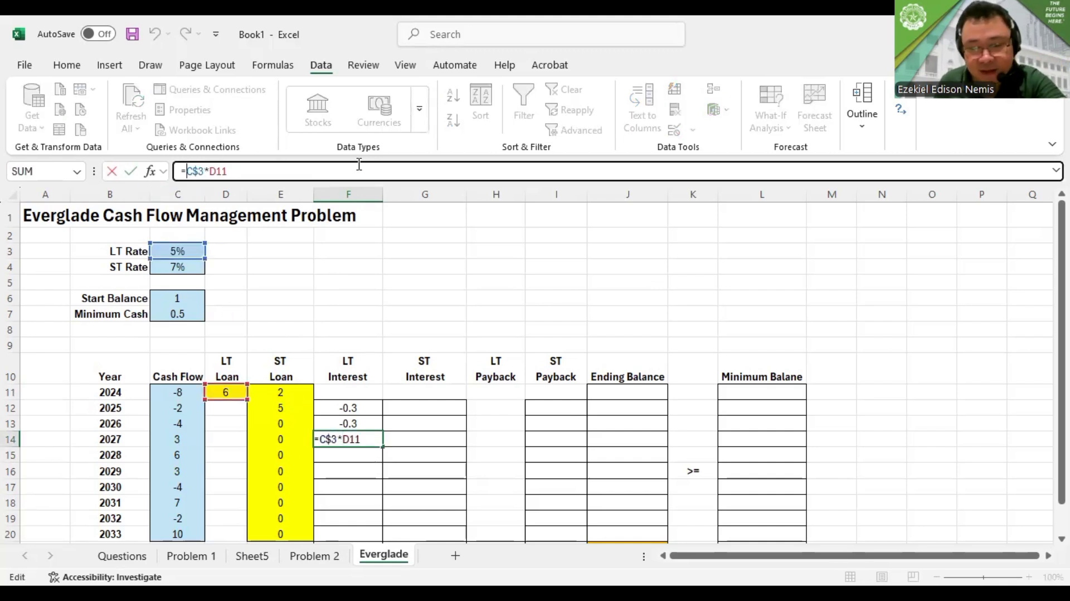
pyautogui.write('-')
pyautogui.press('Return')
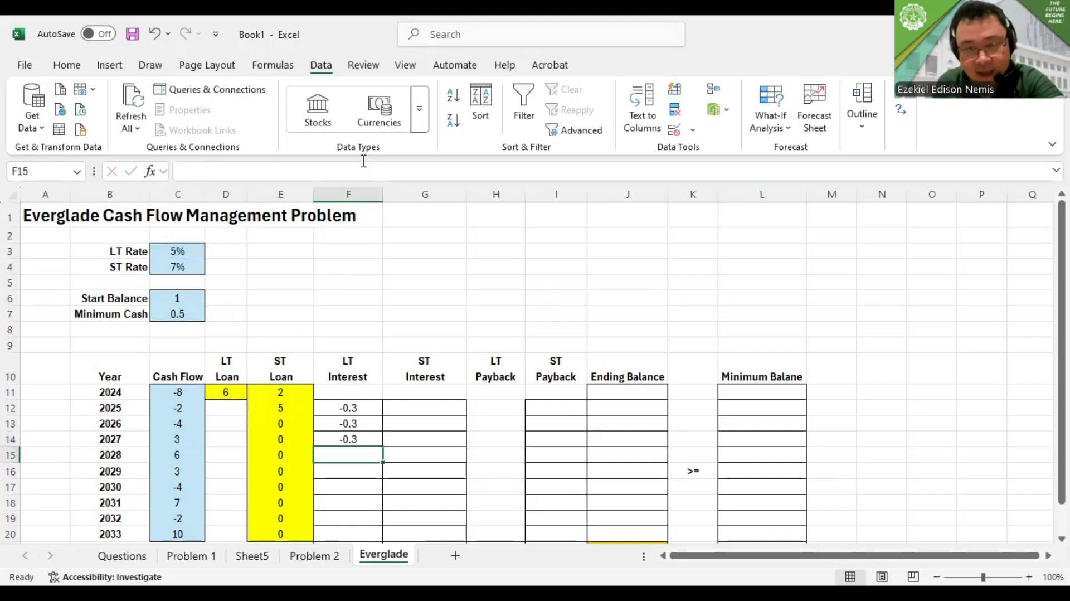
# Copy the 2027 LT interest formula from F14 down through 2034 in F21
pyautogui.click(352, 408)
pyautogui.click(361, 438)
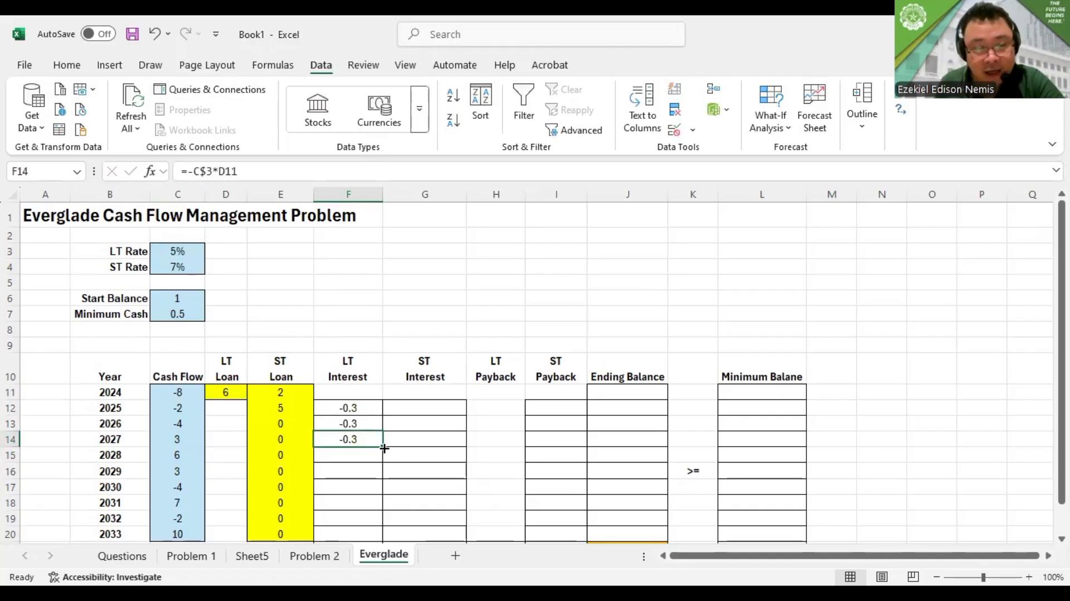
pyautogui.moveTo(382, 447); pyautogui.dragTo(351, 516)
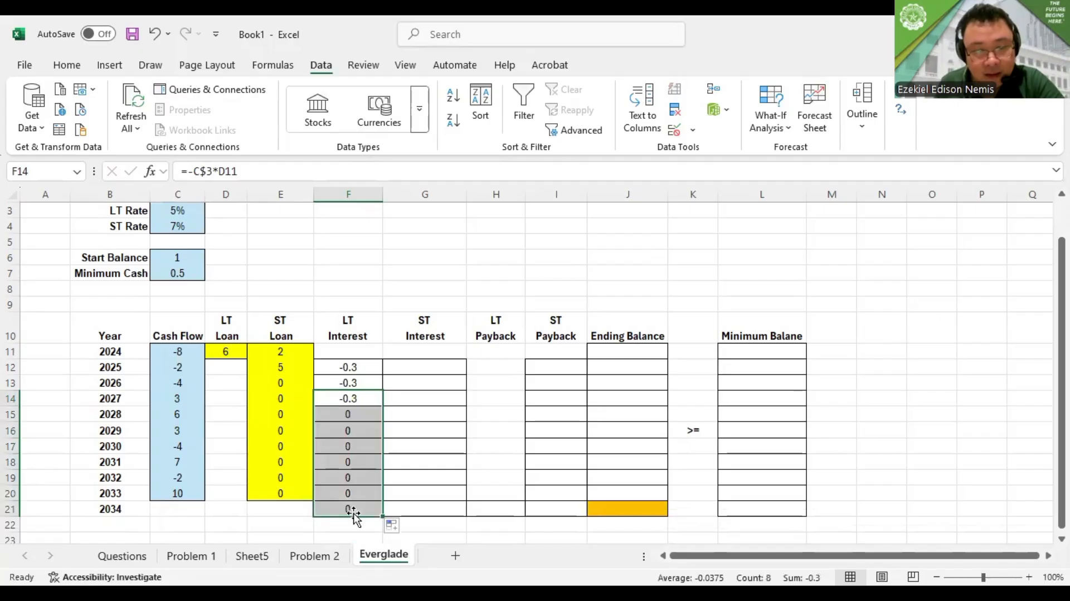
# Correct the 2028 LT interest formula in F15 to lock the loan row, =-C$3*D$11
pyautogui.click(361, 412)
pyautogui.doubleClick(365, 413)
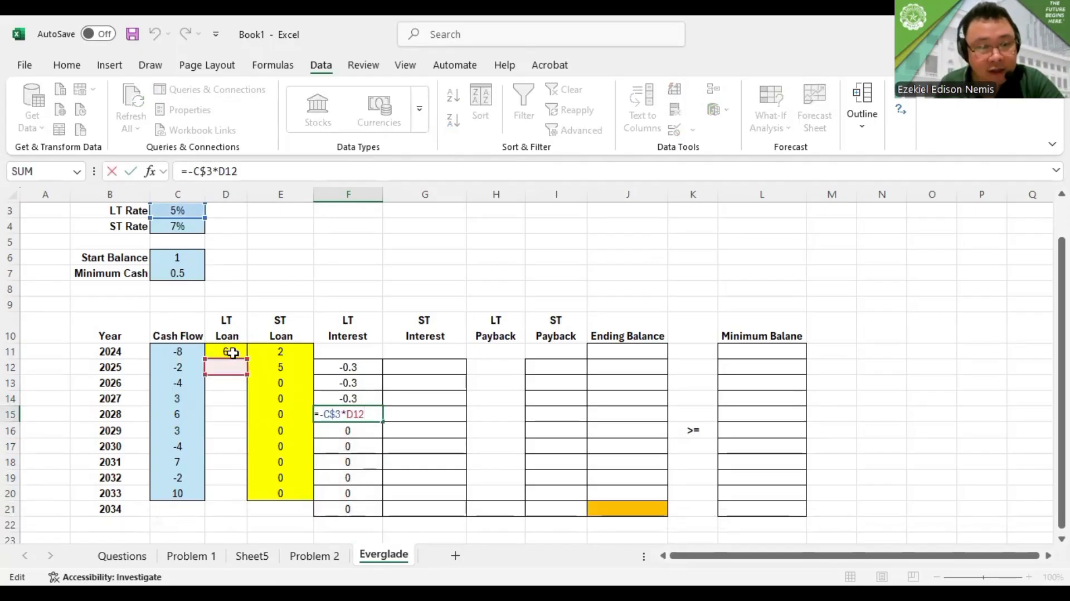
pyautogui.click(235, 351)
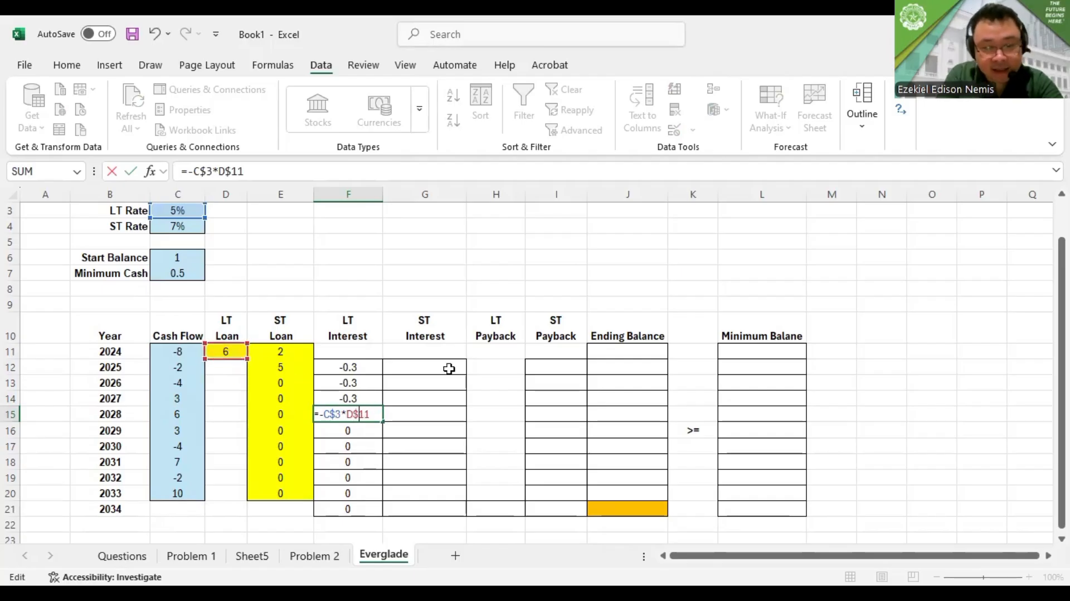
pyautogui.press('Return')
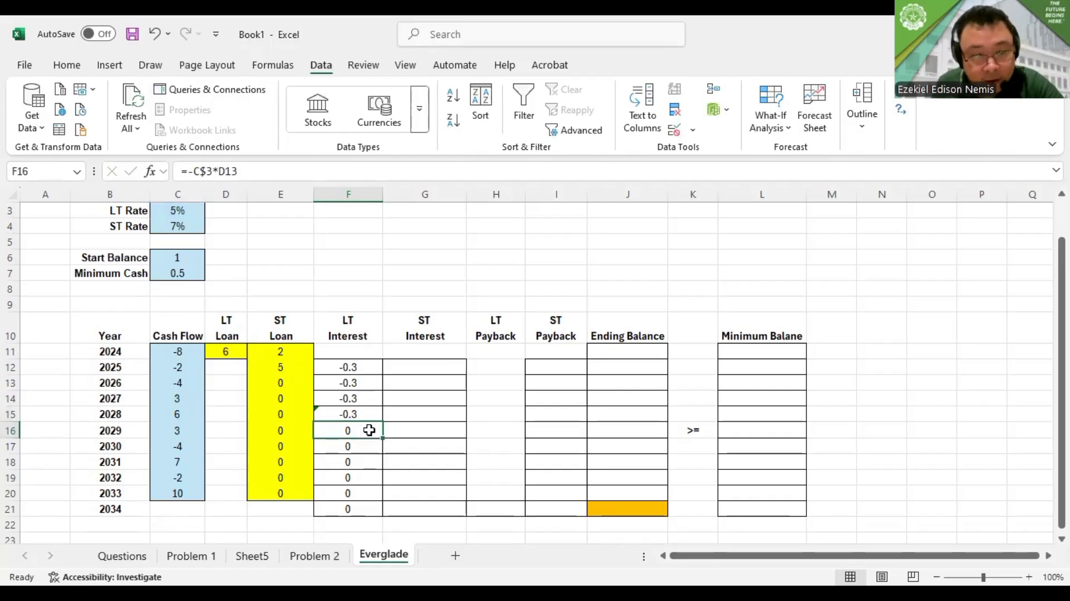
# Fill the corrected LT interest formula from F15 down through 2034 in F21
pyautogui.click(363, 397)
pyautogui.click(363, 415)
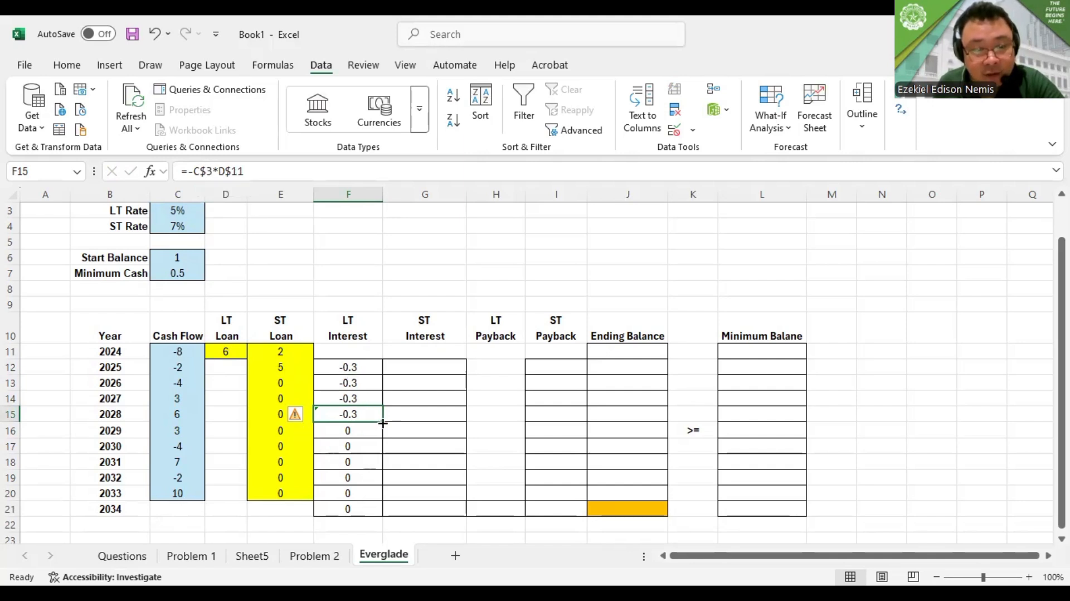
pyautogui.moveTo(382, 422); pyautogui.dragTo(373, 518)
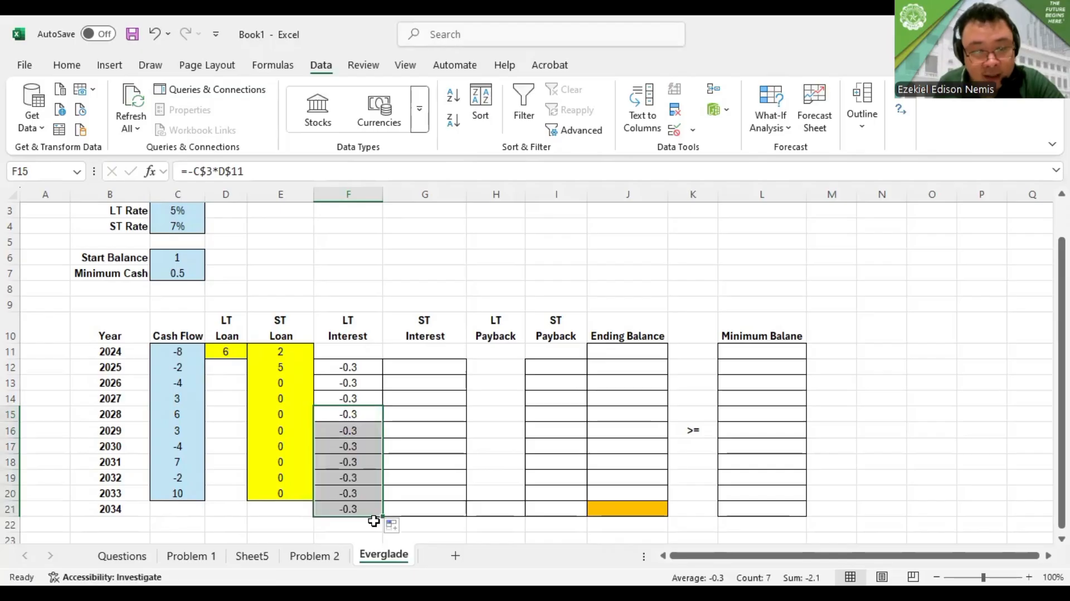
# Replace the 2034 LT interest formula in F21 with the positive row-locked version, =C$3*D$11
pyautogui.doubleClick(365, 435)
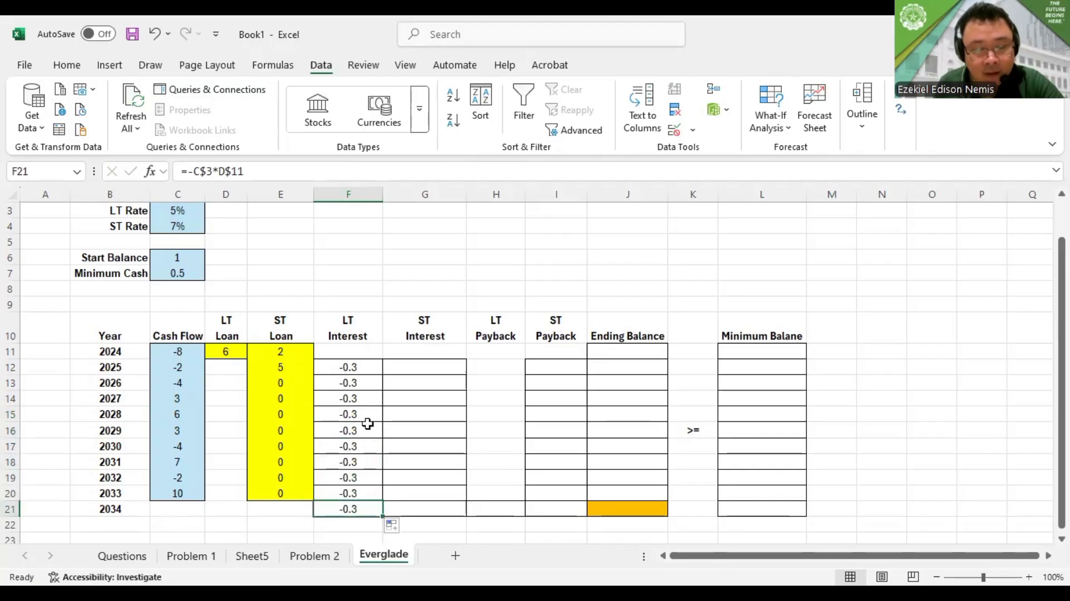
pyautogui.write('=')
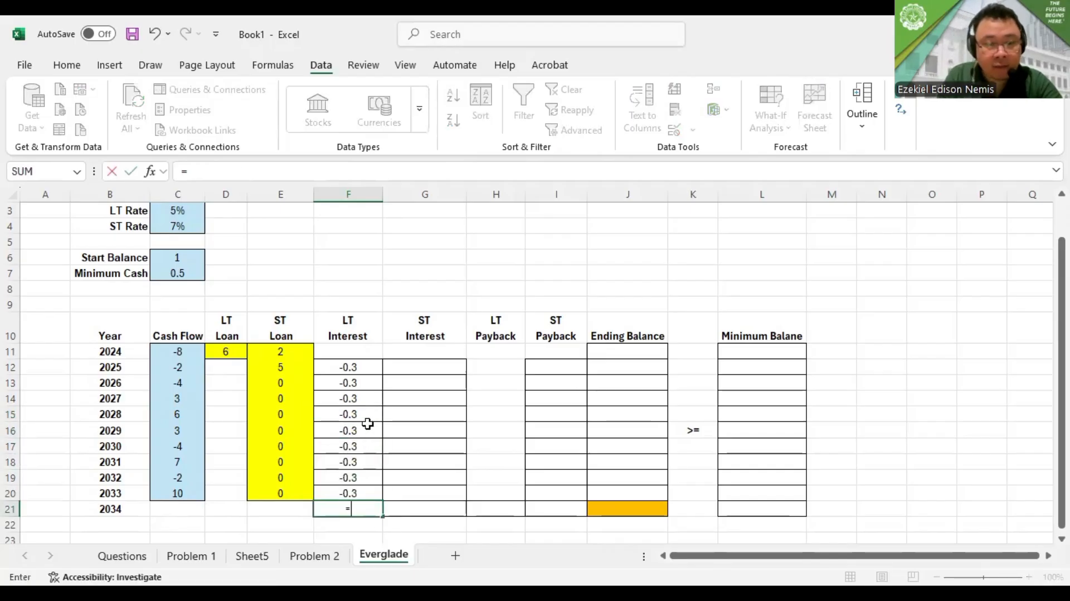
pyautogui.click(180, 214)
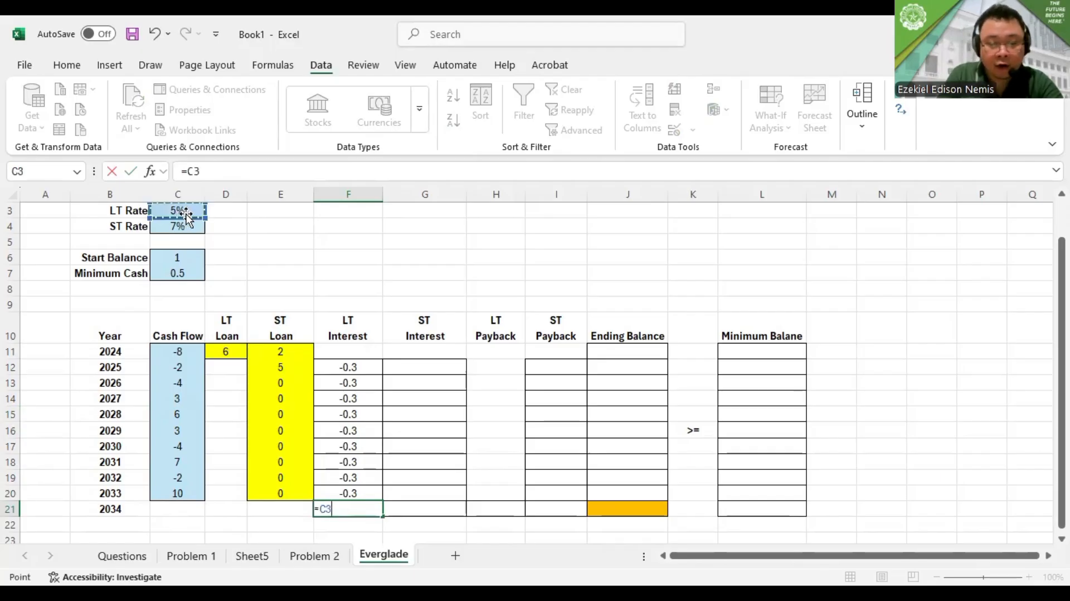
pyautogui.write('*')
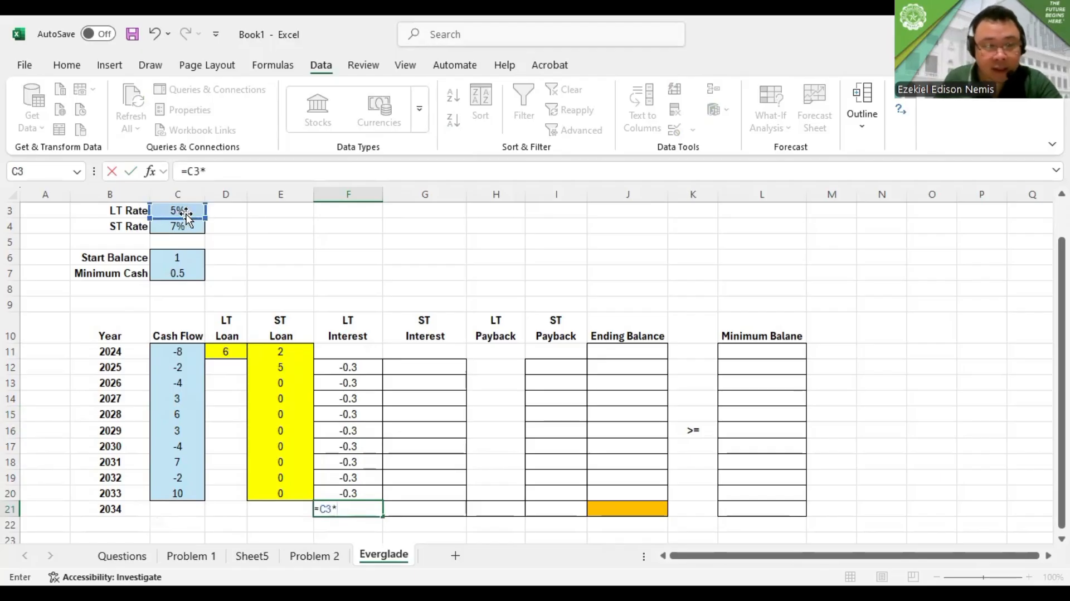
pyautogui.click(235, 350)
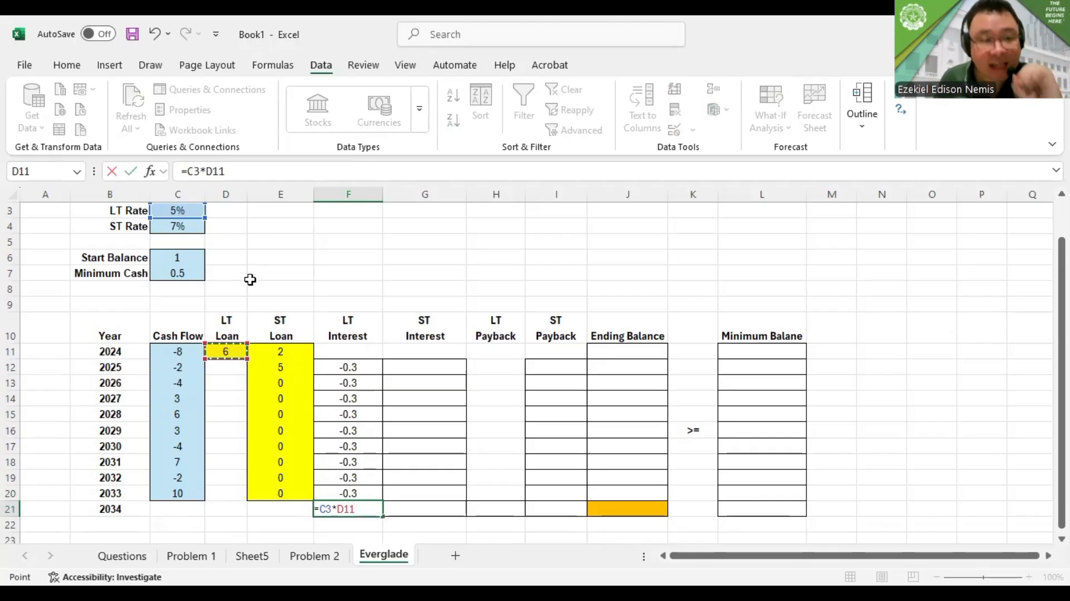
pyautogui.click(189, 171)
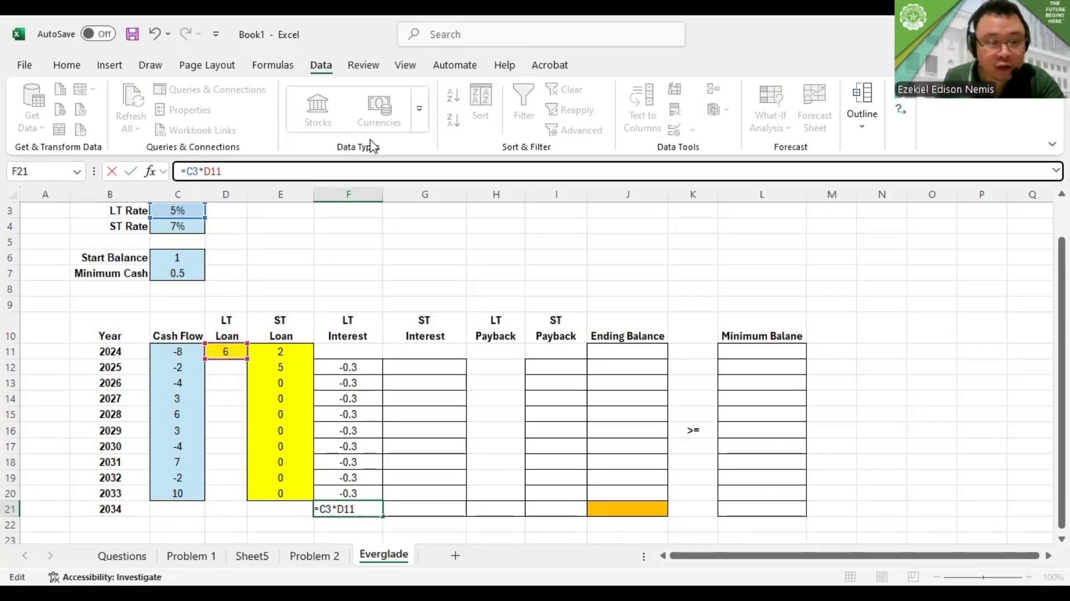
pyautogui.write('$3*D')
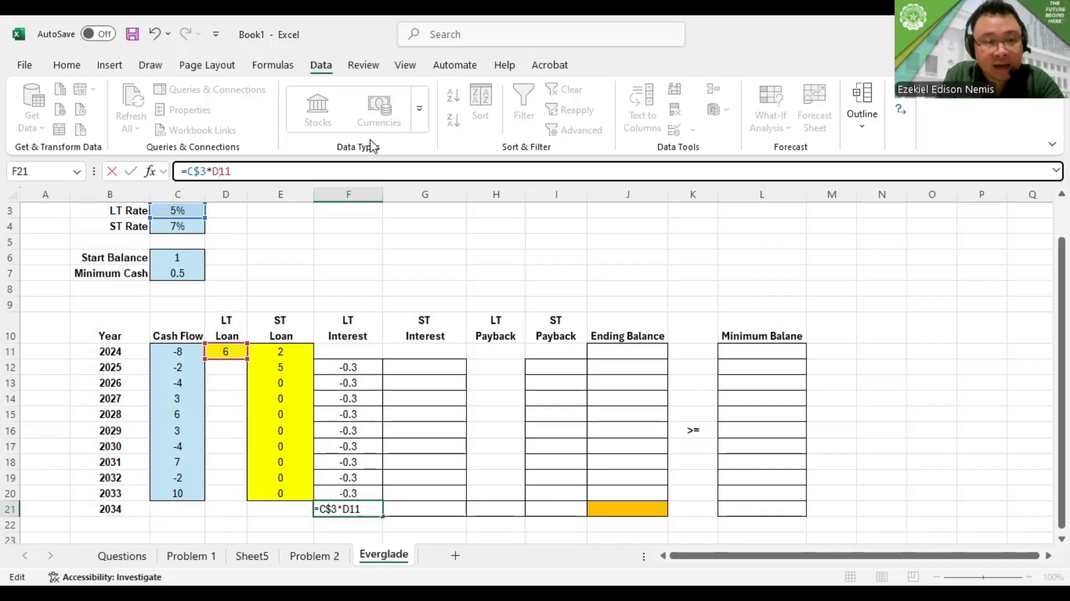
pyautogui.write('$')
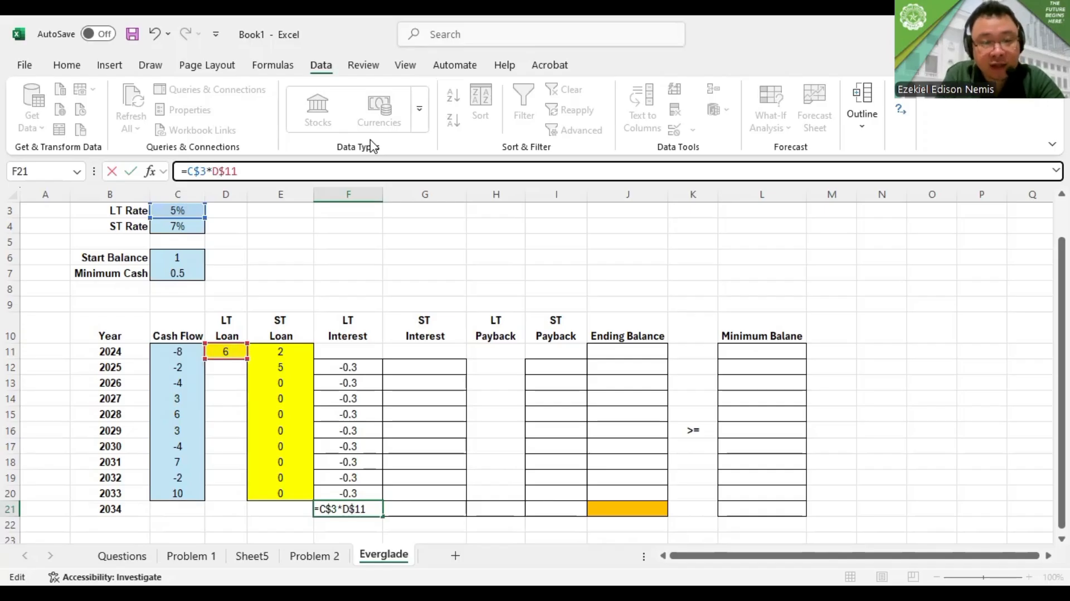
pyautogui.press('Return')
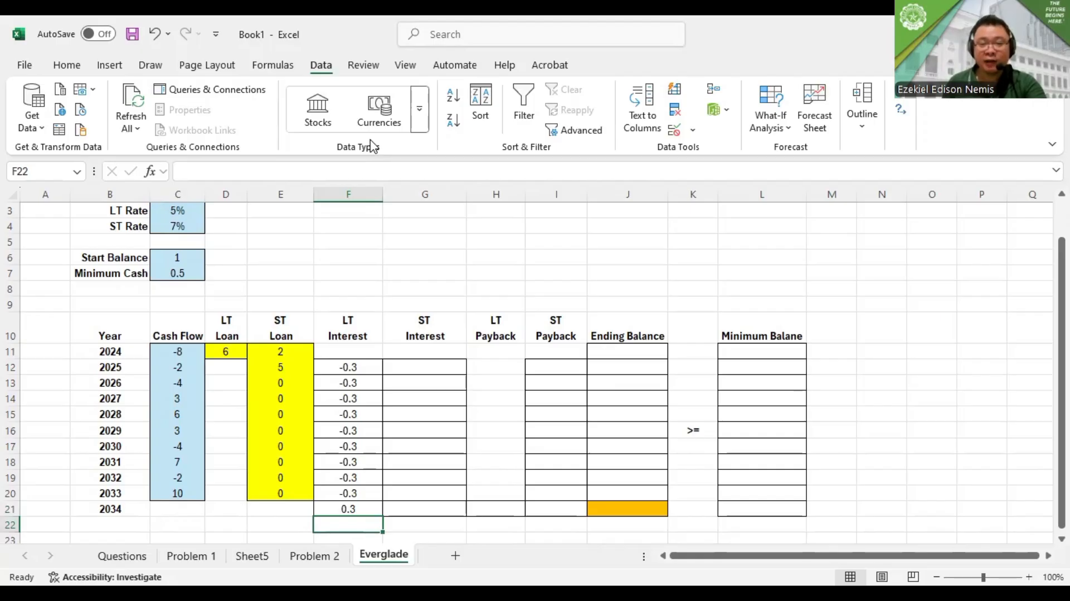
pyautogui.hotkey('alt', 'Tab')
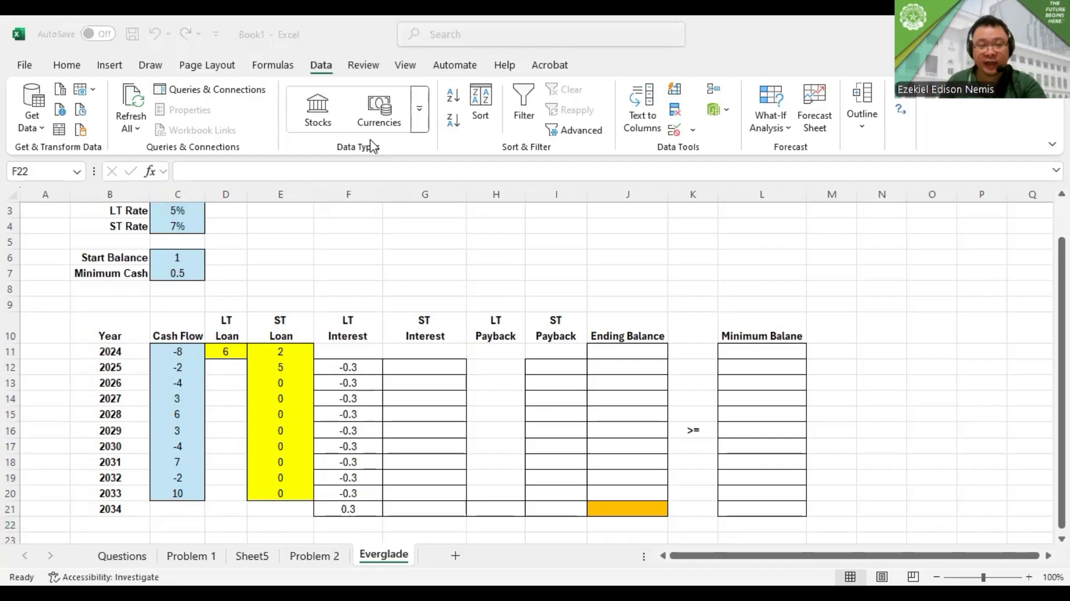
pyautogui.press('F2')
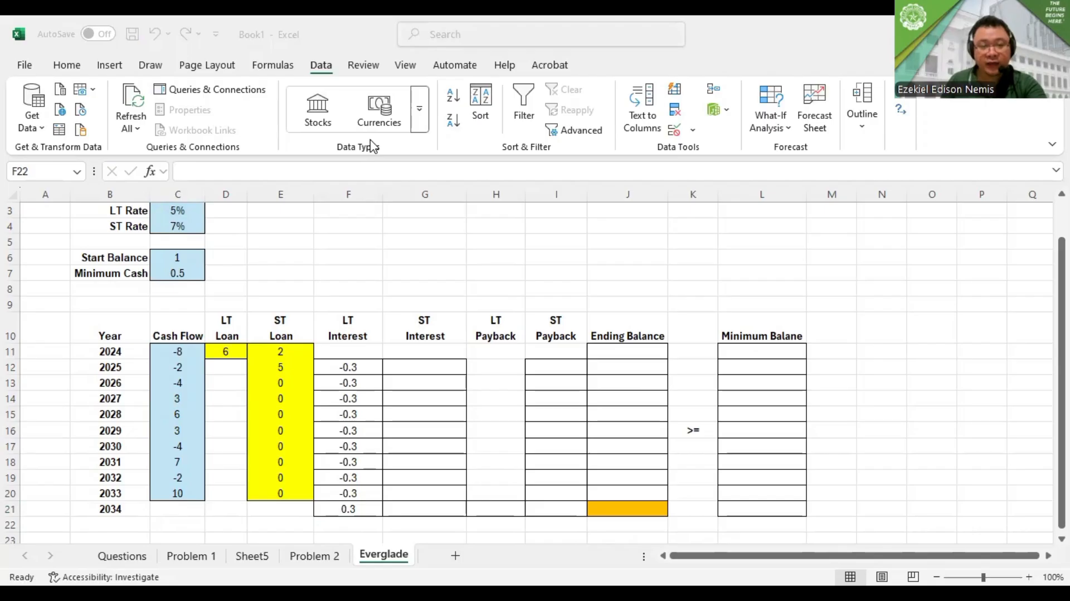
pyautogui.press('Escape')
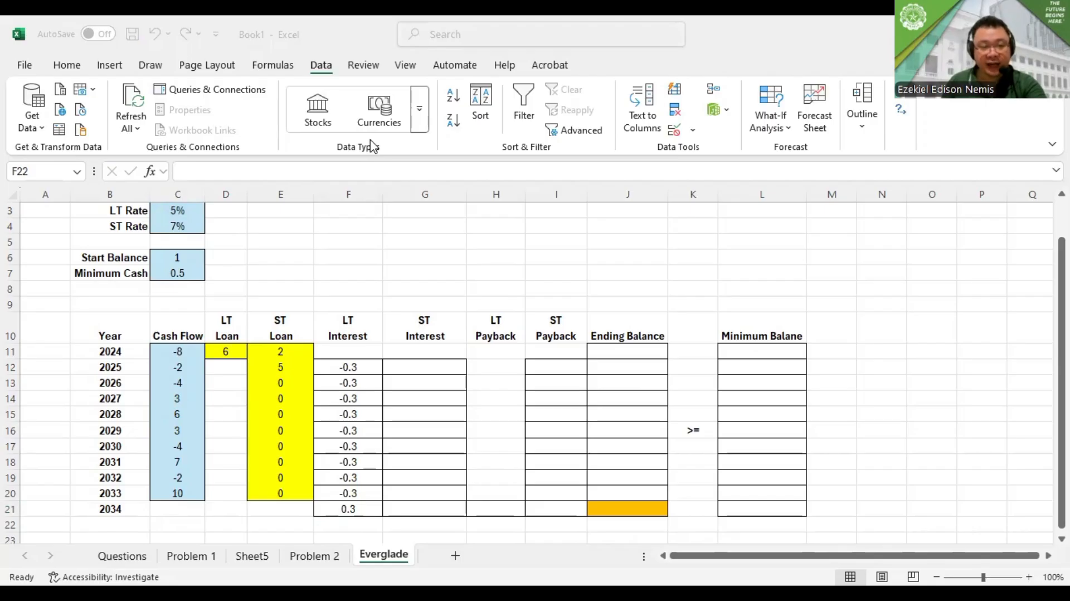
# Enter the 2025 ST interest formula in G12 as the negative ST rate times the 2024 ST loan, =-C4*E11
pyautogui.click(430, 369)
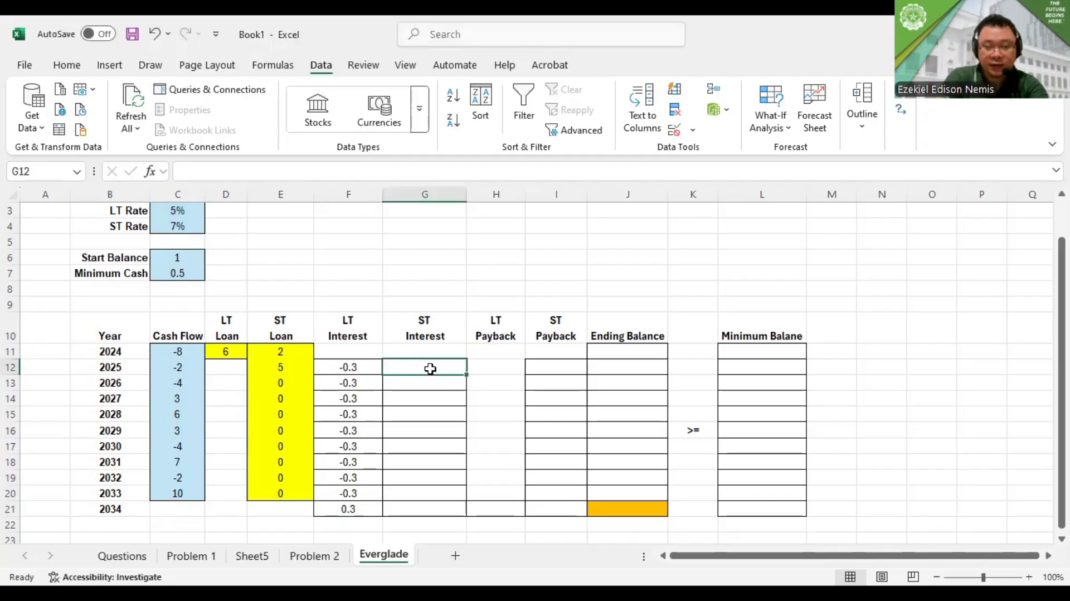
pyautogui.write('=-')
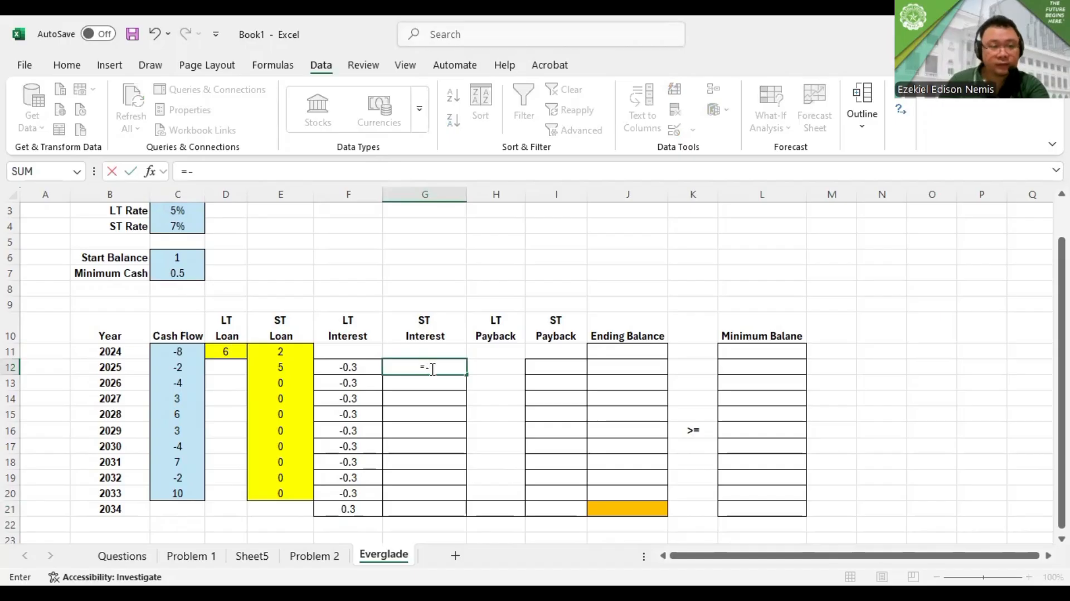
pyautogui.click(185, 226)
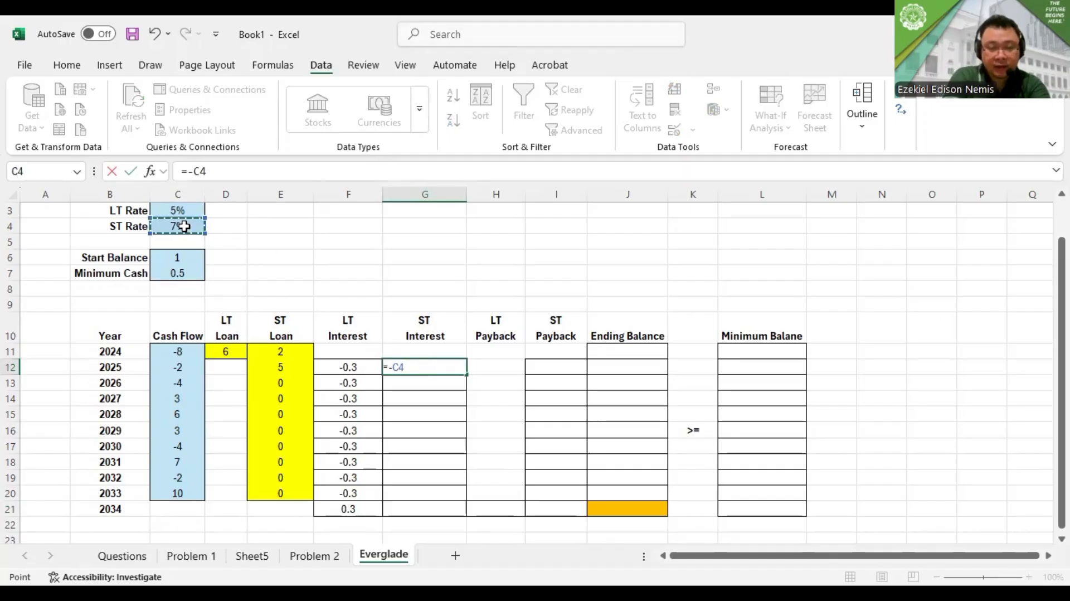
pyautogui.write('*')
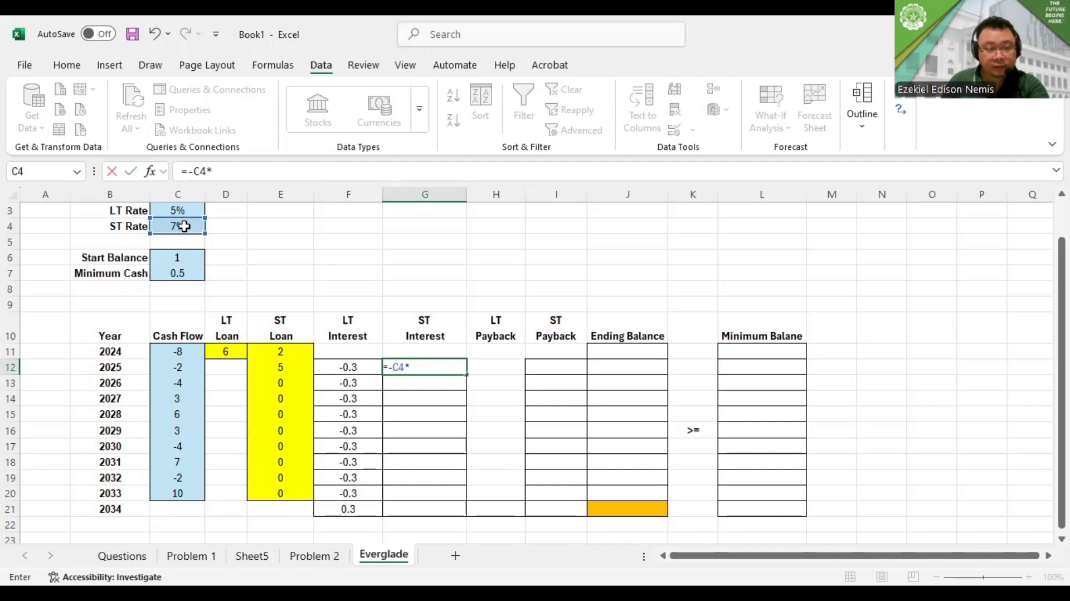
pyautogui.click(268, 351)
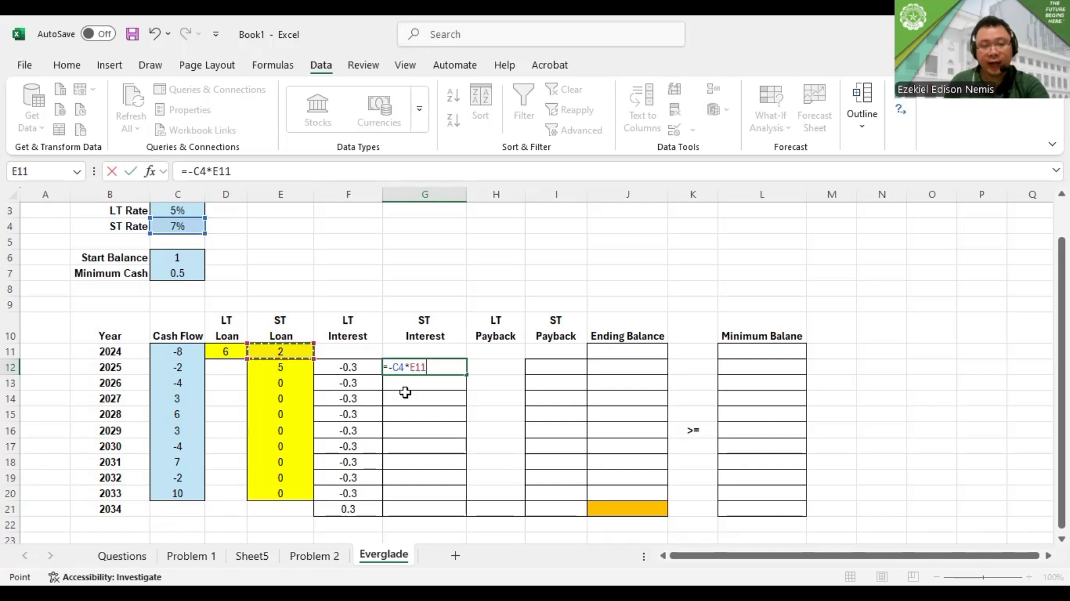
pyautogui.press('Return')
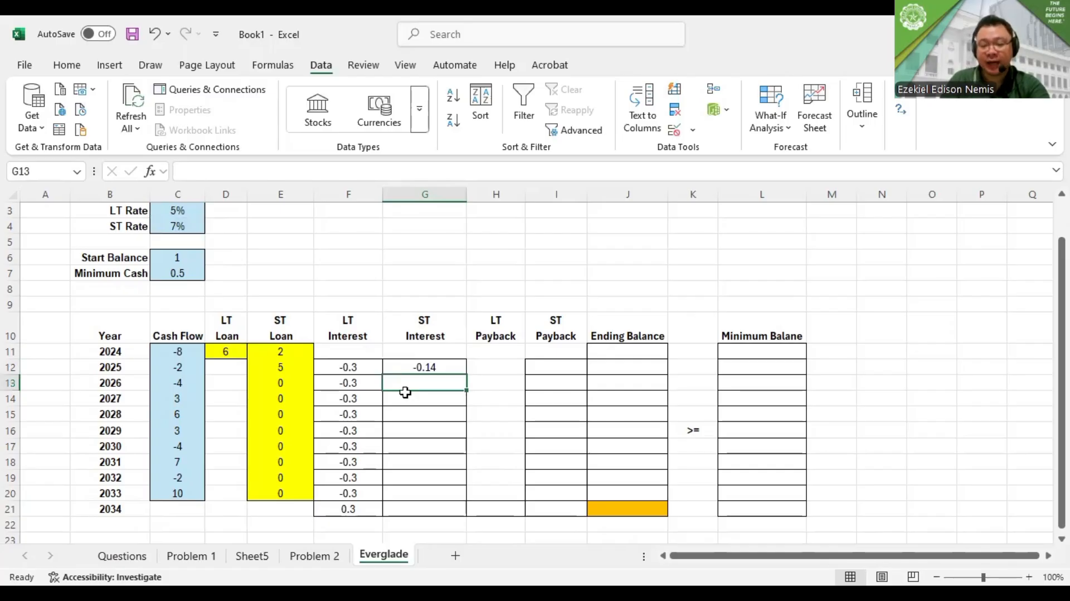
# Enter the 2026 ST interest formula =-C$4*E12 in G13 and fill it down through 2034 in G21
pyautogui.write('=')
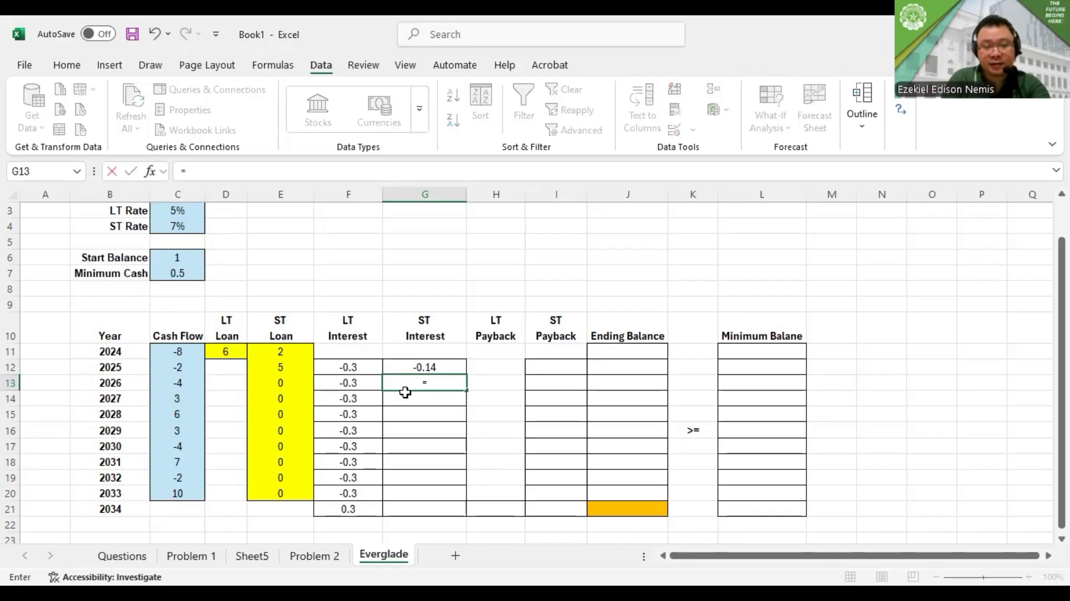
pyautogui.write('-')
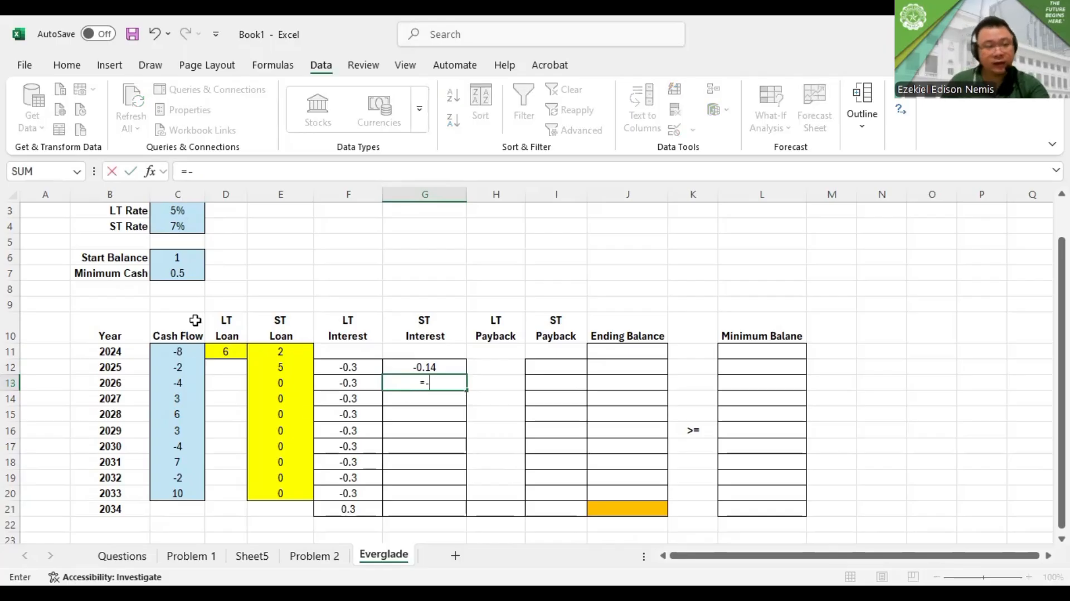
pyautogui.click(178, 223)
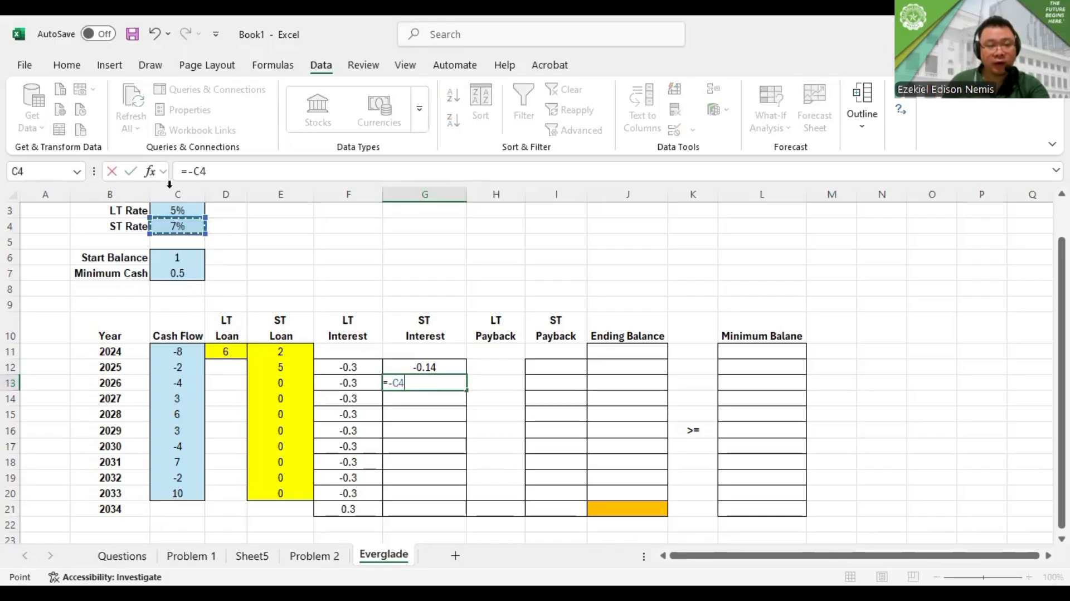
pyautogui.write('*')
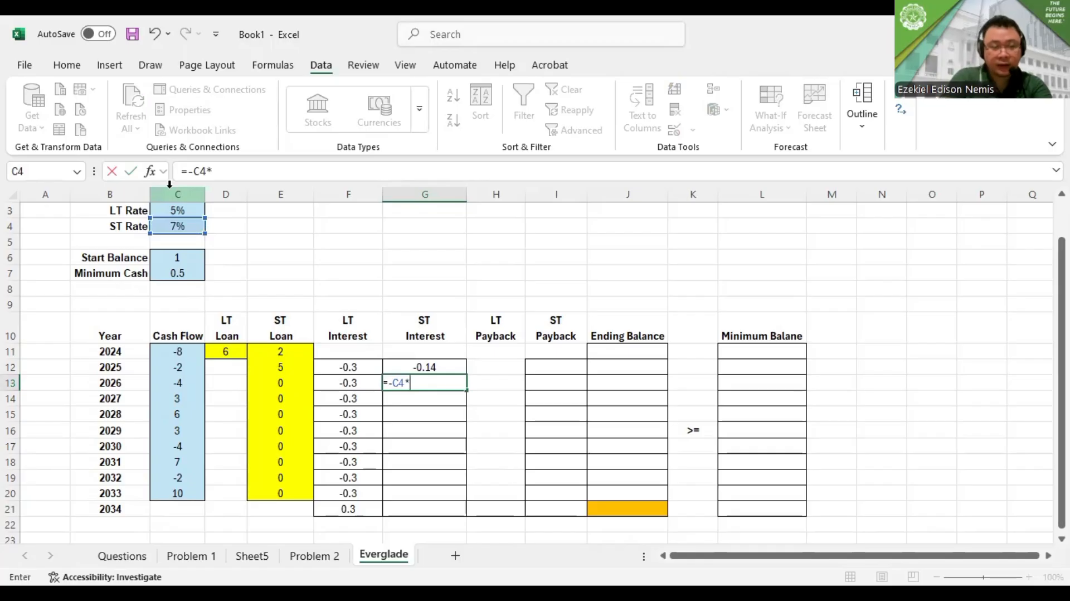
pyautogui.click(285, 367)
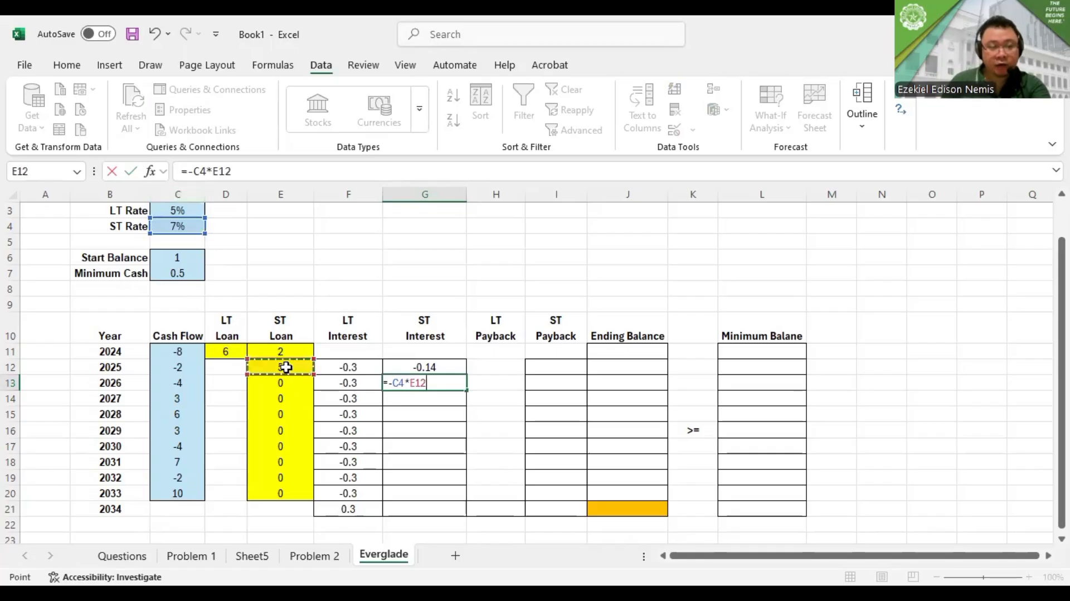
pyautogui.click(203, 171)
pyautogui.press('Left')
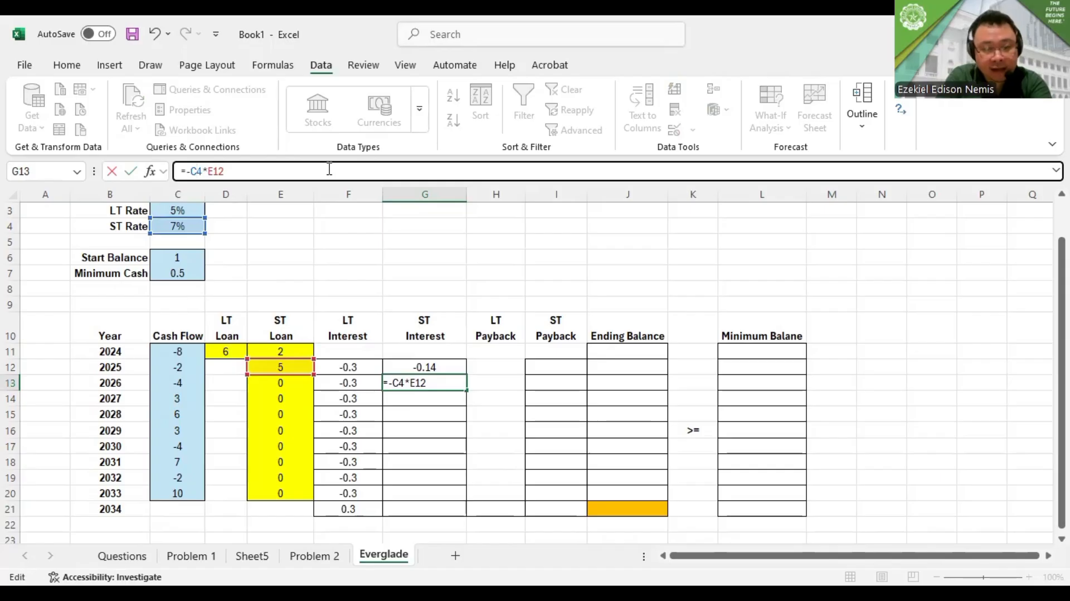
pyautogui.write('$')
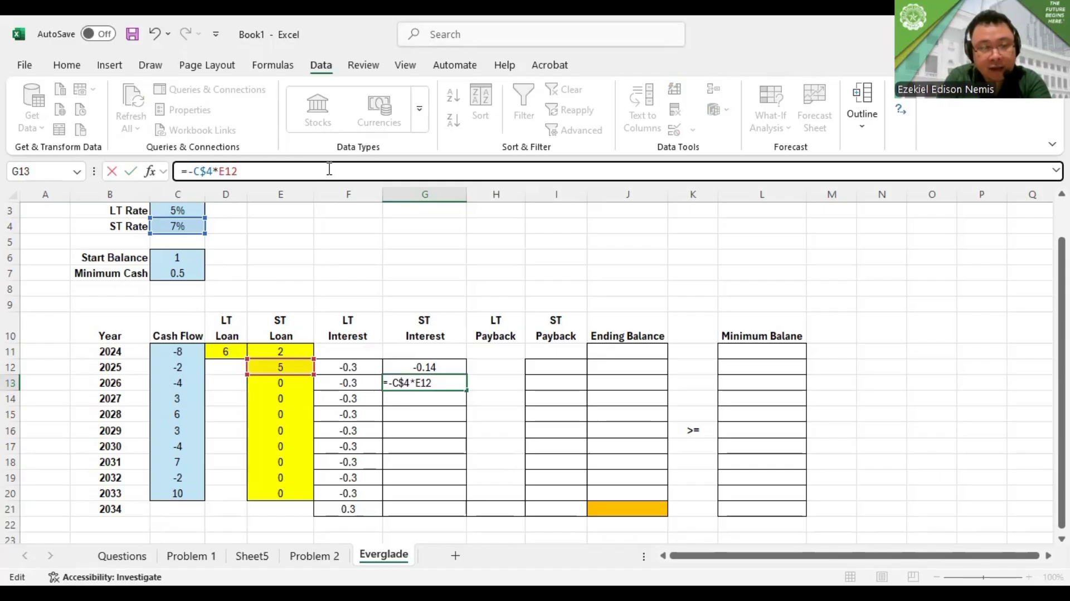
pyautogui.press('Return')
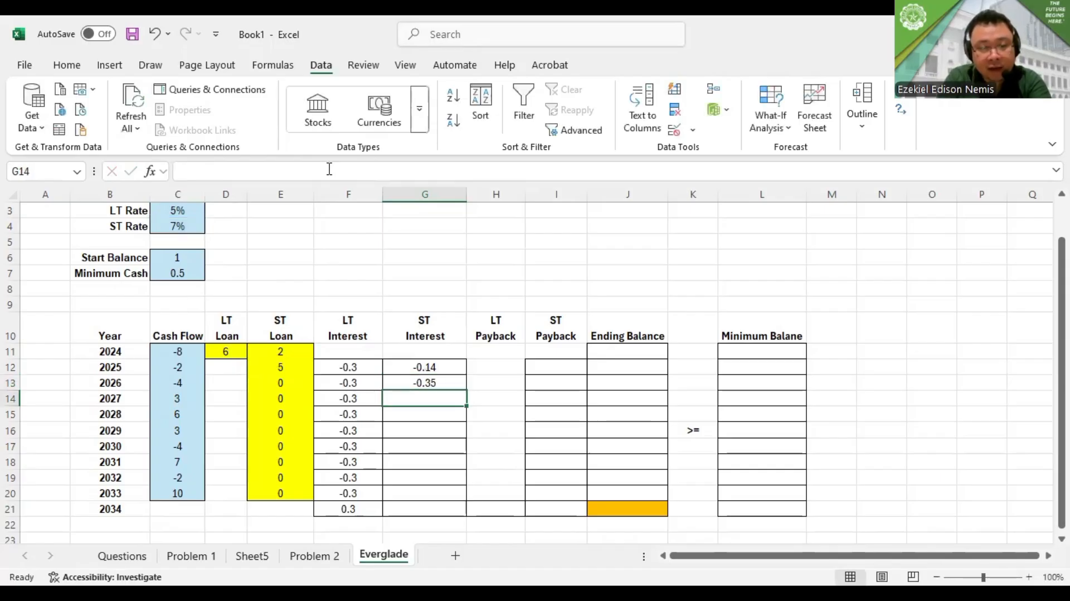
pyautogui.press('Up')
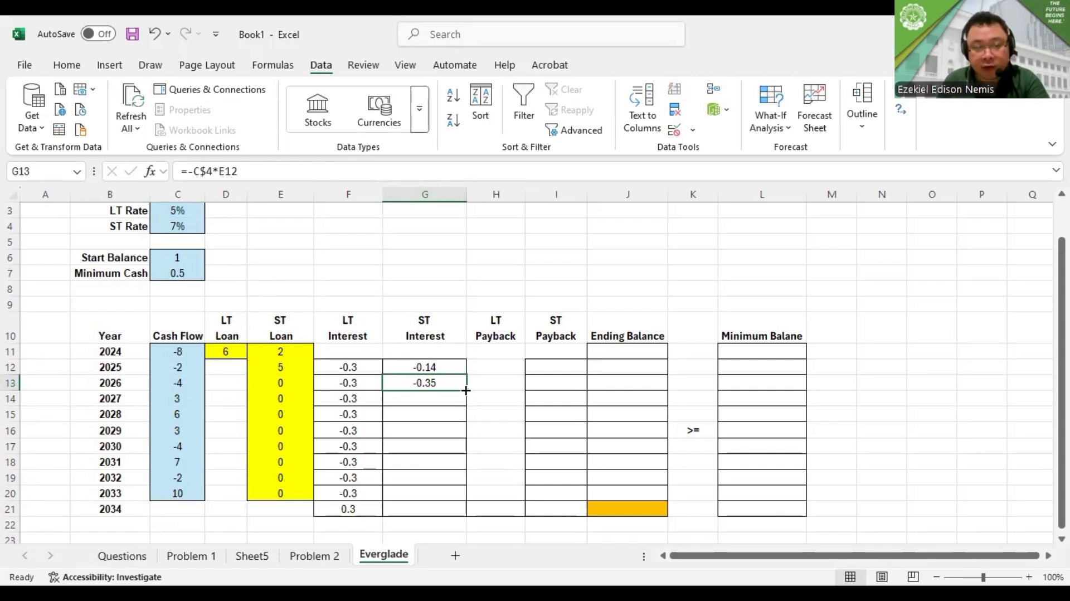
pyautogui.moveTo(465, 390); pyautogui.dragTo(464, 517)
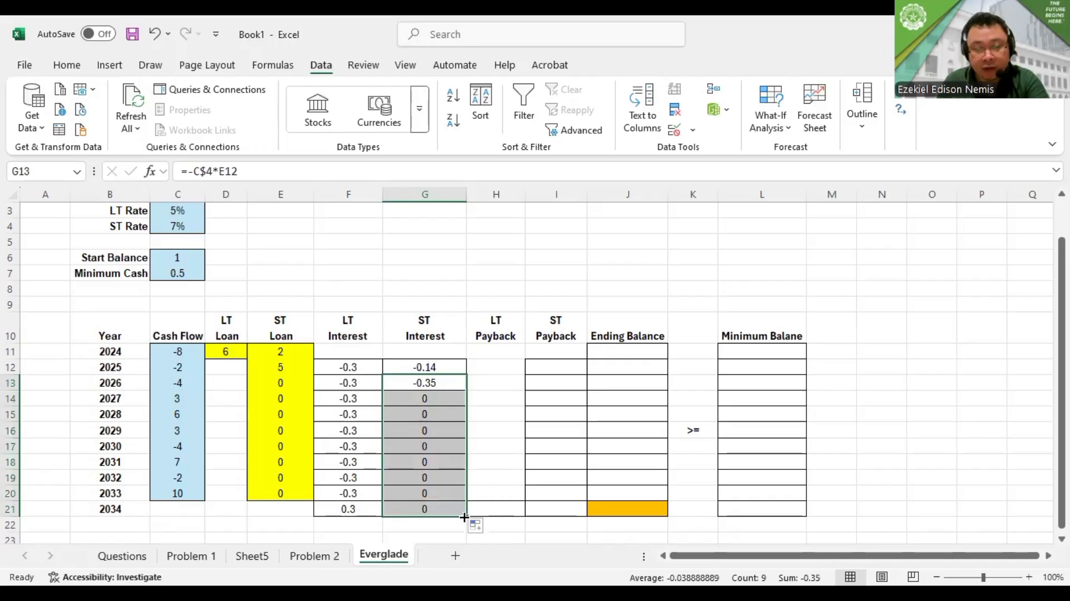
# Check the ST interest formulas from 2025 through 2034 for correct references to the ST rate and the previous year's ST loan
pyautogui.click(432, 396)
pyautogui.press('Down')
pyautogui.press('Down')
pyautogui.press('Down')
pyautogui.press('Down')
pyautogui.press('Down')
pyautogui.press('Down')
pyautogui.press('Down')
pyautogui.press('Down')
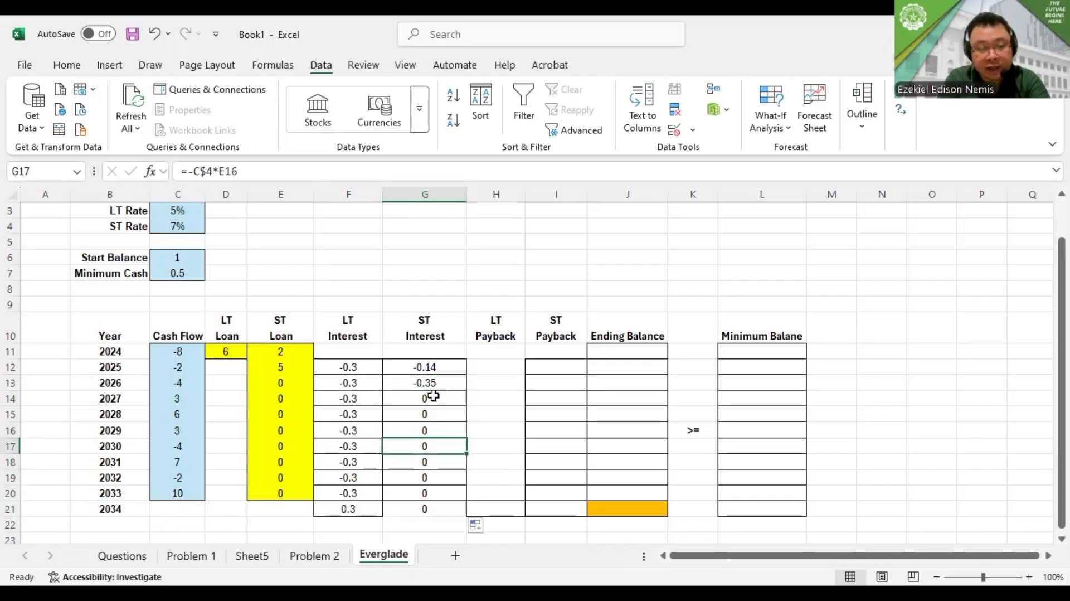
pyautogui.press('Up')
pyautogui.press('Up')
pyautogui.press('Up')
pyautogui.press('Up')
pyautogui.press('Up')
pyautogui.press('Up')
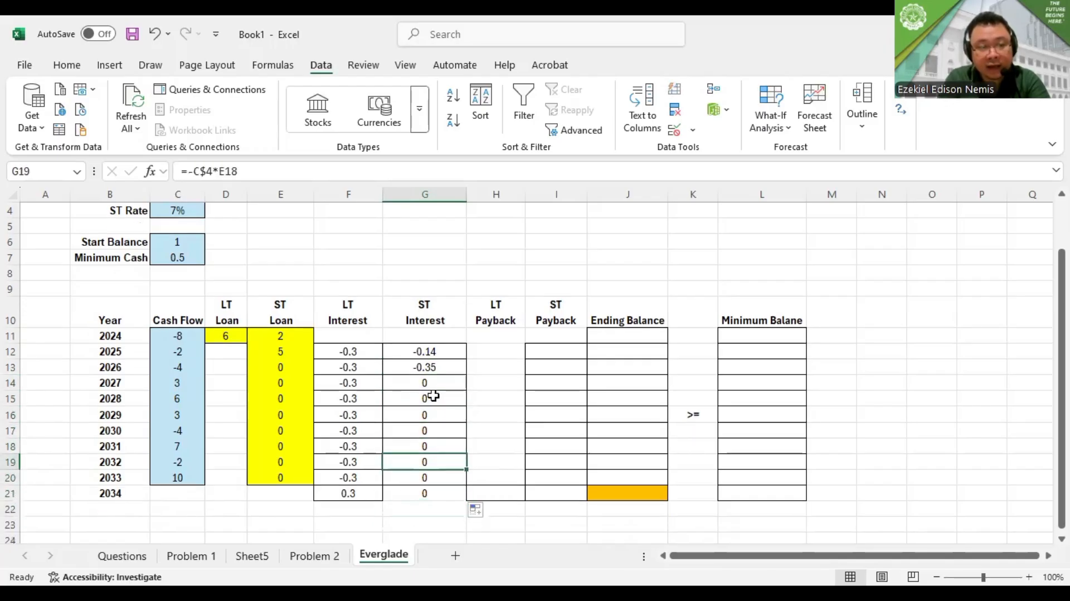
pyautogui.press('Down')
pyautogui.press('Down')
pyautogui.press('Down')
pyautogui.press('Down')
pyautogui.press('Up')
pyautogui.press('Up')
pyautogui.press('Up')
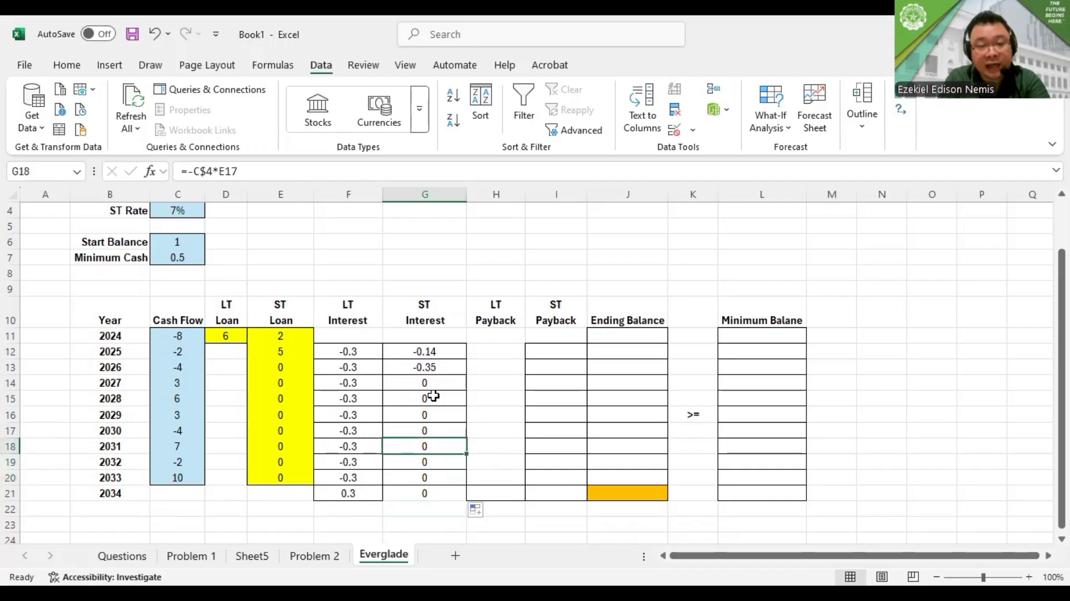
pyautogui.press('Down')
pyautogui.press('Down')
pyautogui.press('Down')
pyautogui.press('Down')
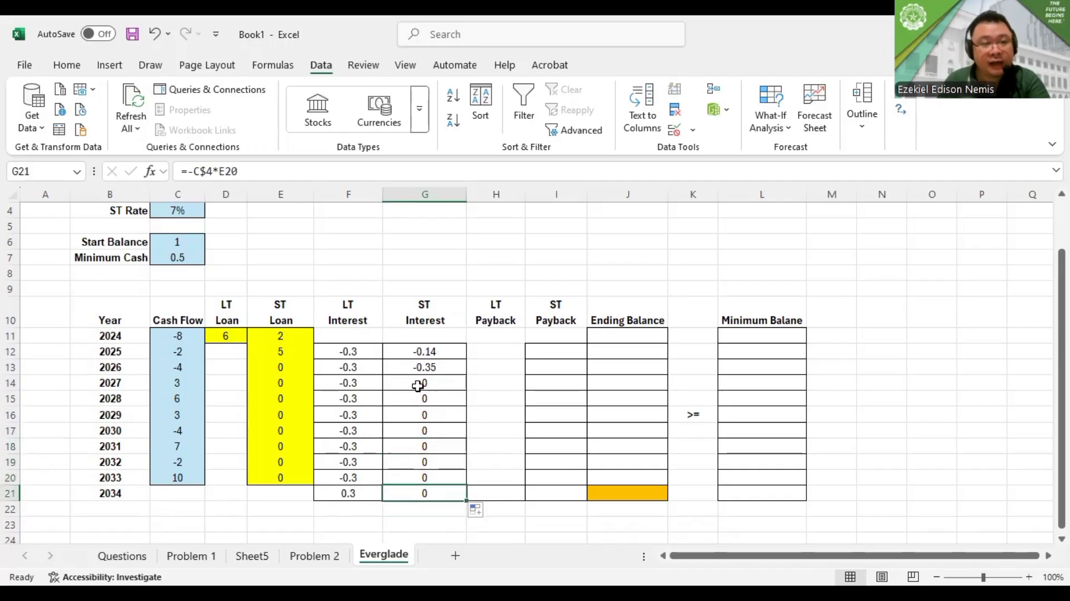
pyautogui.click(77, 70)
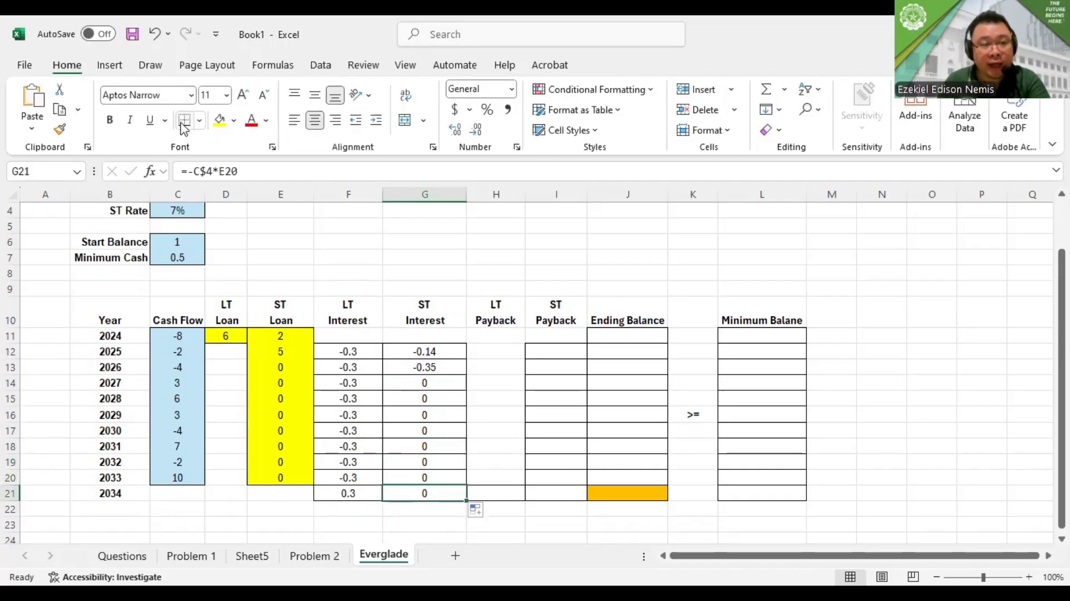
pyautogui.click(440, 352)
pyautogui.doubleClick(439, 353)
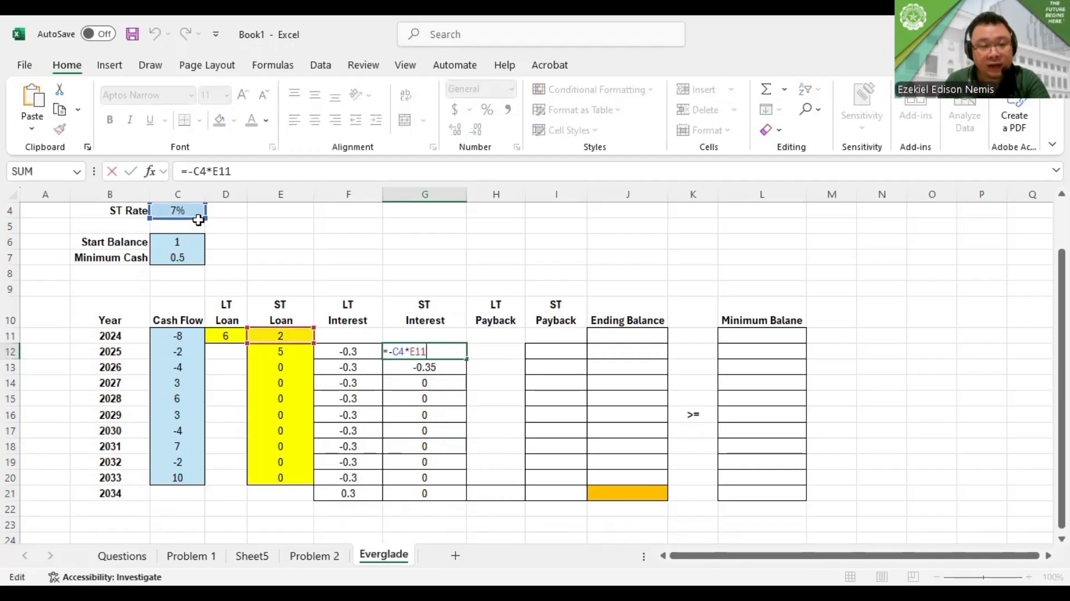
pyautogui.press('Escape')
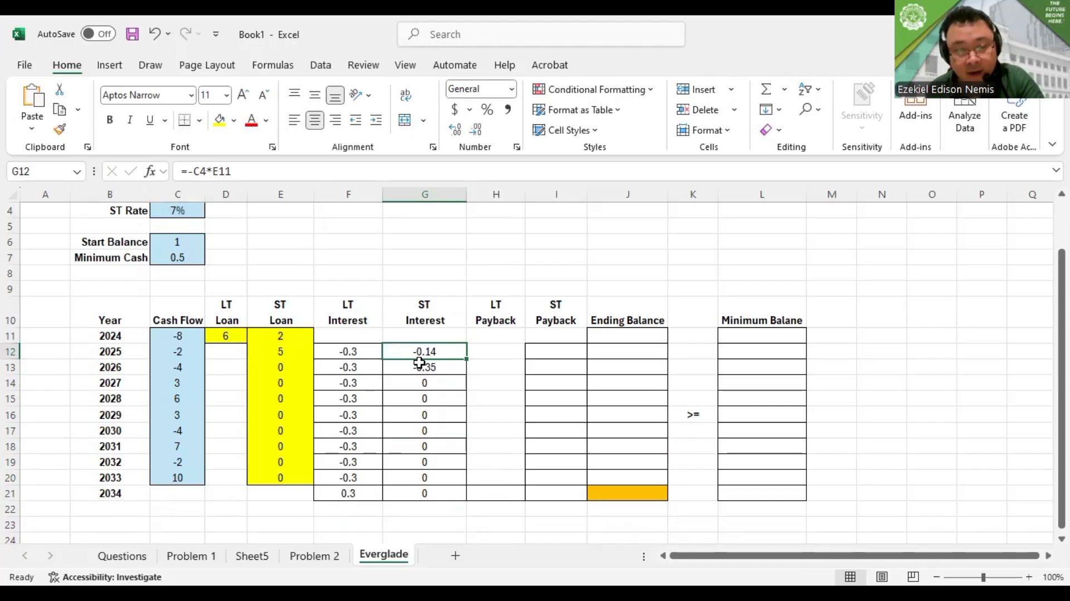
pyautogui.hotkey('alt', 'Tab')
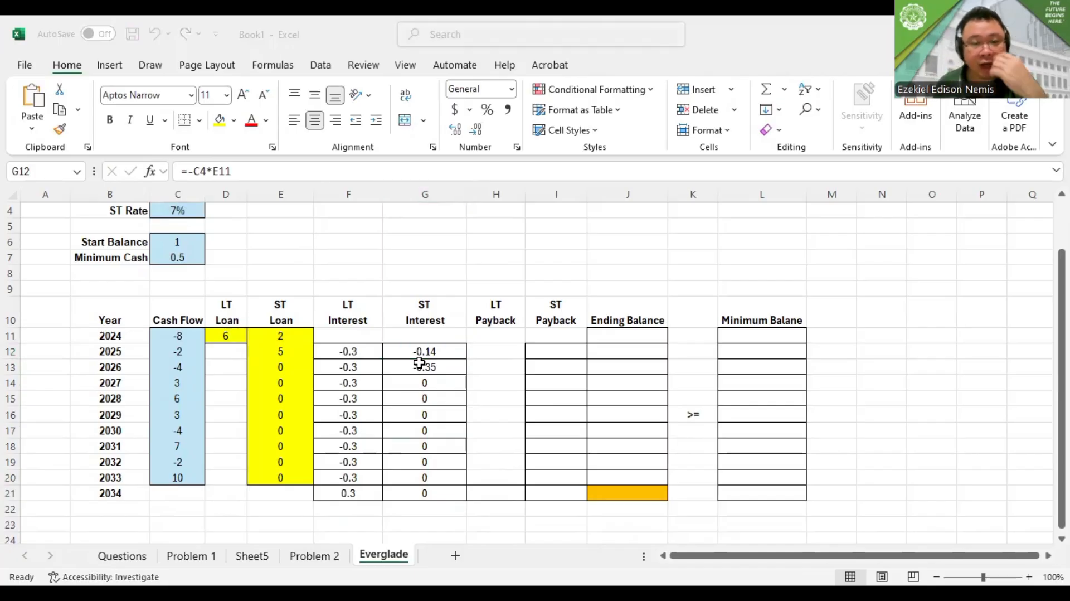
pyautogui.hotkey('alt', 'Tab')
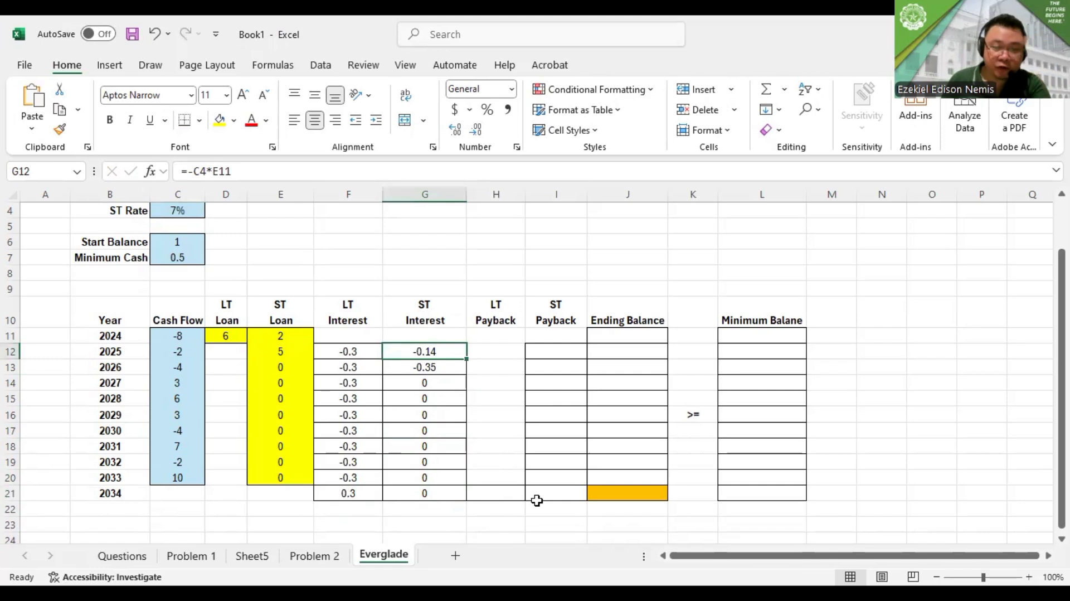
# Enter the 2034 LT payback formula in H21 as the negative of the LT loan, =-D11
pyautogui.click(514, 490)
pyautogui.write('=')
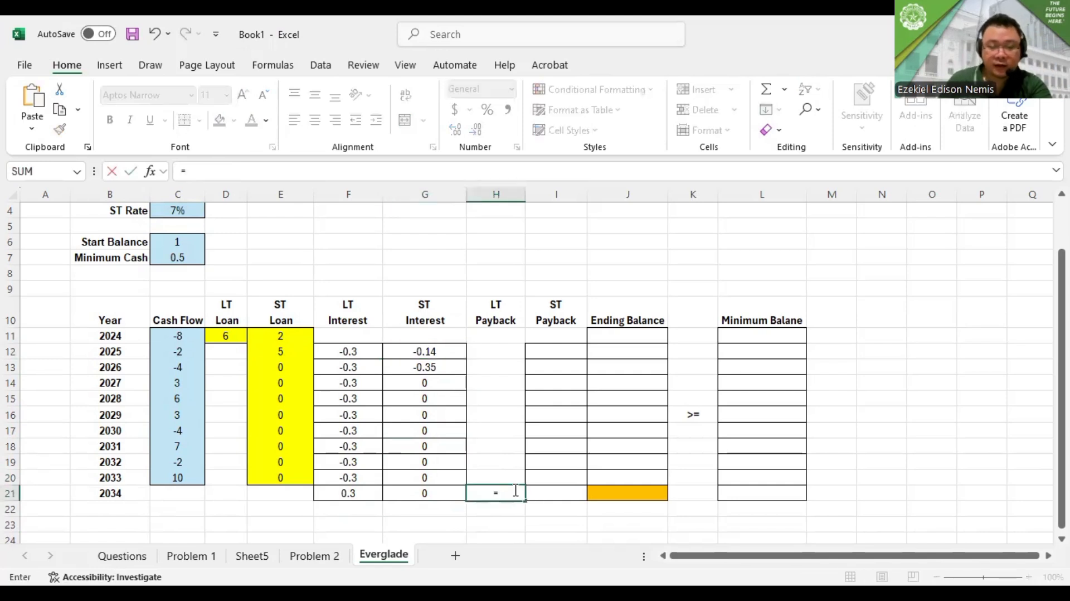
pyautogui.write('-')
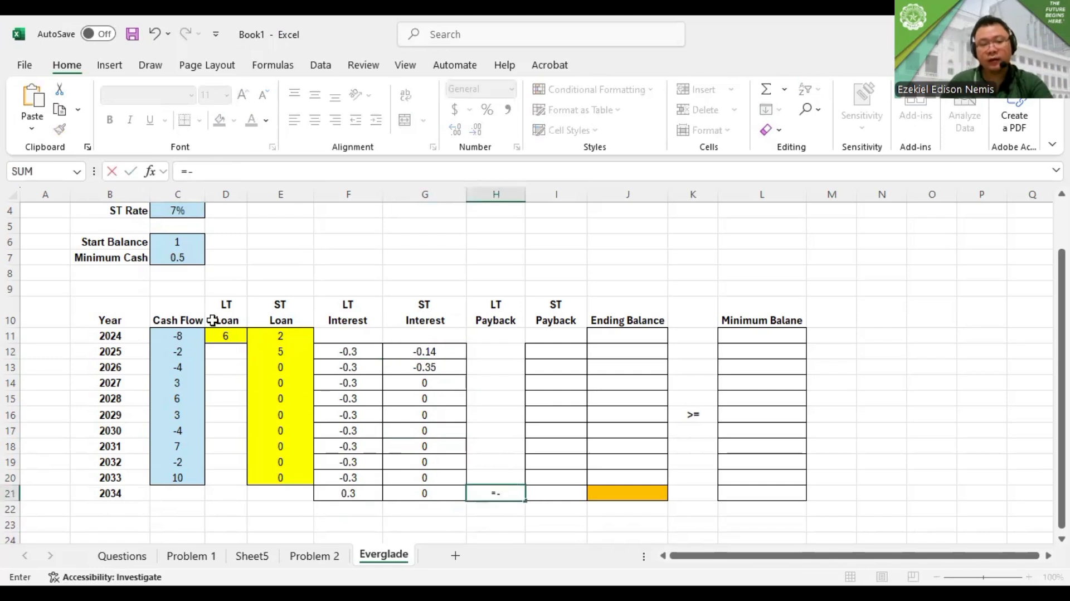
pyautogui.click(226, 334)
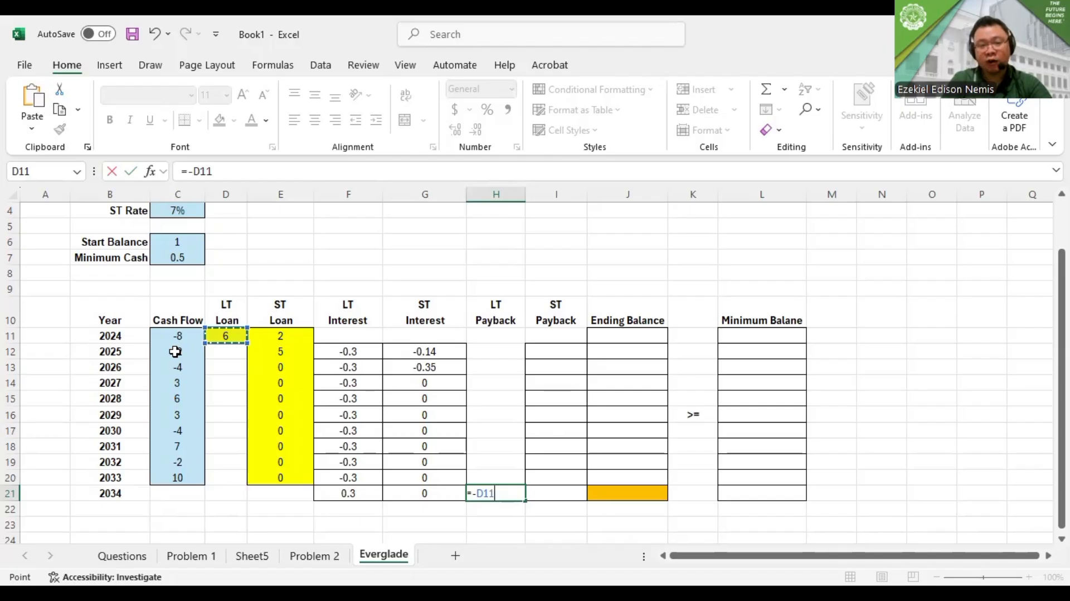
pyautogui.press('Return')
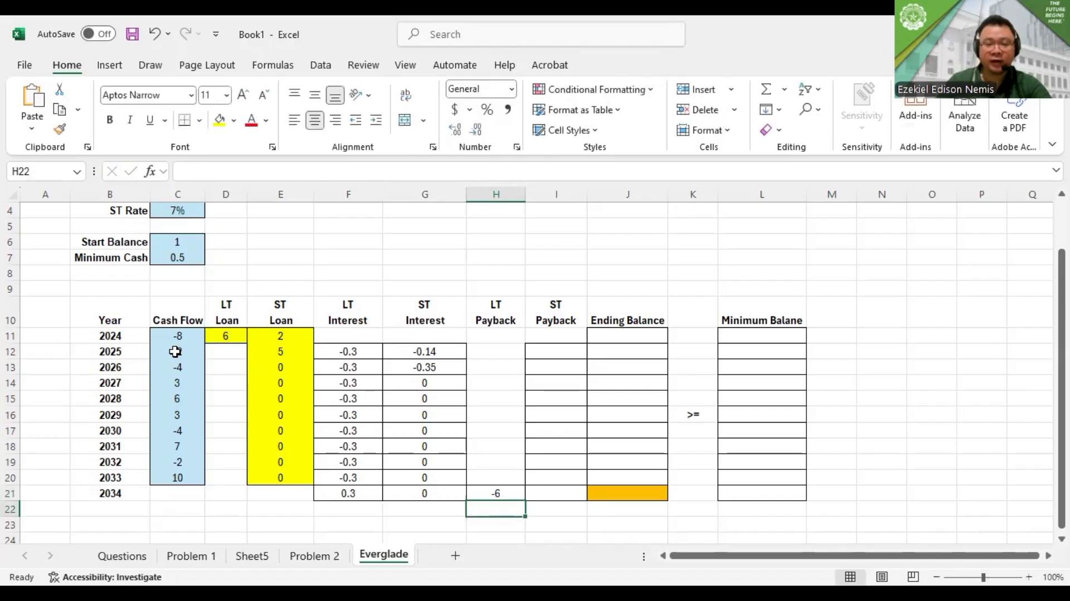
pyautogui.click(508, 492)
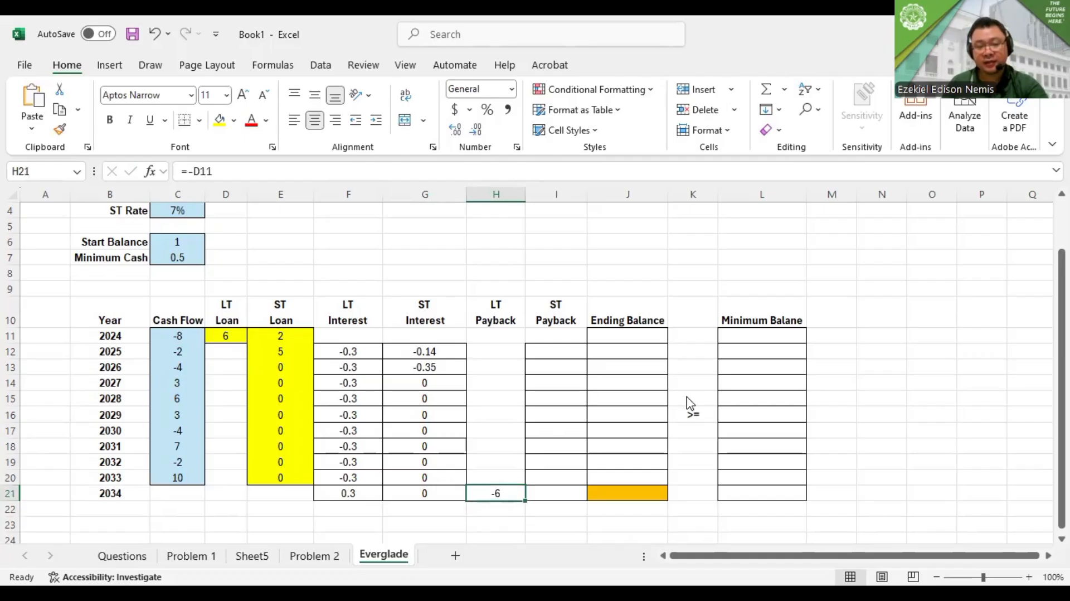
pyautogui.hotkey('alt', 'Tab')
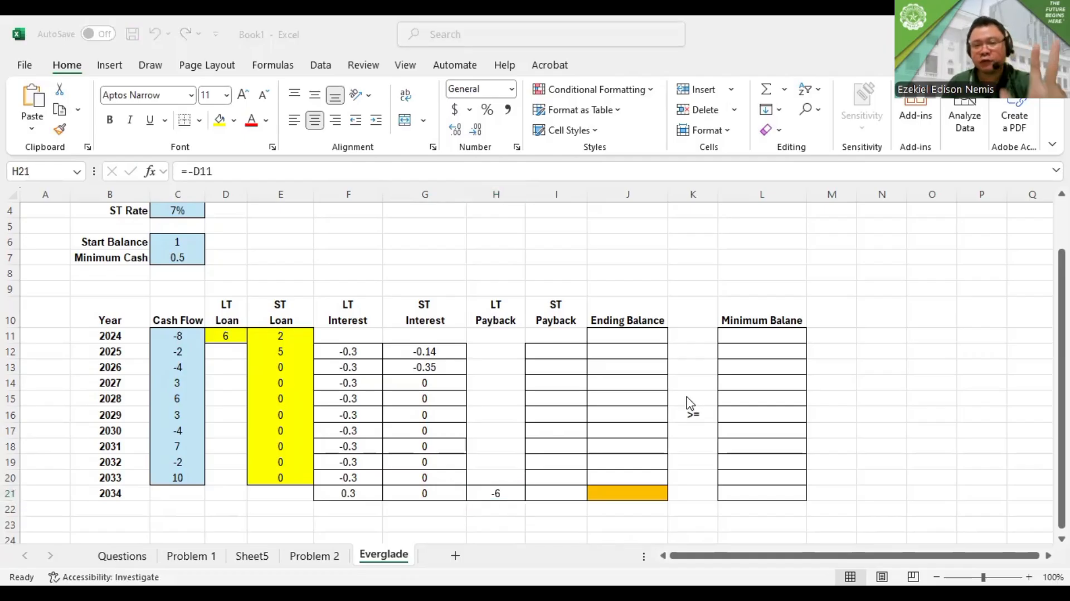
pyautogui.hotkey('alt', 'Tab')
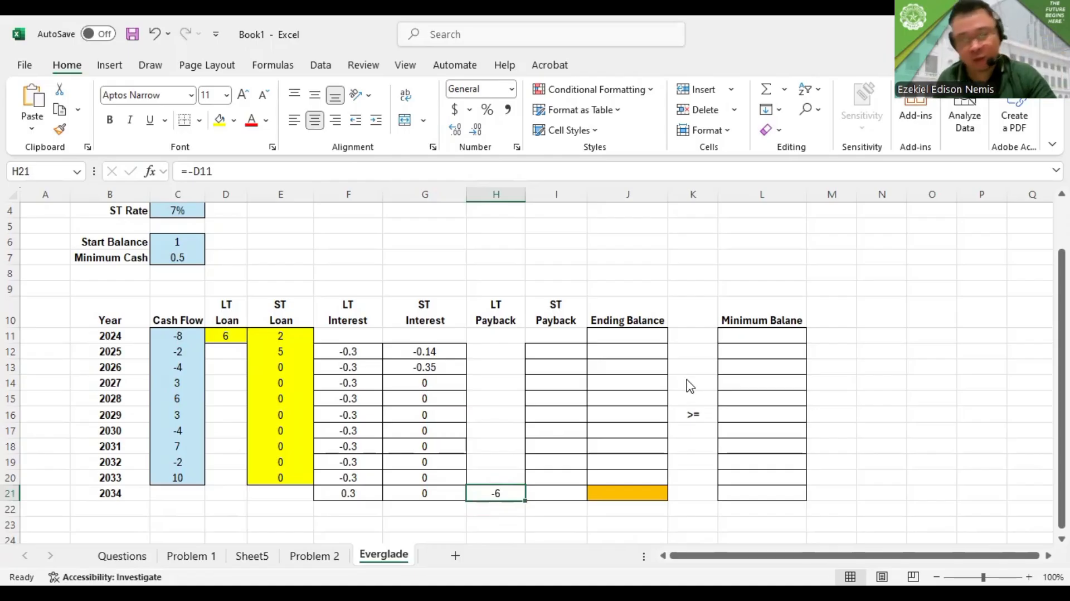
pyautogui.hotkey('alt', 'Tab')
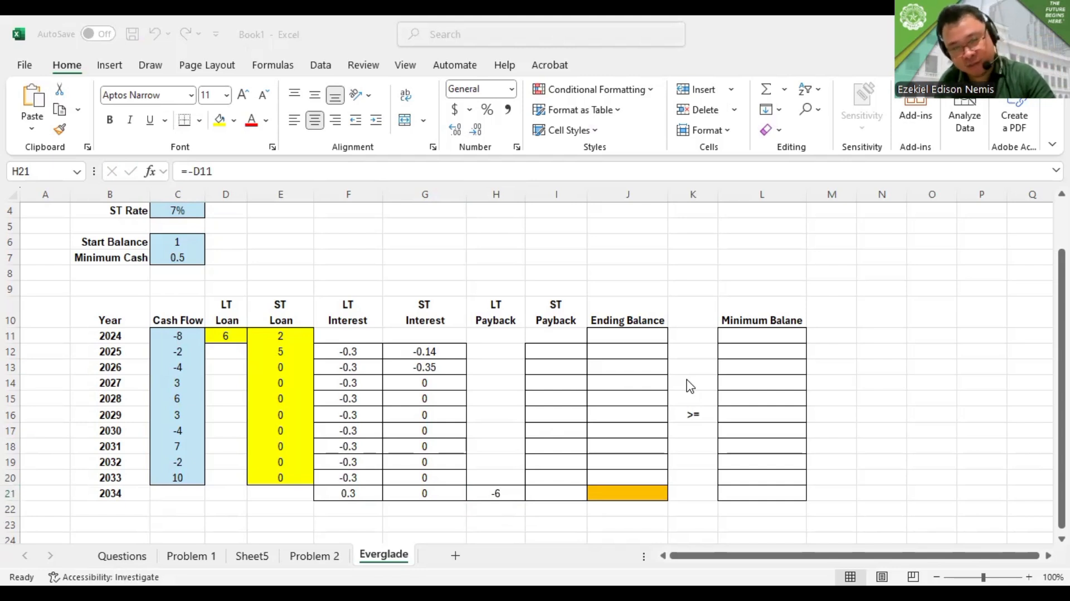
pyautogui.press('F2')
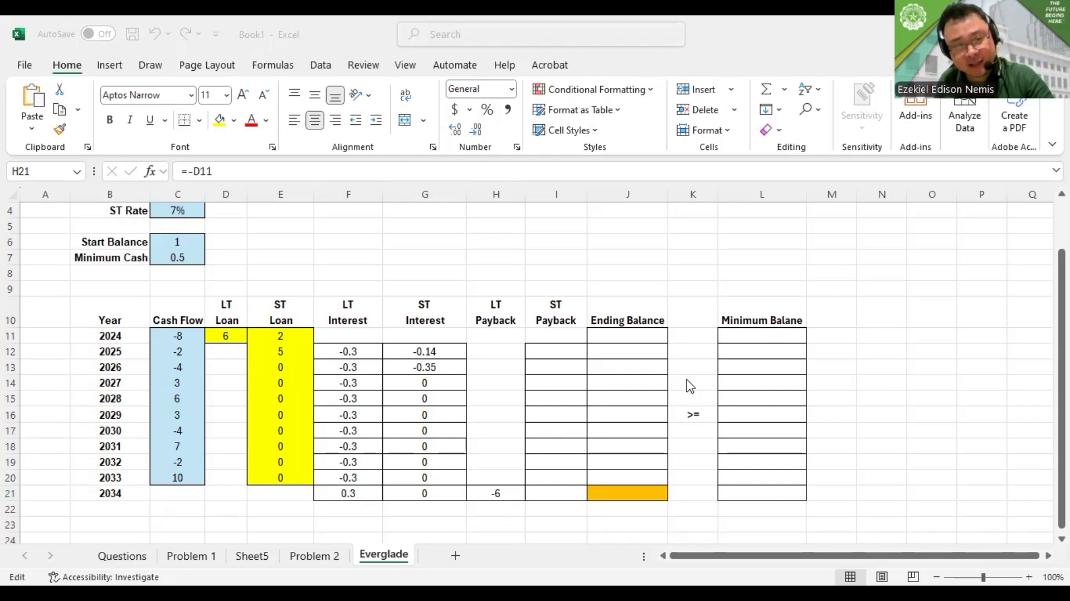
pyautogui.press('Escape')
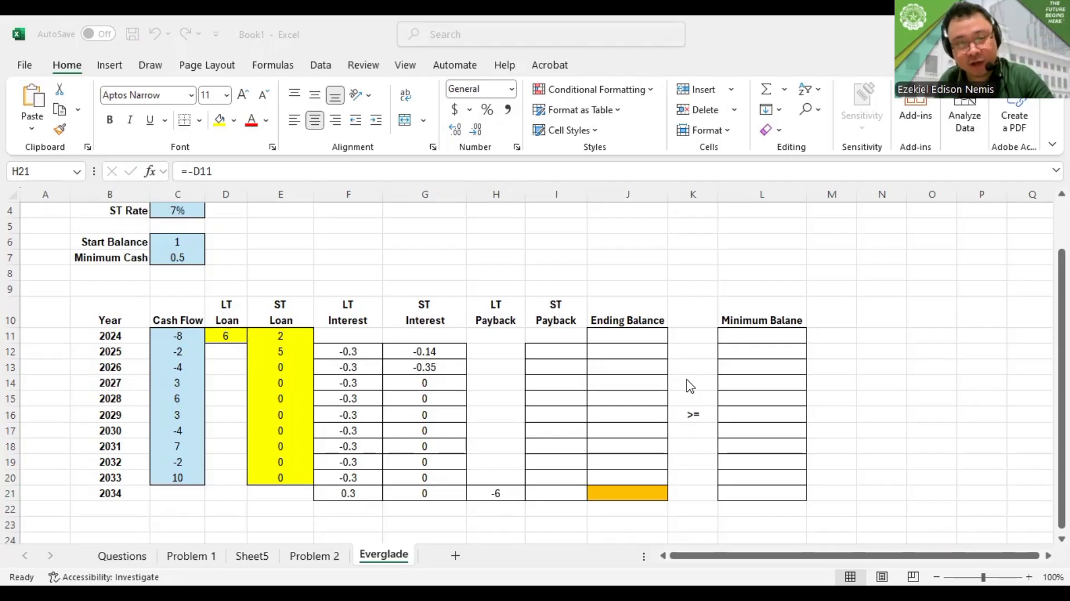
# Enter the 2025 ST payback formula in I12 as the negative of the 2024 ST loan, =-E11
pyautogui.click(581, 359)
pyautogui.write('=')
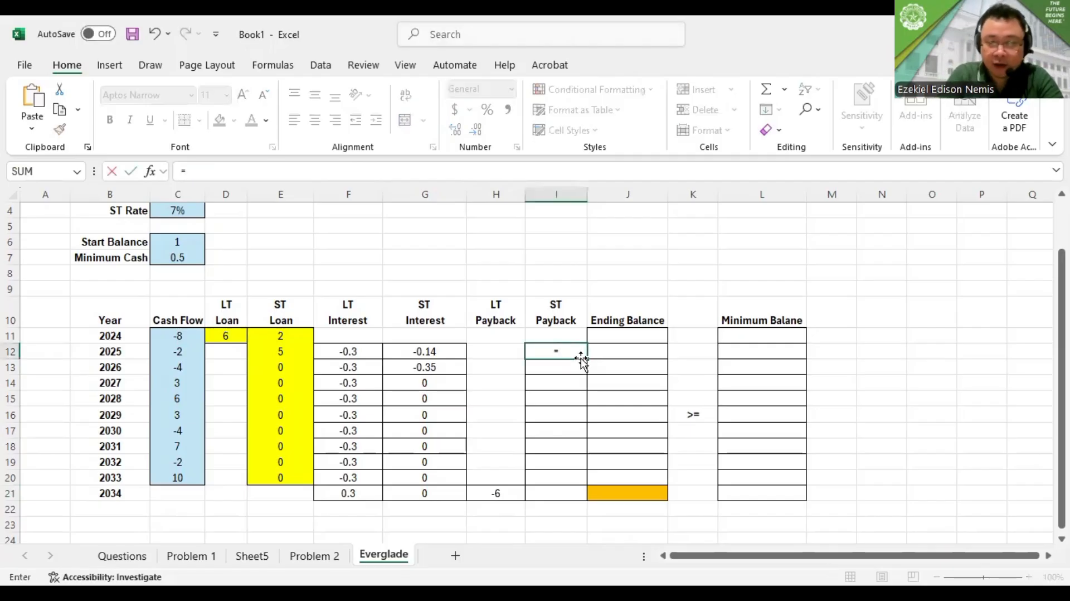
pyautogui.write('-')
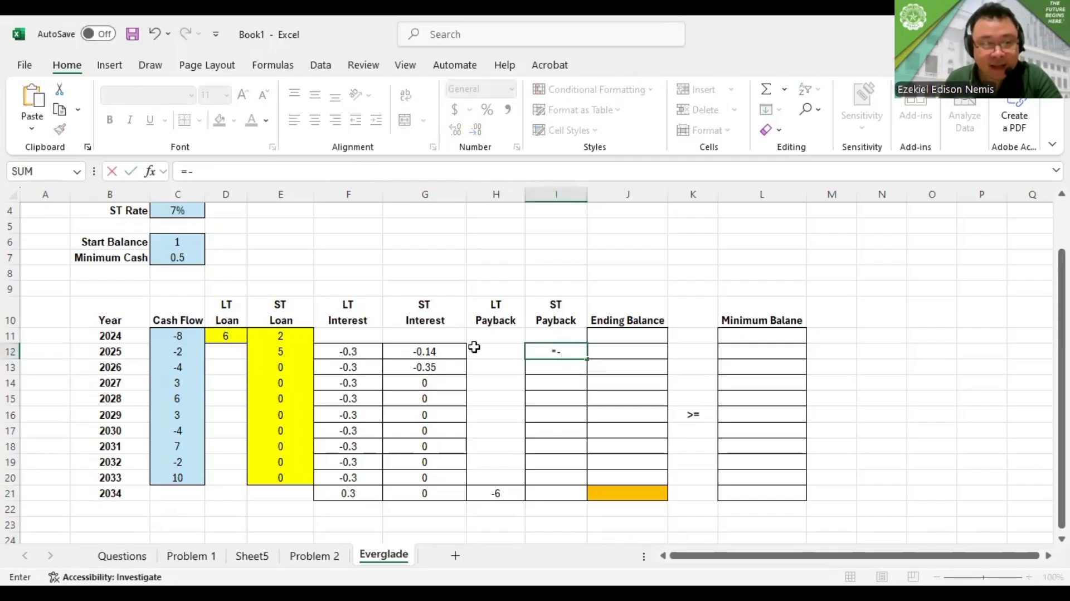
pyautogui.click(278, 336)
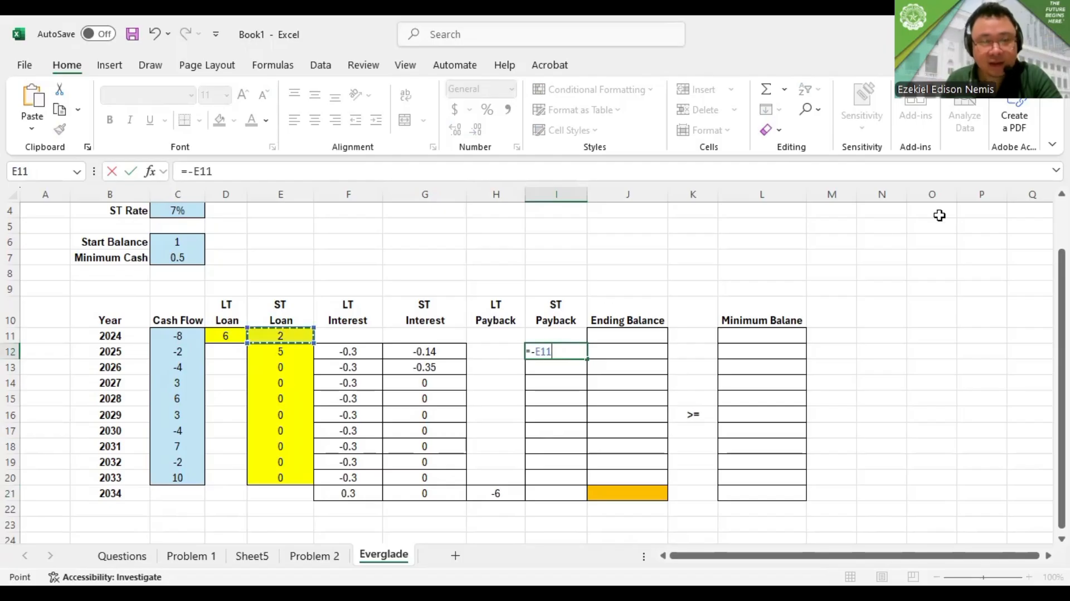
pyautogui.press('Return')
pyautogui.press('Return')
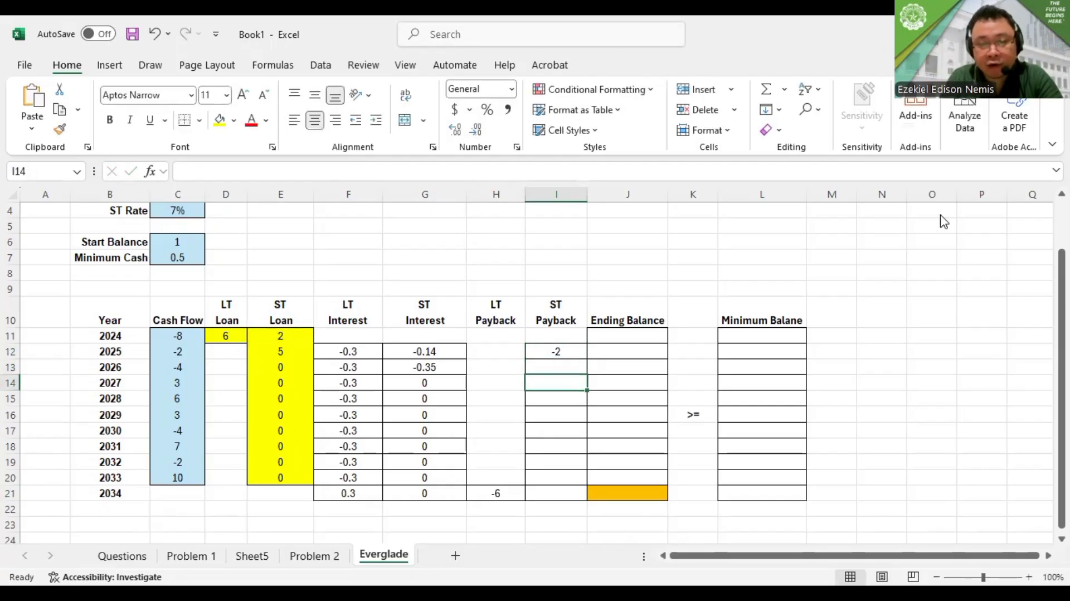
# Enter the 2026 ST payback formula =-E12 in I13 and fill it down through 2034 in I21
pyautogui.press('Up')
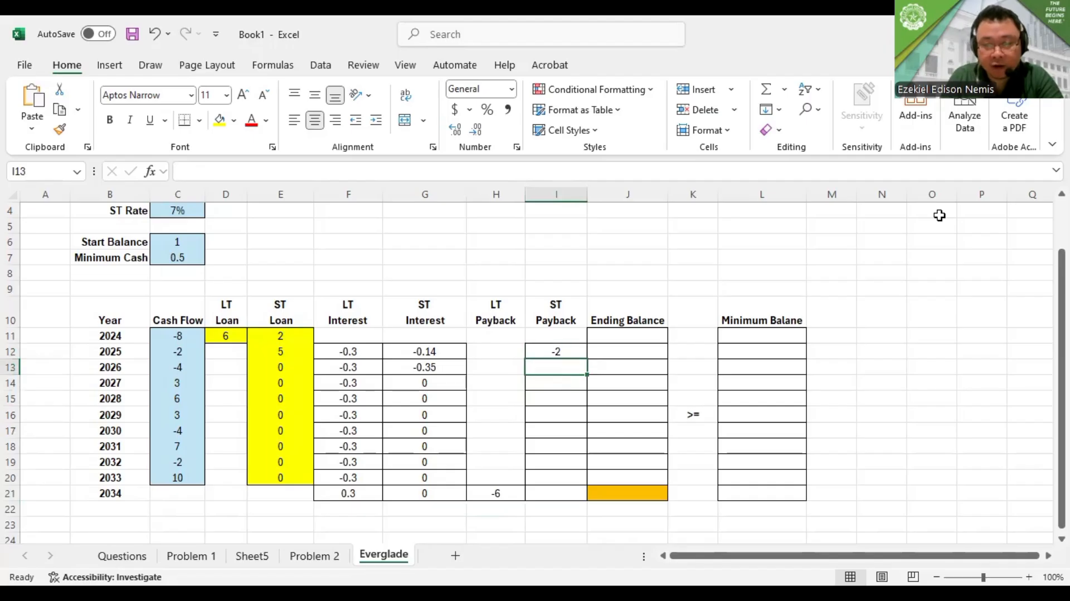
pyautogui.write('=-')
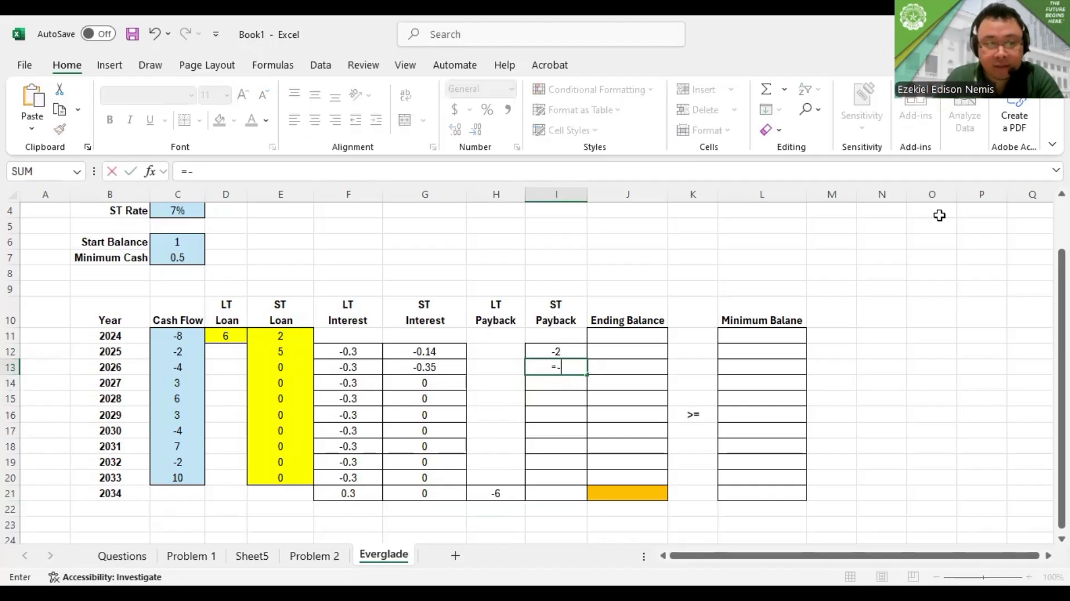
pyautogui.click(285, 355)
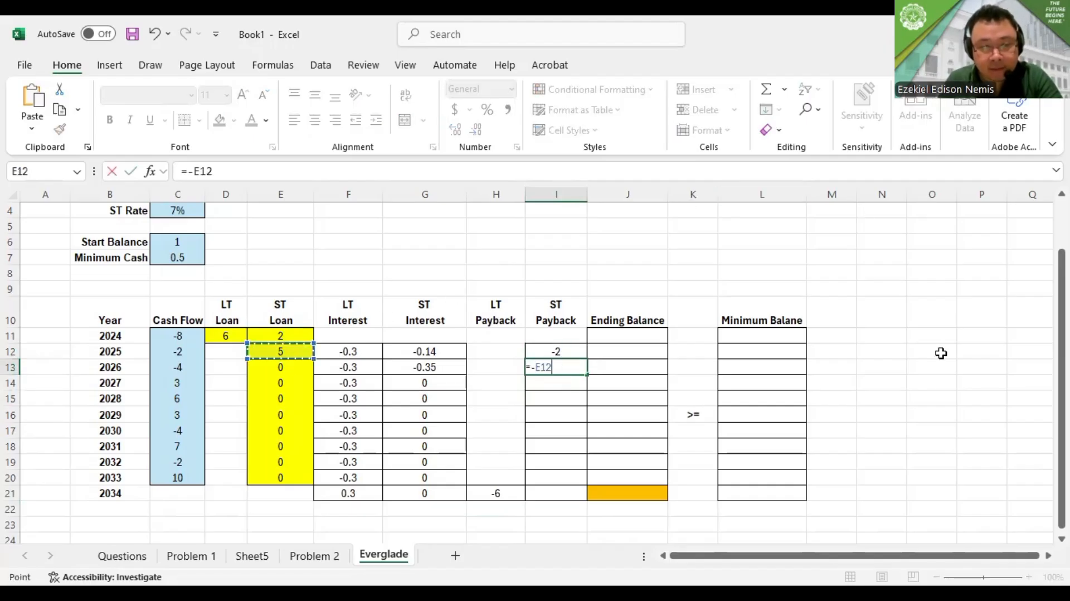
pyautogui.press('Return')
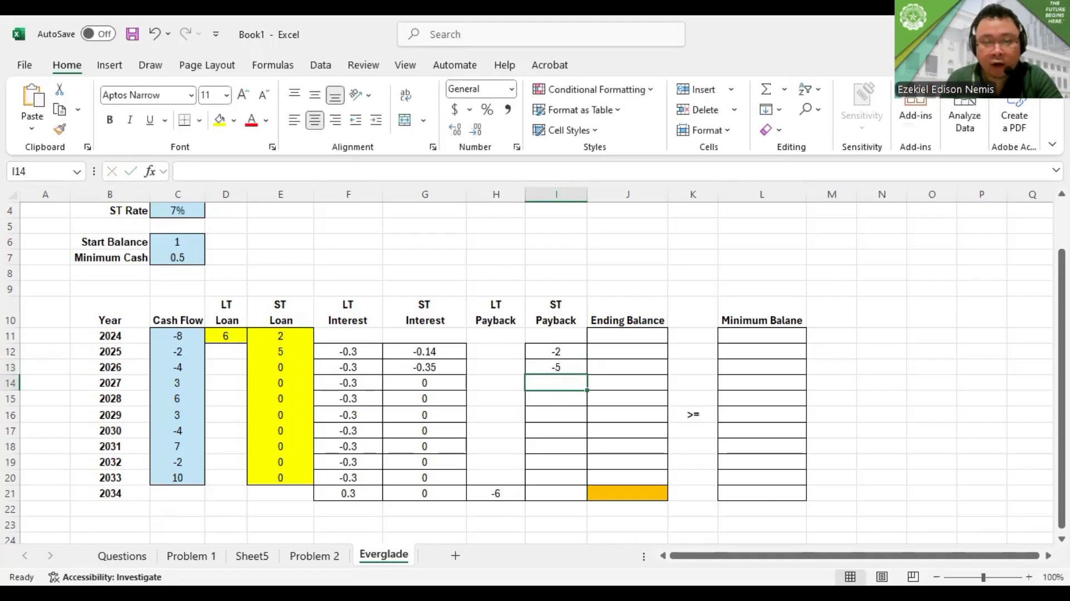
pyautogui.click(573, 370)
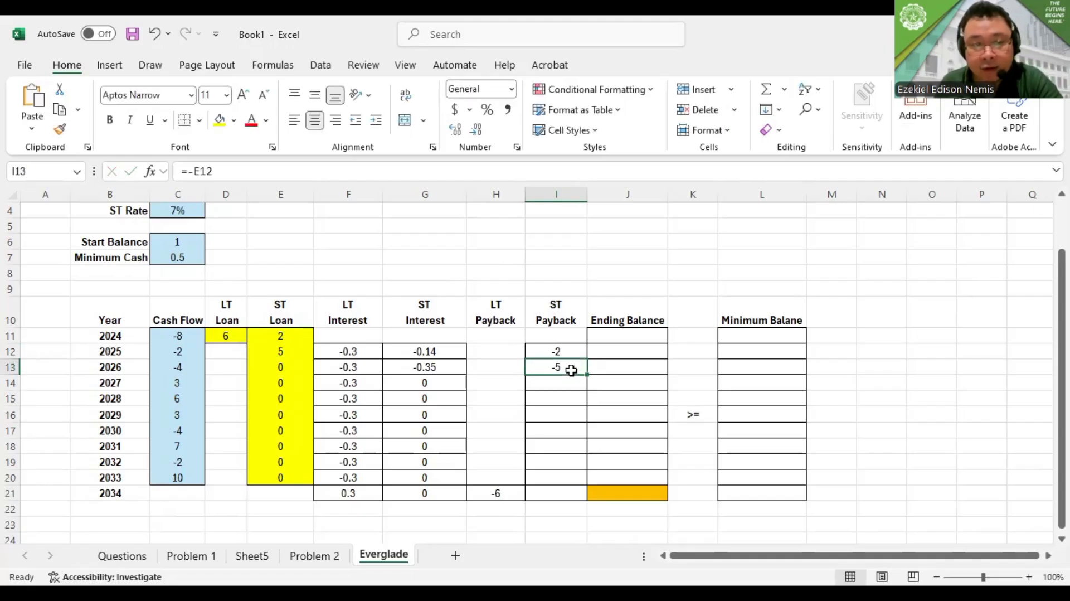
pyautogui.moveTo(588, 375); pyautogui.dragTo(588, 496)
# Check the ST payback formulas down to 2034 for correct references to the previous year's ST loan
pyautogui.click(563, 463)
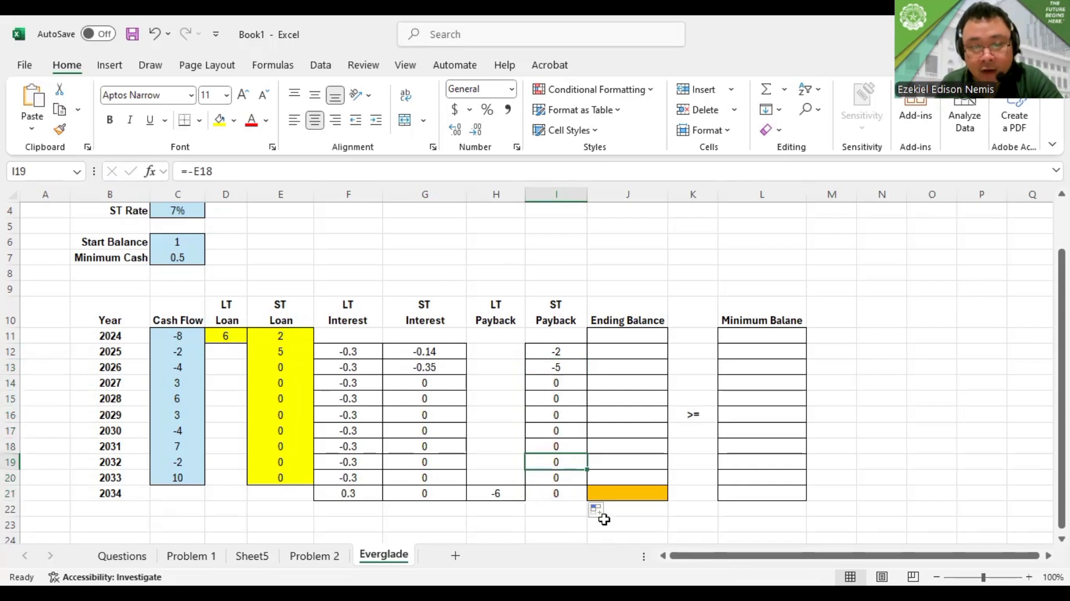
pyautogui.click(549, 487)
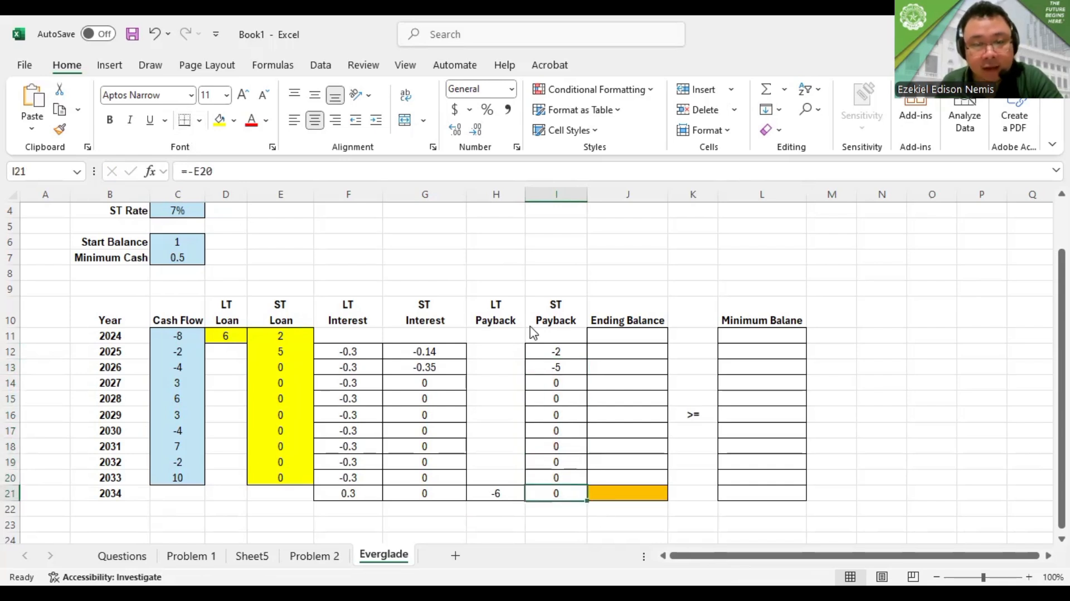
pyautogui.click(597, 382)
pyautogui.click(566, 400)
pyautogui.click(557, 456)
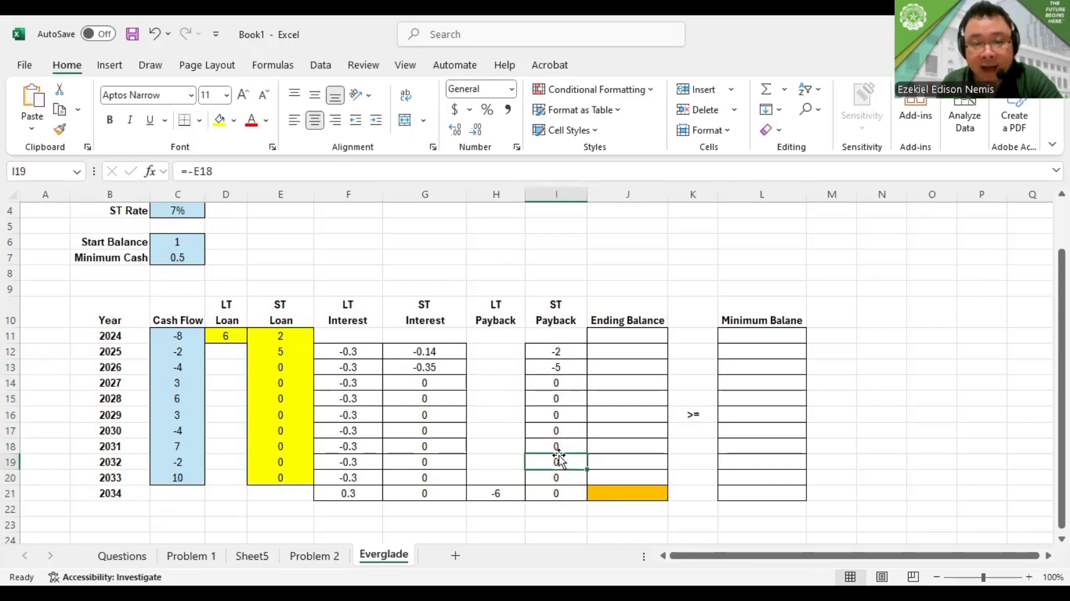
pyautogui.click(551, 383)
pyautogui.click(544, 337)
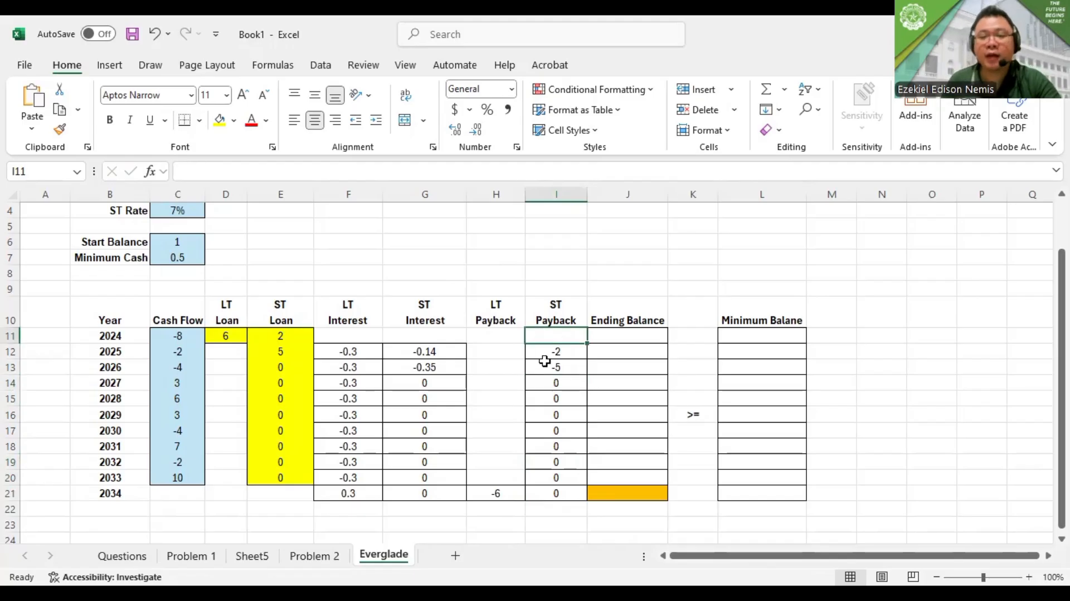
pyautogui.click(547, 365)
pyautogui.click(546, 414)
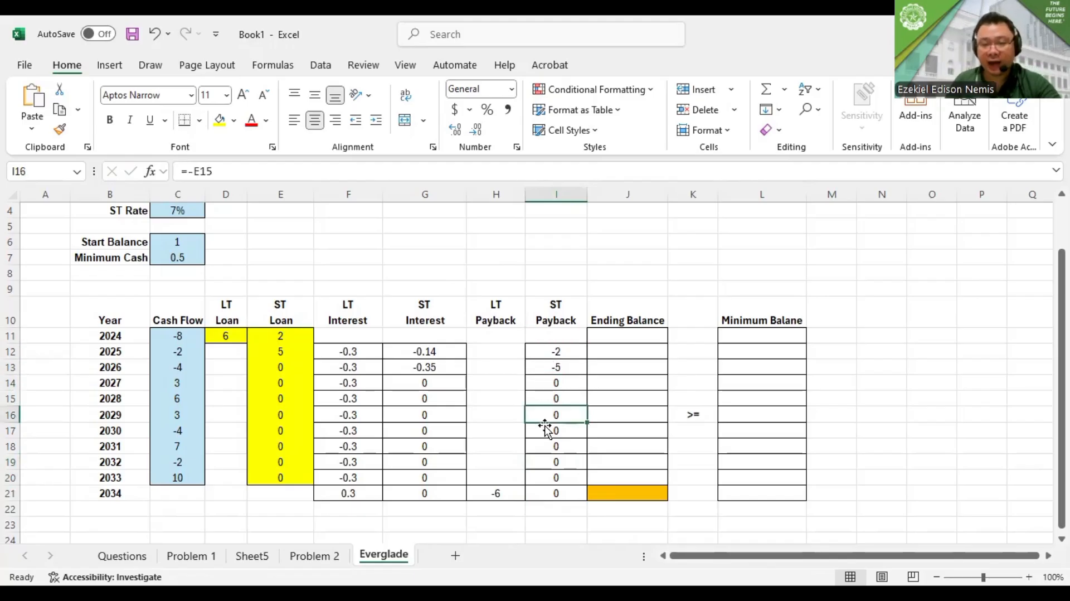
pyautogui.click(549, 493)
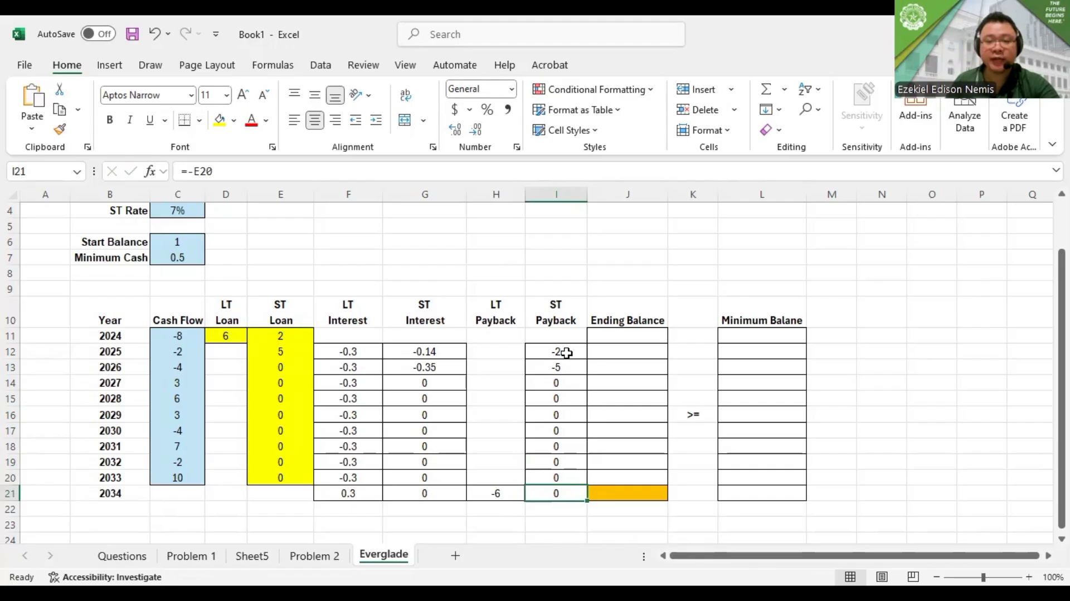
pyautogui.hotkey('alt', 'Tab')
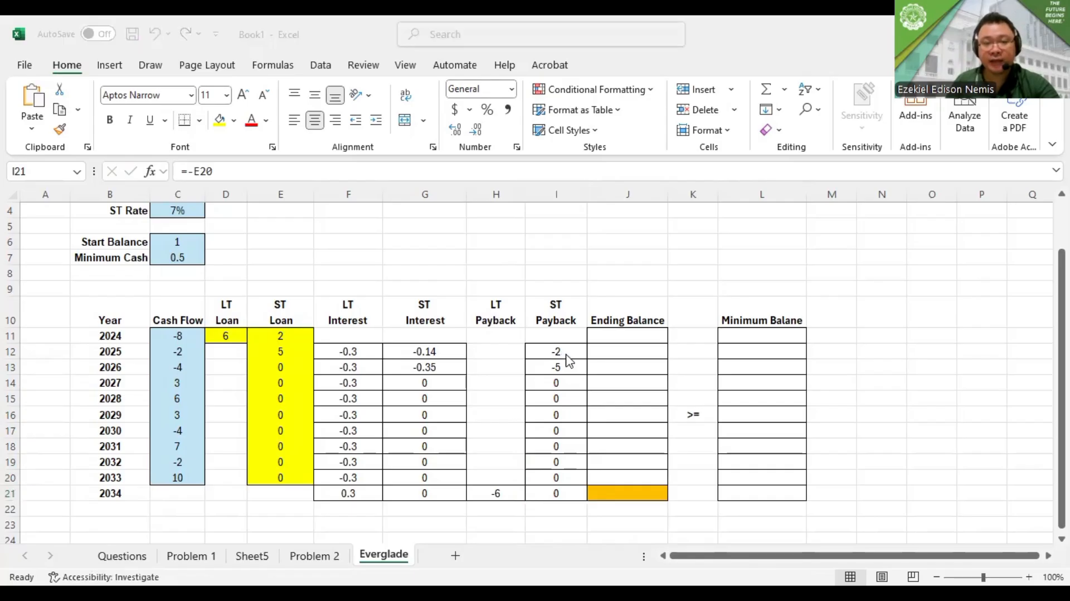
pyautogui.press('F2')
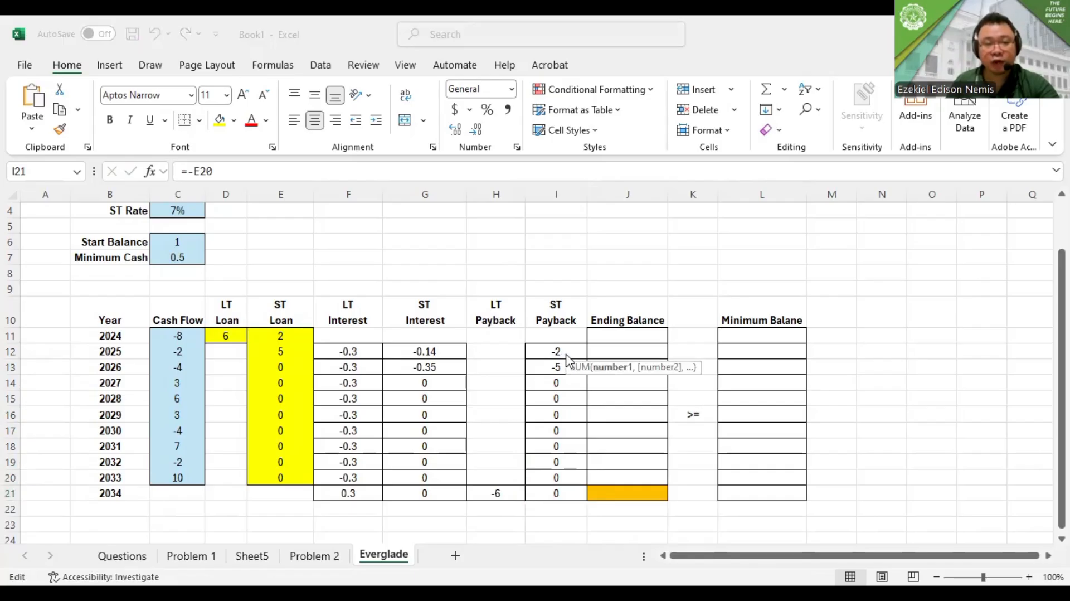
pyautogui.press('Escape')
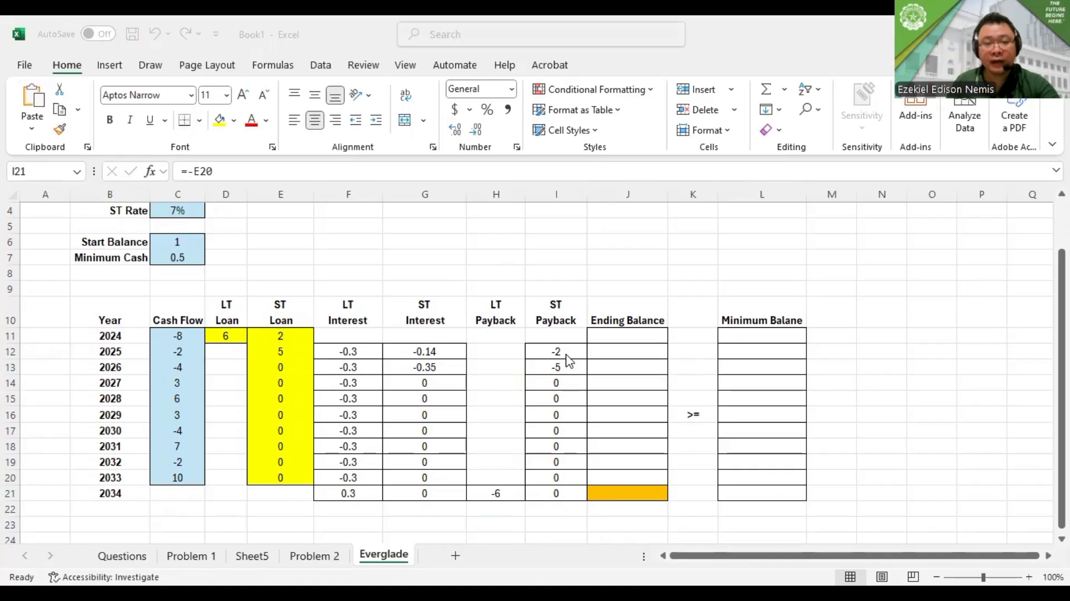
# Try the 2024 ending balance formula =C6+SUM(C11:I11) in J11 and clear the cell again
pyautogui.click(611, 338)
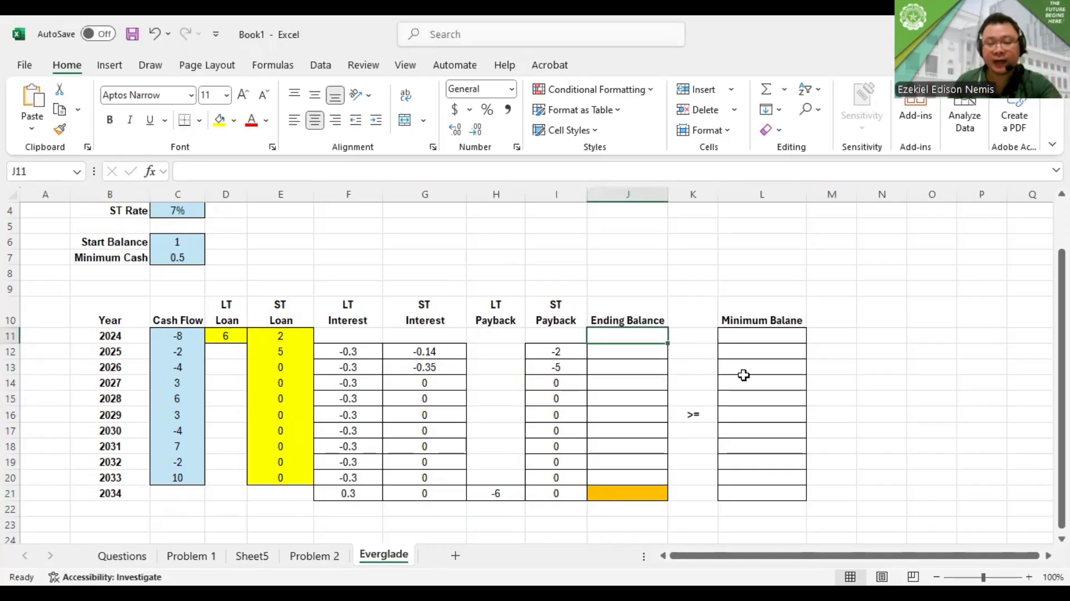
pyautogui.write('=')
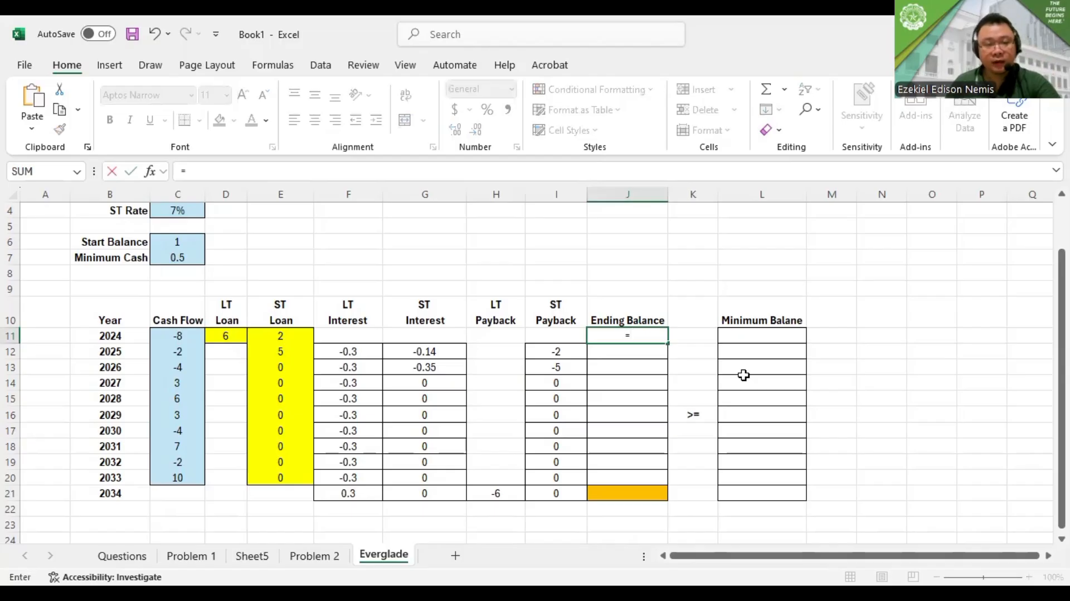
pyautogui.click(189, 240)
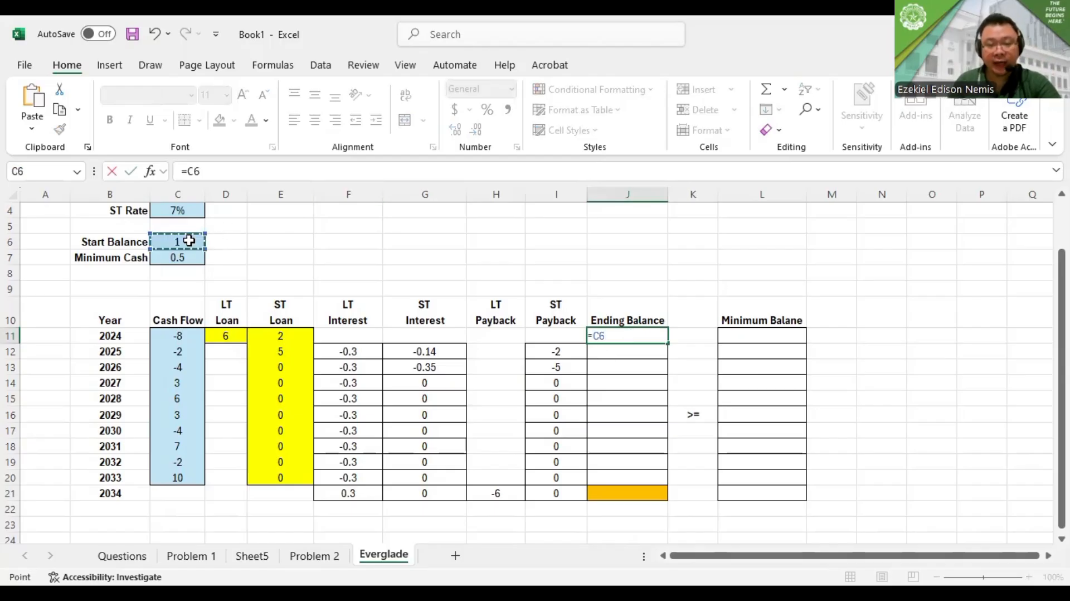
pyautogui.write('+')
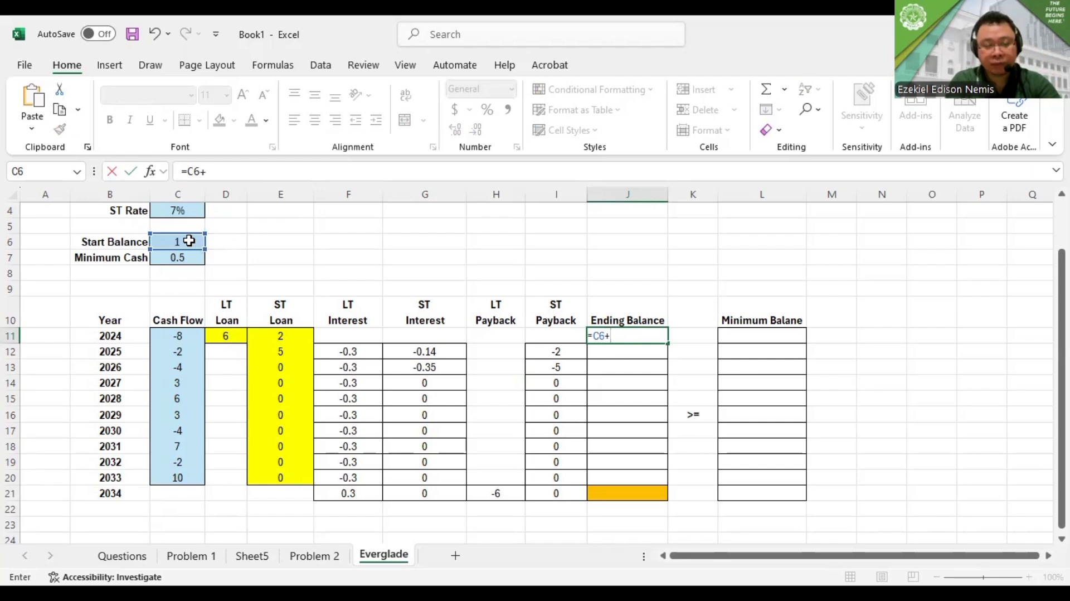
pyautogui.write('S')
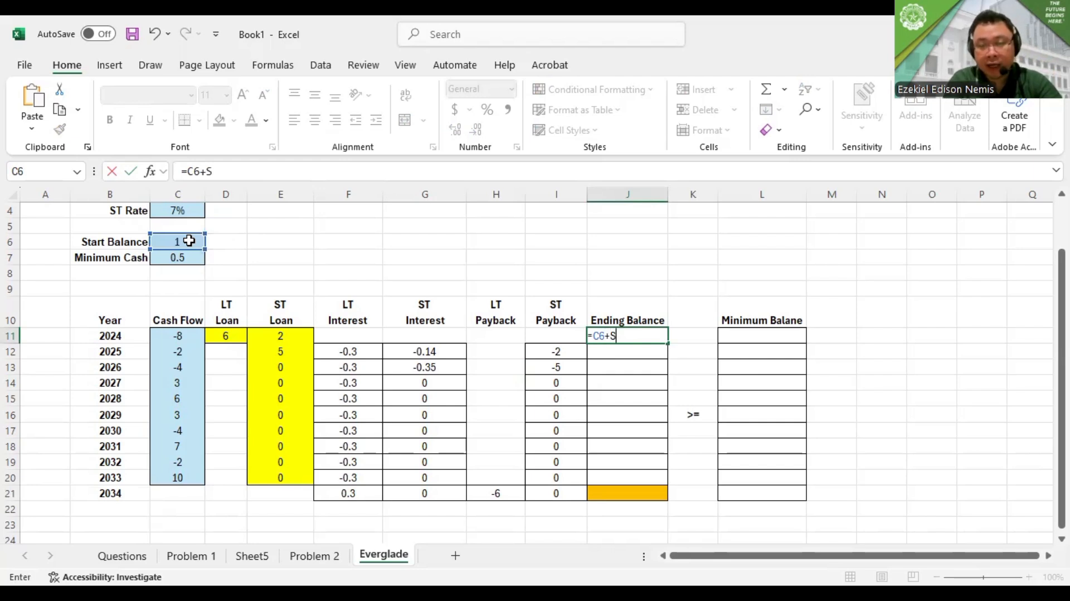
pyautogui.write('UM(')
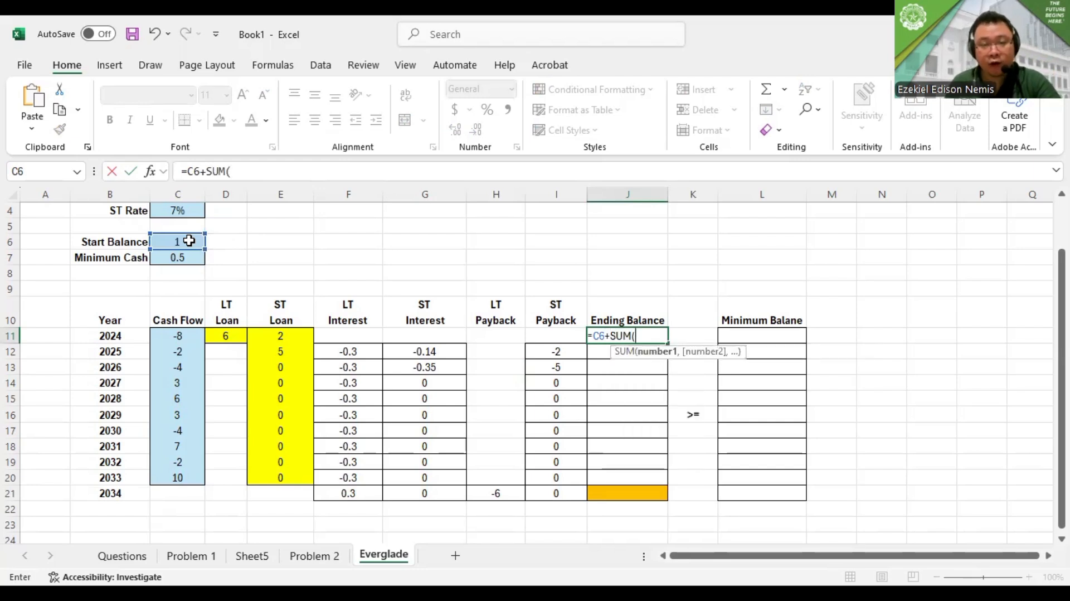
pyautogui.click(174, 336)
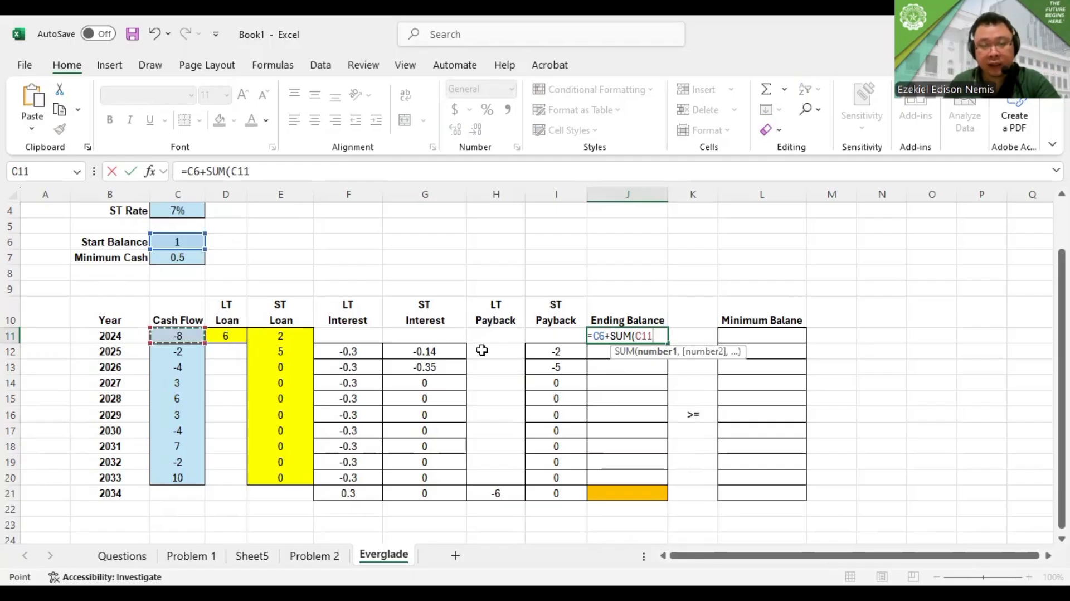
pyautogui.hotkey('shift', 'Right')
pyautogui.hotkey('shift', 'Right')
pyautogui.hotkey('shift', 'Right')
pyautogui.hotkey('shift', 'Right')
pyautogui.hotkey('shift', 'Right')
pyautogui.hotkey('shift', 'Right')
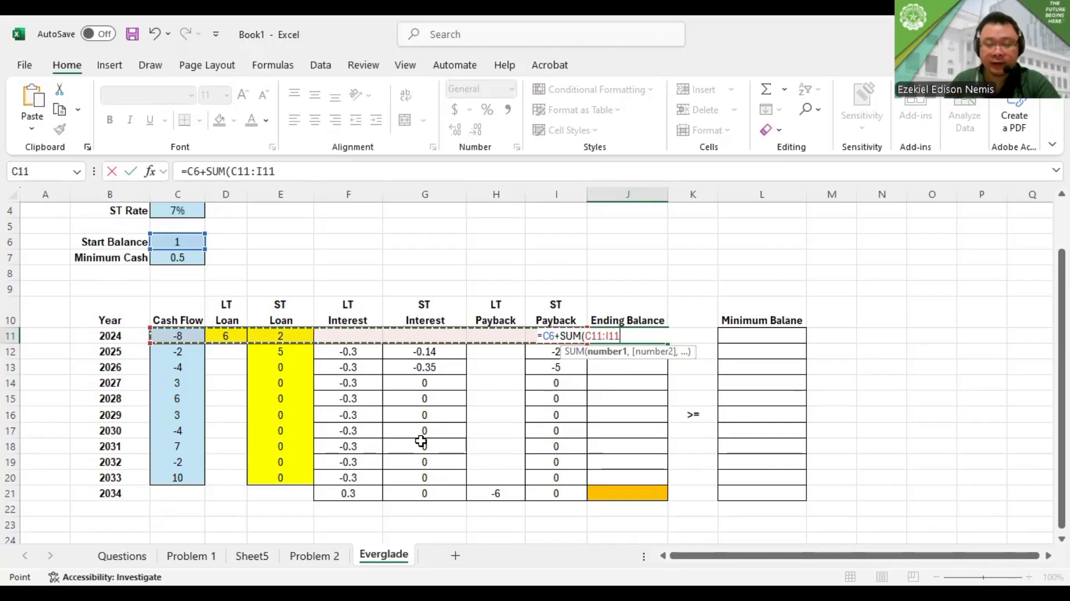
pyautogui.write(')')
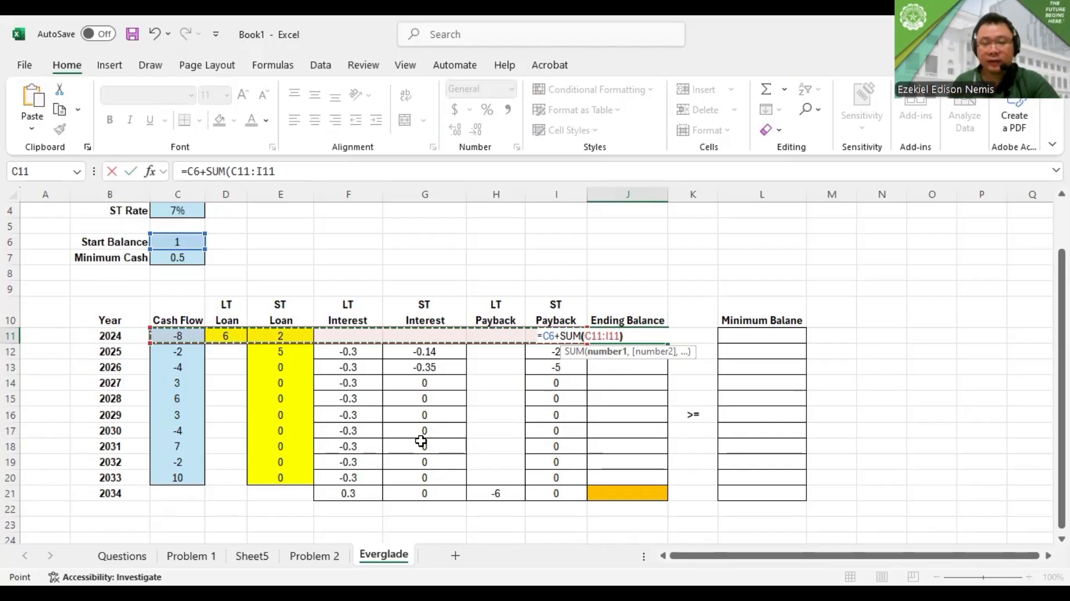
pyautogui.press('Return')
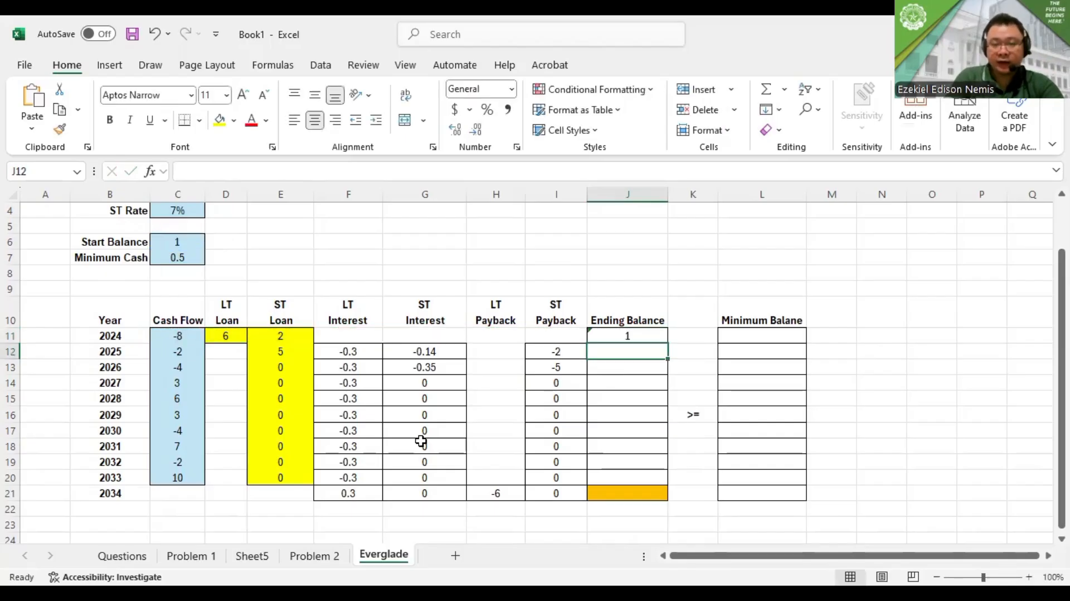
pyautogui.press('Up')
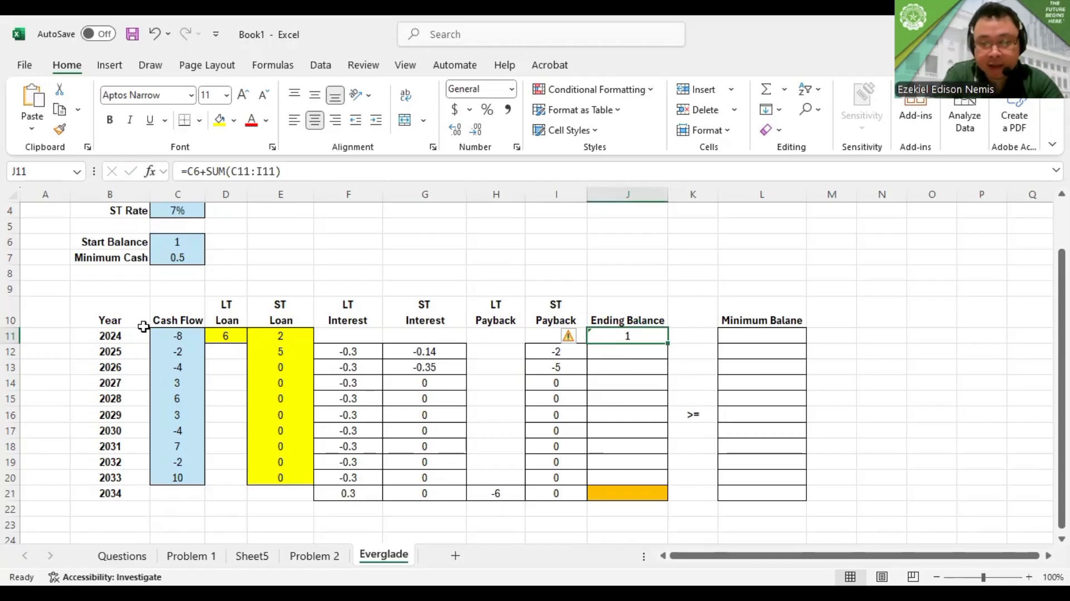
pyautogui.press('Delete')
# Enter the 2024 ending balance in J11 as the start balance plus that year's flows, =C6+SUM(C11:I11)
pyautogui.write('=')
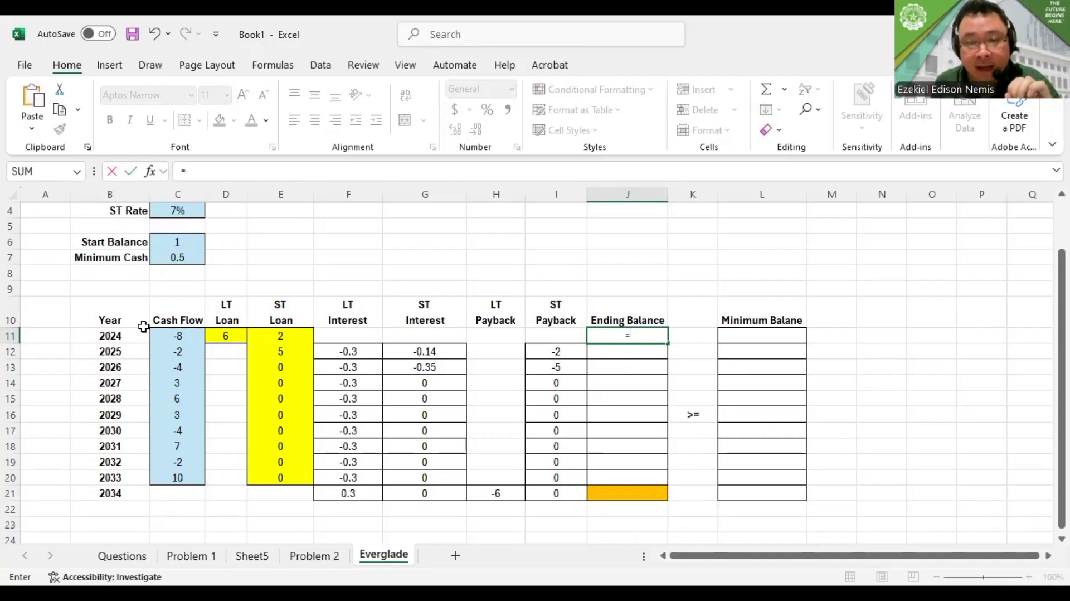
pyautogui.click(173, 239)
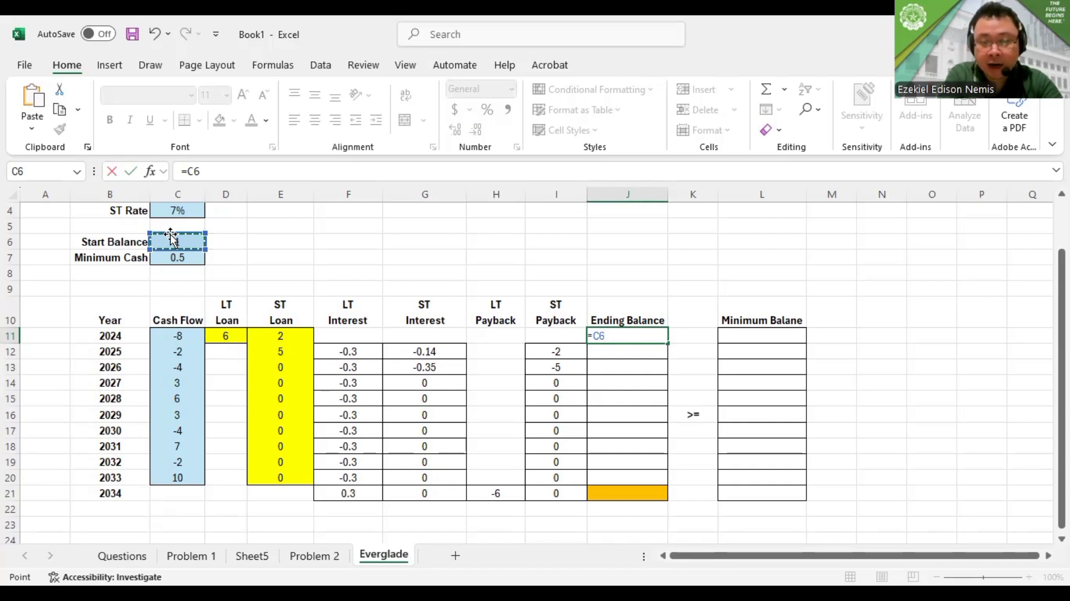
pyautogui.write('+')
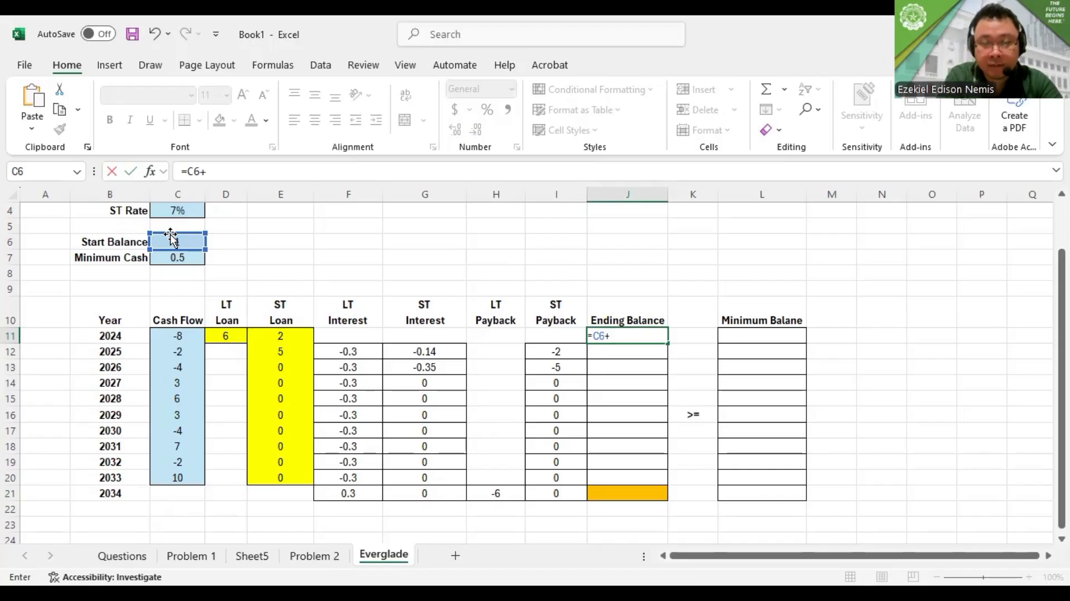
pyautogui.write('SUM')
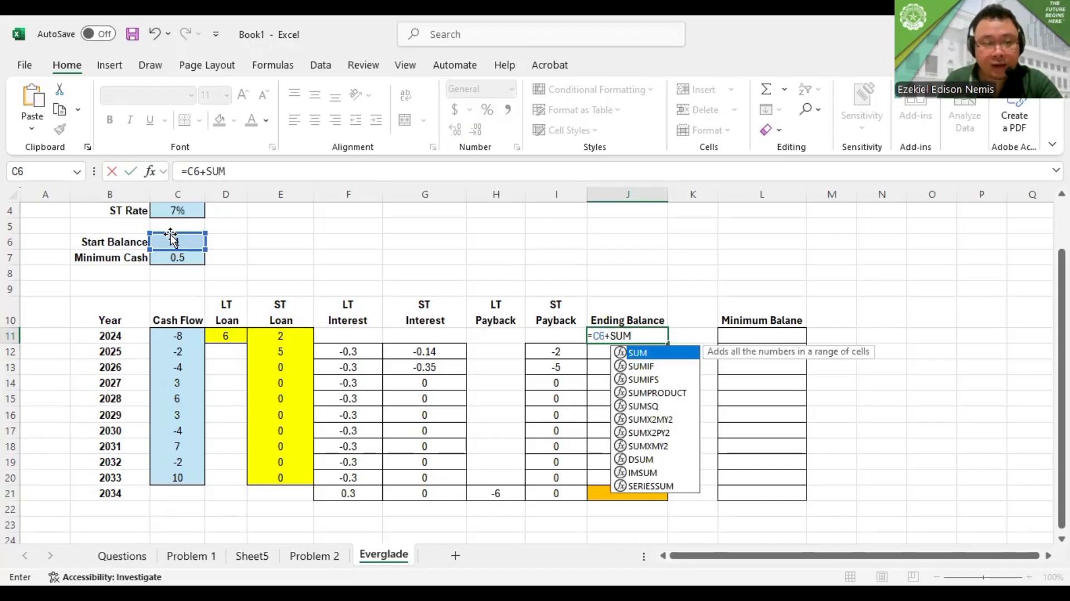
pyautogui.write('(')
pyautogui.click(179, 335)
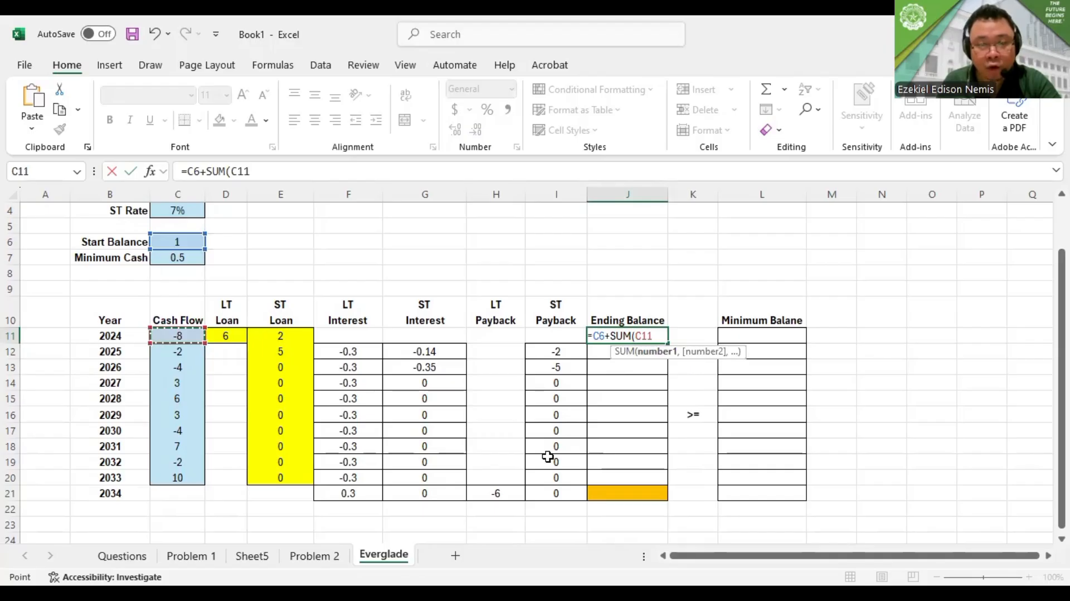
pyautogui.hotkey('shift', 'Right')
pyautogui.hotkey('shift', 'Right')
pyautogui.hotkey('shift', 'Right')
pyautogui.hotkey('shift', 'Right')
pyautogui.hotkey('shift', 'Right')
pyautogui.hotkey('shift', 'Right')
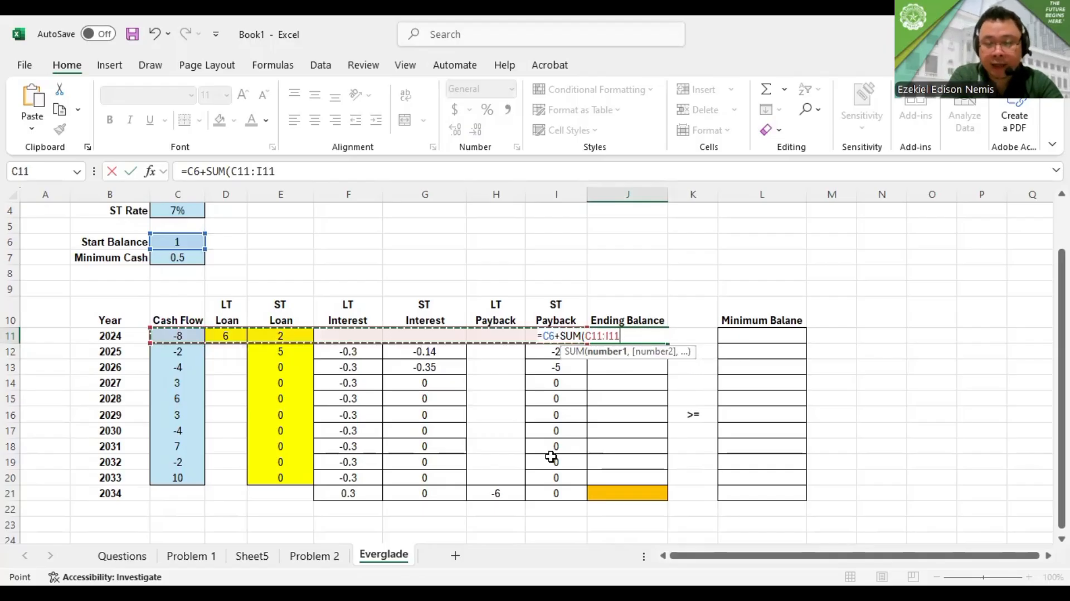
pyautogui.write(')')
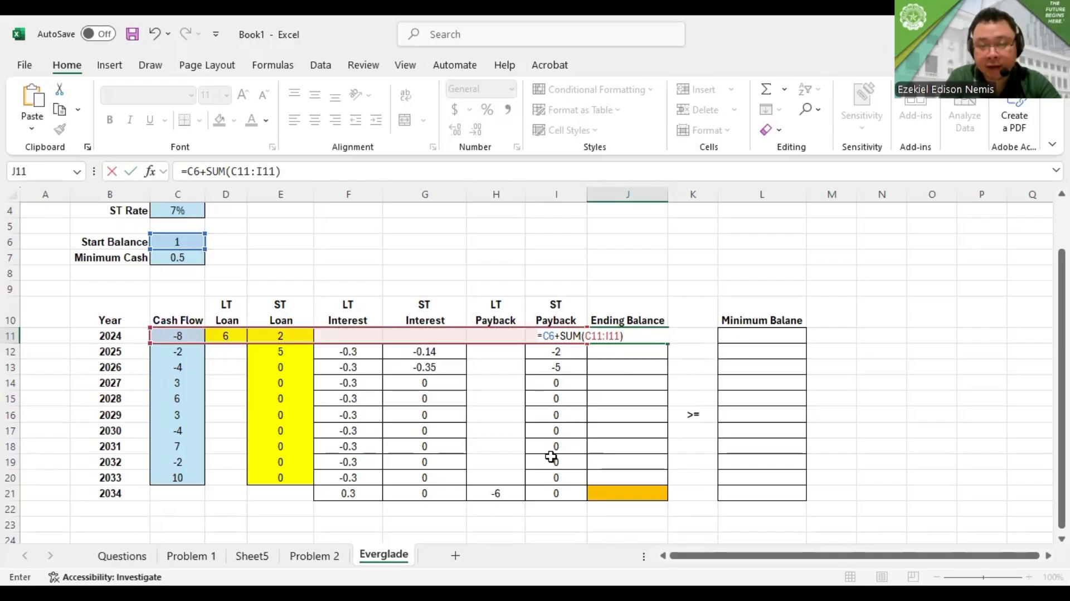
pyautogui.press('Return')
pyautogui.press('Up')
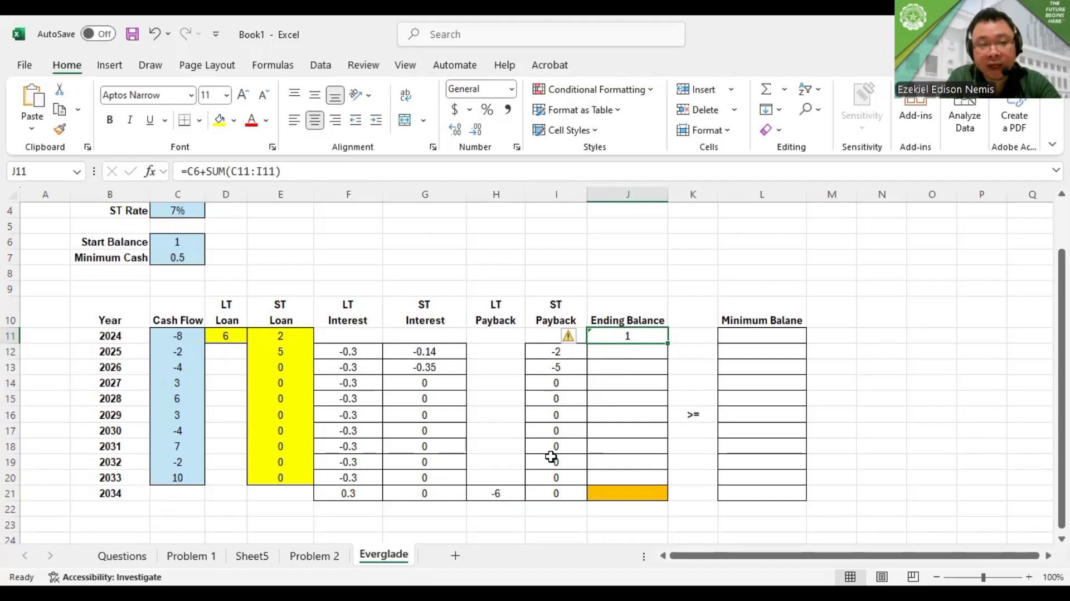
# Review the start balance, 2024 cash flow and ST loan behind the 2024 ending balance, and compare the 2024 and 2025 rows
pyautogui.click(171, 239)
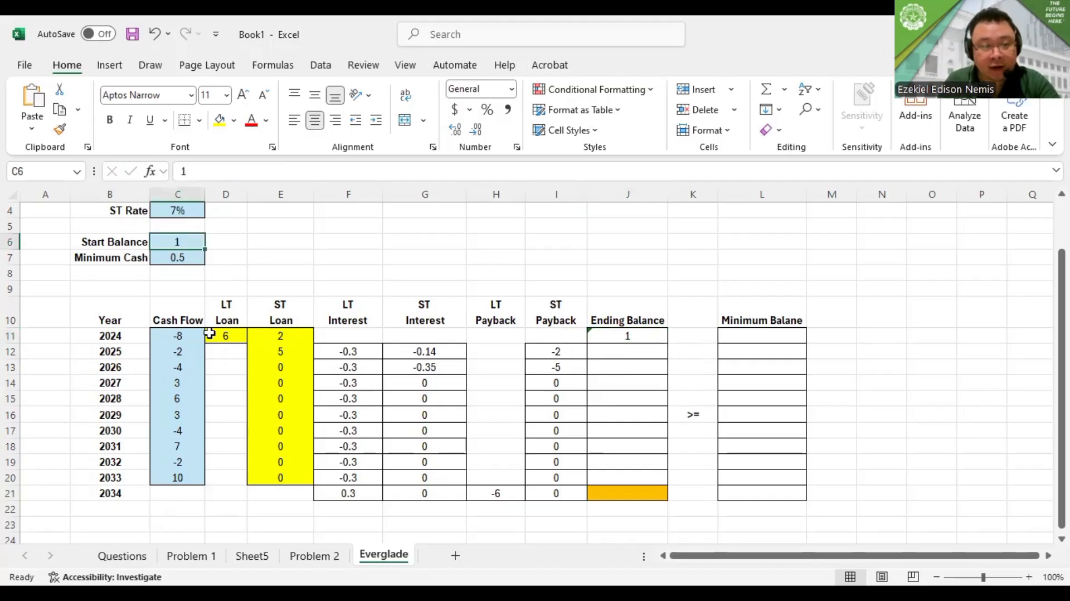
pyautogui.click(118, 334)
pyautogui.click(178, 334)
pyautogui.click(280, 335)
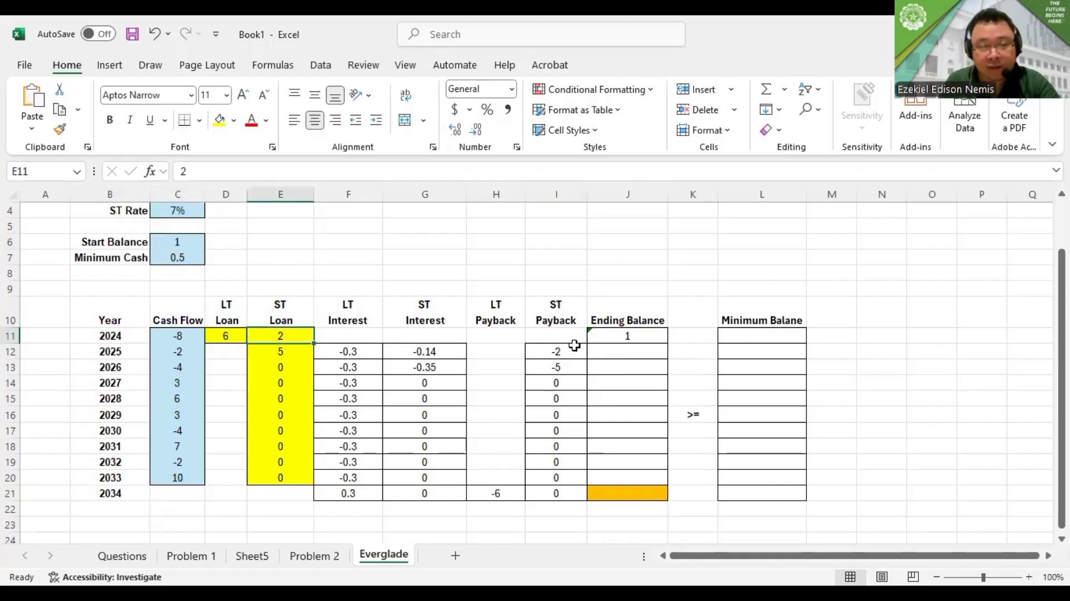
pyautogui.click(627, 350)
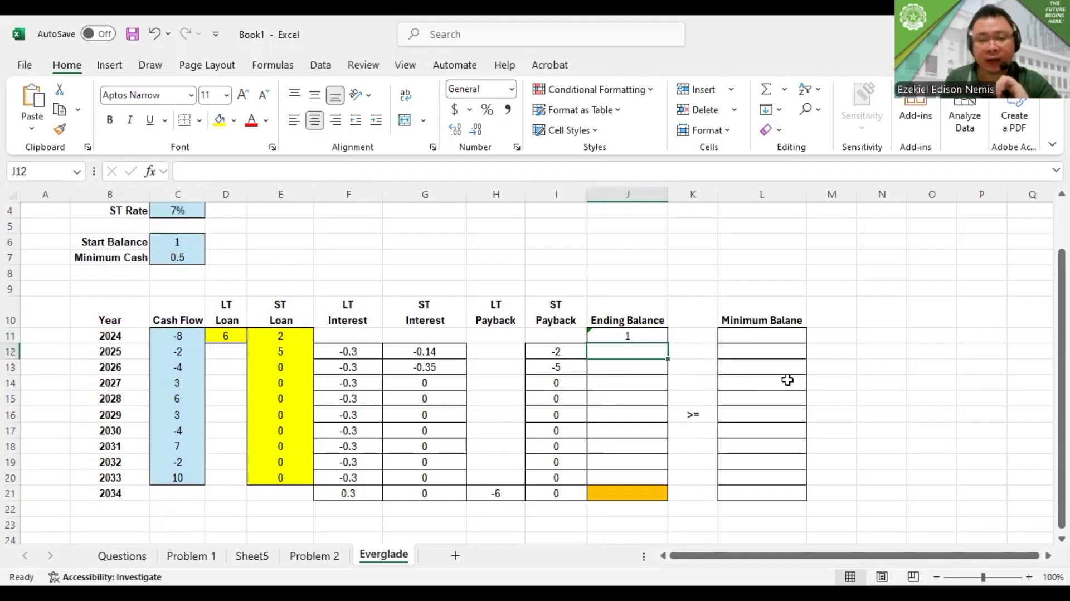
pyautogui.click(613, 335)
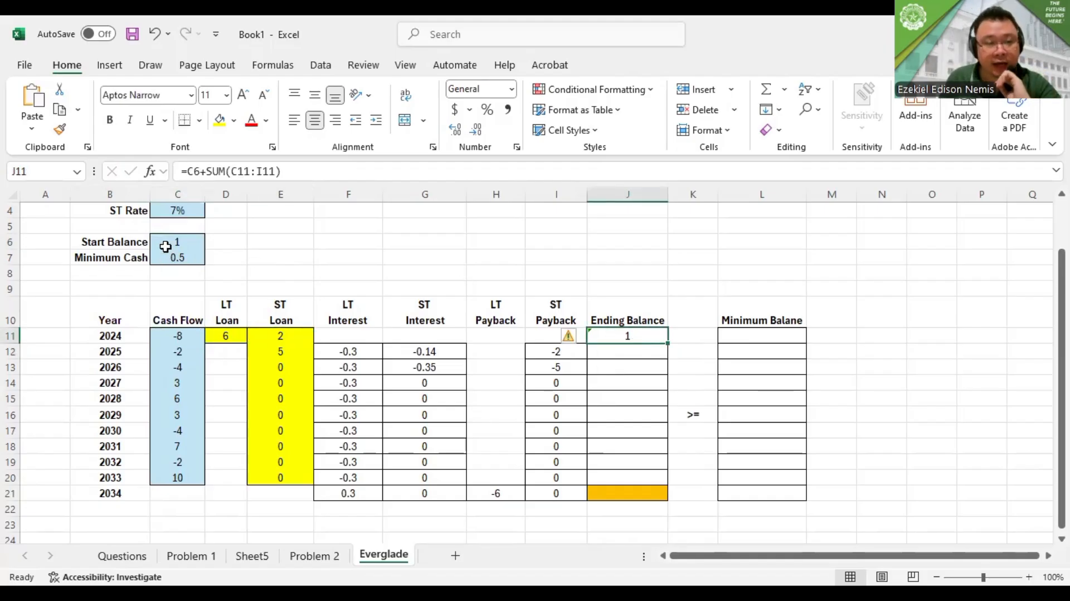
pyautogui.click(165, 246)
pyautogui.click(639, 349)
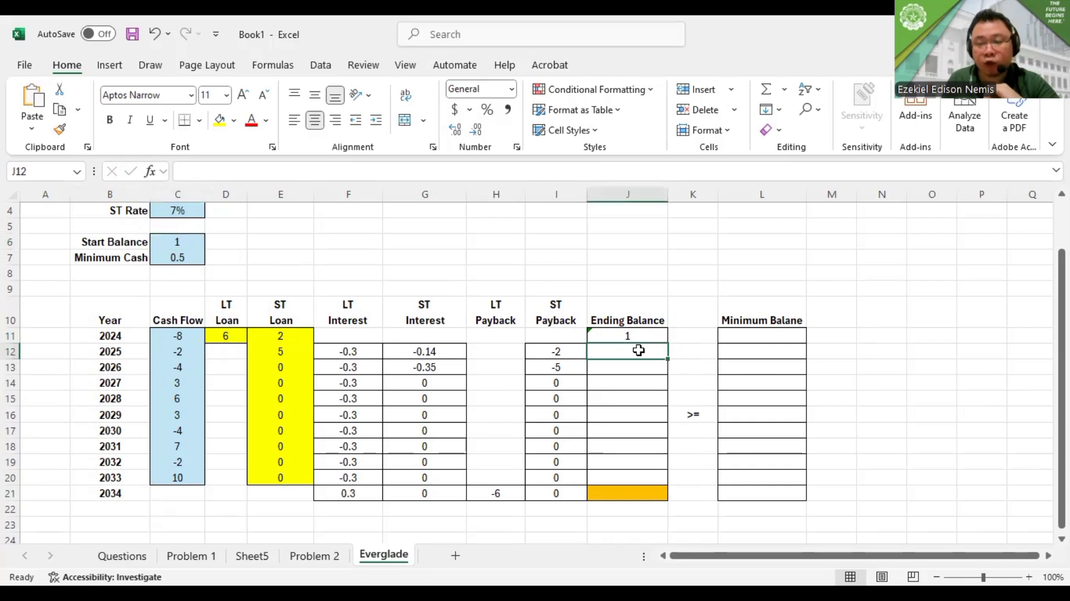
pyautogui.moveTo(92, 335); pyautogui.dragTo(654, 343)
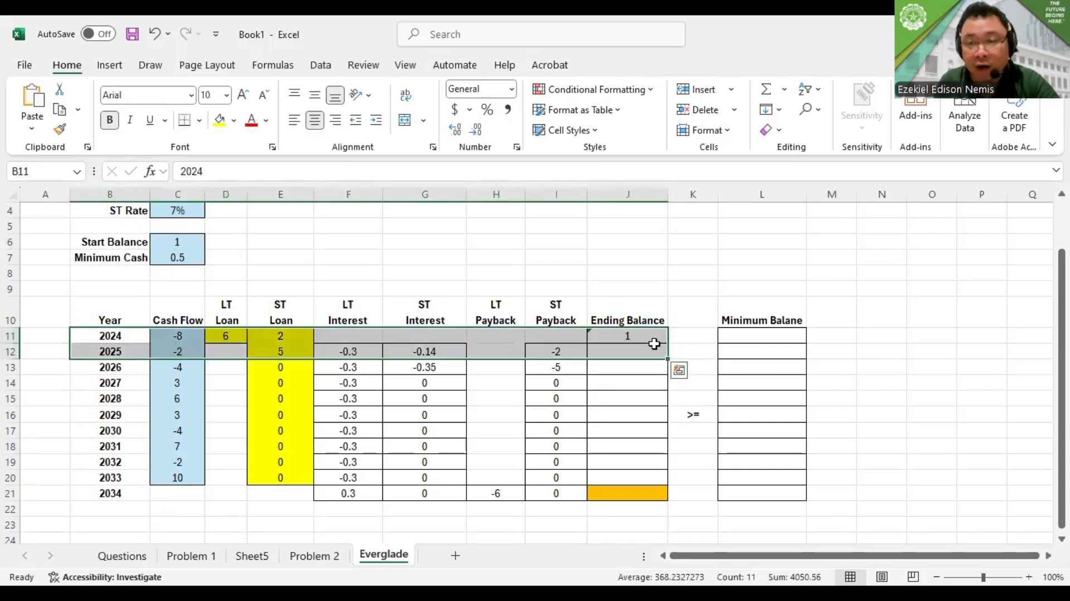
pyautogui.click(644, 377)
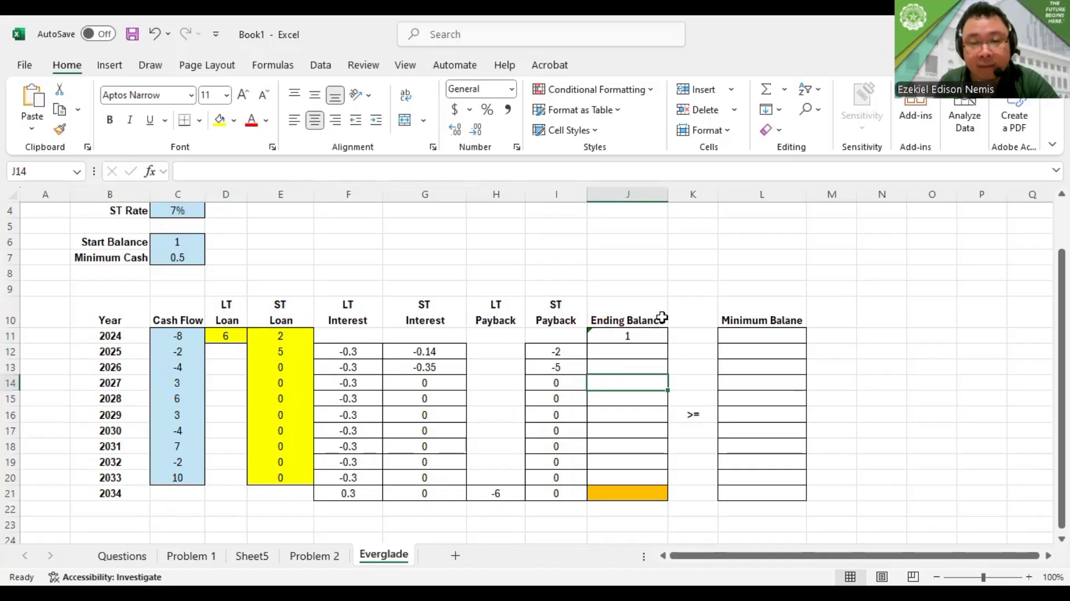
pyautogui.click(645, 334)
# Enter the 2025 ending balance in J12 as the previous ending balance plus the row's flows, =J11+SUM(C12:I12)
pyautogui.click(635, 352)
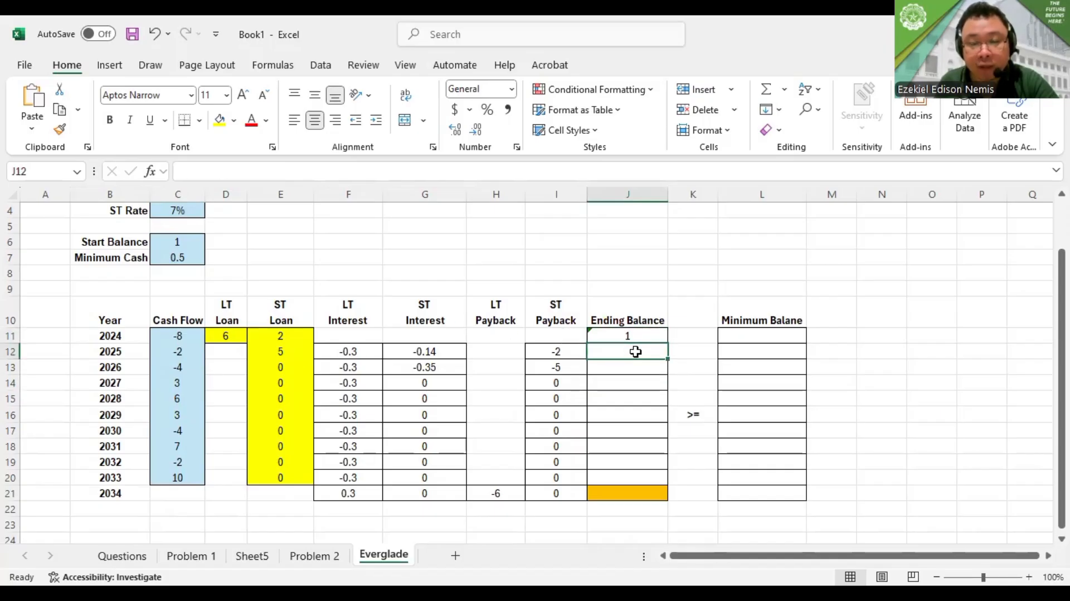
pyautogui.write('=')
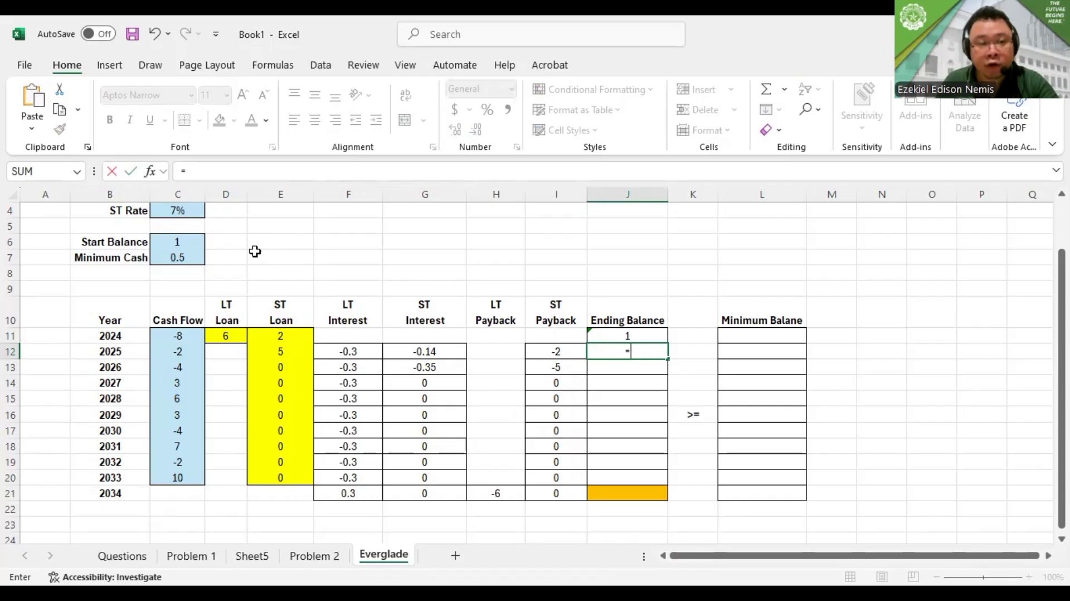
pyautogui.click(623, 335)
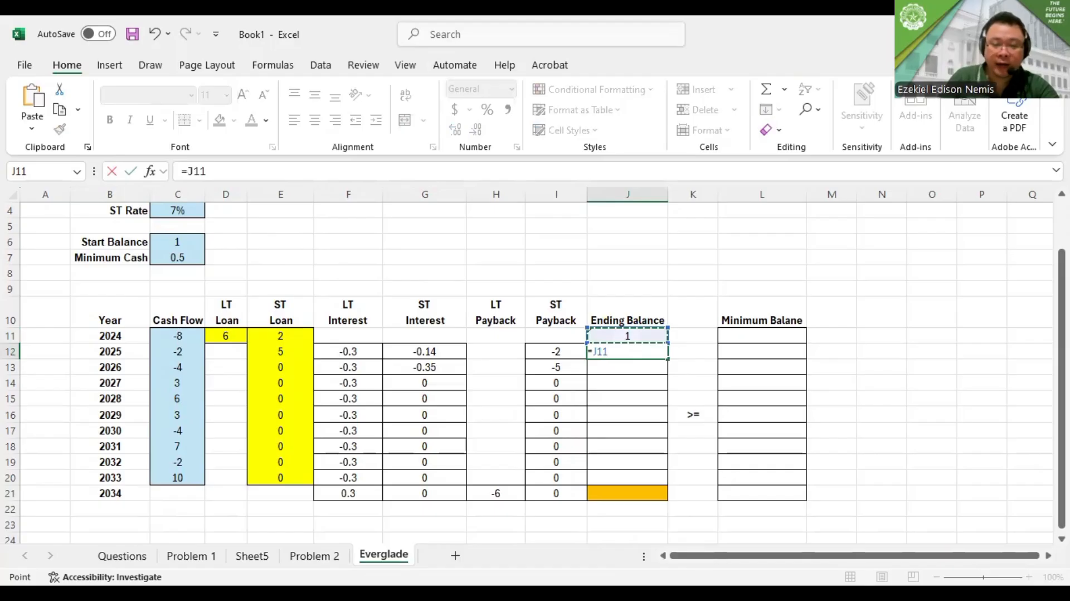
pyautogui.write('+')
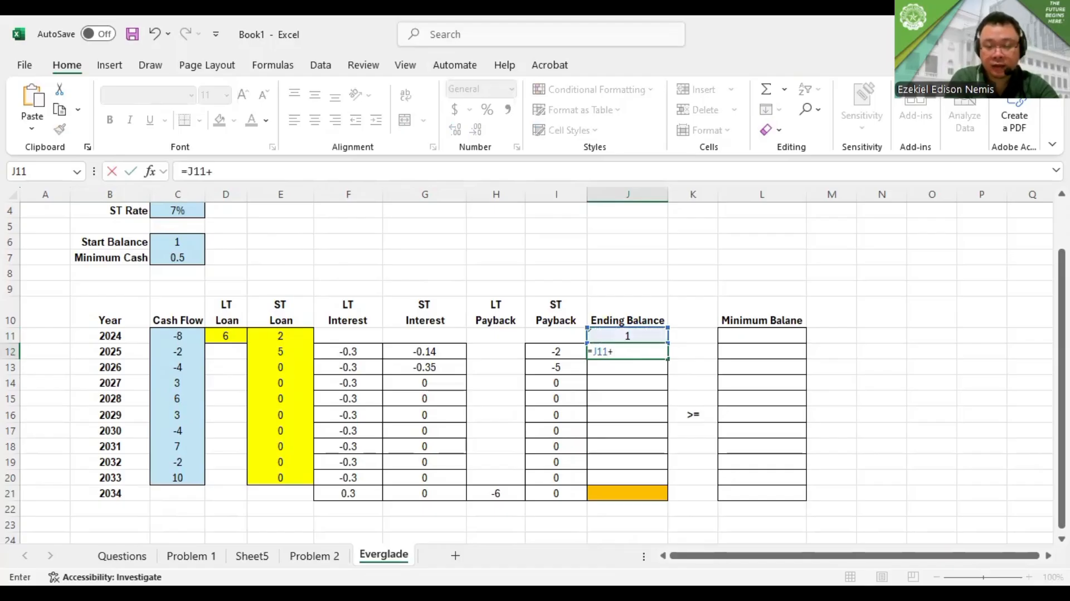
pyautogui.write('SUM(')
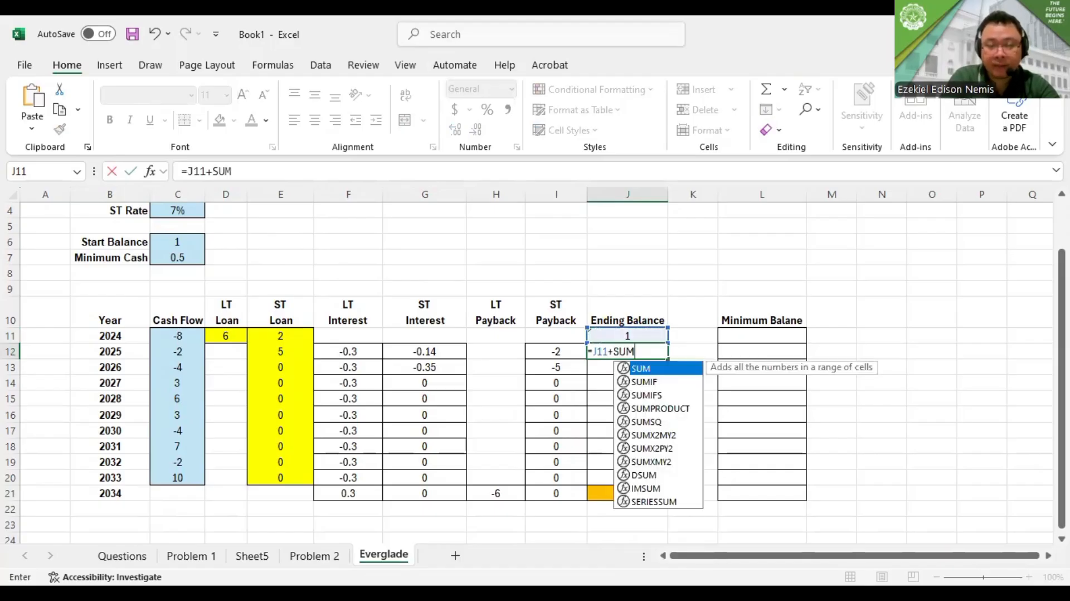
pyautogui.click(182, 350)
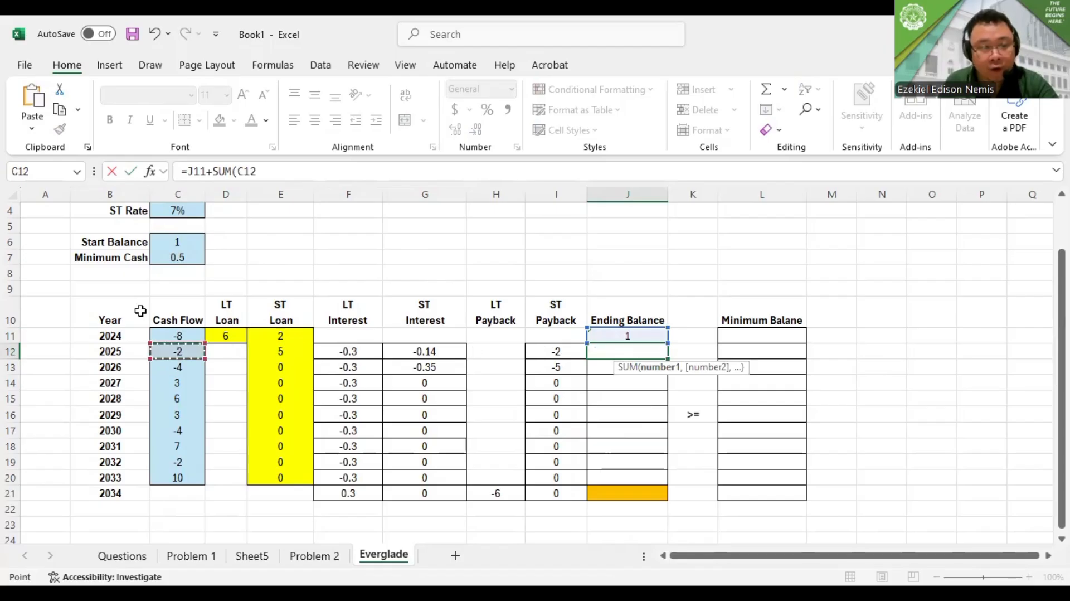
pyautogui.hotkey('ctrl', 'shift', 'Right')
pyautogui.hotkey('ctrl', 'shift', 'Right')
pyautogui.hotkey('ctrl', 'shift', 'Right')
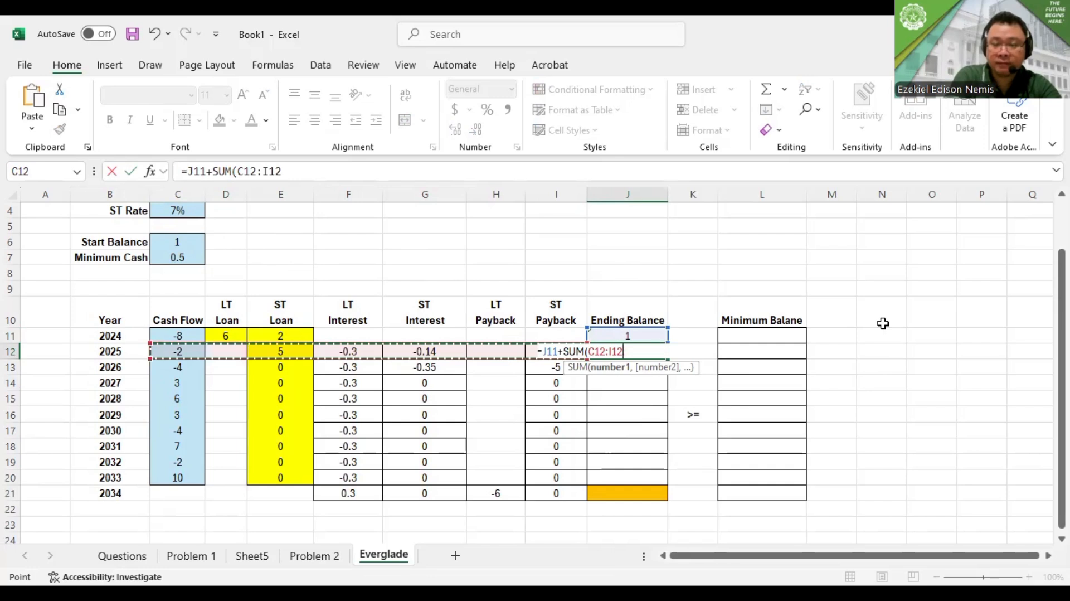
pyautogui.write(')')
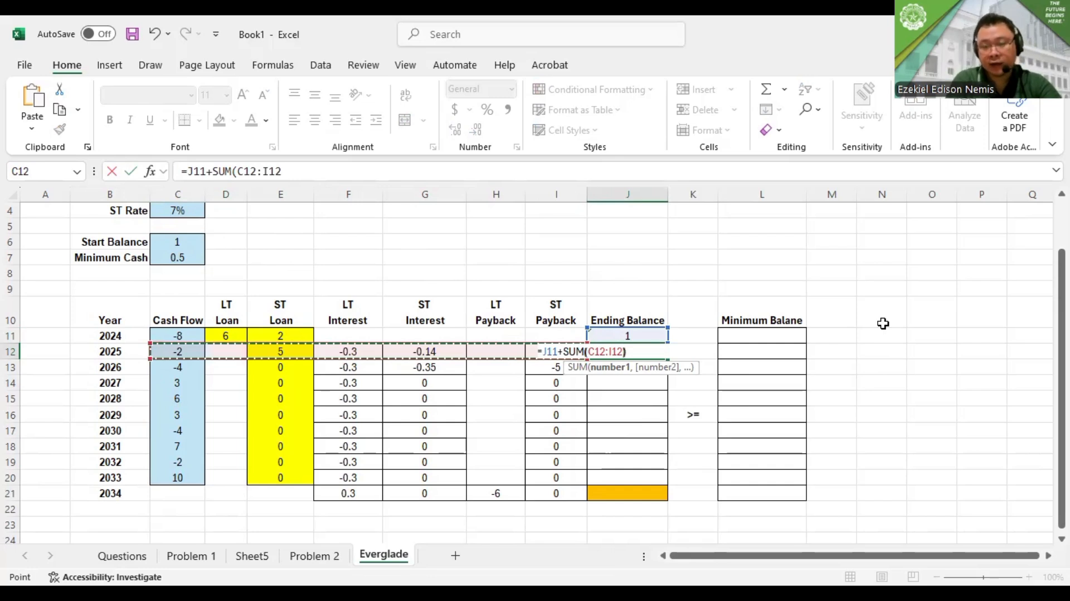
pyautogui.press('Return')
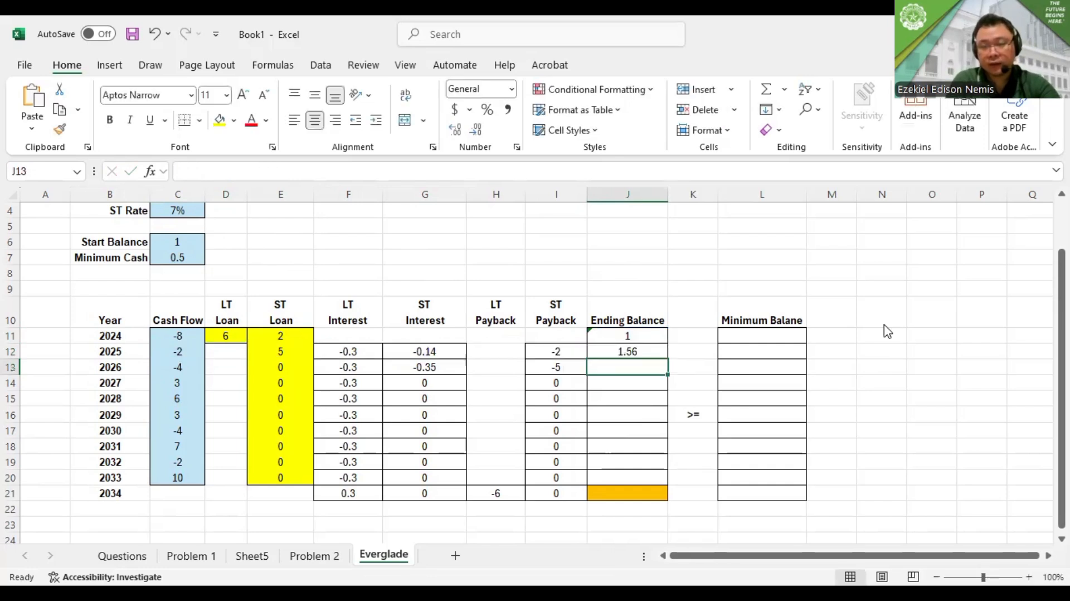
# Enter the 2026 ending balance formula =J12+SUM(C13:I13) in J13
pyautogui.hotkey('alt', 'Tab')
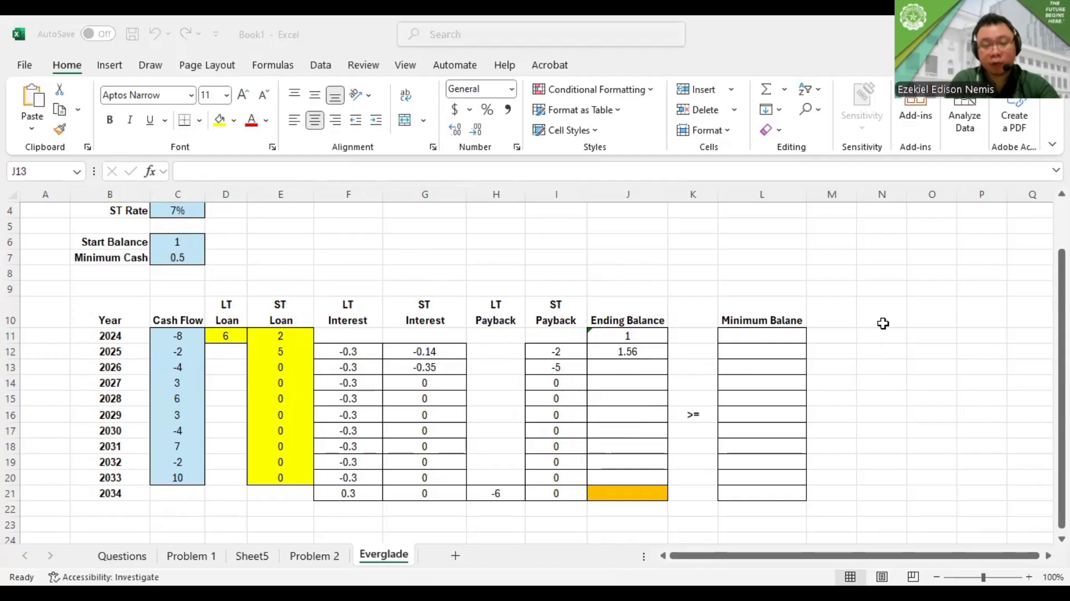
pyautogui.hotkey('alt', 'Tab')
pyautogui.write('=')
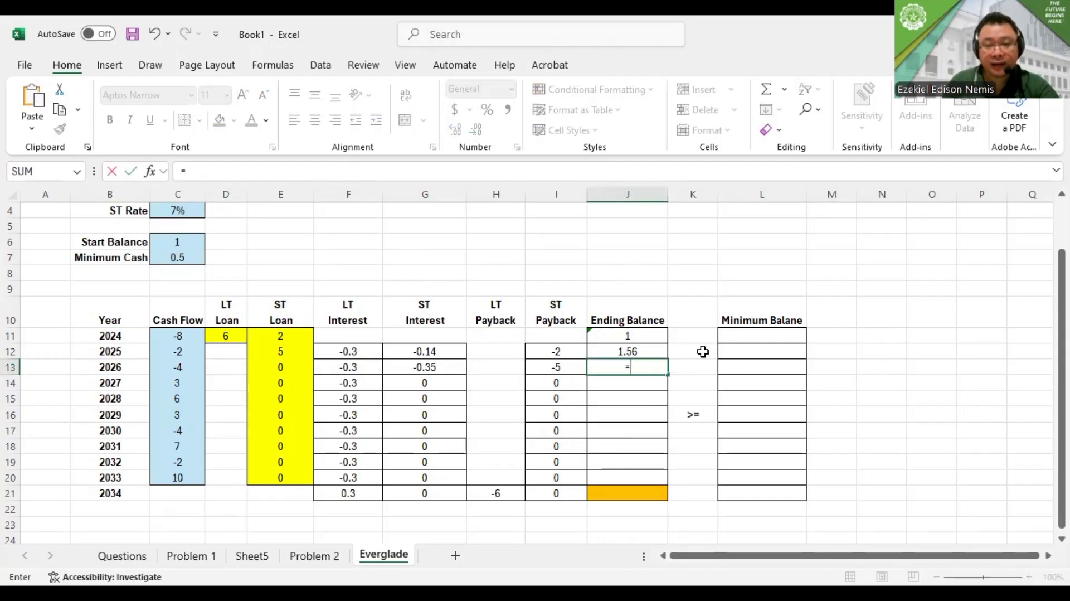
pyautogui.click(652, 350)
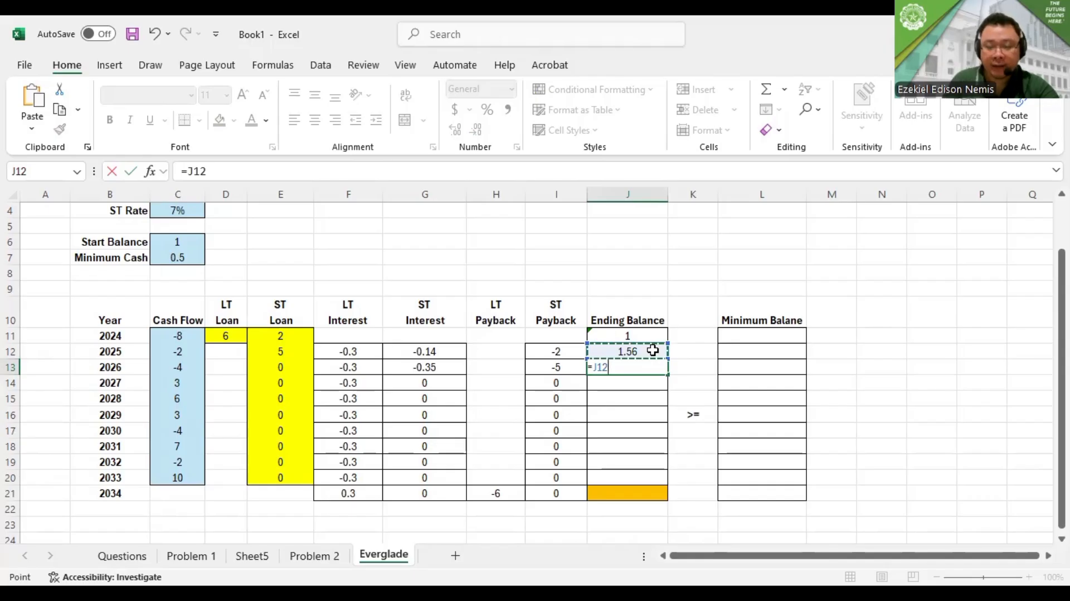
pyautogui.write('+')
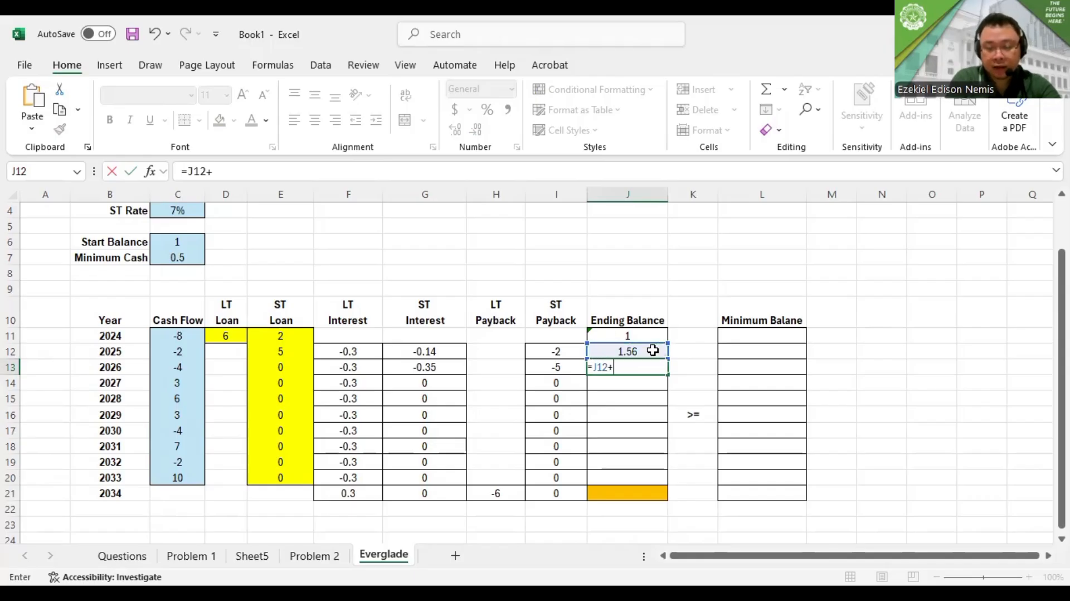
pyautogui.write('SUM')
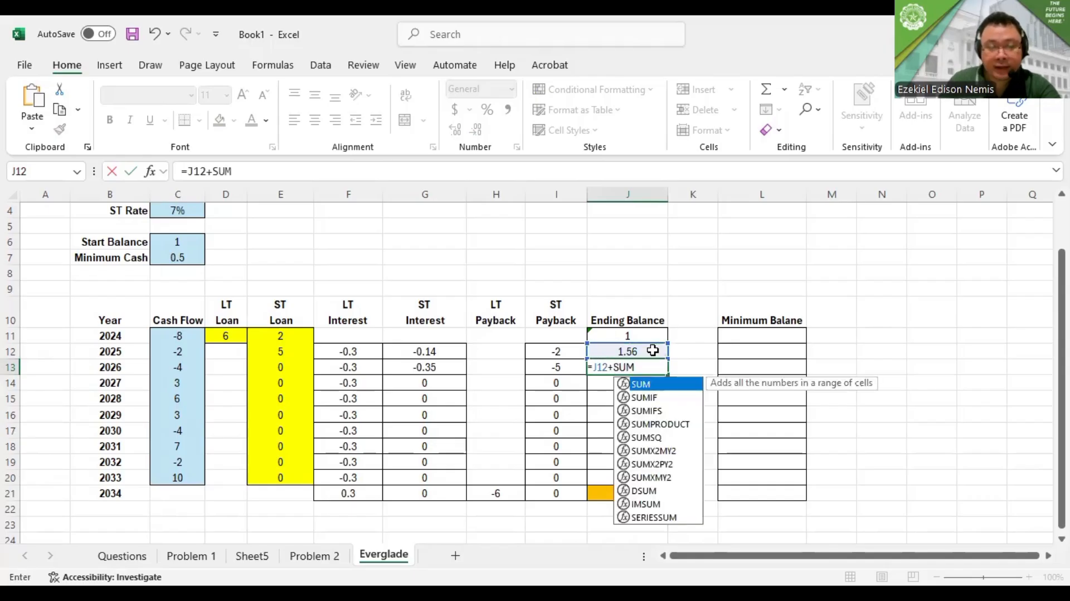
pyautogui.write('(')
pyautogui.click(172, 365)
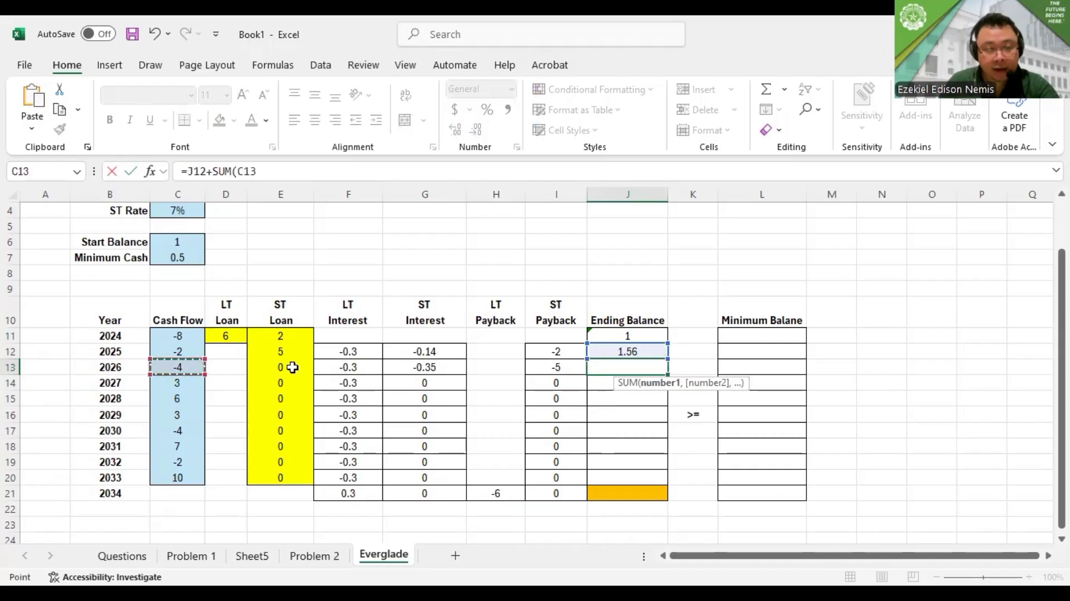
pyautogui.keyDown('shift'); pyautogui.click(562, 367); pyautogui.keyUp('shift')
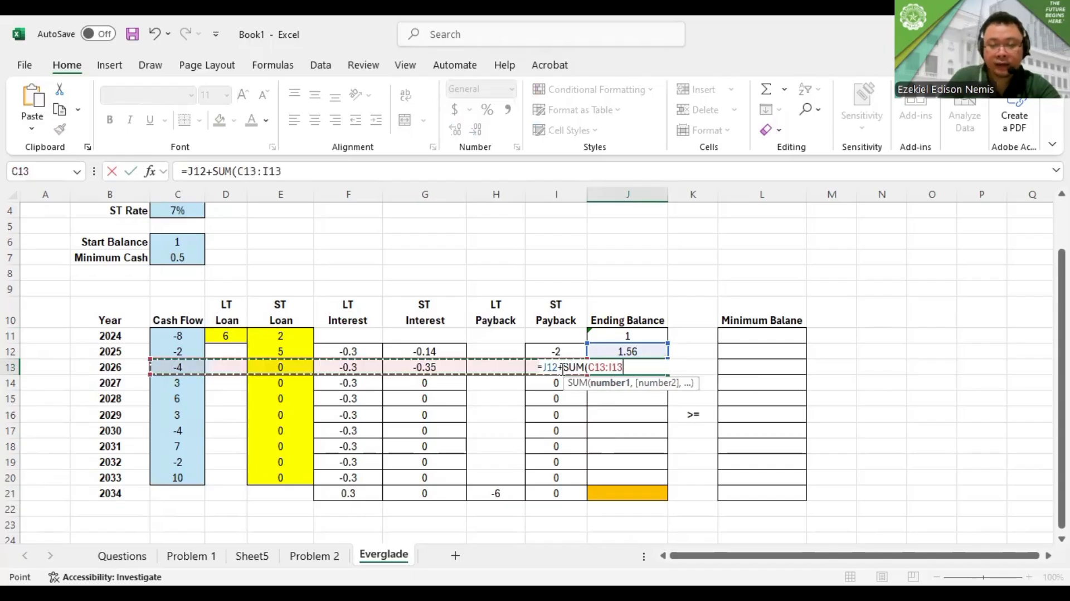
pyautogui.write(')')
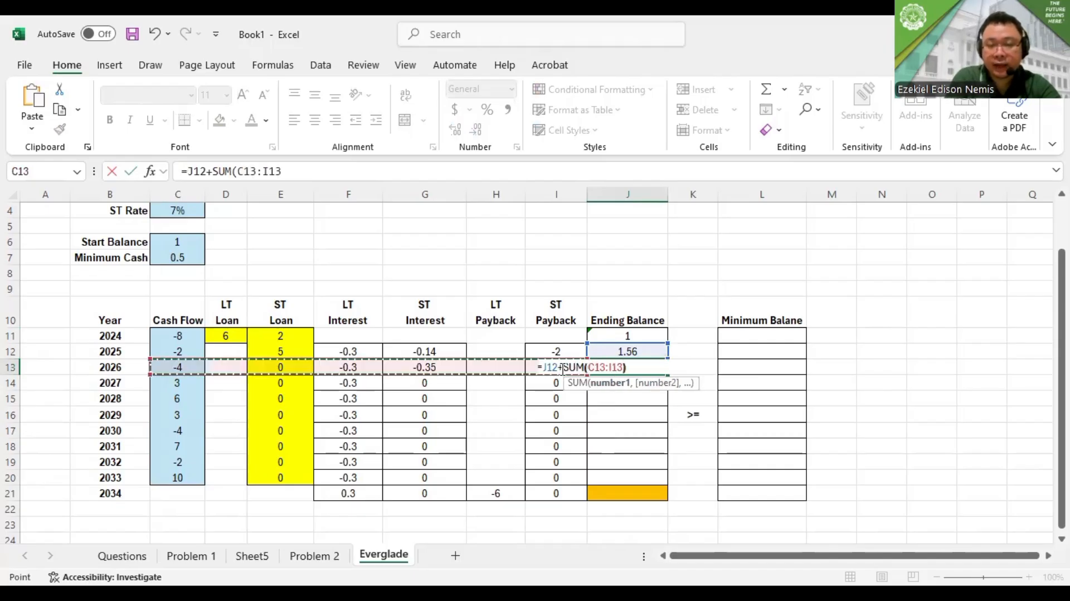
pyautogui.press('Return')
pyautogui.click(632, 365)
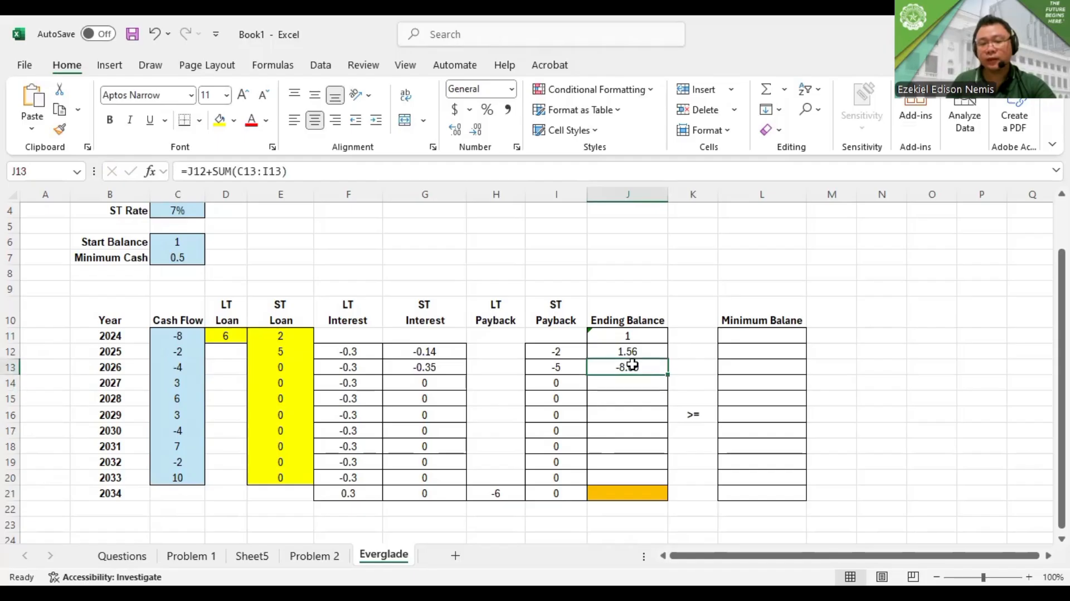
# Enter the 2027 ending balance formula =J13+SUM(C14:I14) in J14 and fill it down through the 2034 row, J21
pyautogui.click(635, 381)
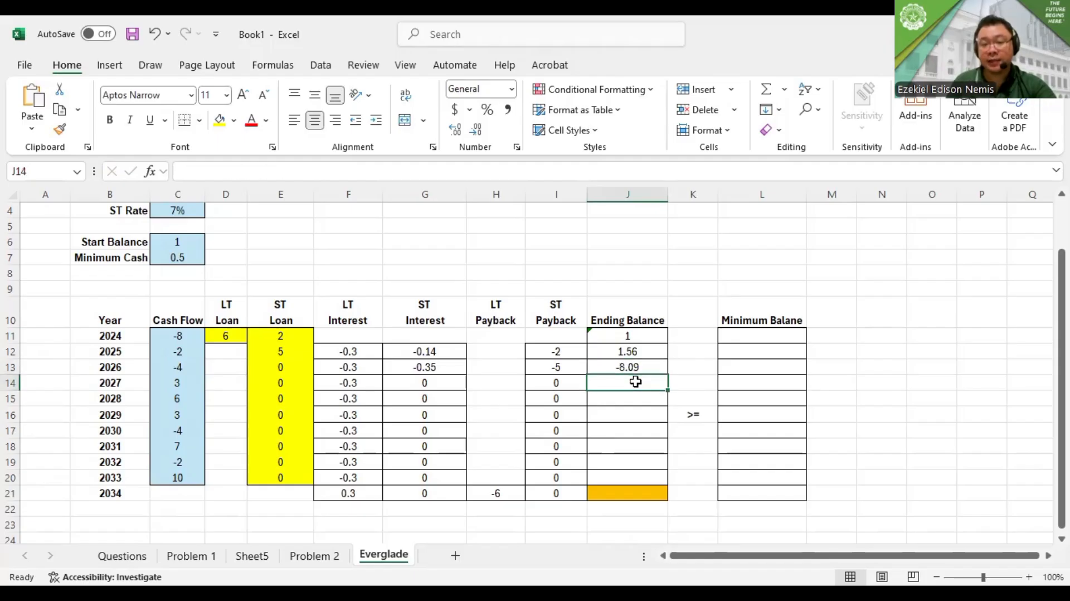
pyautogui.write('=')
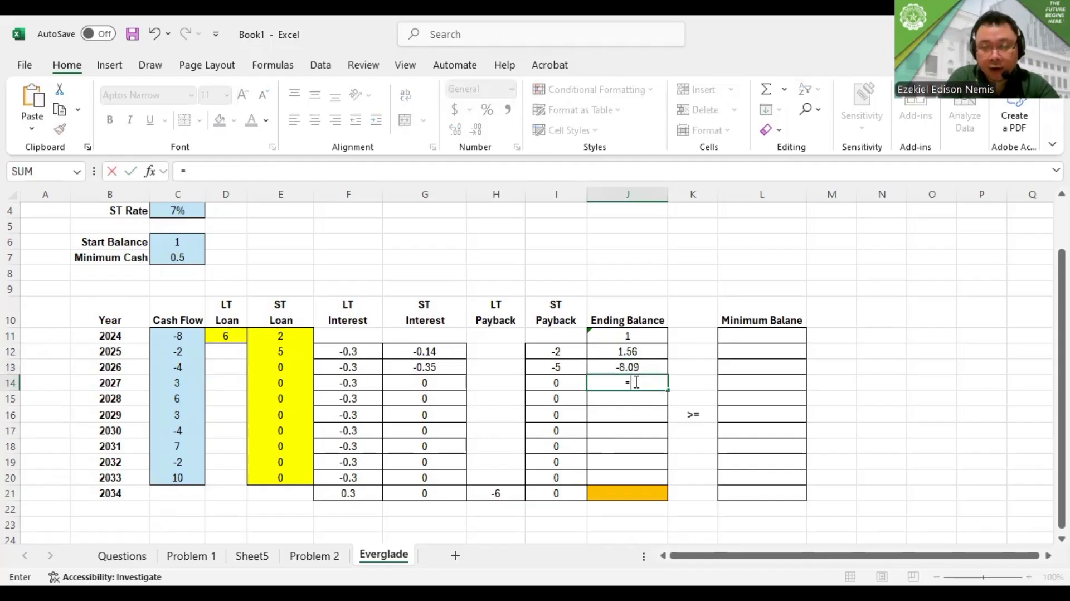
pyautogui.press('Up')
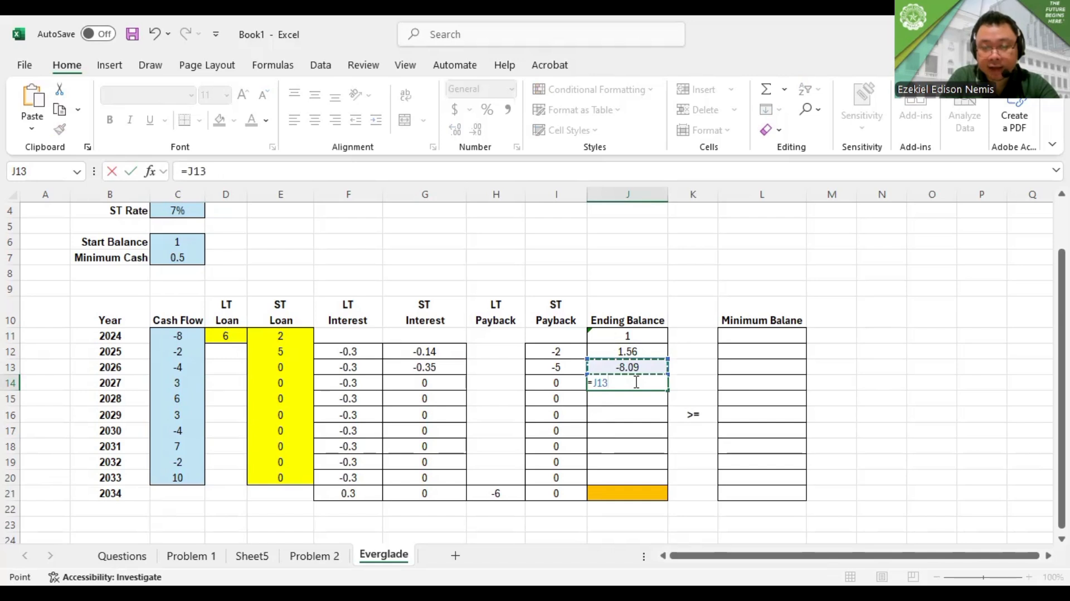
pyautogui.write('+')
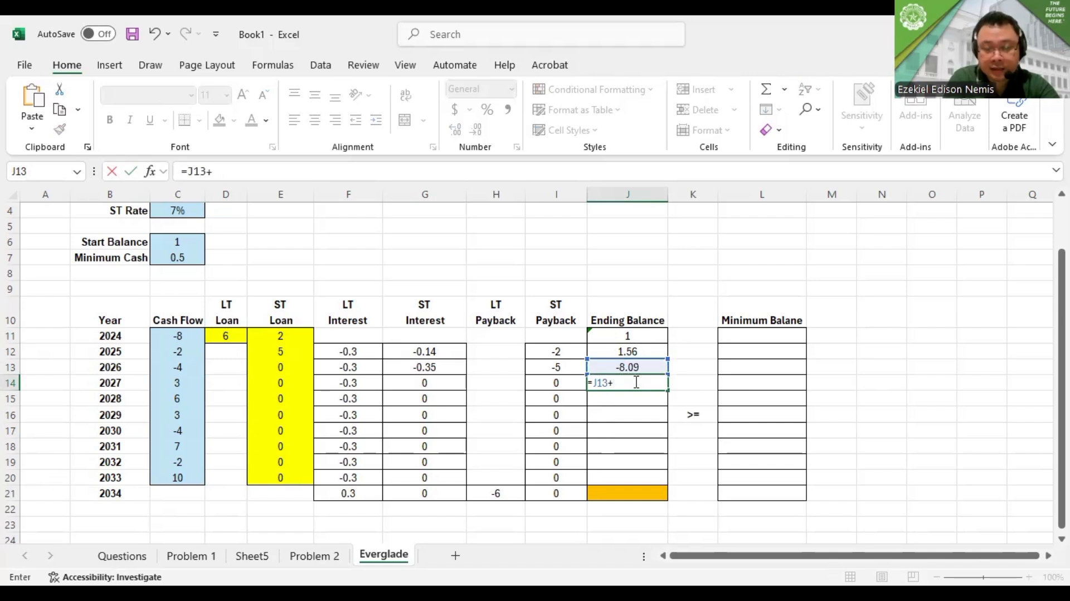
pyautogui.write('SUM')
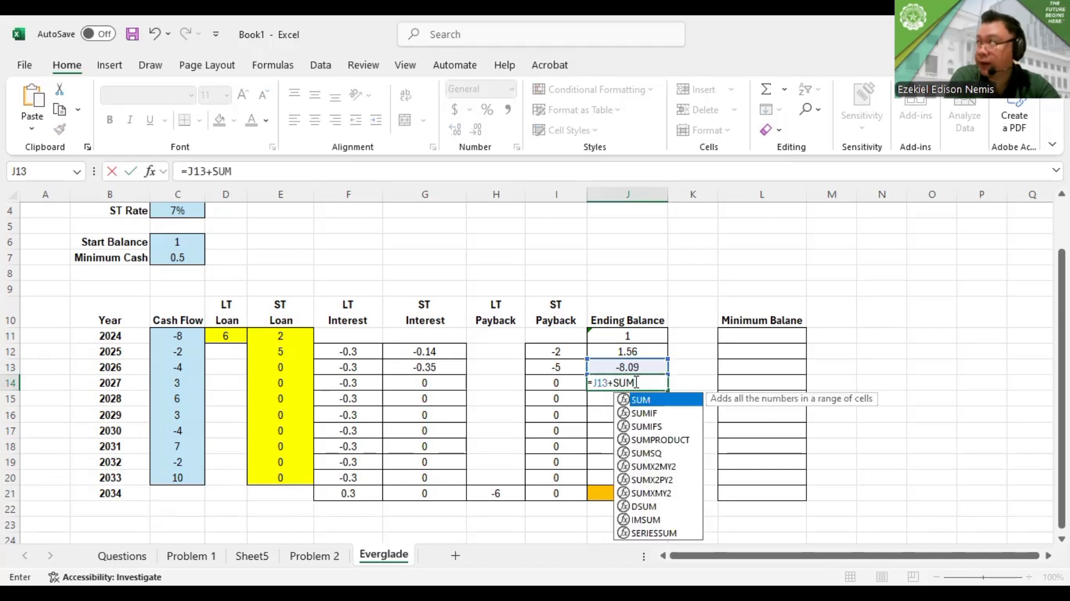
pyautogui.write('(')
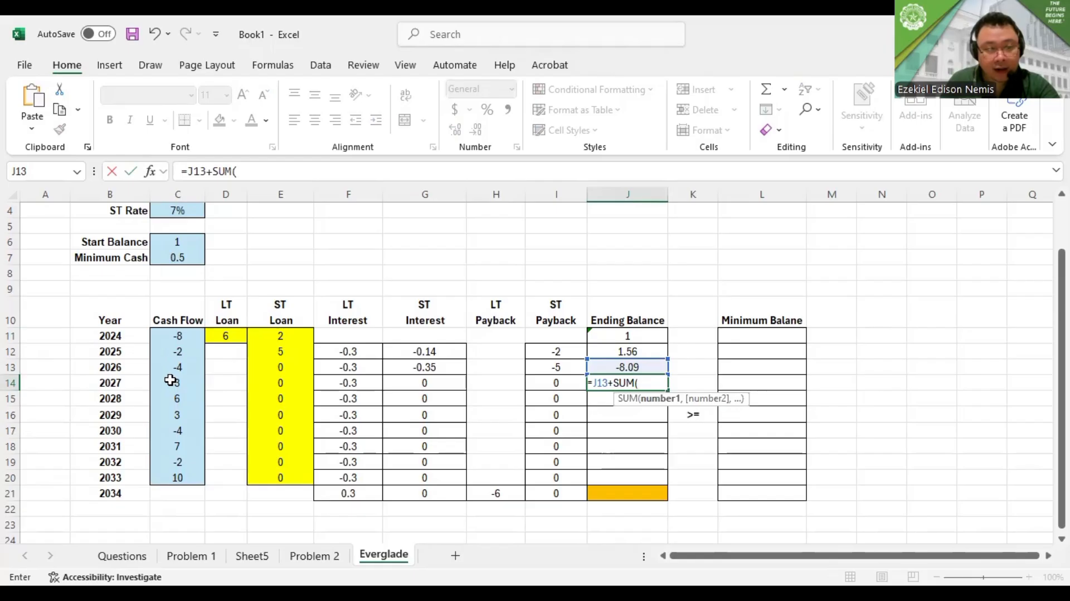
pyautogui.moveTo(173, 380); pyautogui.dragTo(552, 383)
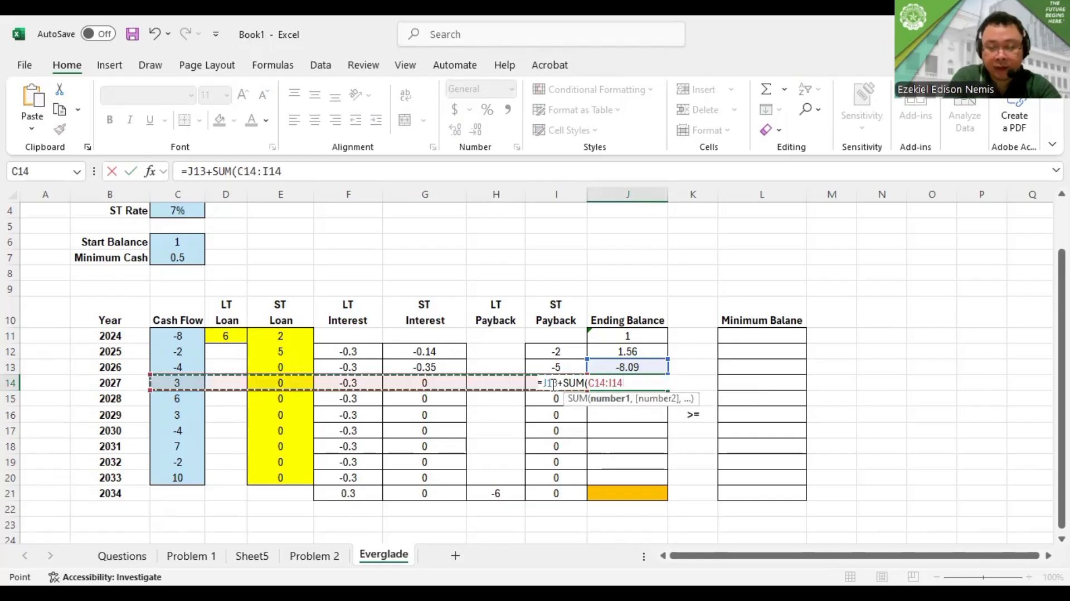
pyautogui.write(')')
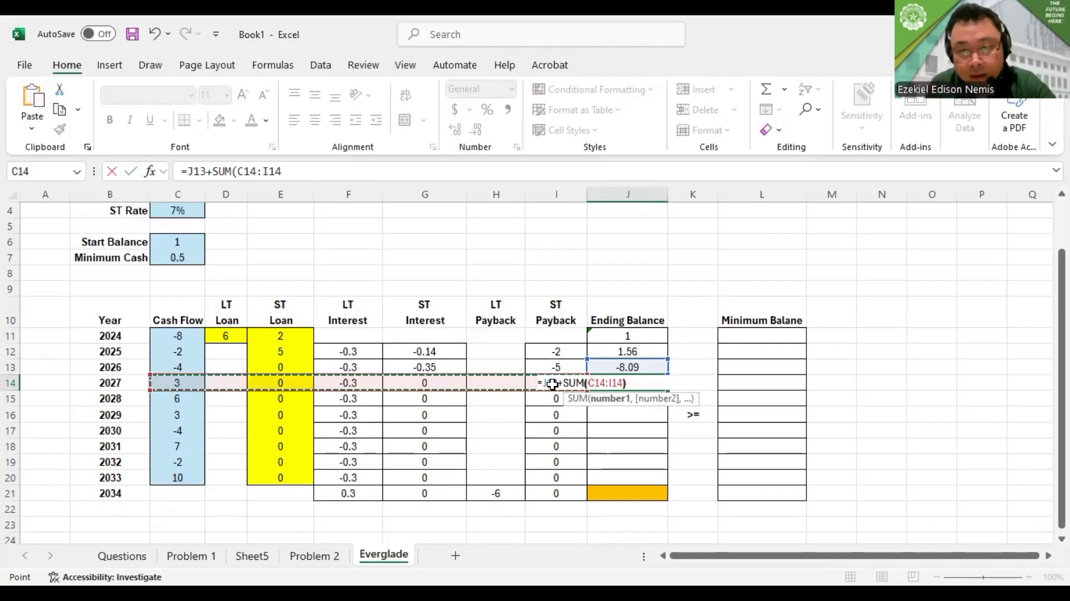
pyautogui.hotkey('ctrl', 'Return')
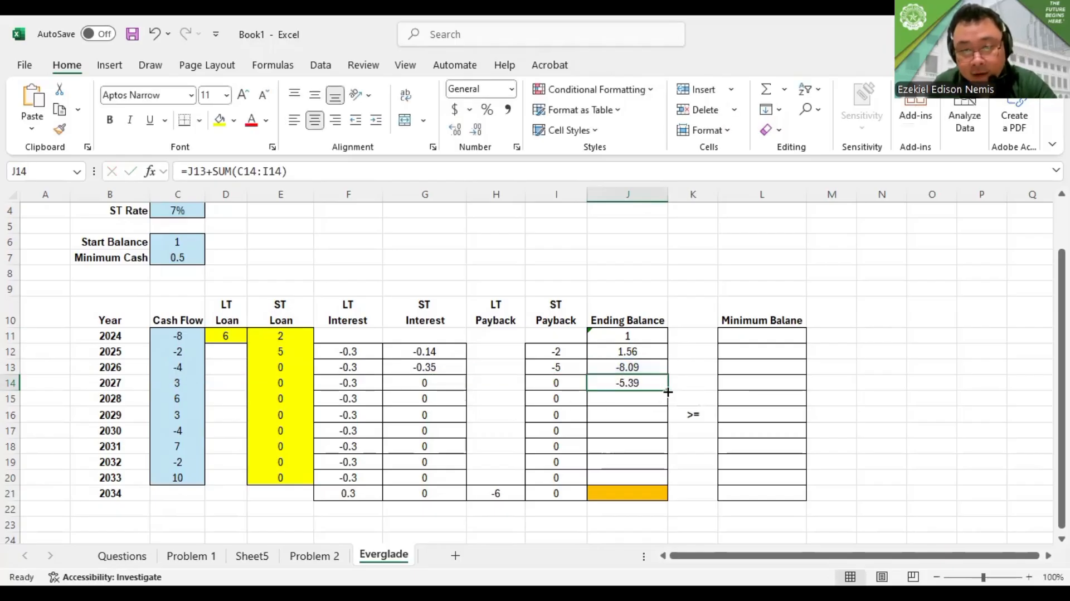
pyautogui.moveTo(668, 390); pyautogui.dragTo(671, 493)
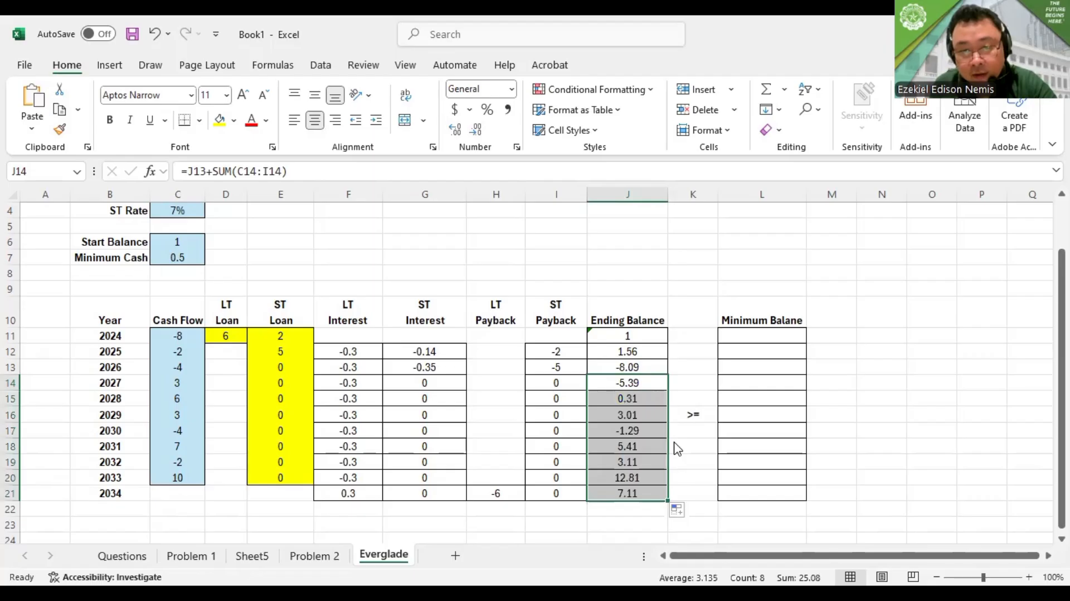
# Inspect the filled ending balance formulas for 2033 in J20 and 2034 in J21, leaving both unedited
pyautogui.click(635, 478)
pyautogui.doubleClick(635, 478)
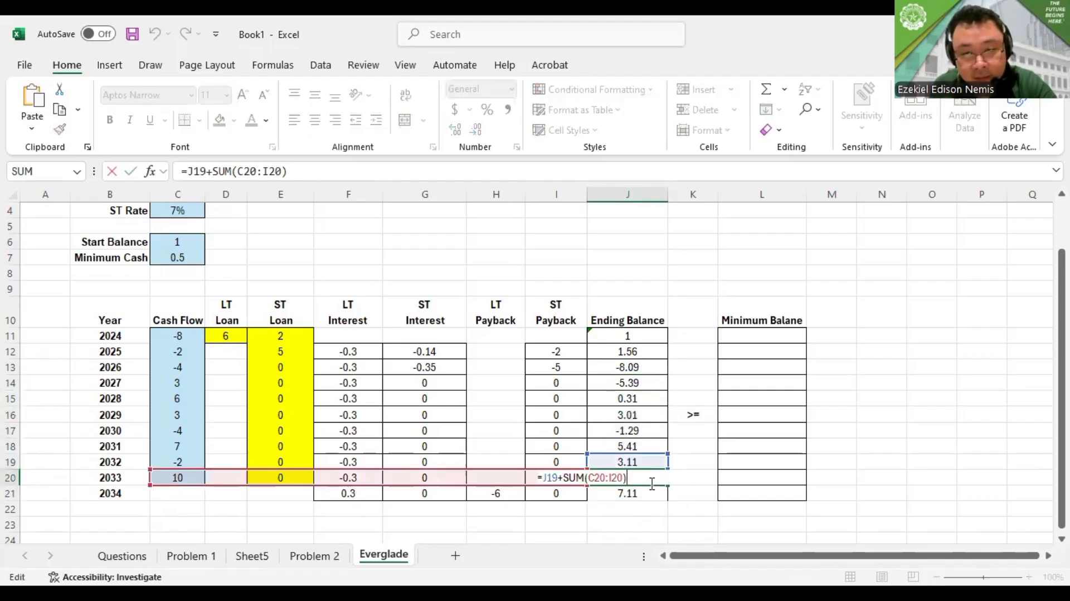
pyautogui.press('Escape')
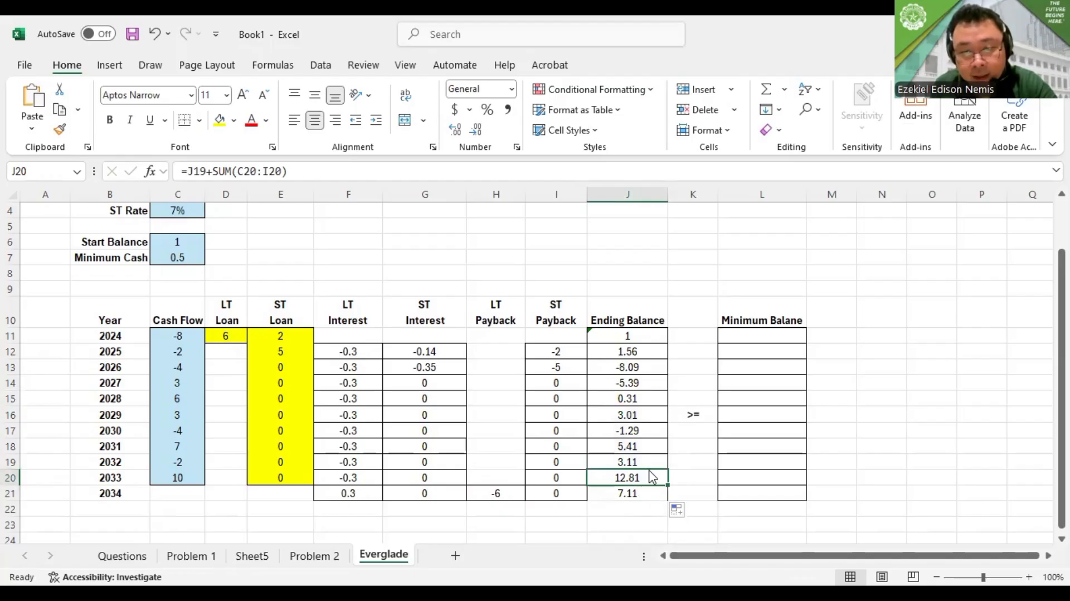
pyautogui.hotkey('alt', 'Tab')
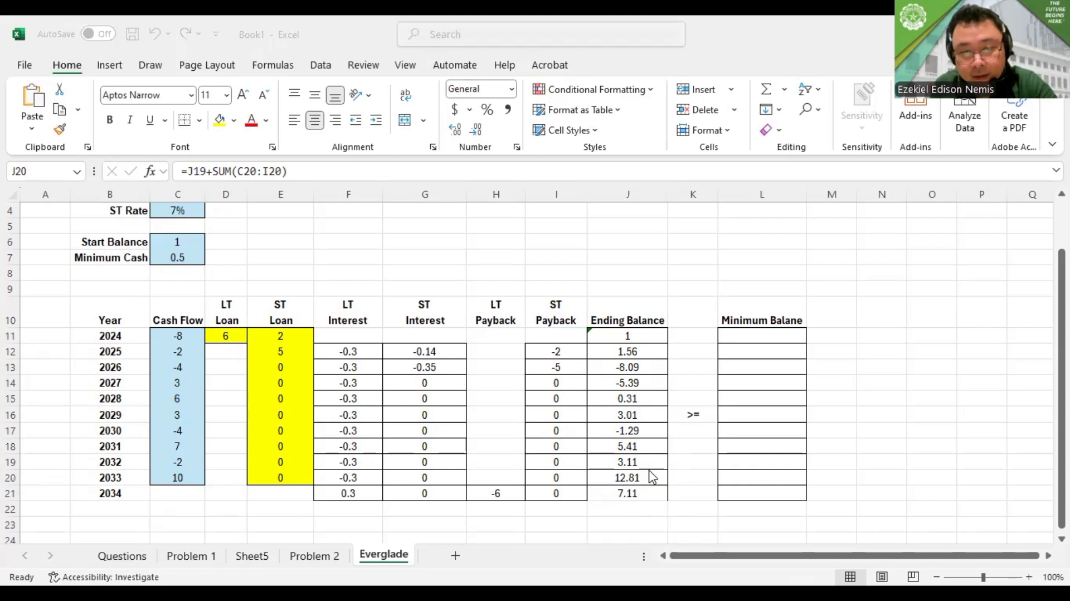
pyautogui.doubleClick(642, 499)
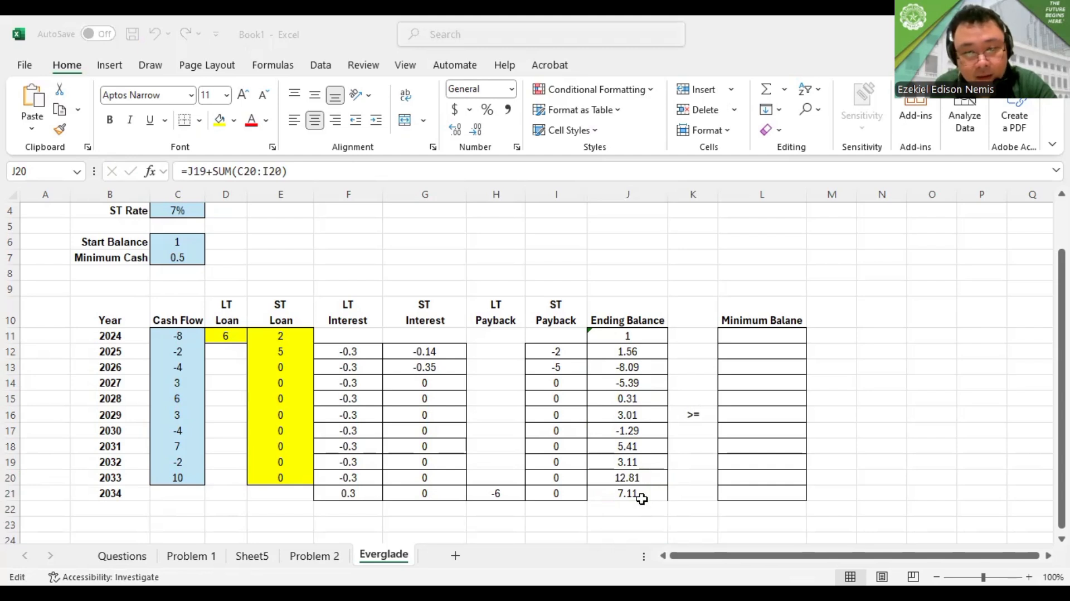
pyautogui.press('Escape')
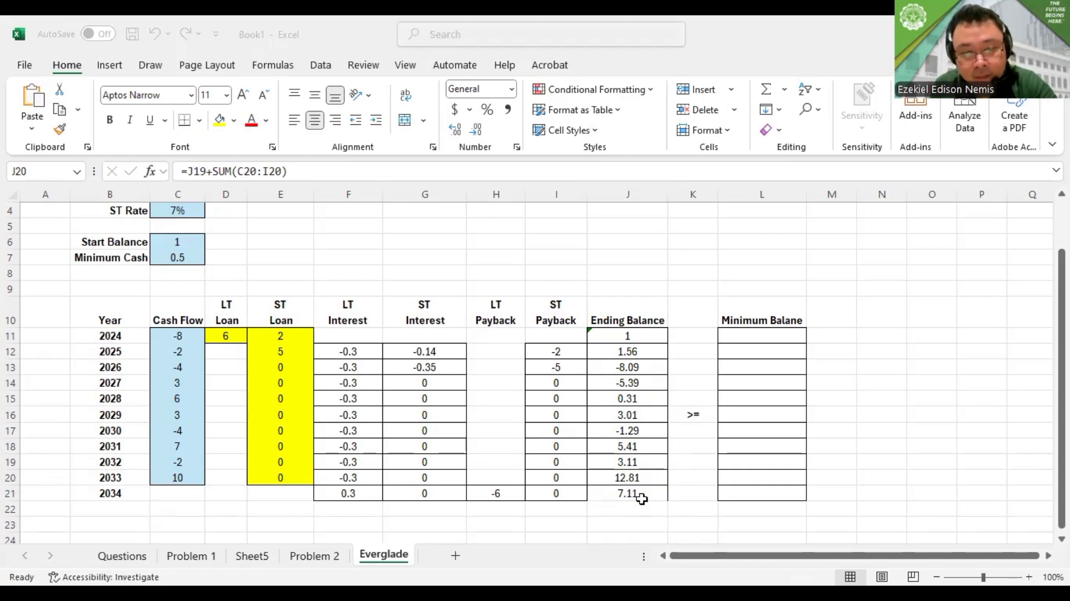
pyautogui.doubleClick(632, 491)
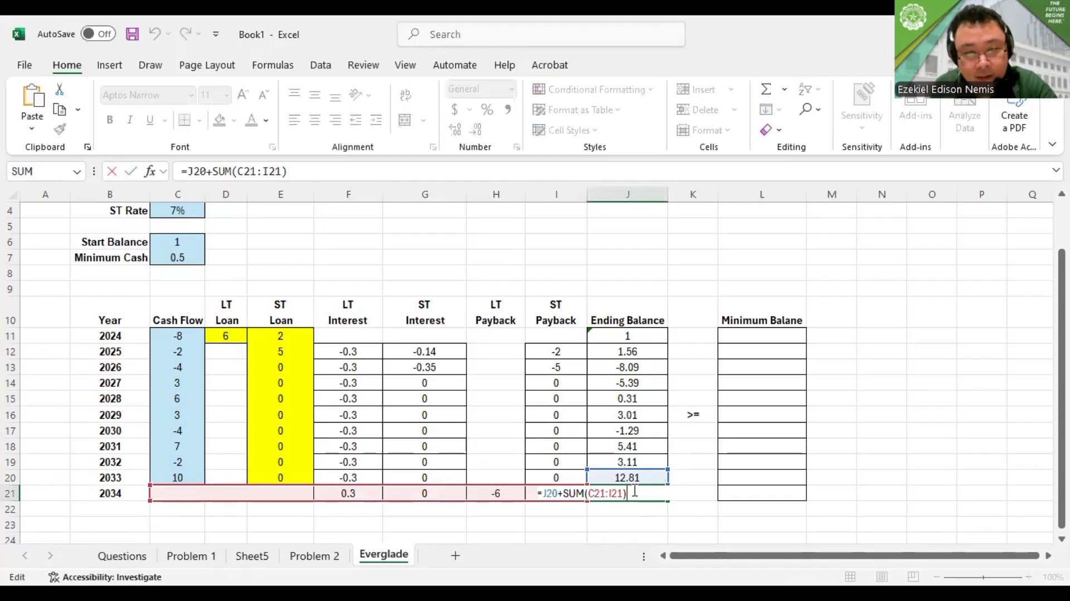
pyautogui.press('Escape')
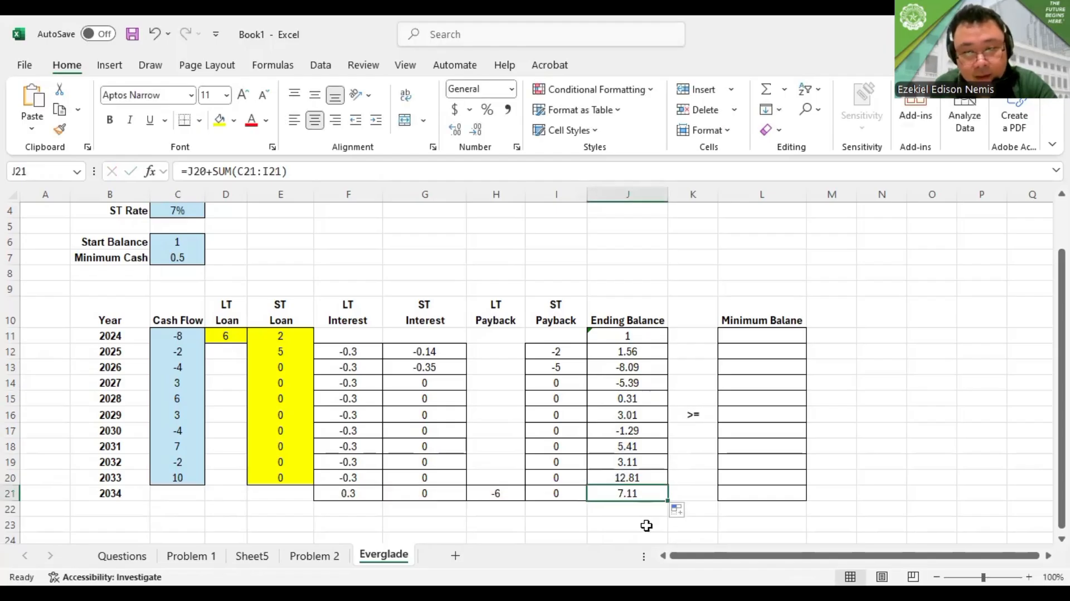
# Clear the 2034 ending balance in J21 and re-enter it as =J20+SUM(C21:H21)
pyautogui.click(640, 477)
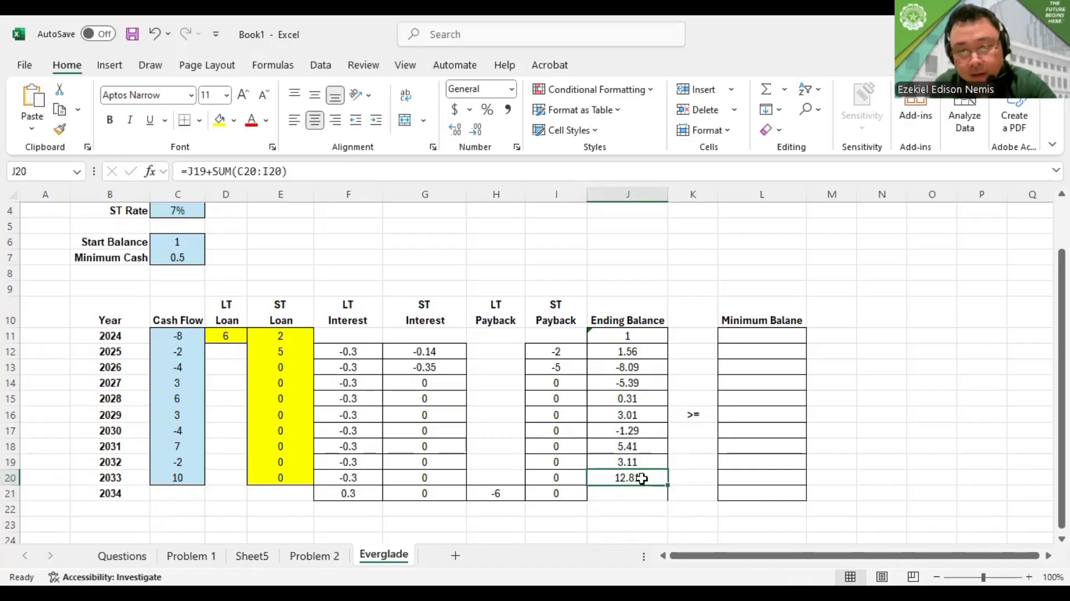
pyautogui.doubleClick(640, 477)
pyautogui.press('Return')
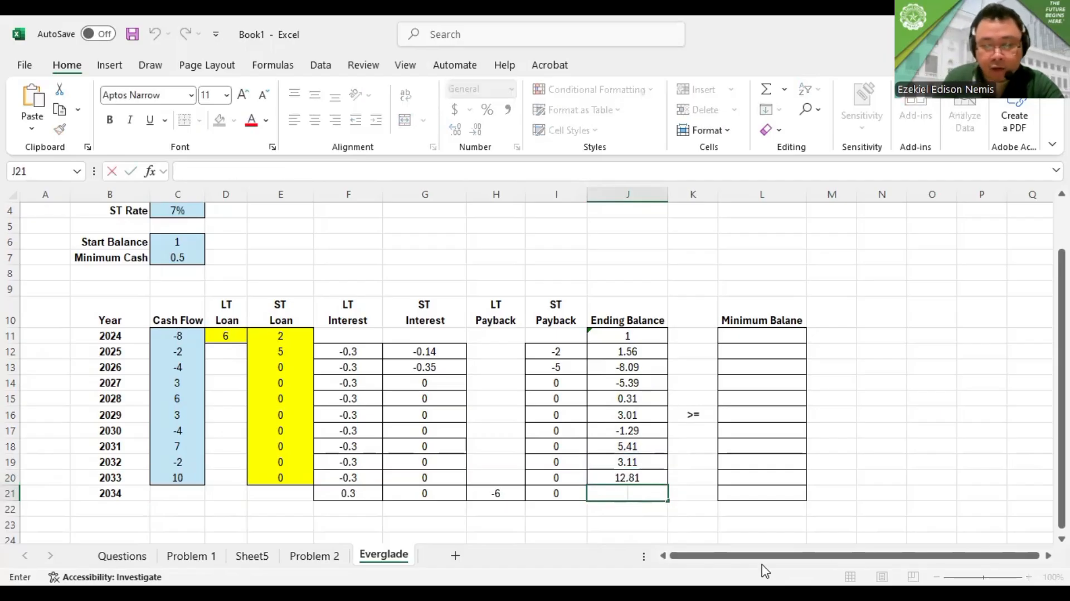
pyautogui.write('=')
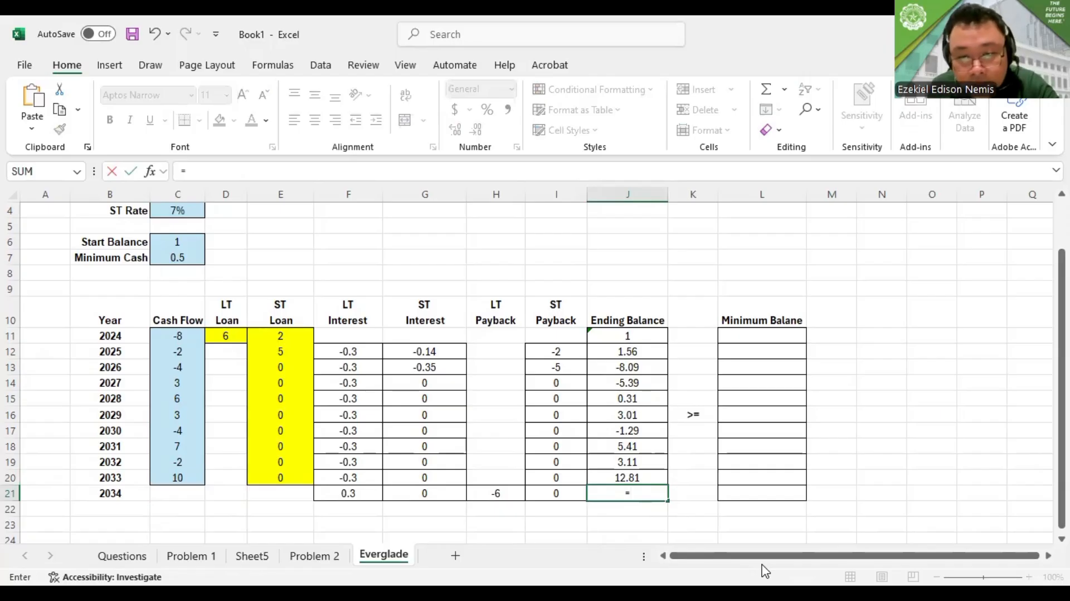
pyautogui.click(647, 474)
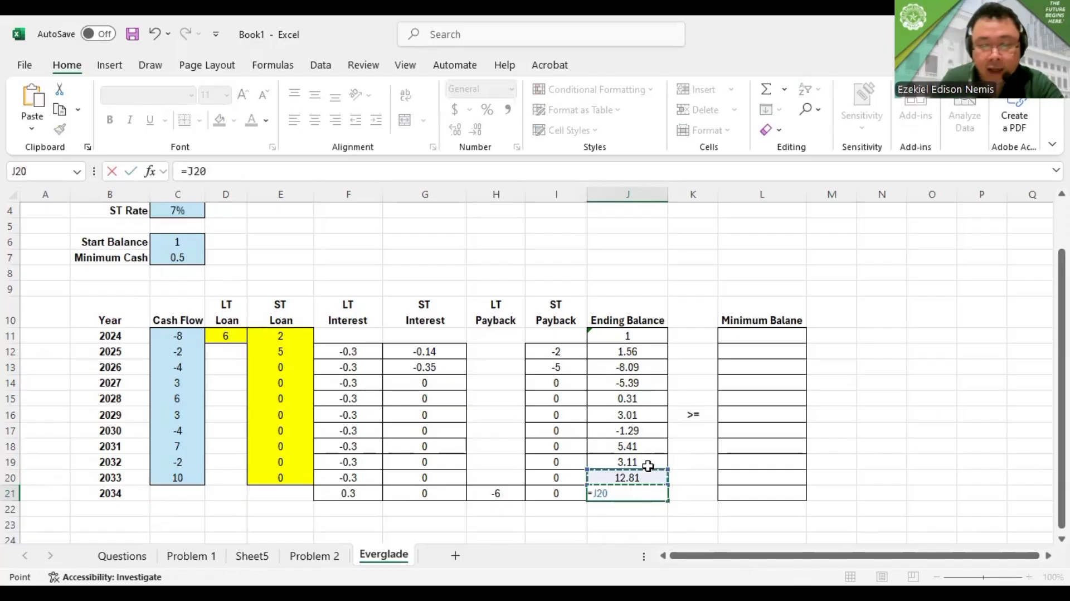
pyautogui.write('+')
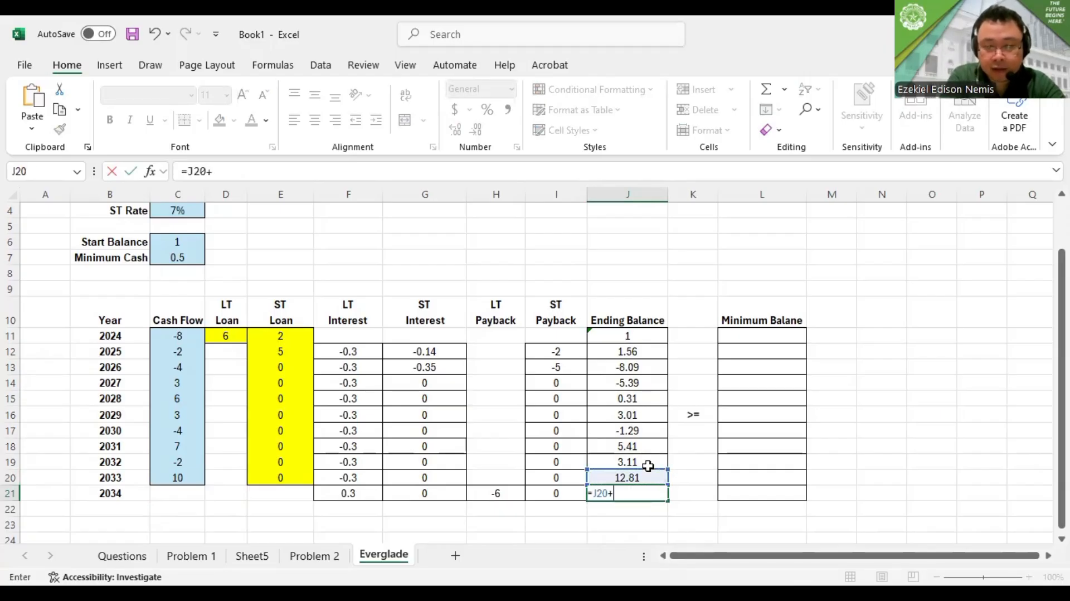
pyautogui.write('SUM(')
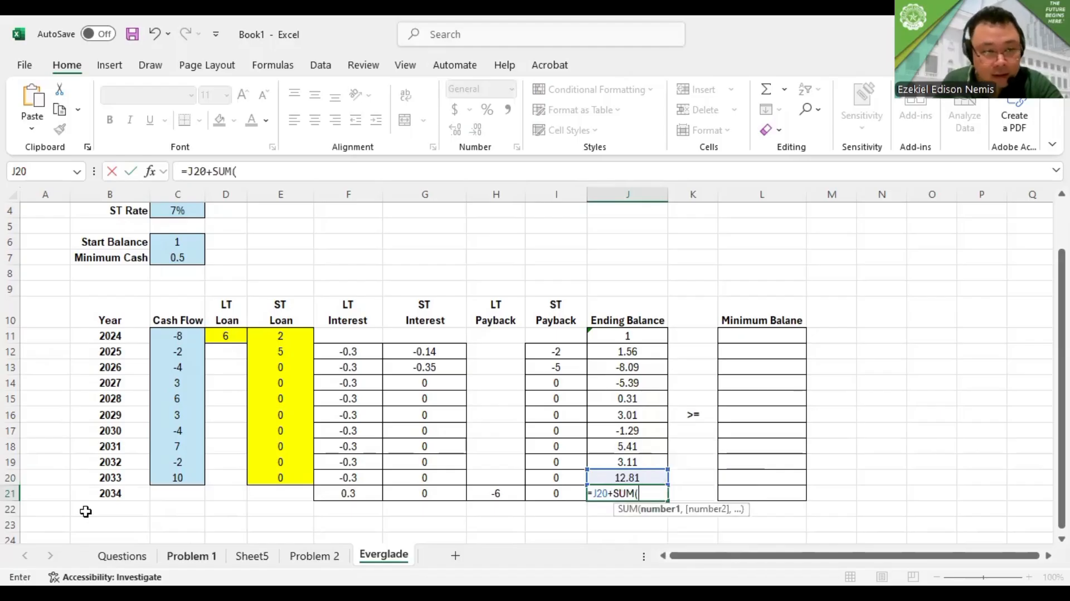
pyautogui.click(173, 493)
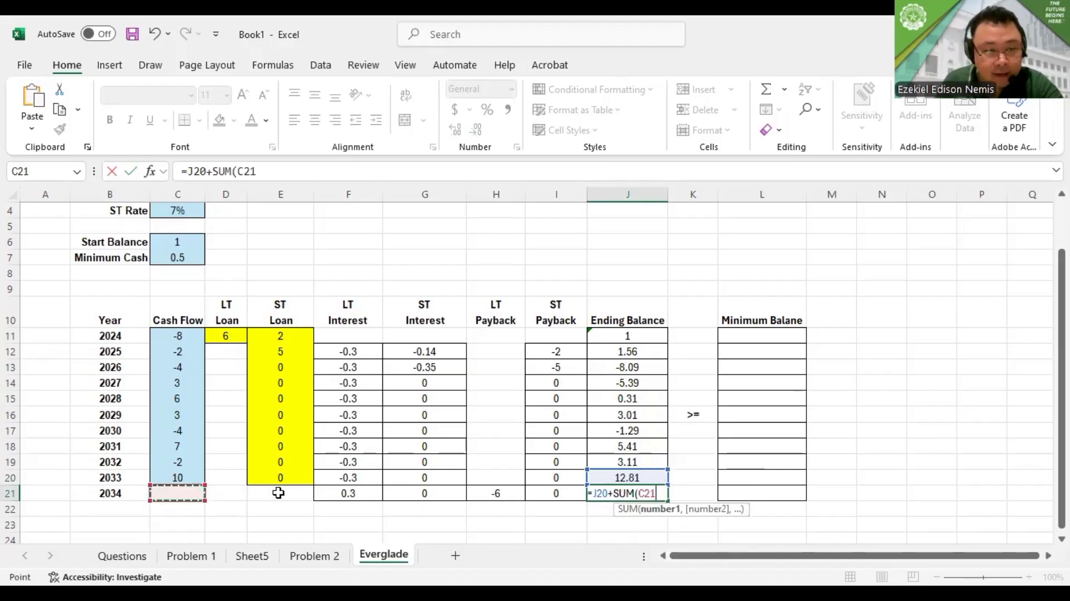
pyautogui.keyDown('shift'); pyautogui.click(502, 497); pyautogui.keyUp('shift')
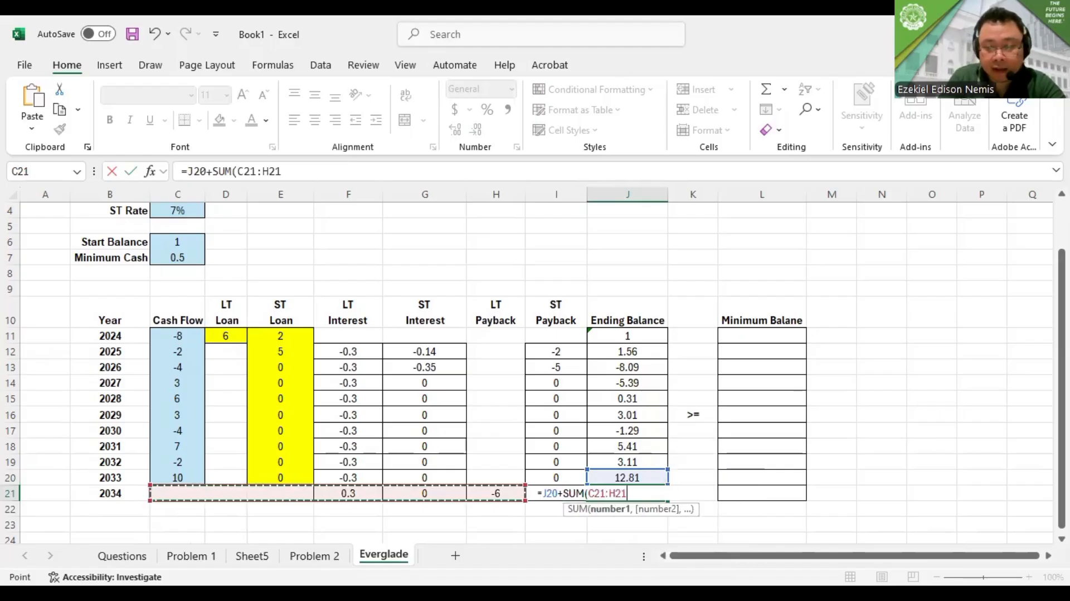
pyautogui.write(')')
pyautogui.press('Return')
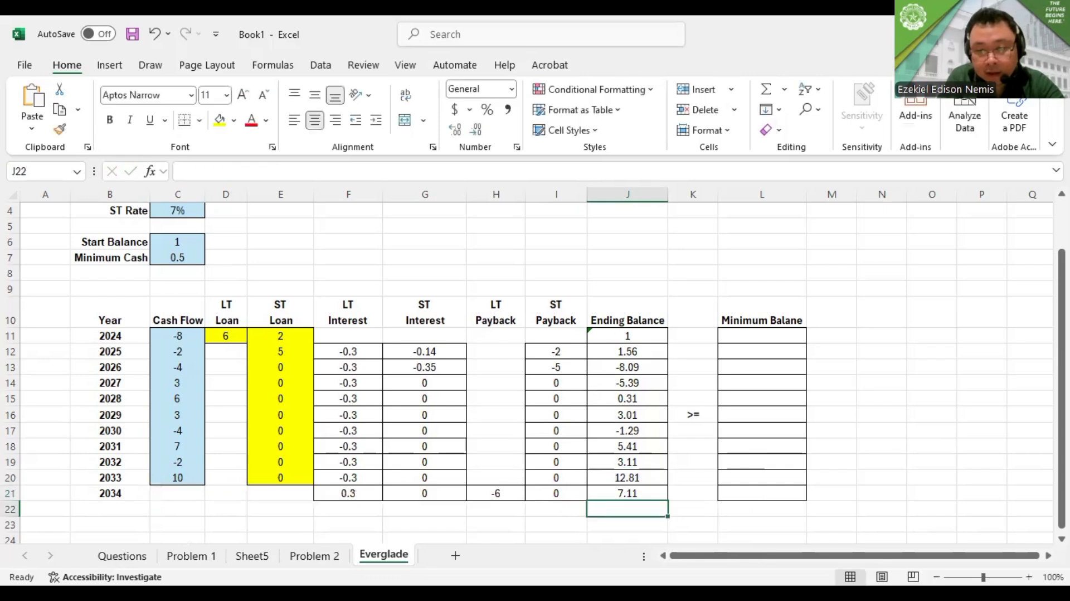
# Check the cell references of the 2034 ending balance formula in J21 and look over the whole cash flow model
pyautogui.press('Up')
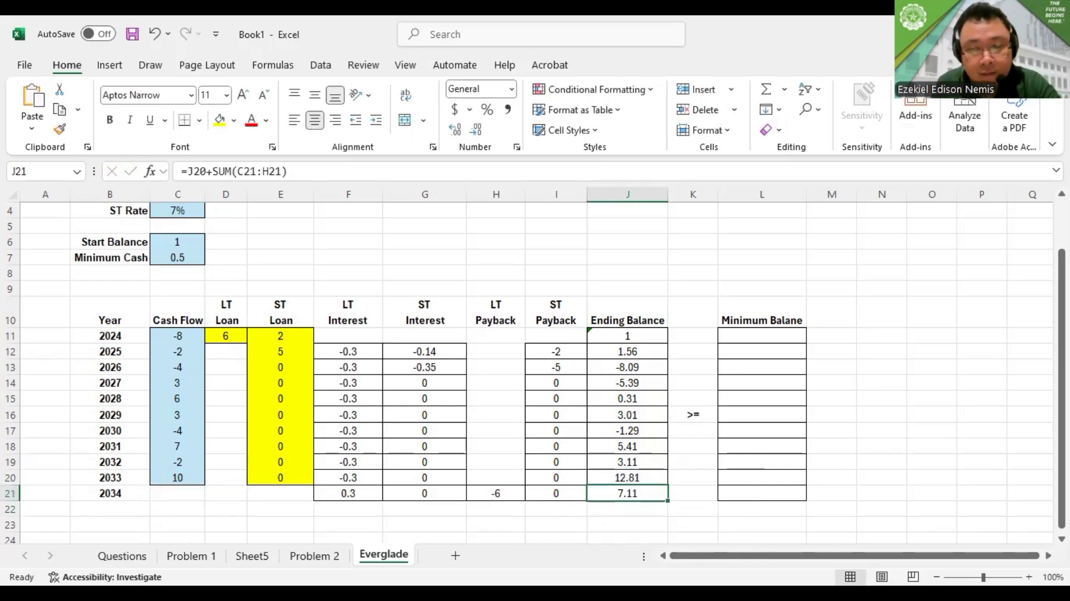
pyautogui.press('F2')
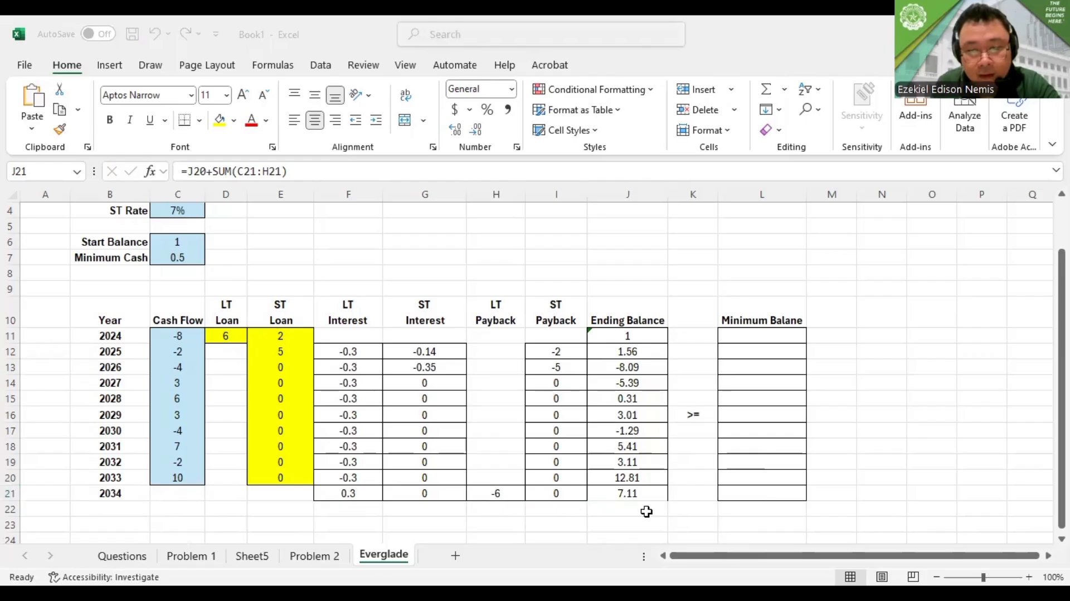
pyautogui.doubleClick(641, 496)
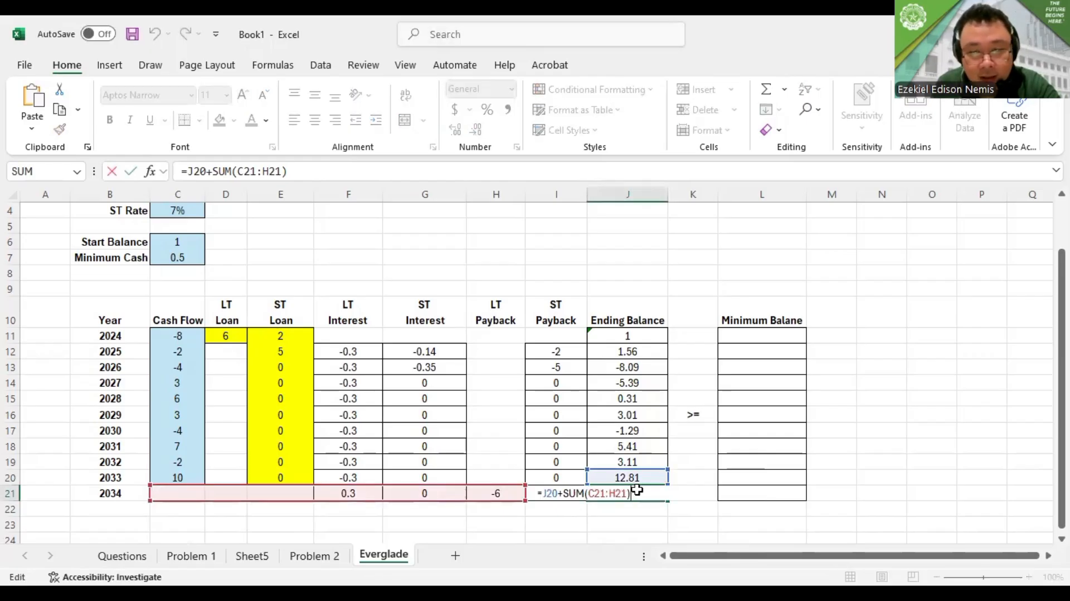
pyautogui.hotkey('ctrl', 'Return')
pyautogui.scroll(-2, 629, 487)
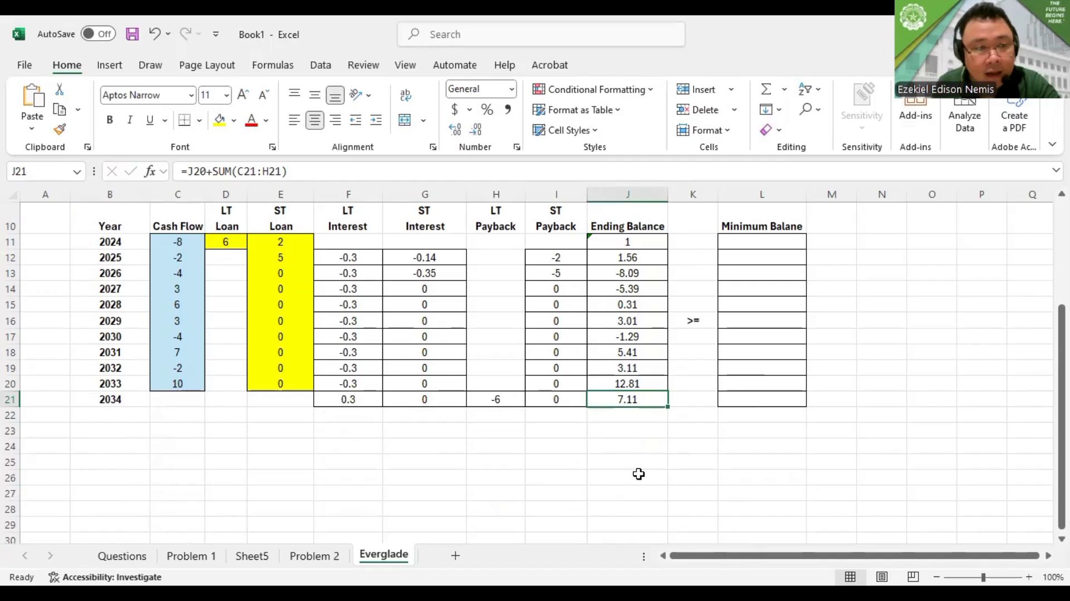
pyautogui.scroll(3, 640, 472)
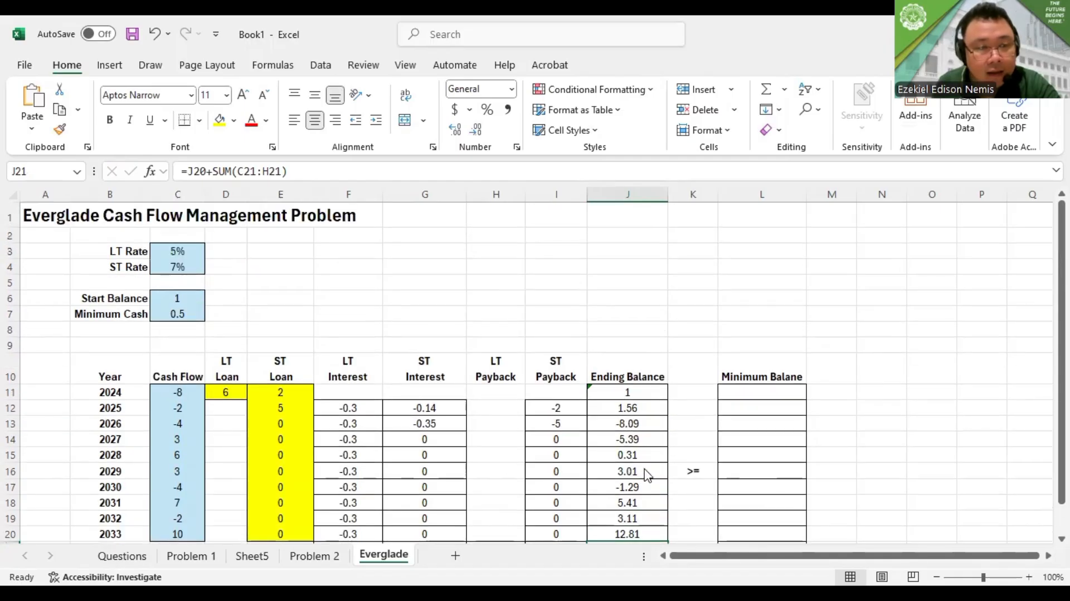
pyautogui.hotkey('alt', 'Tab')
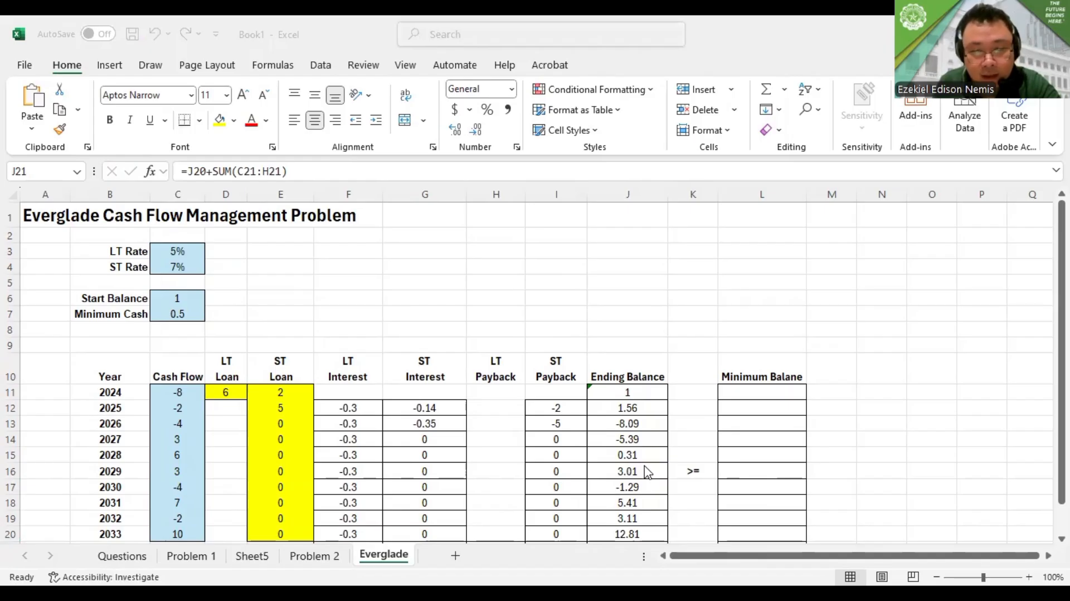
pyautogui.press('F2')
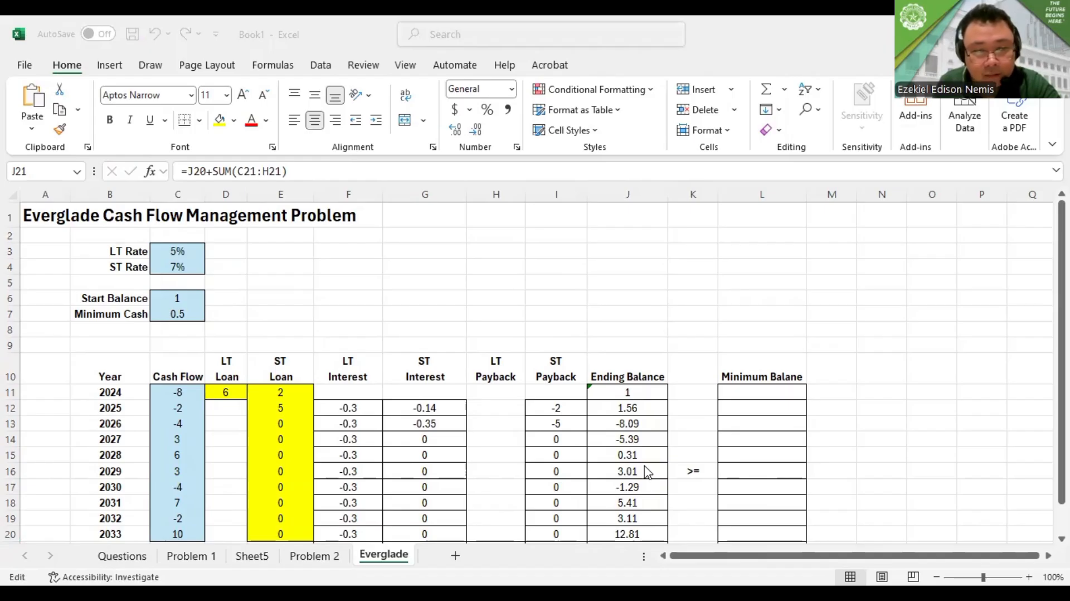
pyautogui.press('Escape')
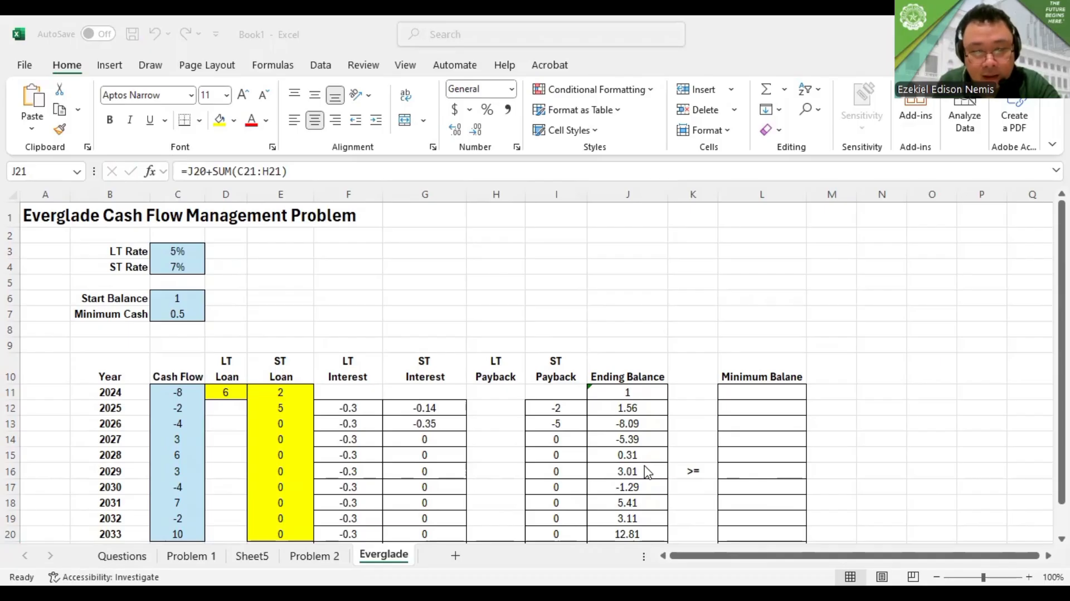
pyautogui.scroll(-3, 622, 429)
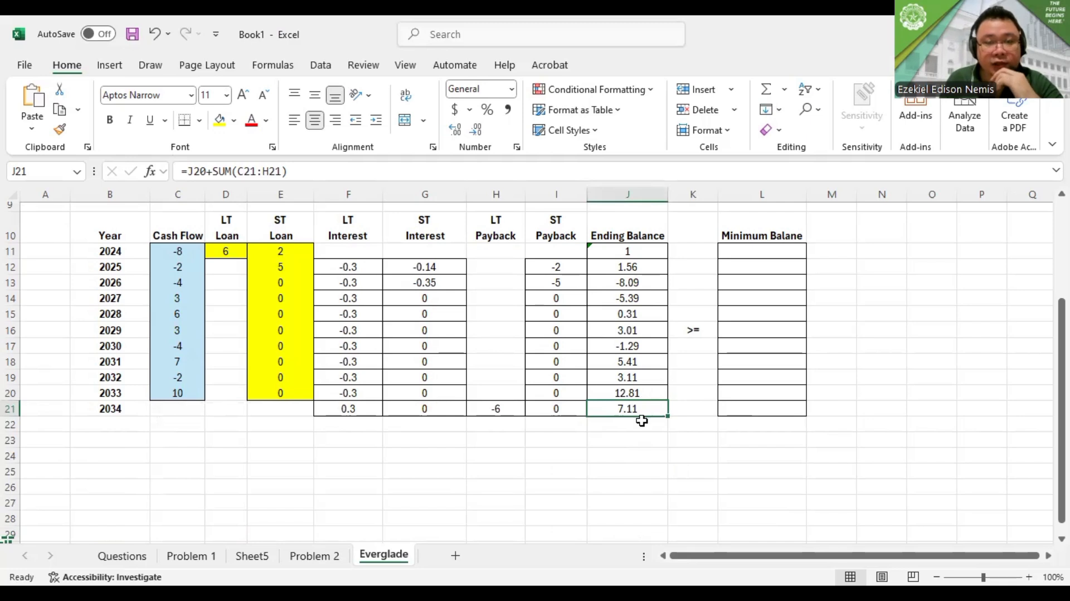
# Fill the 2034 ending balance cell J21 with orange to mark it as the objective
pyautogui.click(115, 66)
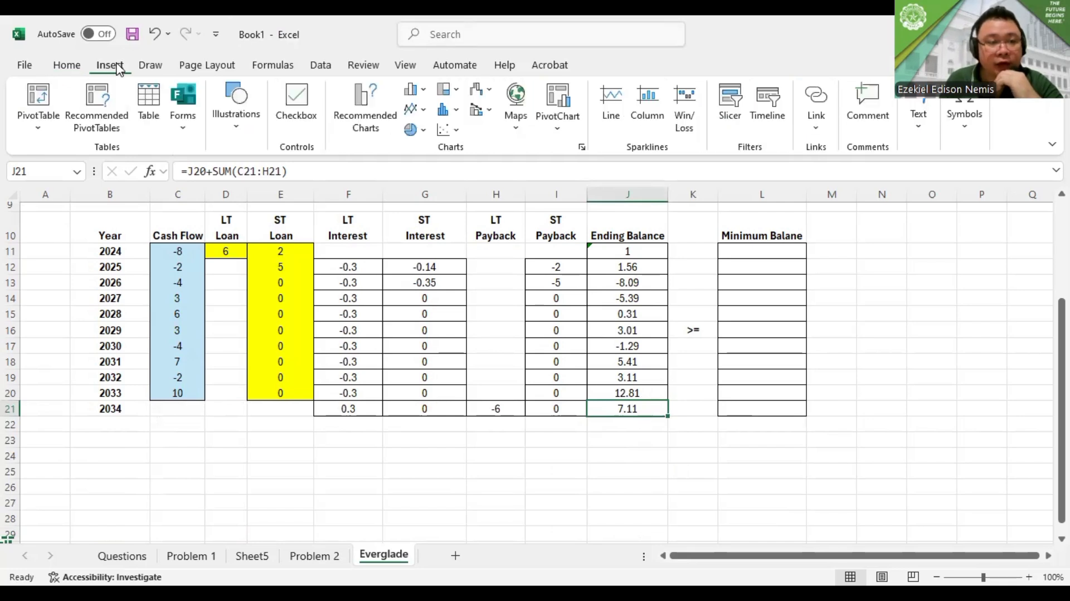
pyautogui.click(64, 66)
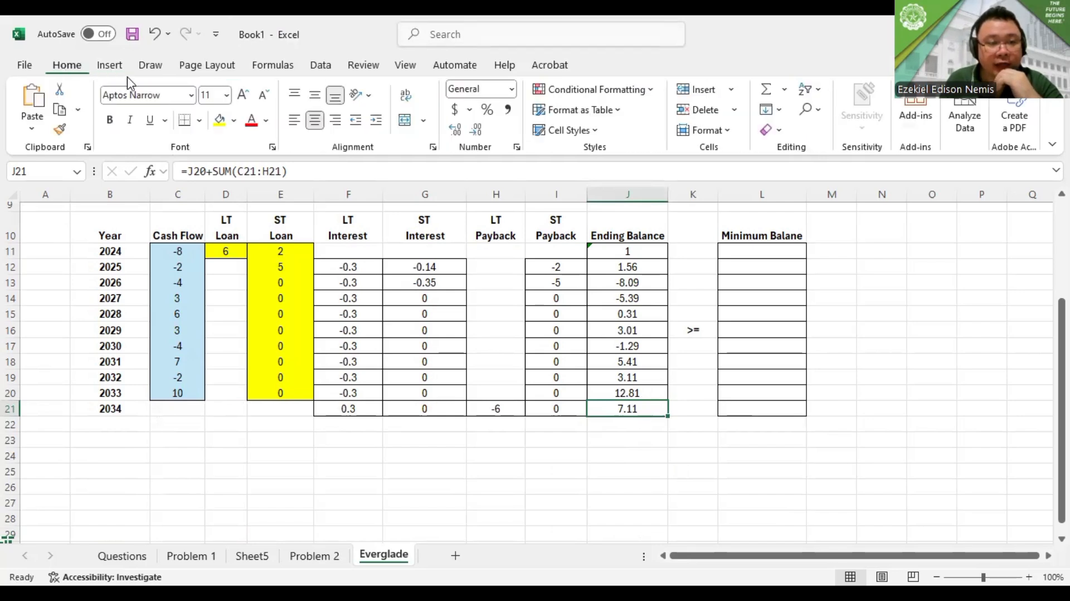
pyautogui.click(234, 121)
pyautogui.click(263, 358)
pyautogui.click(613, 423)
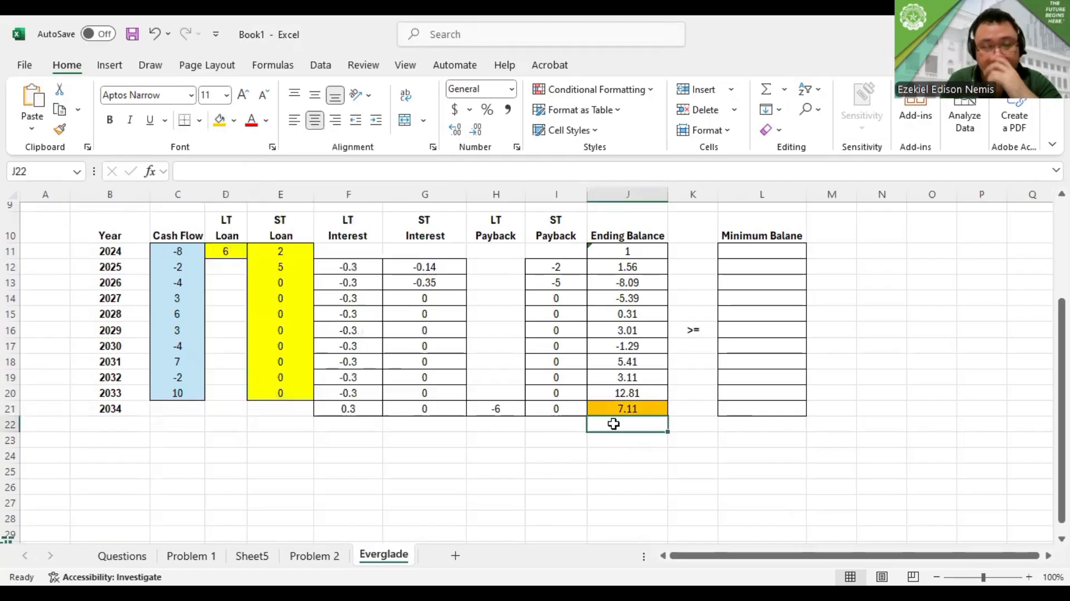
# Check the 2034 ending balance formula in J21 and copy the 2033 LT interest formula from F20 into F21
pyautogui.click(626, 409)
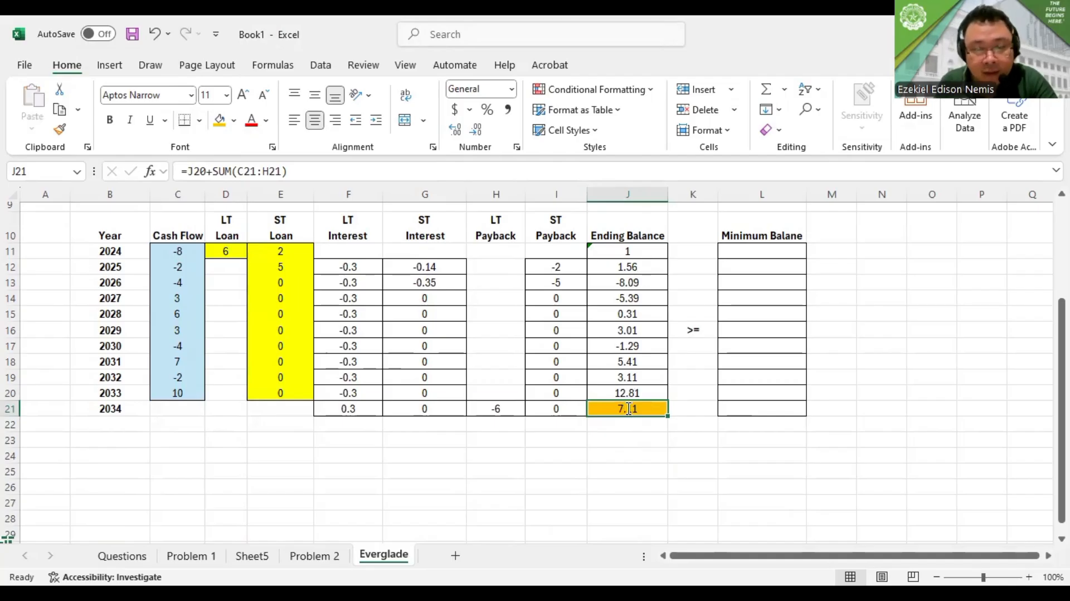
pyautogui.doubleClick(628, 409)
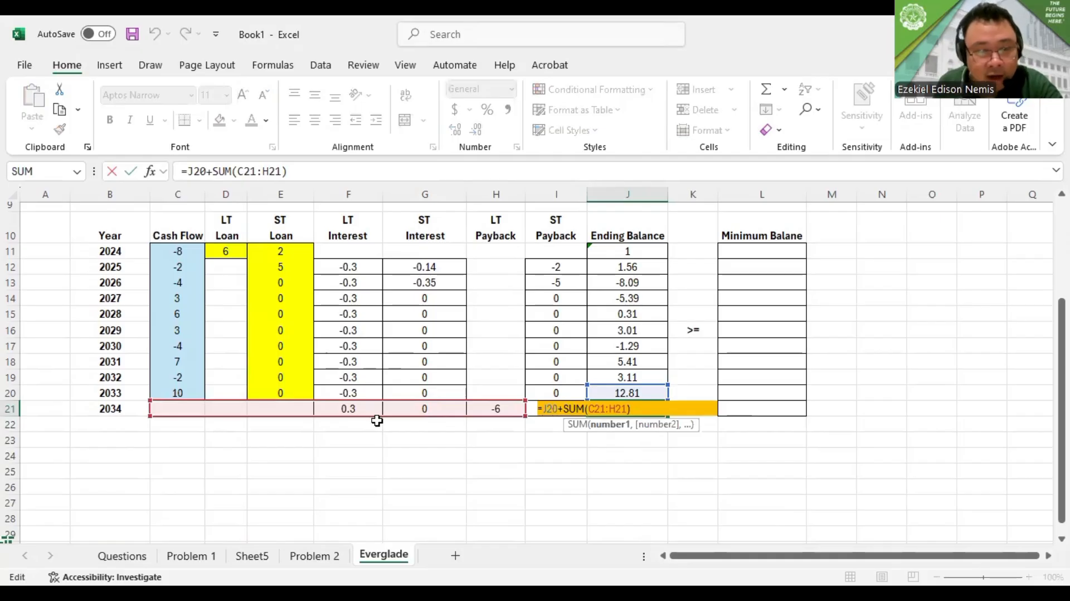
pyautogui.click(372, 392)
pyautogui.hotkey('ctrl', 'c')
pyautogui.press('Down')
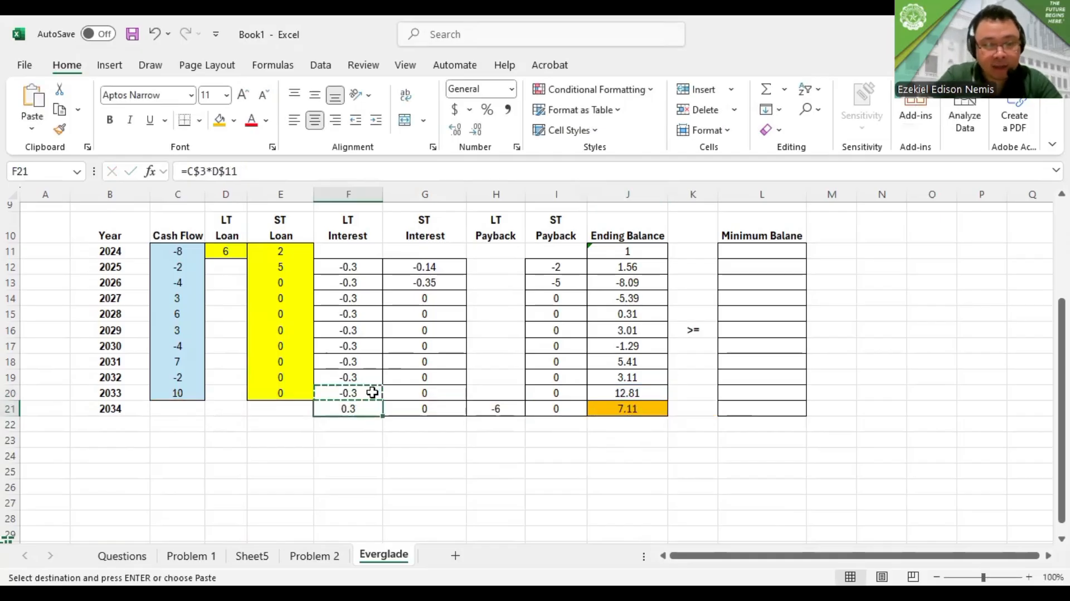
pyautogui.press('Return')
pyautogui.doubleClick(364, 408)
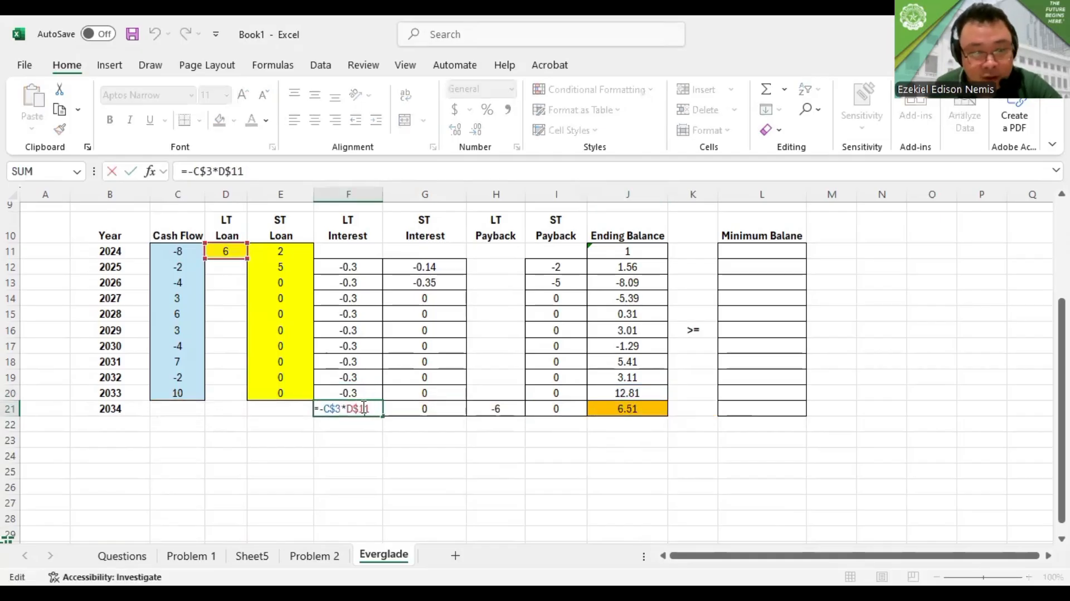
pyautogui.press('Escape')
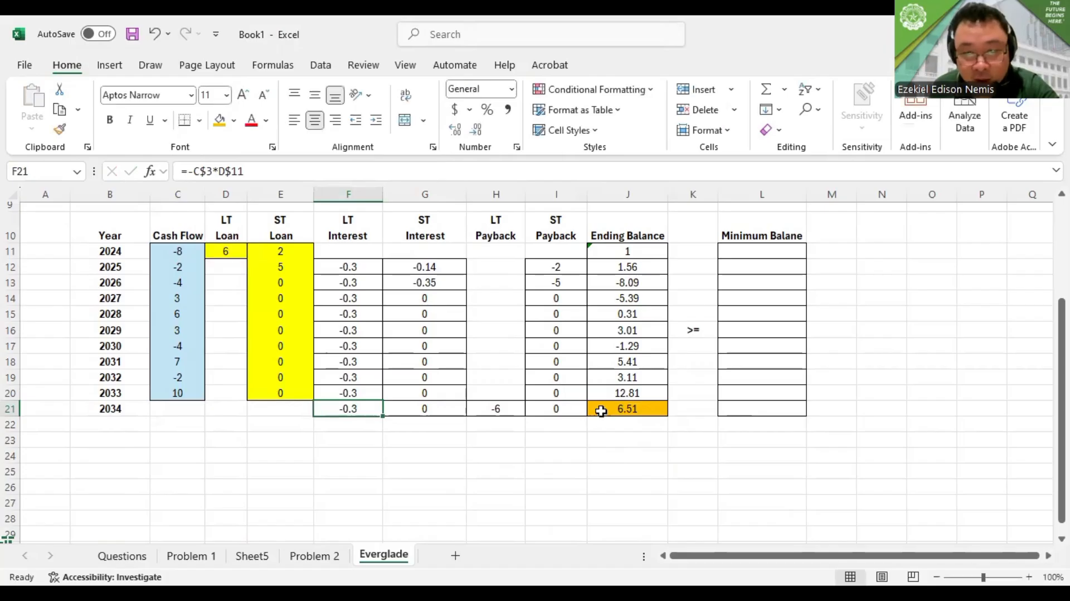
pyautogui.click(603, 406)
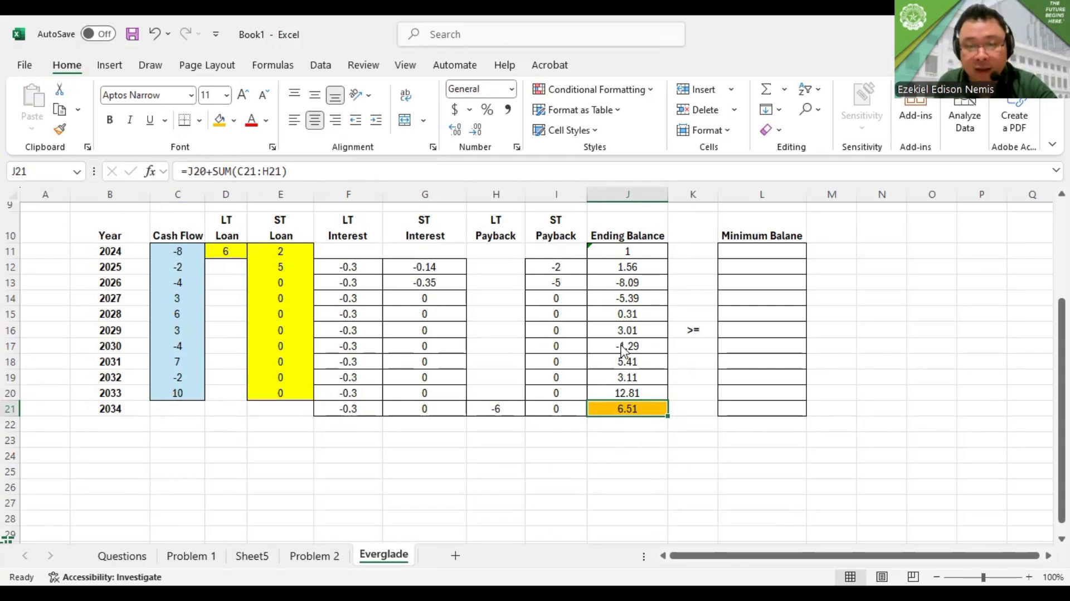
# Enter the 2024 minimum balance in L11 as =C7, referencing the Minimum Cash value
pyautogui.hotkey('alt', 'Tab')
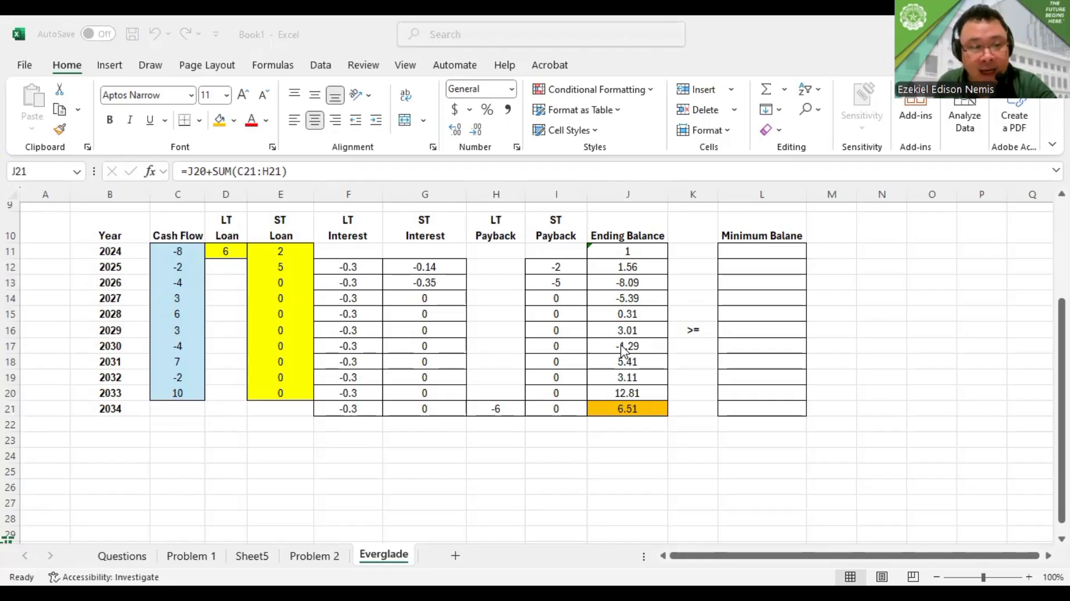
pyautogui.scroll(2, 778, 302)
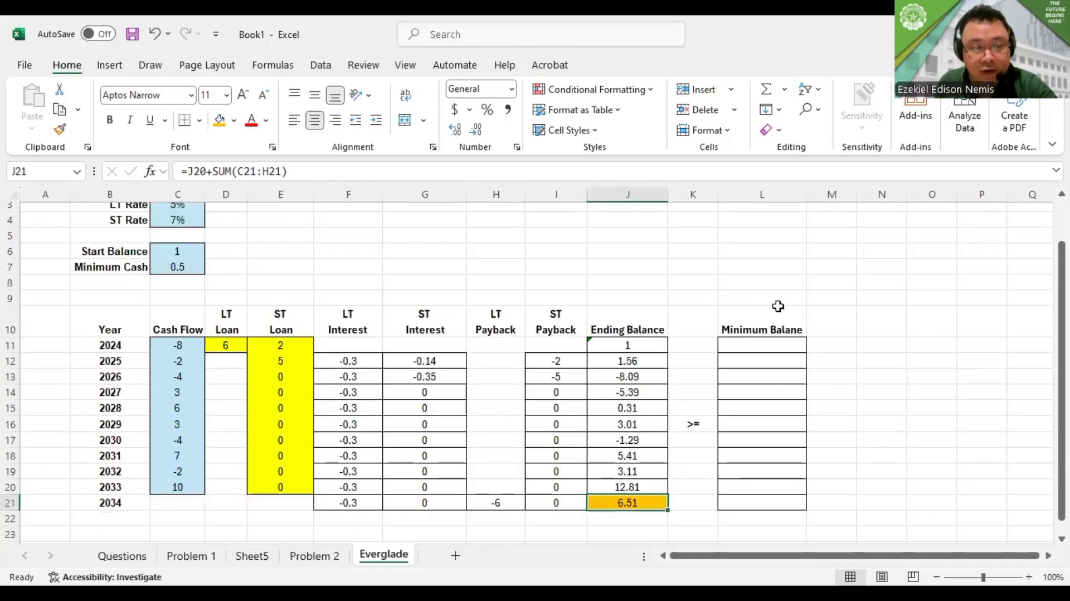
pyautogui.click(783, 342)
pyautogui.write('=')
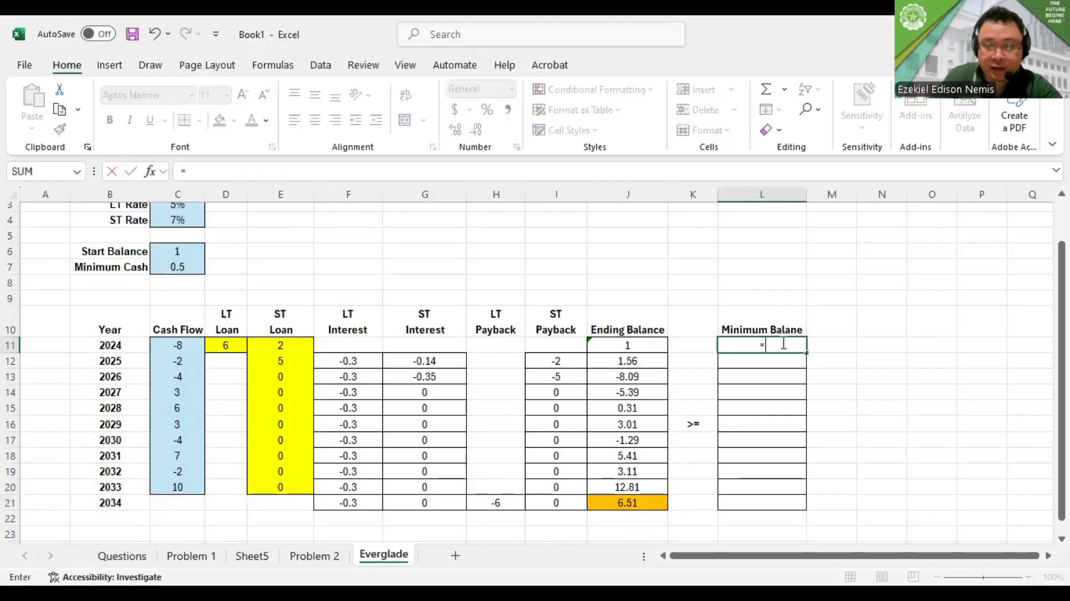
pyautogui.click(188, 267)
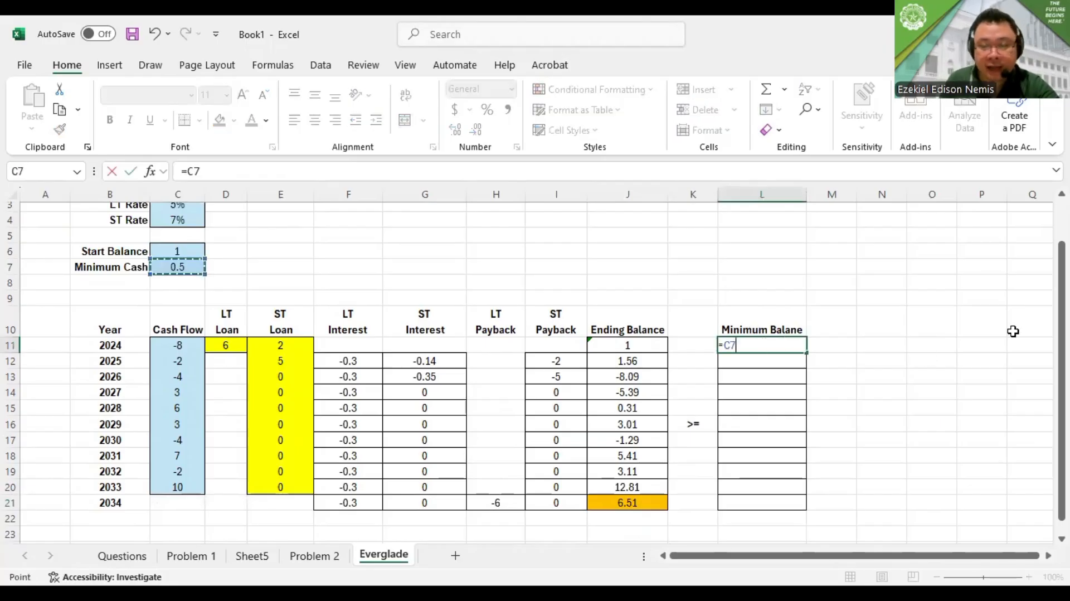
pyautogui.hotkey('ctrl', 'Return')
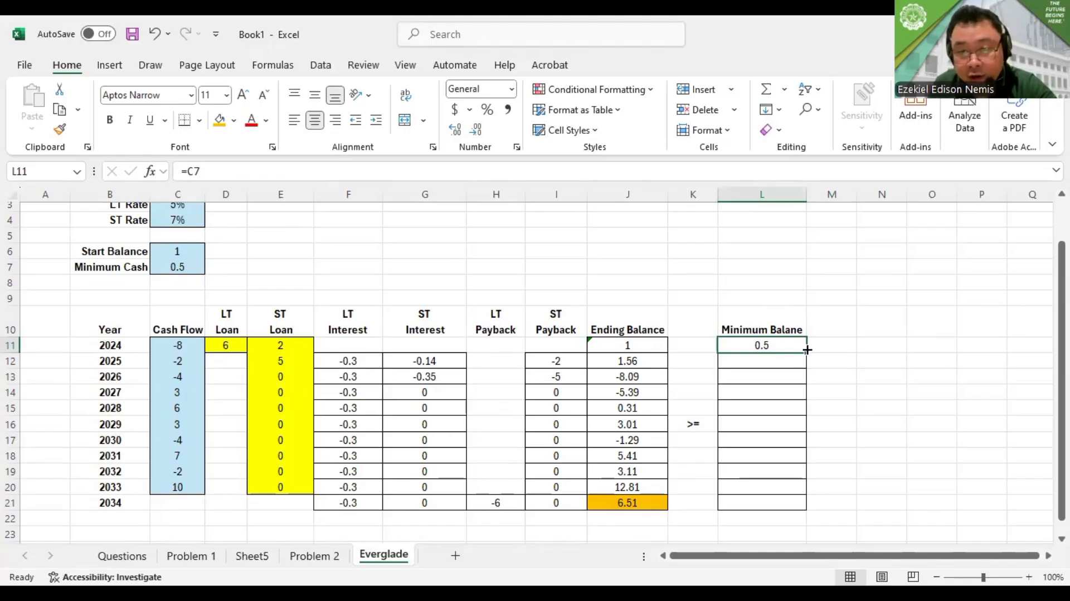
# Try filling the L11 minimum balance formula down to L21, inspect L12, and clear L12:L21
pyautogui.moveTo(808, 349); pyautogui.dragTo(801, 507)
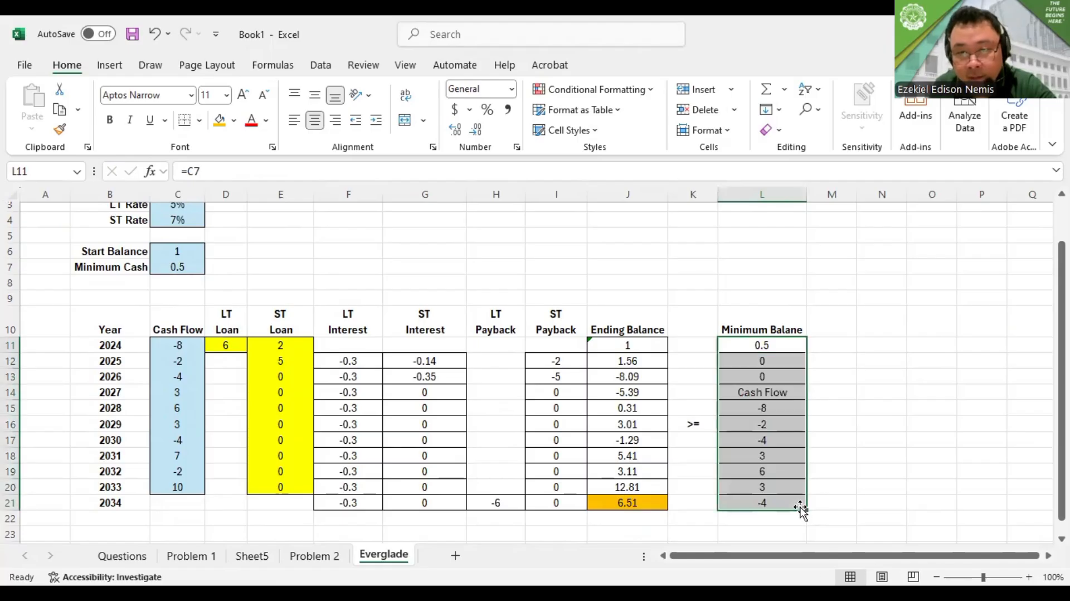
pyautogui.doubleClick(780, 361)
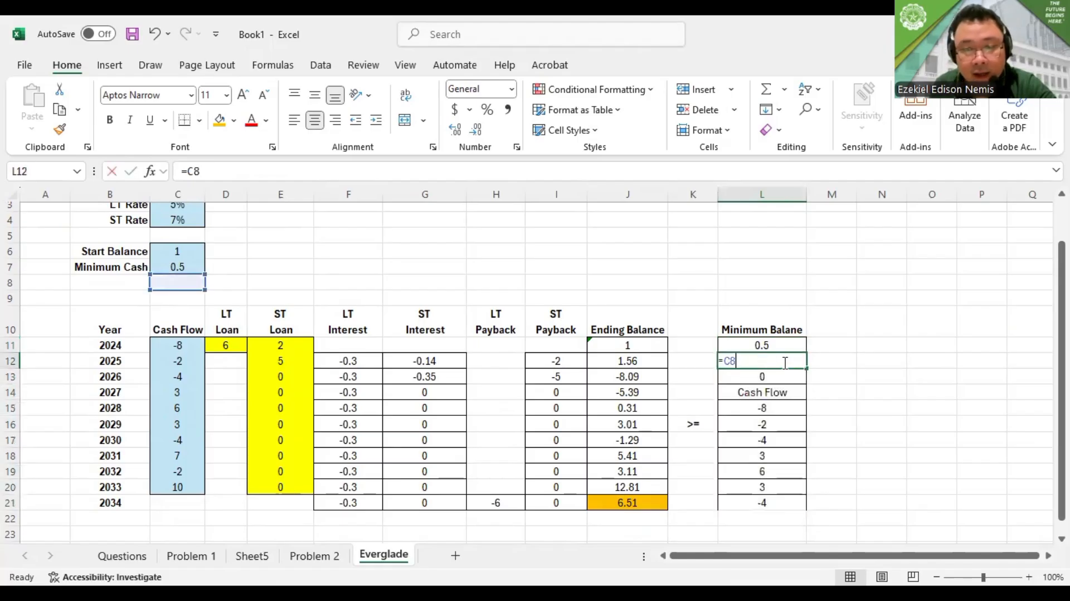
pyautogui.press('Escape')
pyautogui.click(773, 346)
pyautogui.moveTo(772, 360); pyautogui.dragTo(774, 500)
pyautogui.press('Delete')
# Lock the row reference in L11 as =C$7 and fill the minimum balance formula down through the 2034 row, L21
pyautogui.click(772, 345)
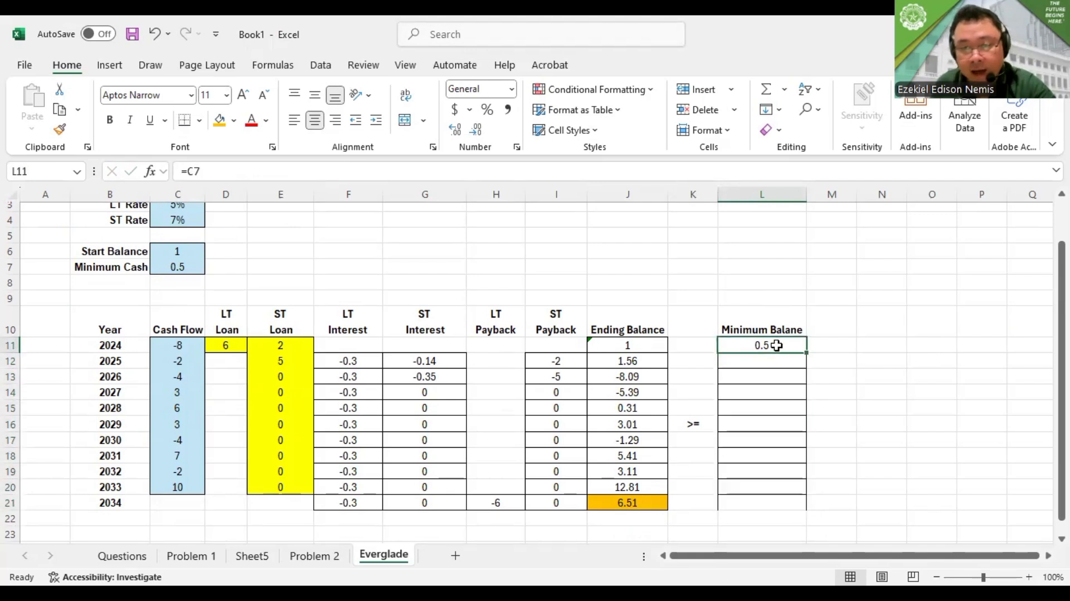
pyautogui.click(192, 172)
pyautogui.write('$')
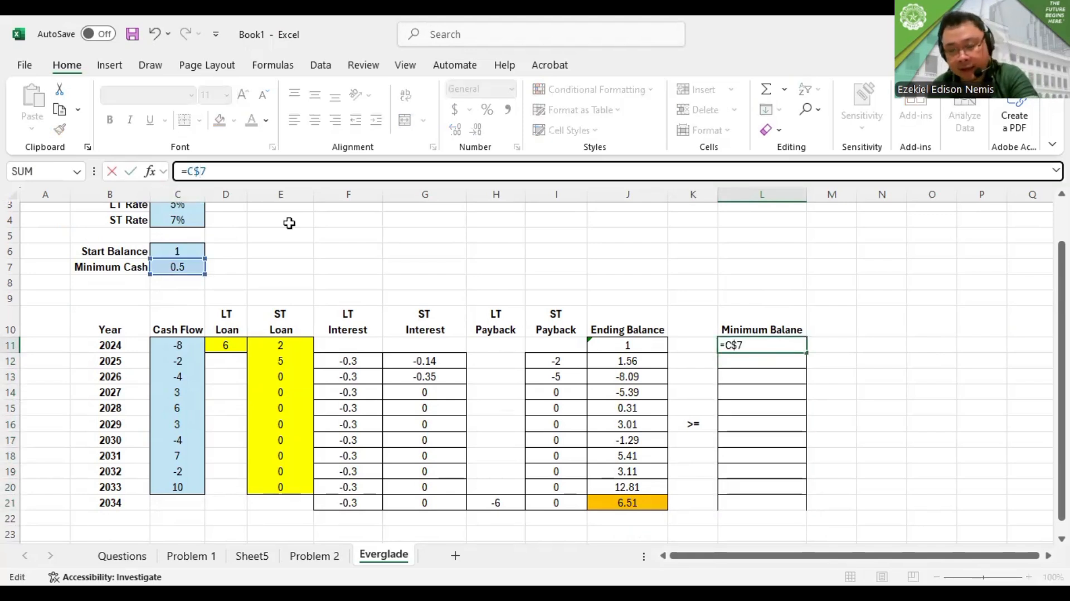
pyautogui.press('Return')
pyautogui.click(769, 348)
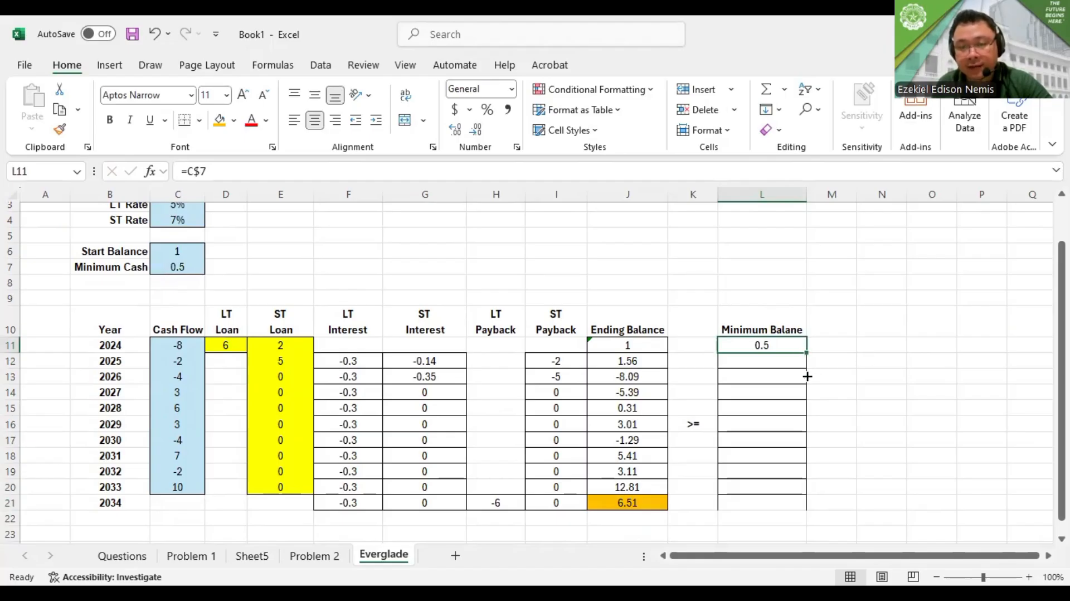
pyautogui.moveTo(807, 376); pyautogui.dragTo(807, 510)
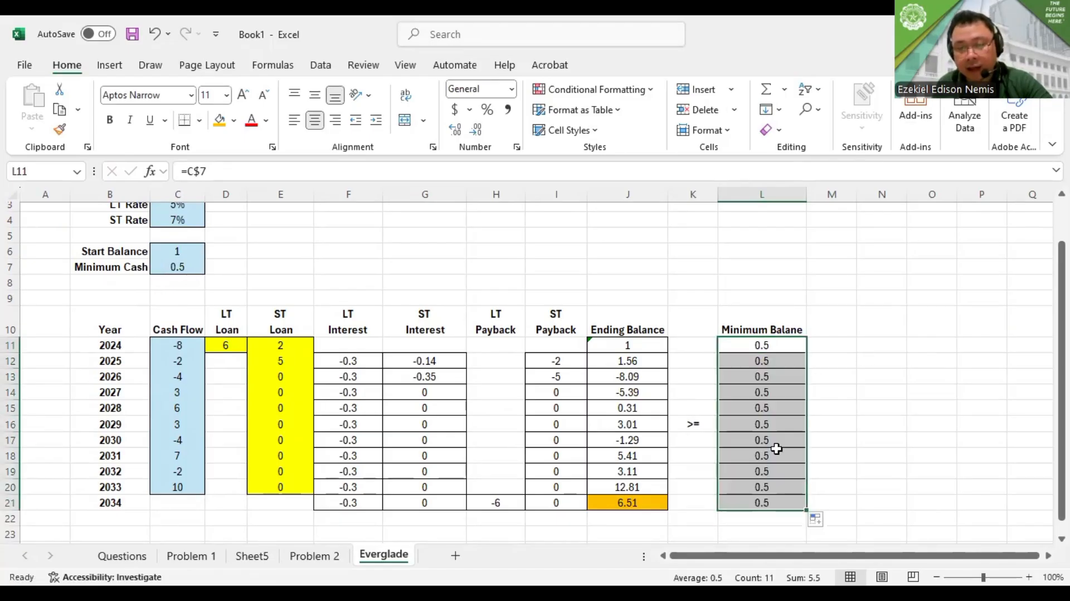
# Examine the filled minimum balances, the 2034 ending balance in J21, the loan cells and the ending balance column
pyautogui.click(761, 438)
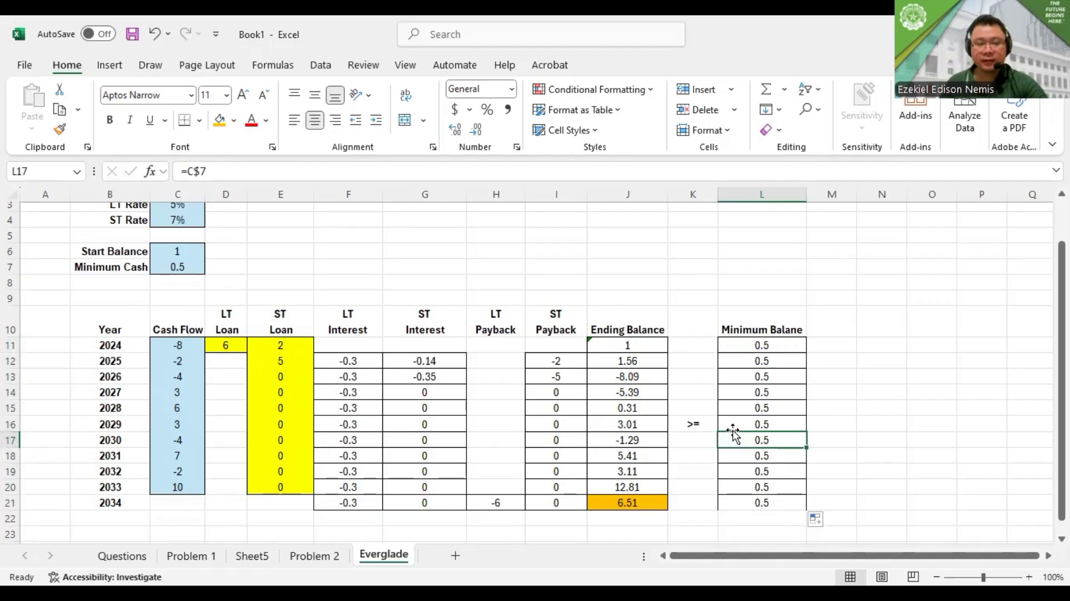
pyautogui.scroll(-3, 734, 420)
pyautogui.click(746, 363)
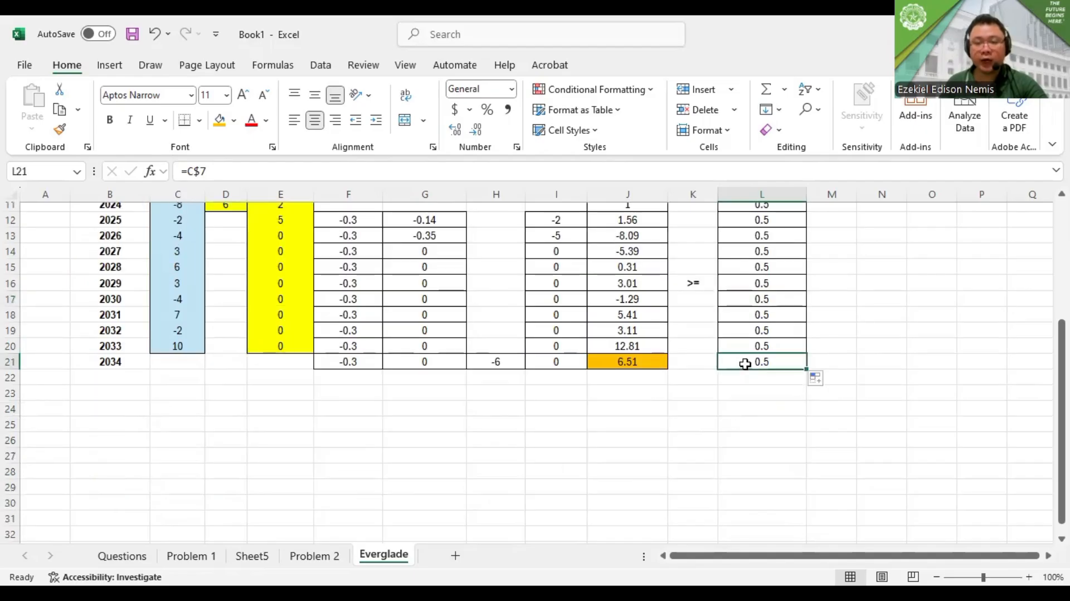
pyautogui.scroll(3, 596, 312)
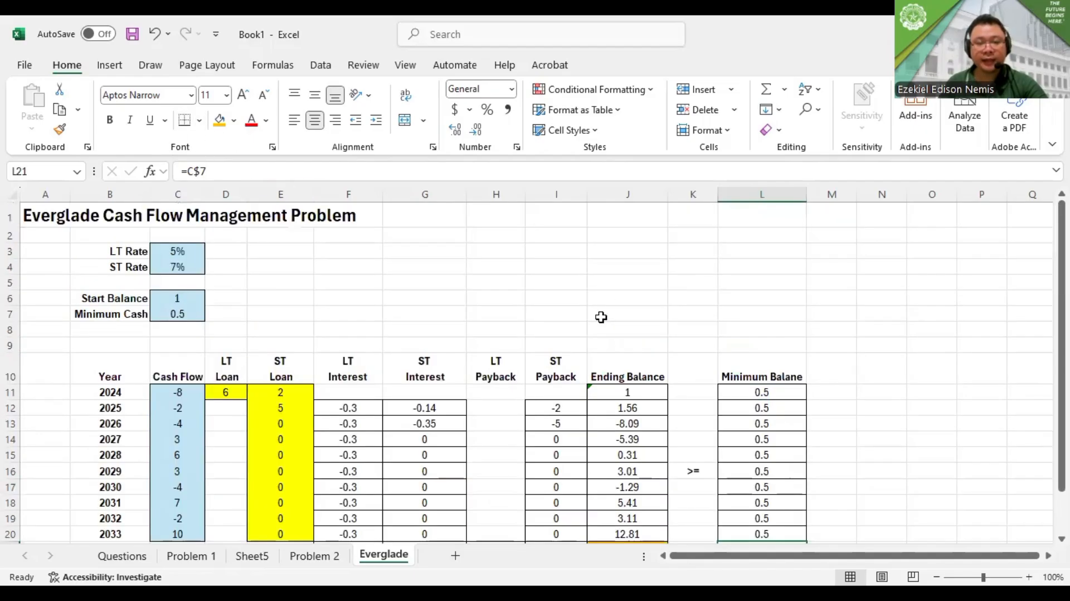
pyautogui.scroll(-2, 601, 317)
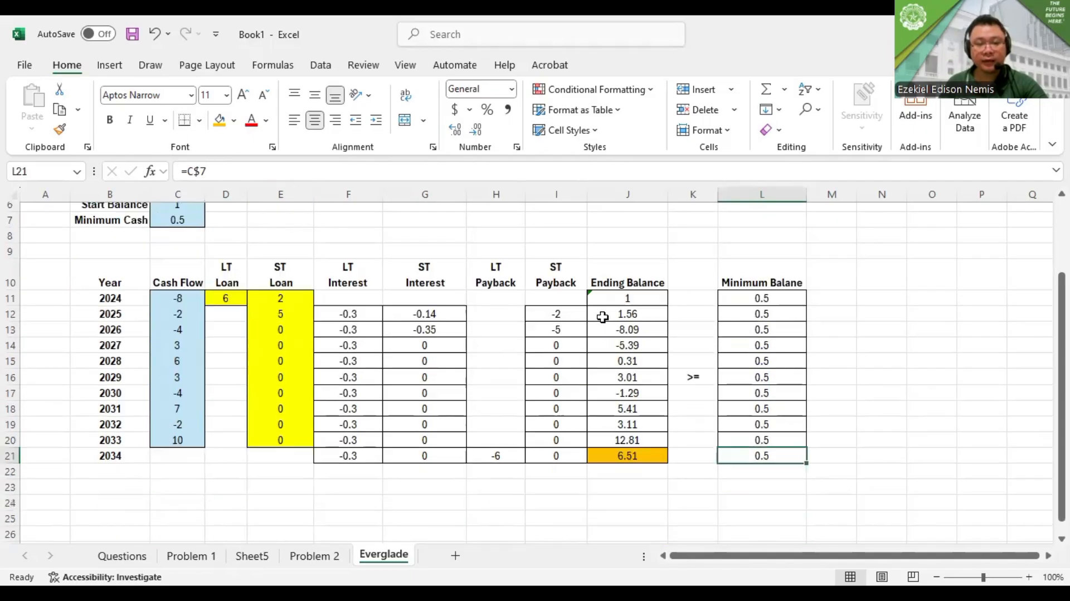
pyautogui.click(627, 454)
pyautogui.scroll(1, 707, 468)
pyautogui.moveTo(237, 345); pyautogui.dragTo(281, 480)
pyautogui.click(777, 393)
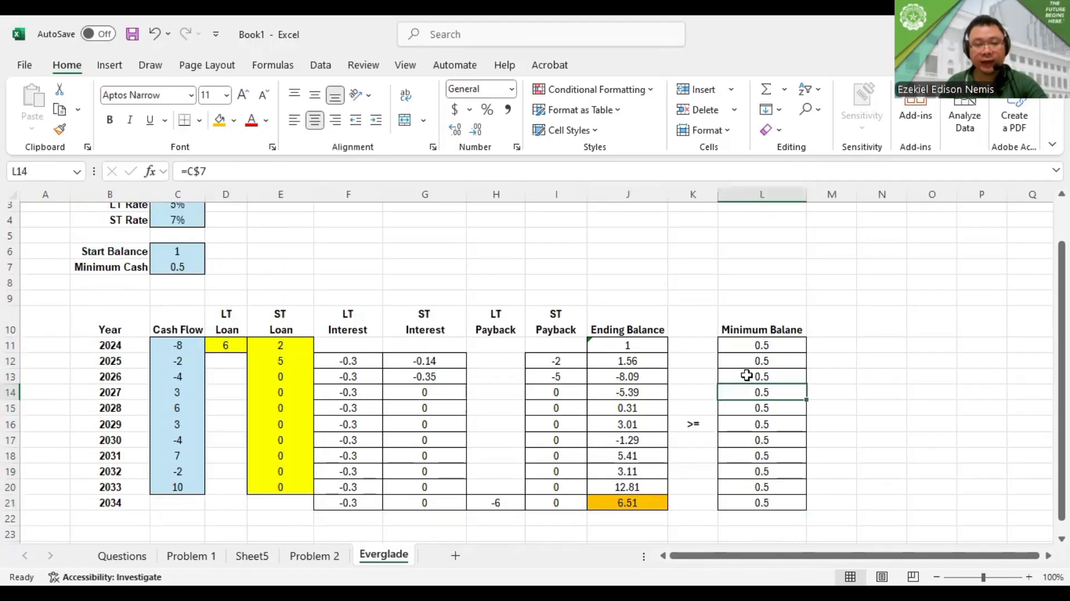
pyautogui.scroll(1, 641, 388)
pyautogui.scroll(-1, 633, 365)
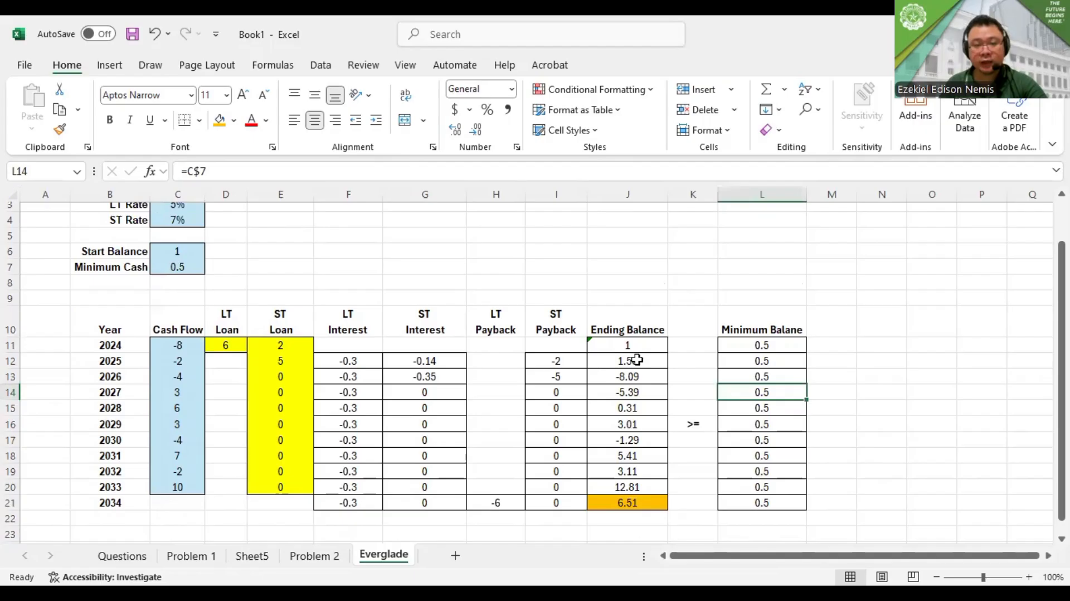
pyautogui.click(623, 329)
pyautogui.moveTo(623, 411); pyautogui.dragTo(622, 497)
pyautogui.moveTo(755, 330); pyautogui.dragTo(754, 516)
# Correct the spelling of the heading in L10 to Minimum Balance
pyautogui.click(795, 327)
pyautogui.doubleClick(796, 327)
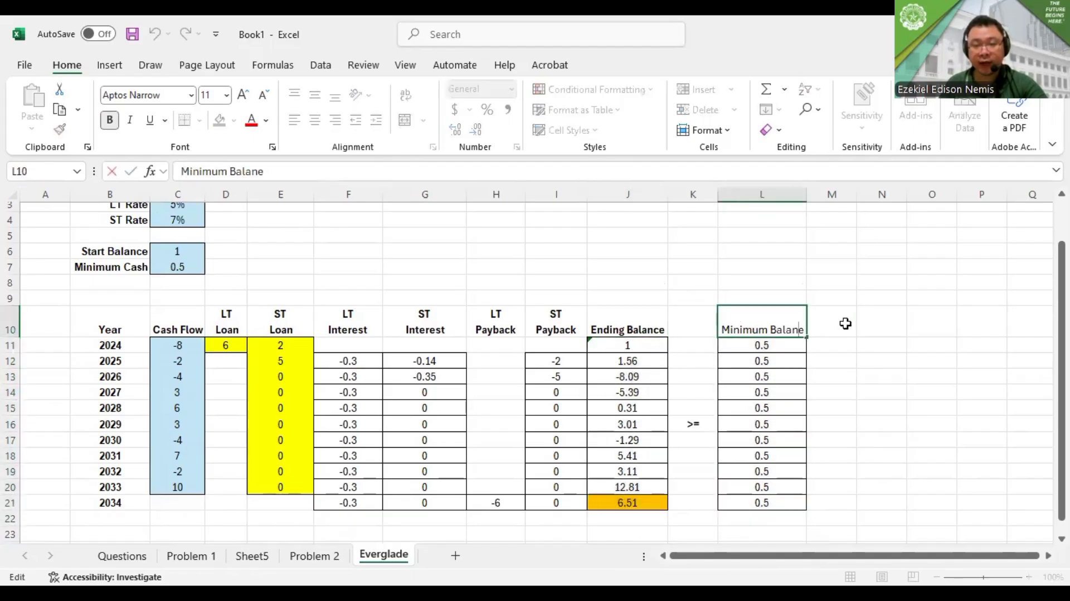
pyautogui.write('c')
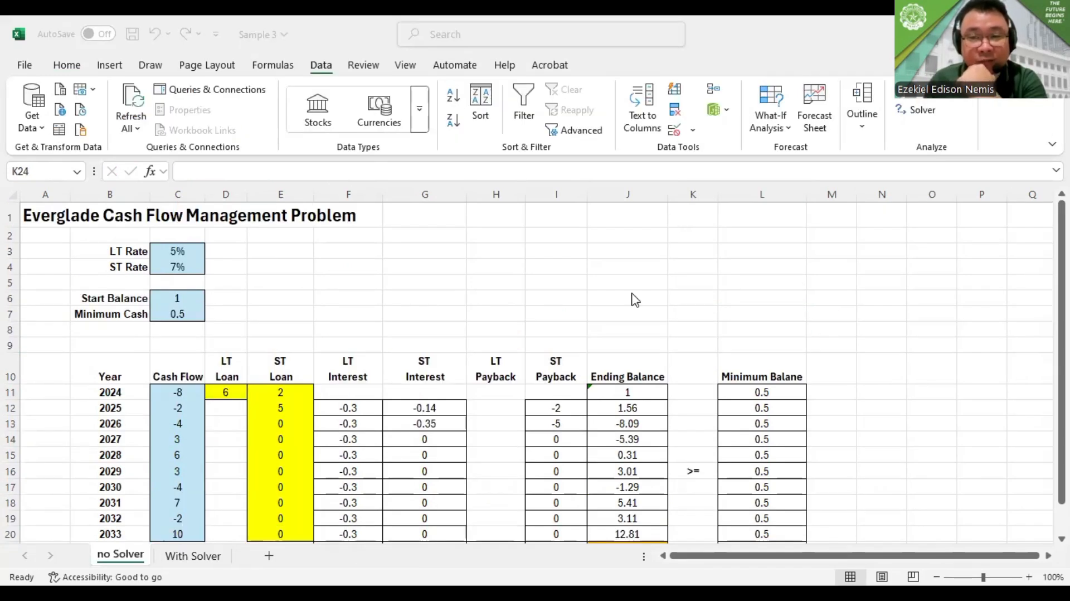
# Look over the complete Everglade cash flow model on the no Solver sheet of the Sample 3 workbook
pyautogui.scroll(-1, 597, 304)
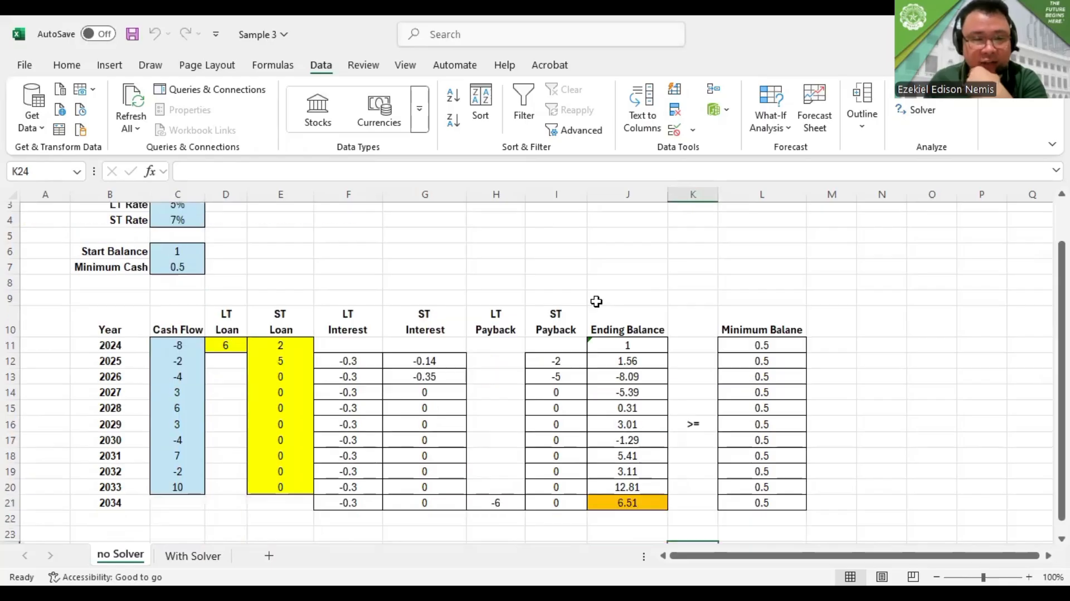
pyautogui.click(621, 250)
pyautogui.scroll(1, 663, 262)
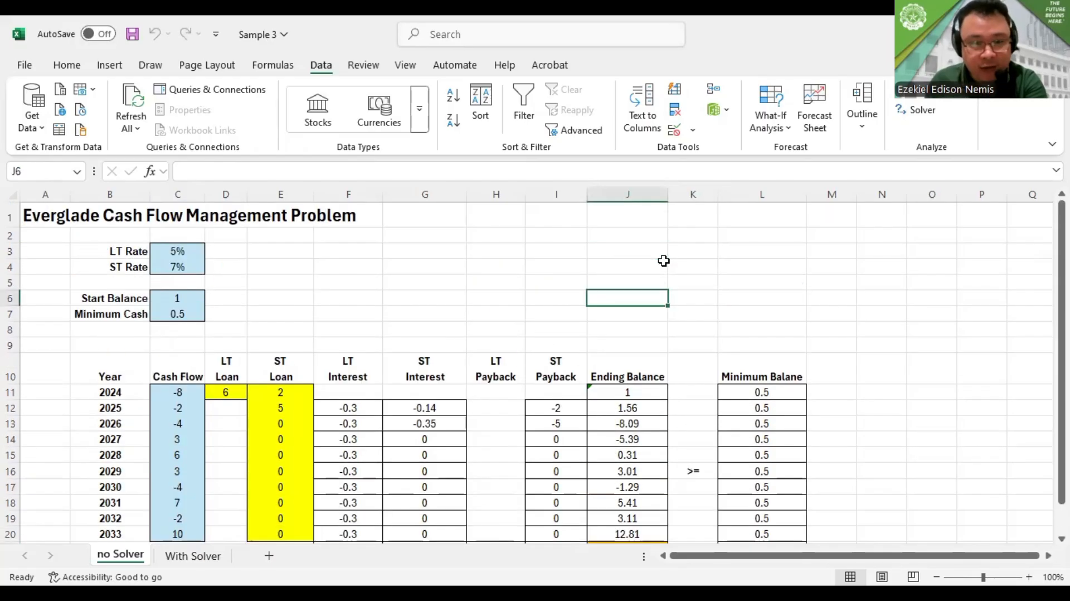
pyautogui.scroll(-1, 661, 253)
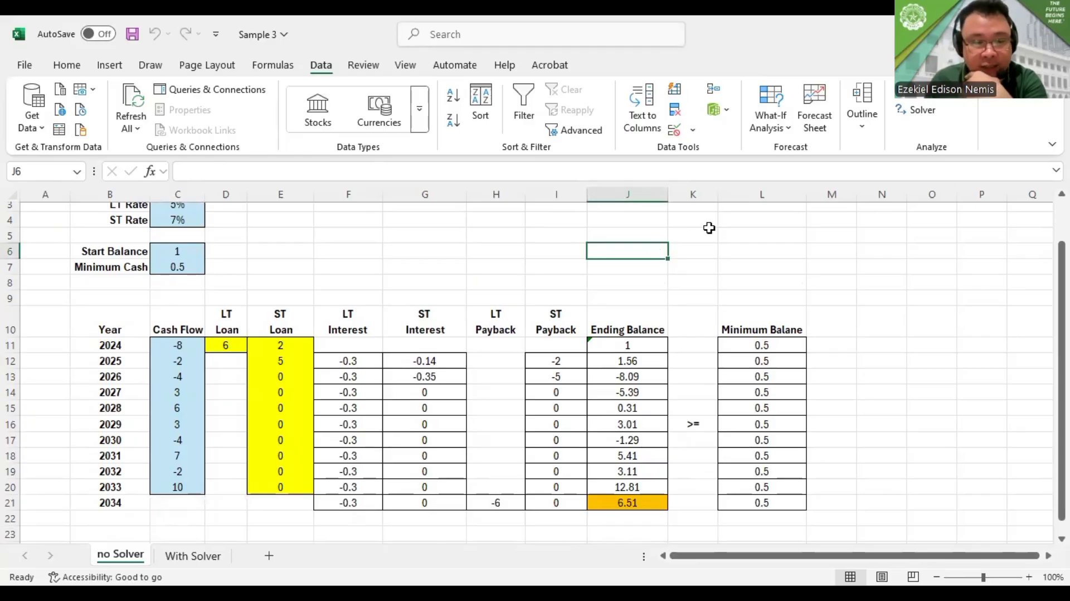
pyautogui.scroll(1, 709, 227)
pyautogui.scroll(-1, 709, 228)
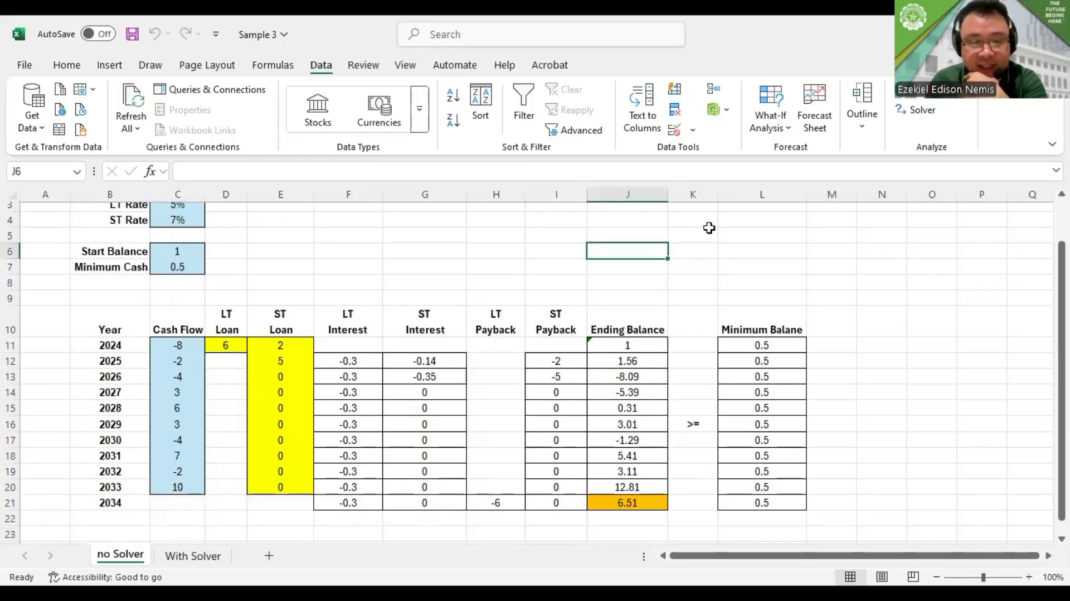
pyautogui.scroll(1, 709, 228)
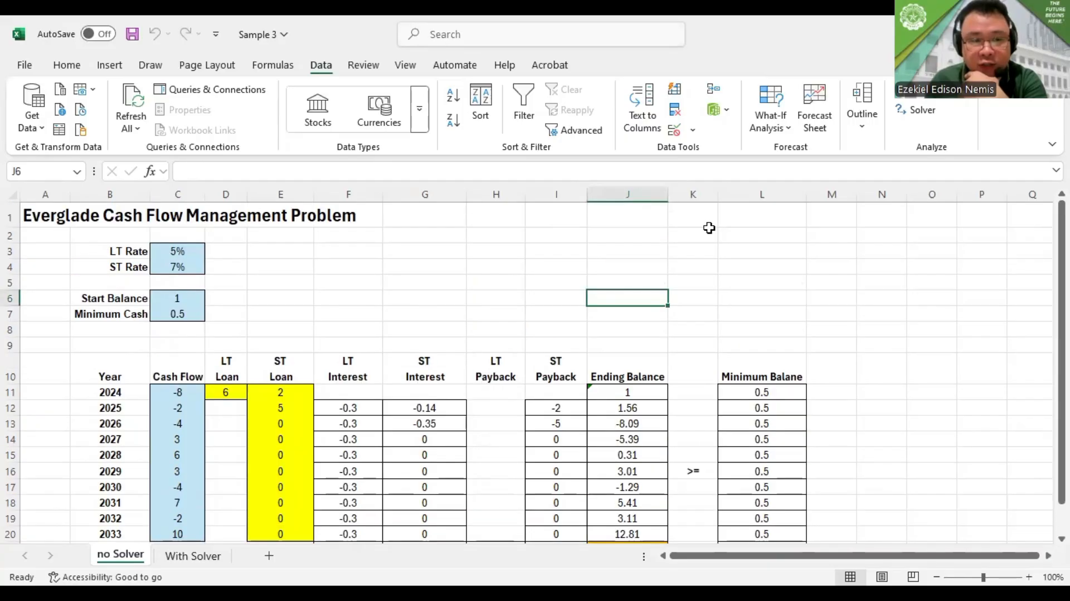
# Reset all existing Solver options and cell selections, and set the 2034 ending balance, J21, as the Solver objective
pyautogui.click(915, 112)
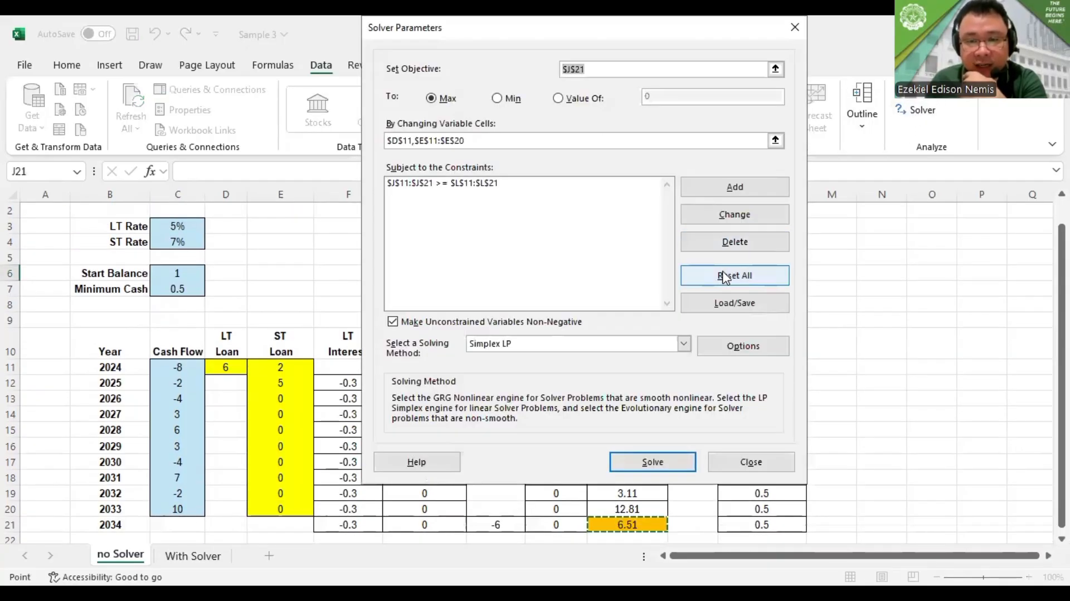
pyautogui.click(717, 276)
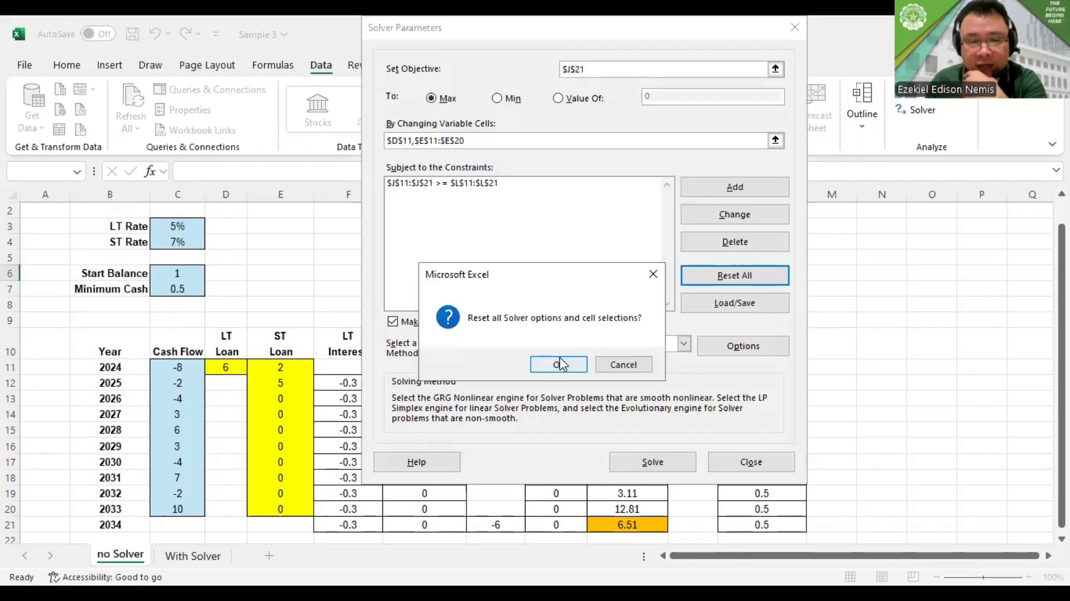
pyautogui.click(559, 365)
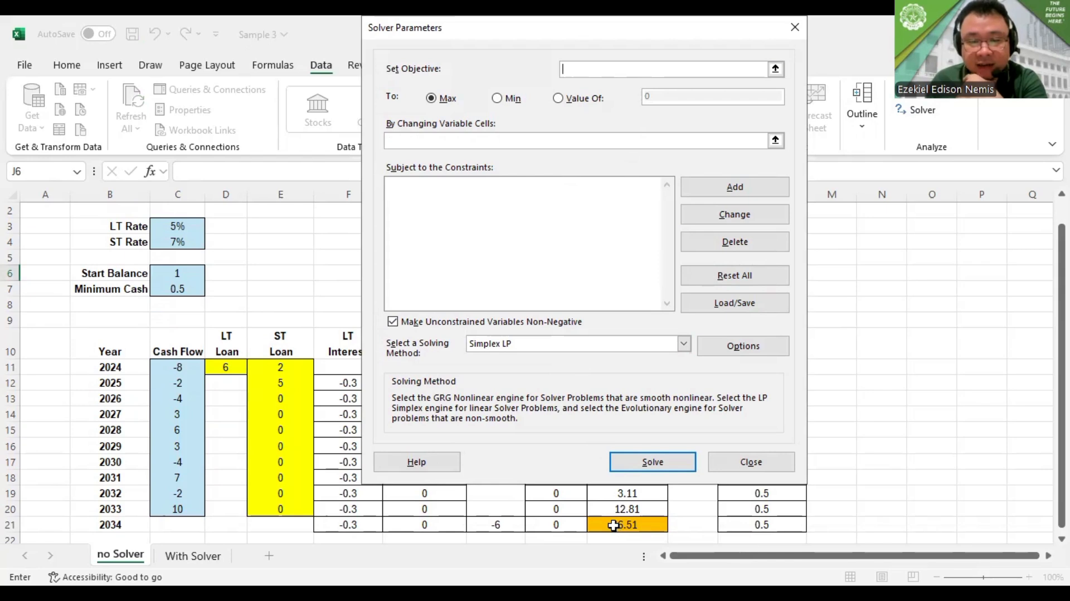
pyautogui.click(617, 525)
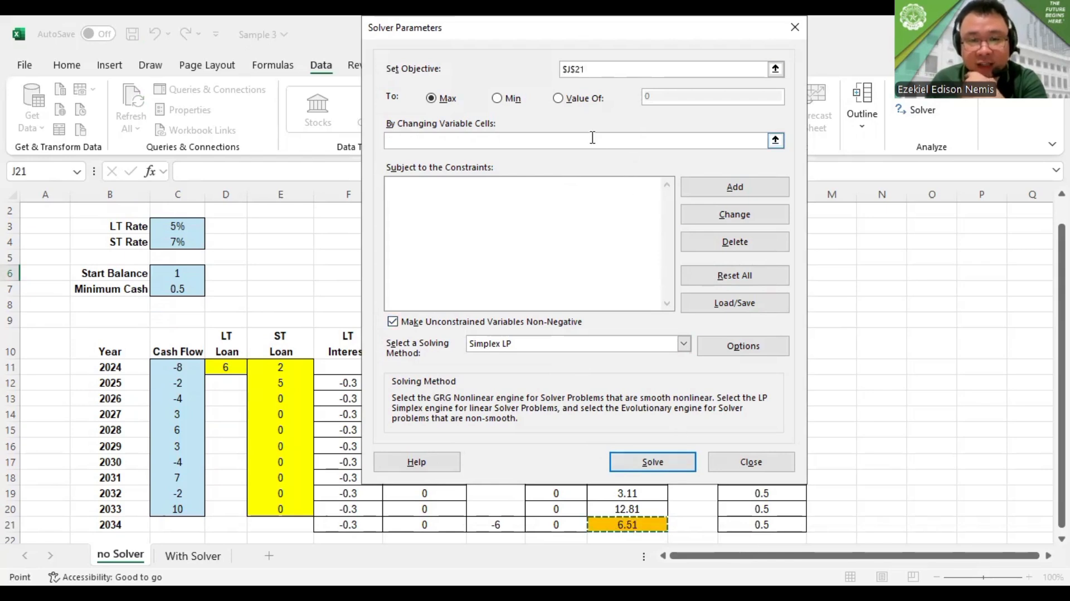
# Set the Solver's changing variable cells to the long-term loan D11 and the short-term loans E11:E20
pyautogui.click(446, 140)
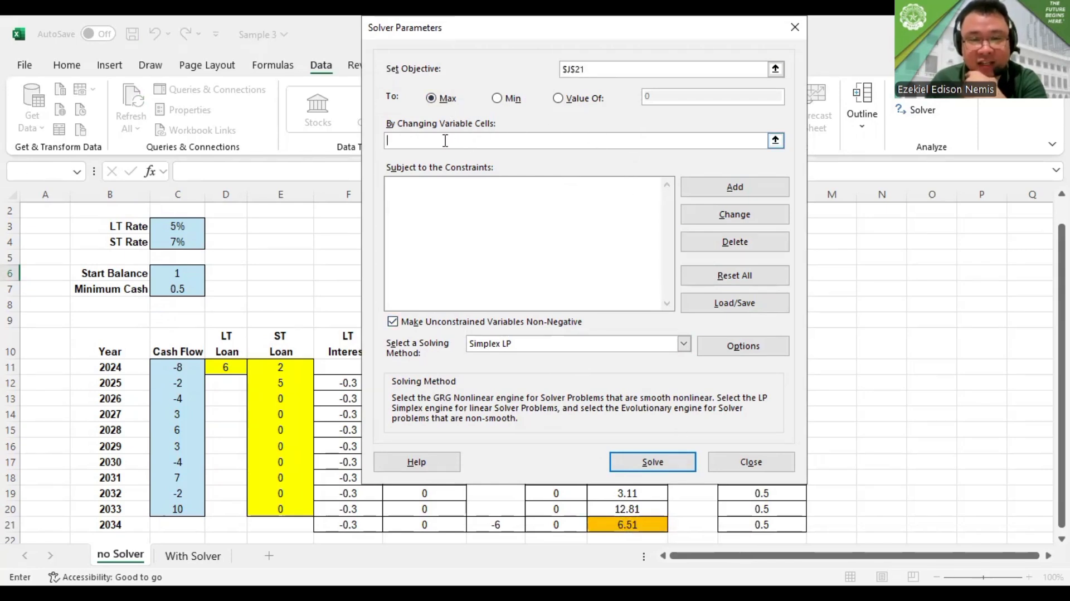
pyautogui.click(225, 366)
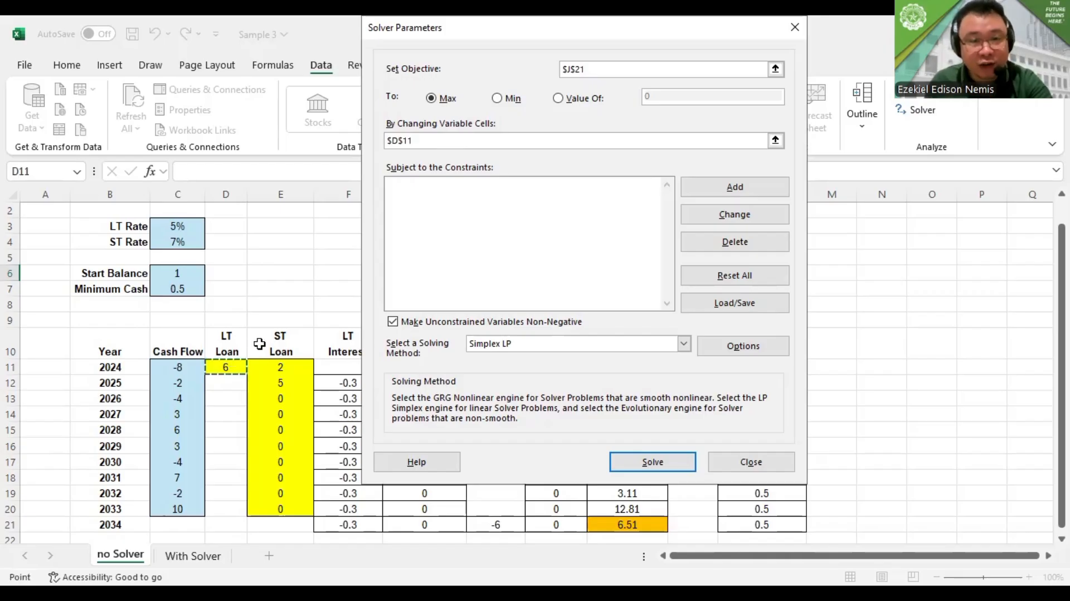
pyautogui.write(',')
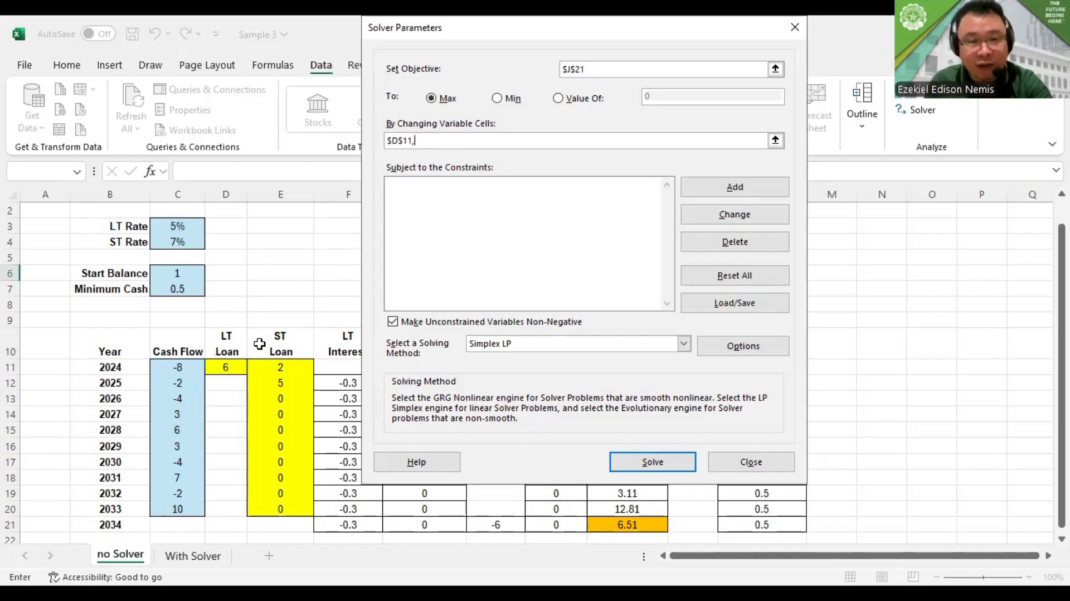
pyautogui.click(283, 370)
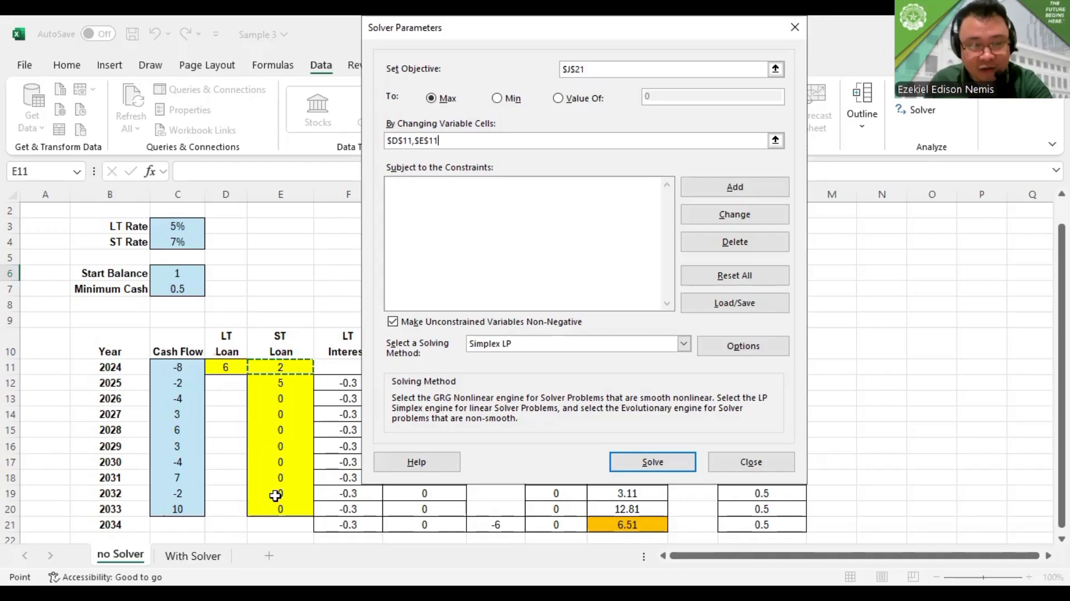
pyautogui.moveTo(275, 496); pyautogui.dragTo(277, 506)
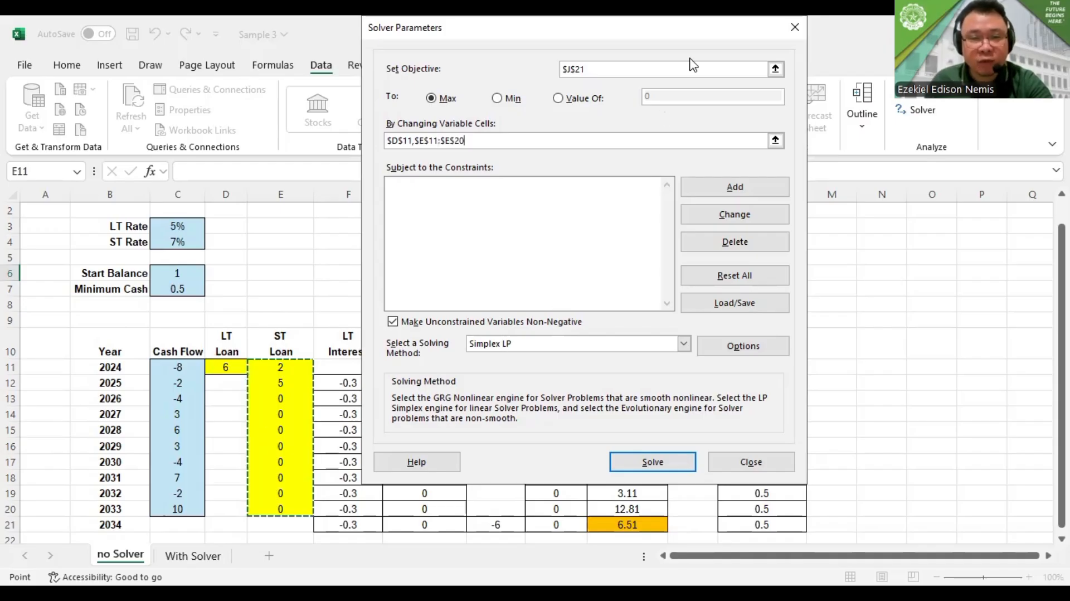
# Add a Solver constraint requiring the ending balances J11:J21 to be >= the minimum balances L11:L21
pyautogui.moveTo(691, 27); pyautogui.dragTo(439, 36)
pyautogui.click(482, 196)
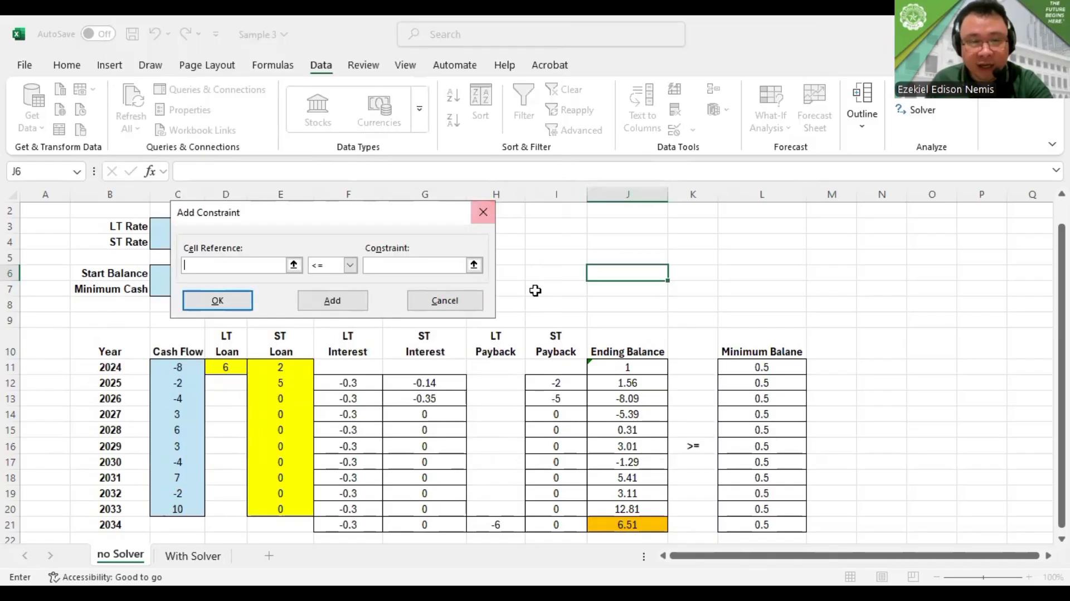
pyautogui.click(612, 369)
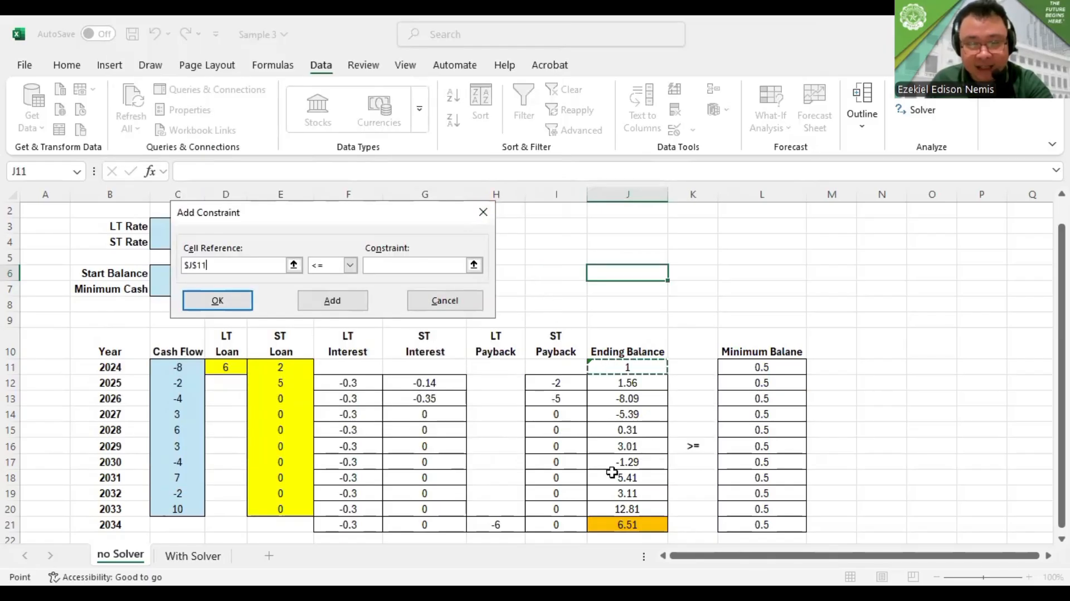
pyautogui.hotkey('ctrl', 'shift', 'Down')
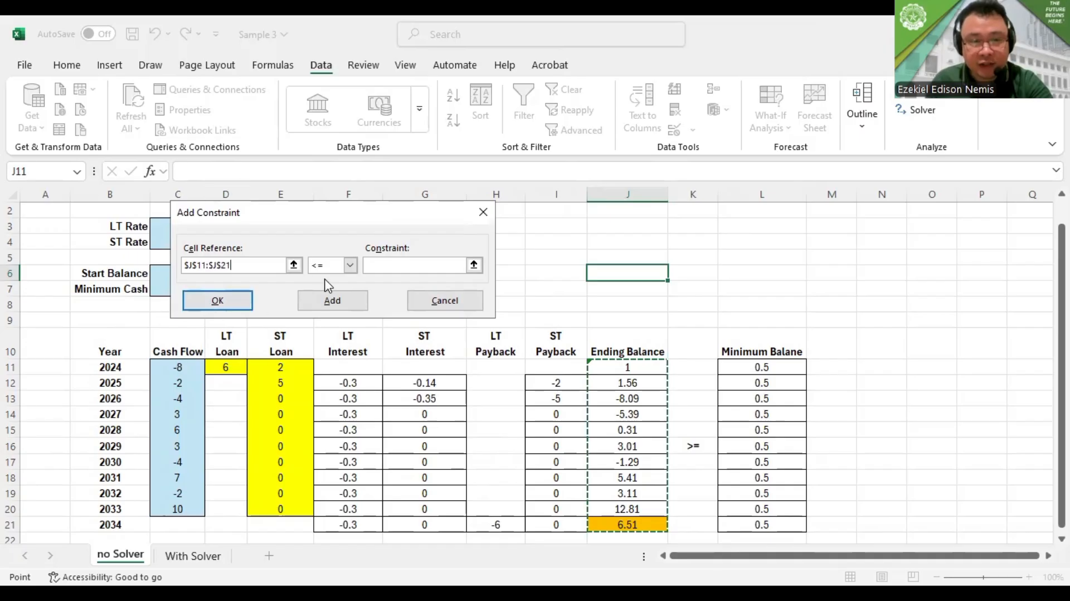
pyautogui.click(382, 265)
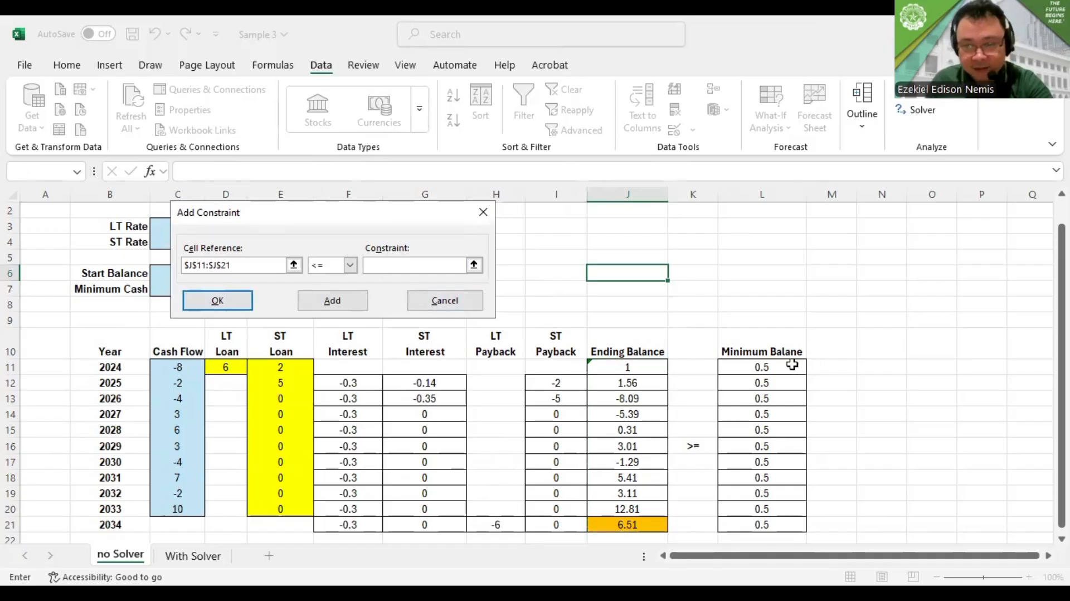
pyautogui.click(731, 370)
pyautogui.hotkey('ctrl', 'shift', 'Down')
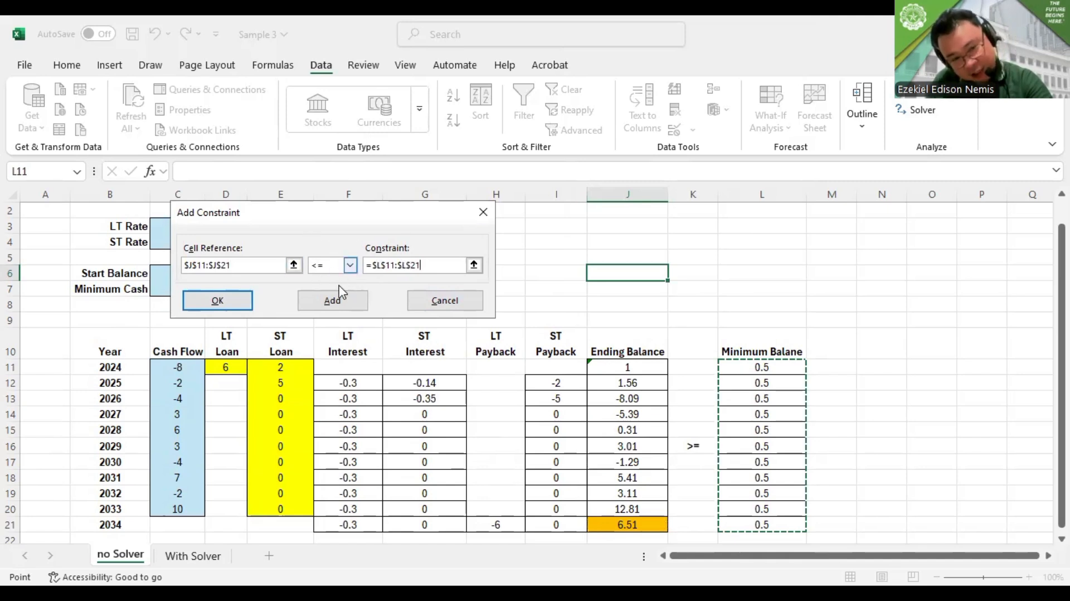
pyautogui.click(350, 265)
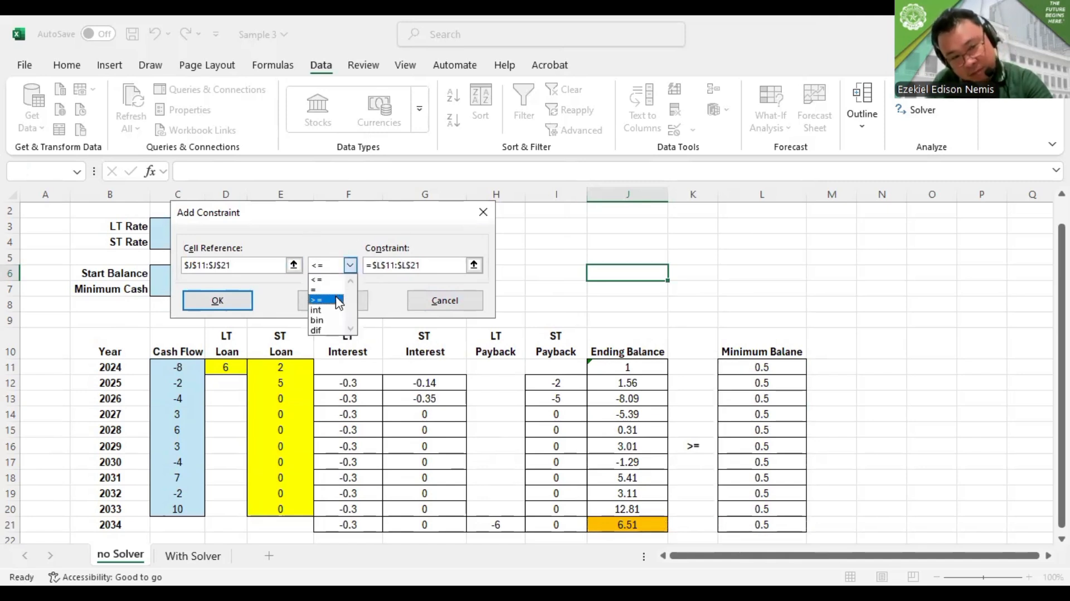
pyautogui.click(337, 300)
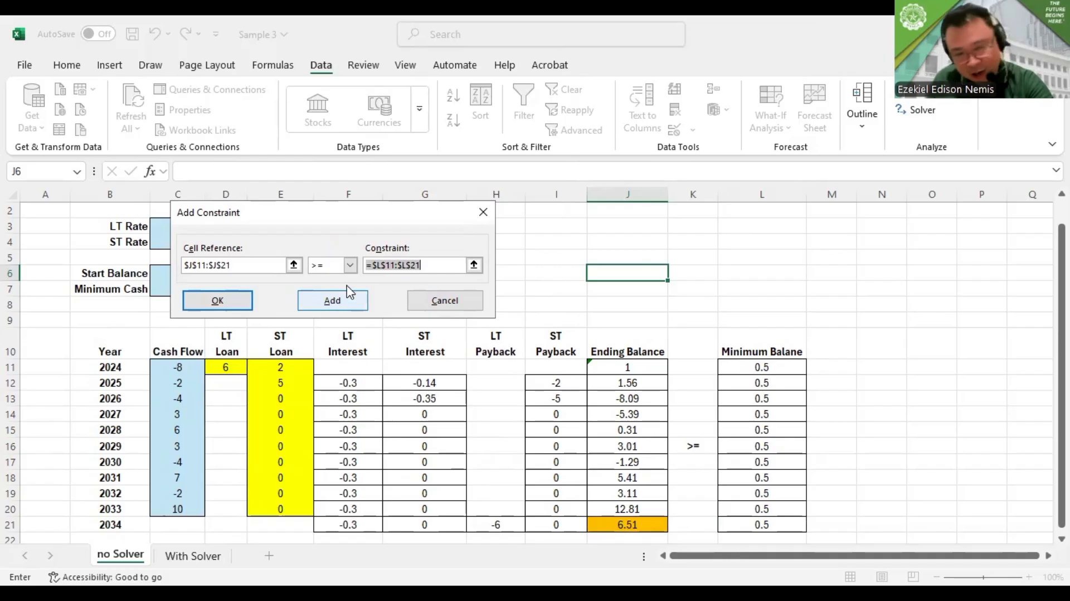
pyautogui.click(334, 304)
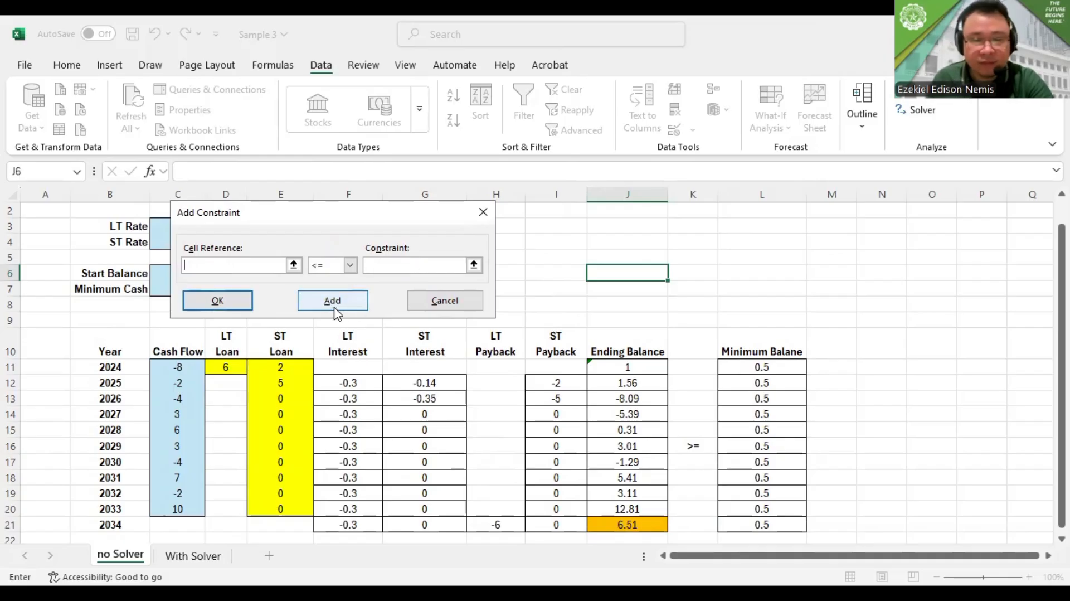
pyautogui.click(438, 307)
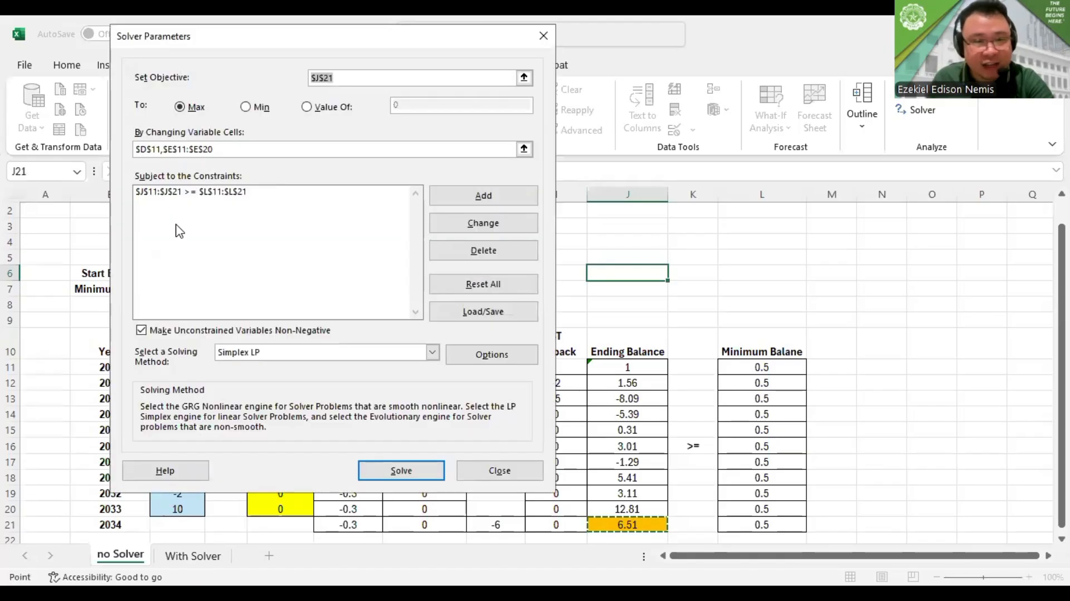
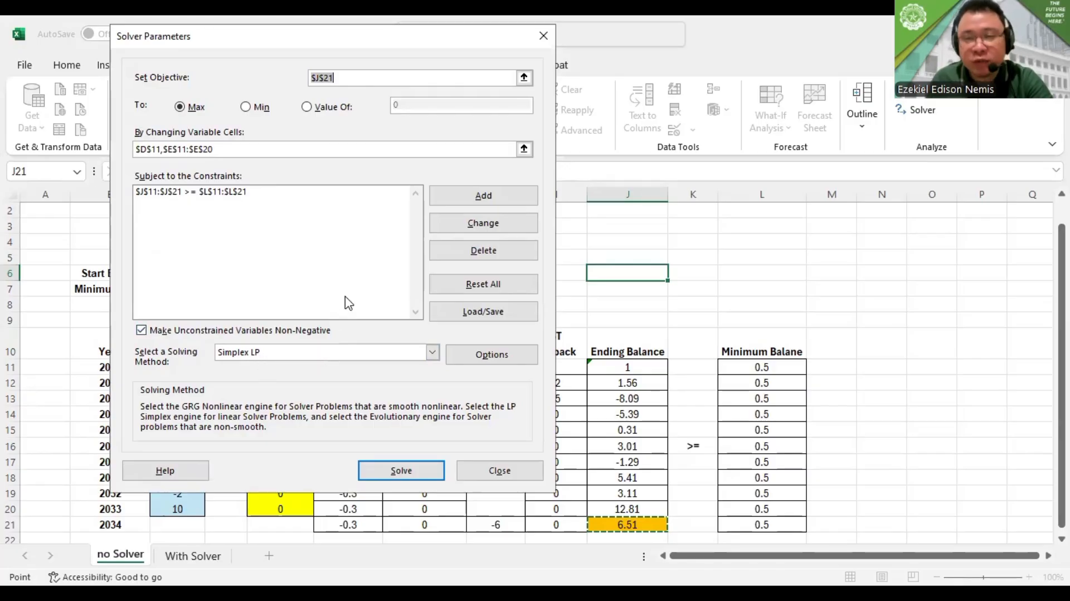
# Solve the cash flow model with Solver and keep the Solver solution
pyautogui.click(400, 471)
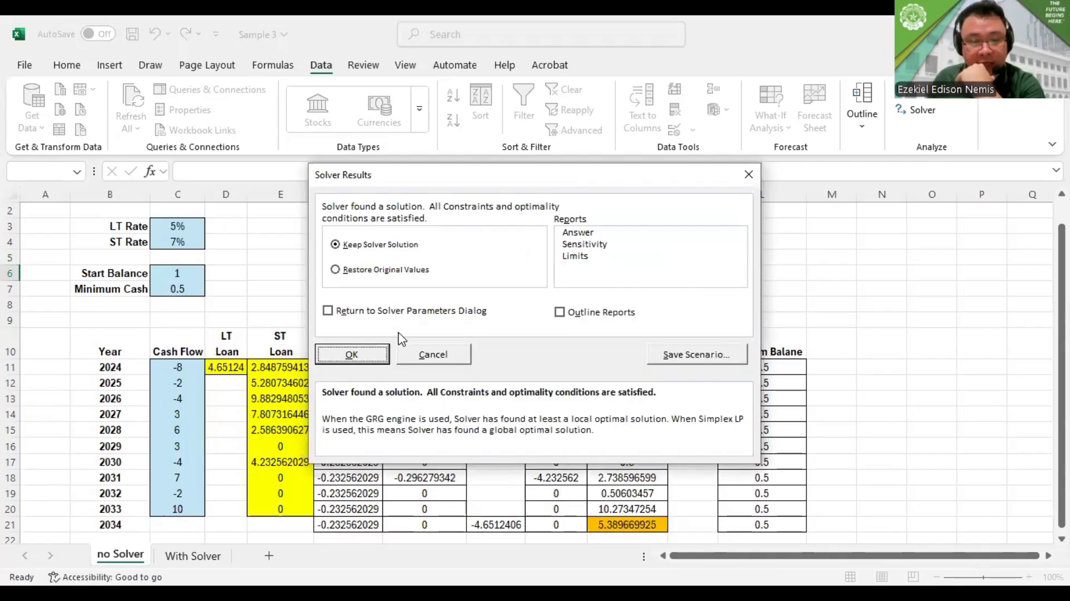
pyautogui.click(355, 356)
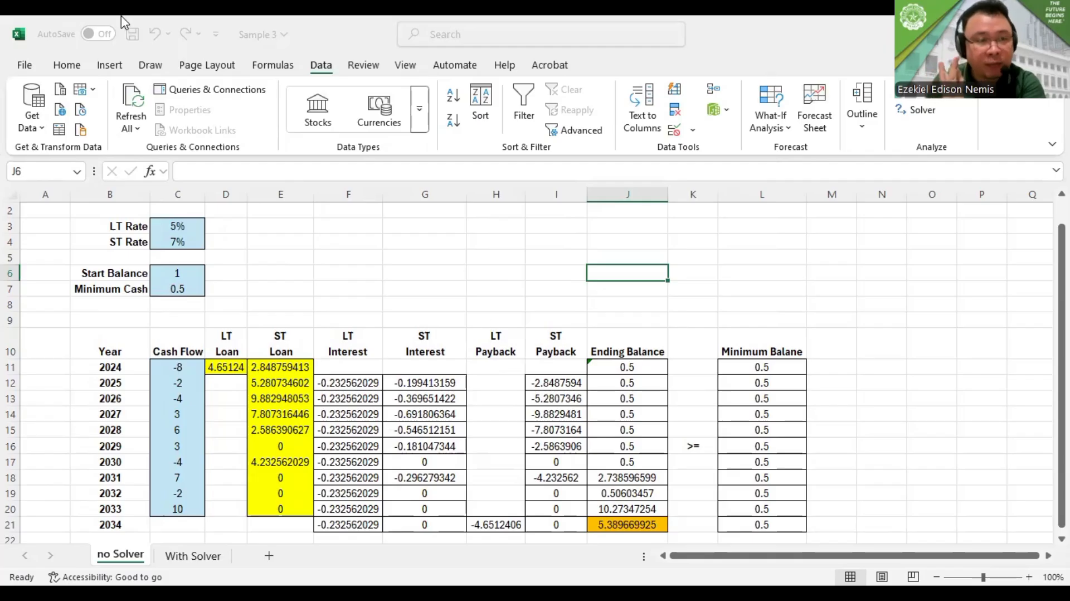
# Format the 2024 long-term loan amount in D11 to two decimal places
pyautogui.click(83, 69)
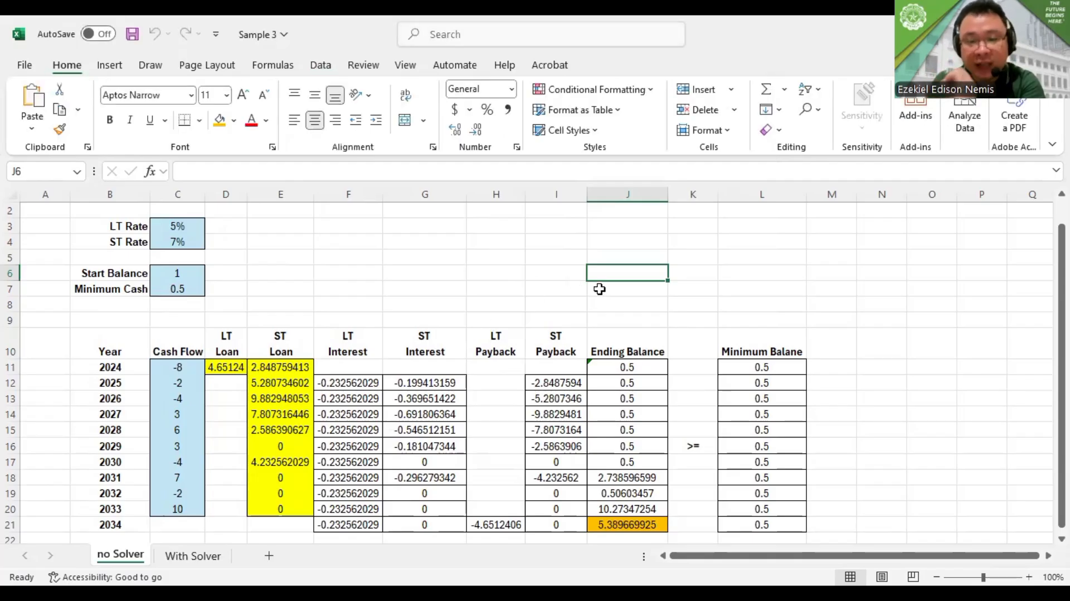
pyautogui.scroll(-6, 599, 289)
pyautogui.scroll(4, 591, 284)
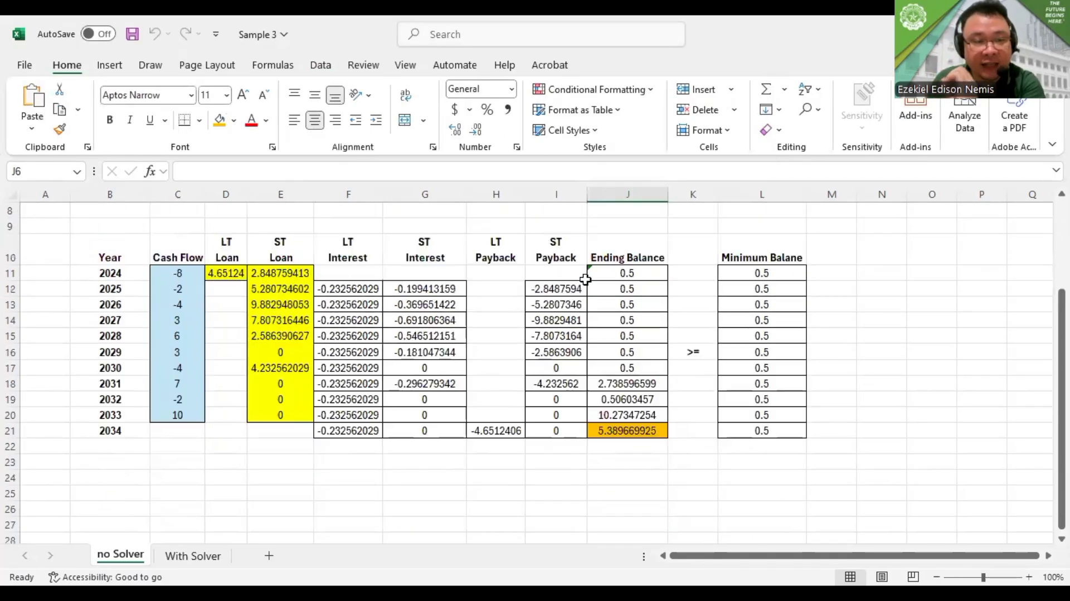
pyautogui.scroll(-2, 585, 279)
pyautogui.scroll(1, 584, 277)
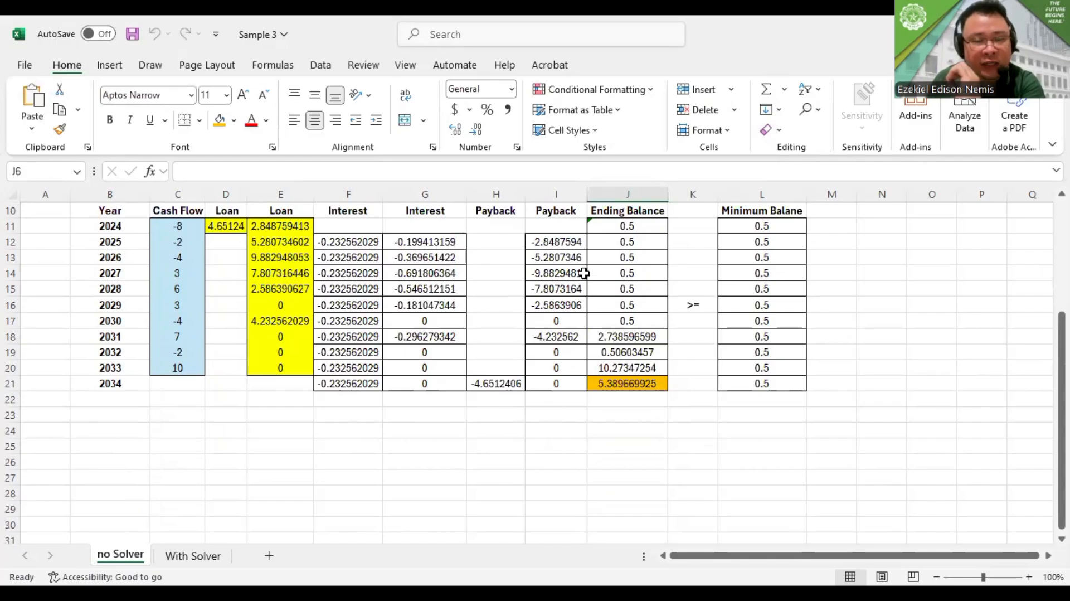
pyautogui.moveTo(231, 226); pyautogui.dragTo(255, 231)
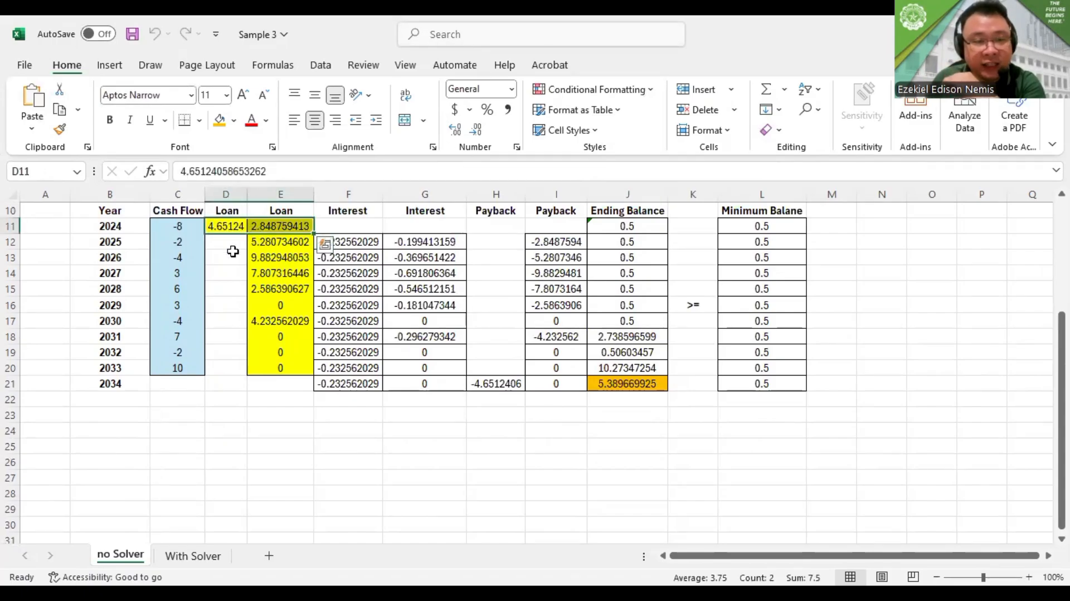
pyautogui.click(227, 231)
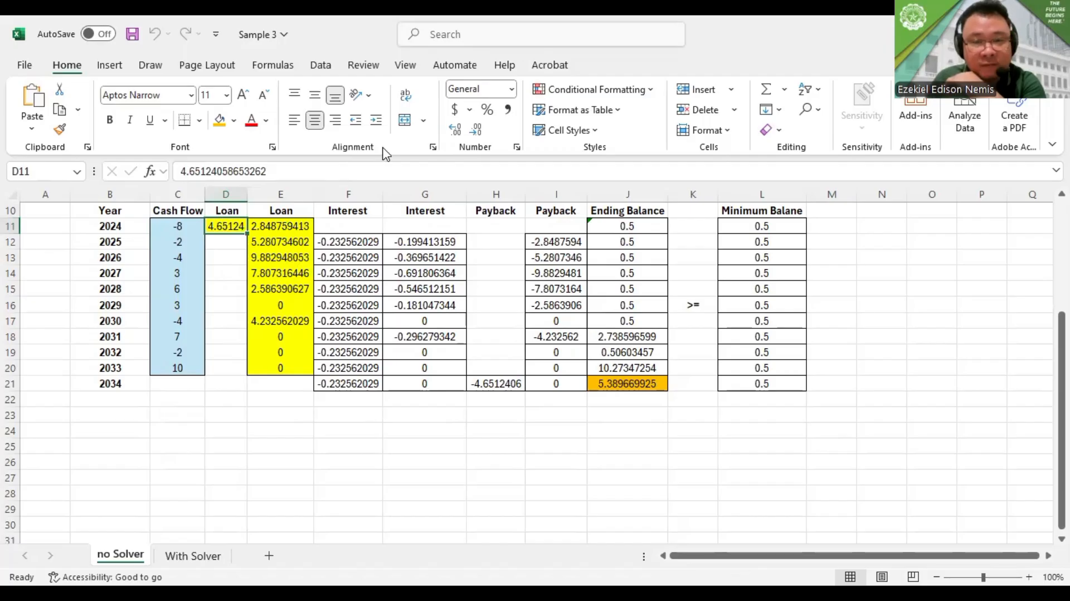
pyautogui.click(461, 133)
pyautogui.click(476, 129)
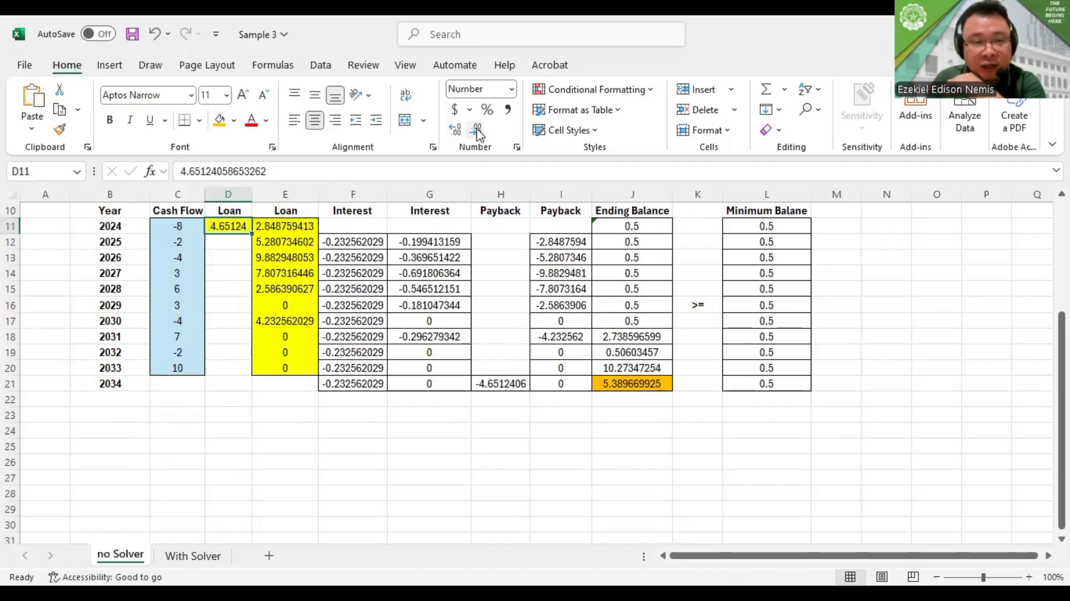
pyautogui.click(476, 129)
pyautogui.click(476, 129)
pyautogui.click(476, 130)
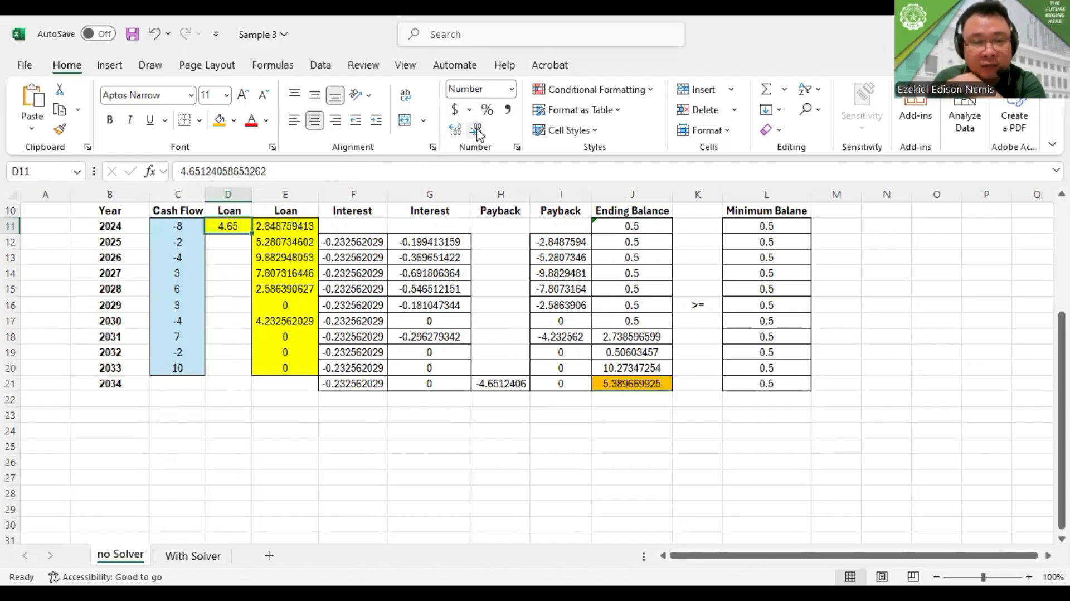
# Format the short-term loan amounts in E11:E20 to two decimal places
pyautogui.click(284, 225)
pyautogui.moveTo(284, 226); pyautogui.dragTo(283, 368)
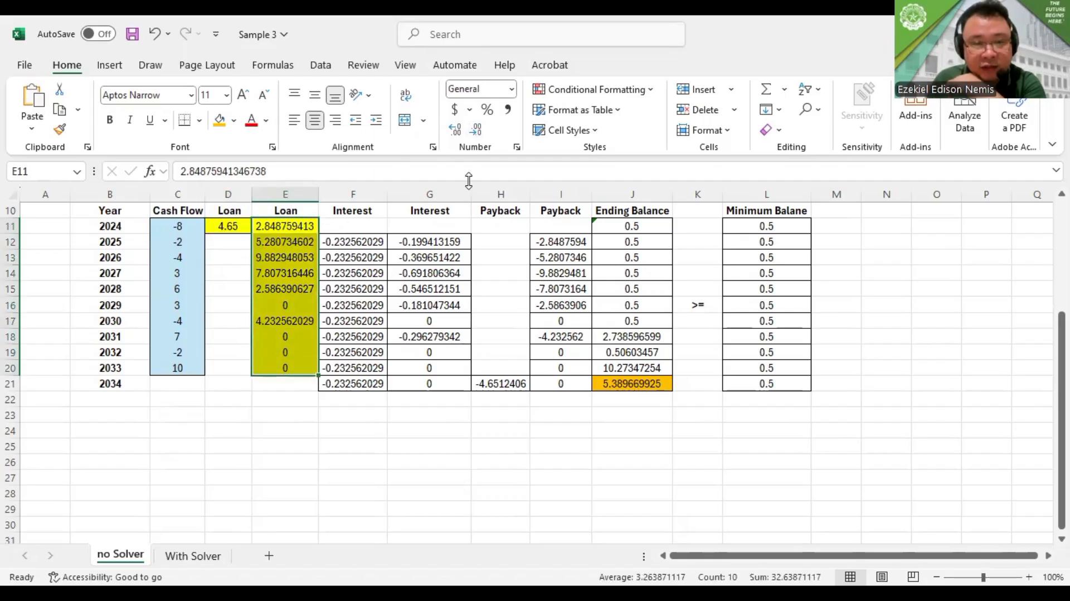
pyautogui.click(473, 137)
pyautogui.click(473, 137)
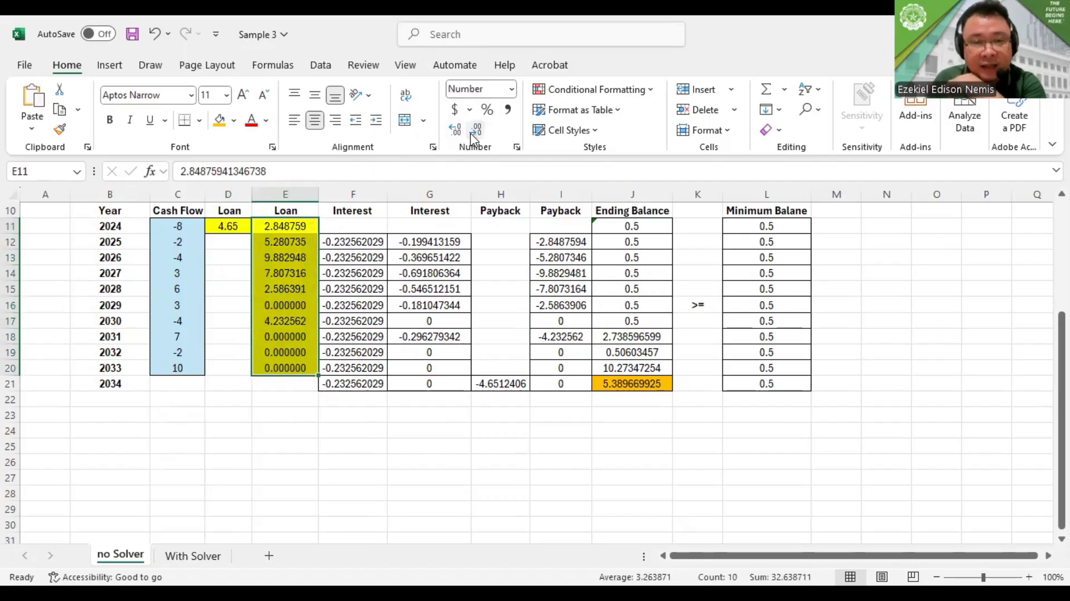
pyautogui.click(474, 137)
pyautogui.click(478, 138)
pyautogui.click(478, 132)
pyautogui.click(477, 131)
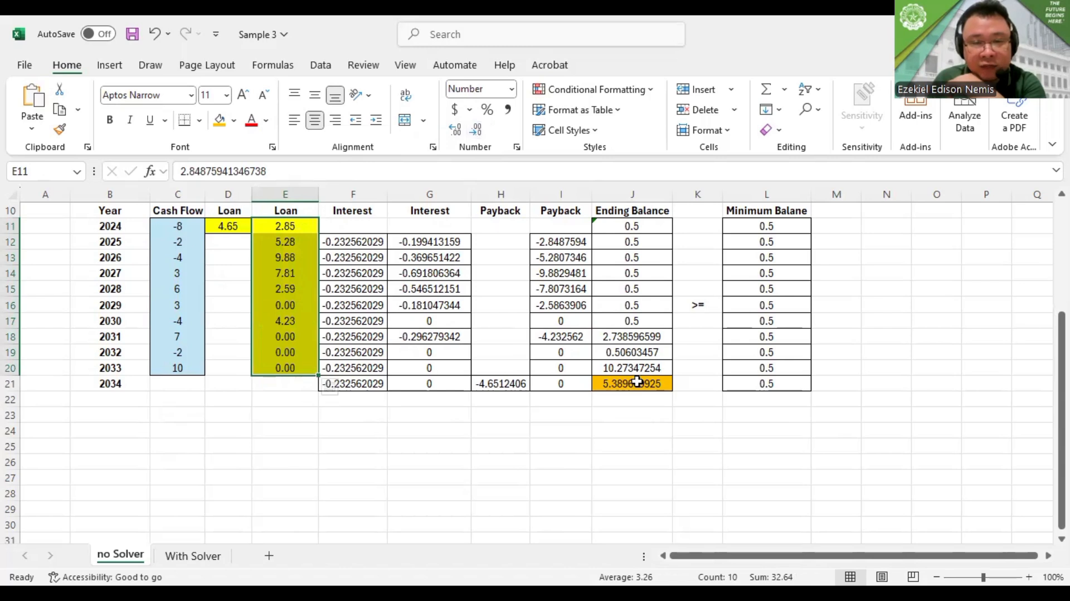
# Format the long-term and short-term interest values in F12:G21 to two decimal places
pyautogui.moveTo(368, 246); pyautogui.dragTo(428, 376)
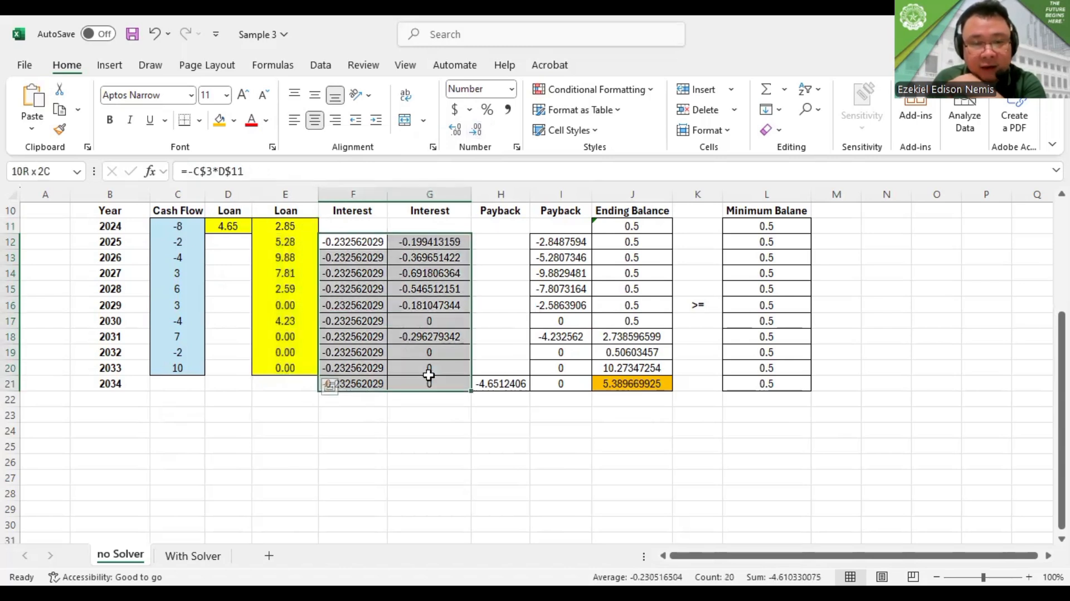
pyautogui.click(477, 132)
pyautogui.click(477, 131)
pyautogui.click(477, 131)
pyautogui.click(477, 132)
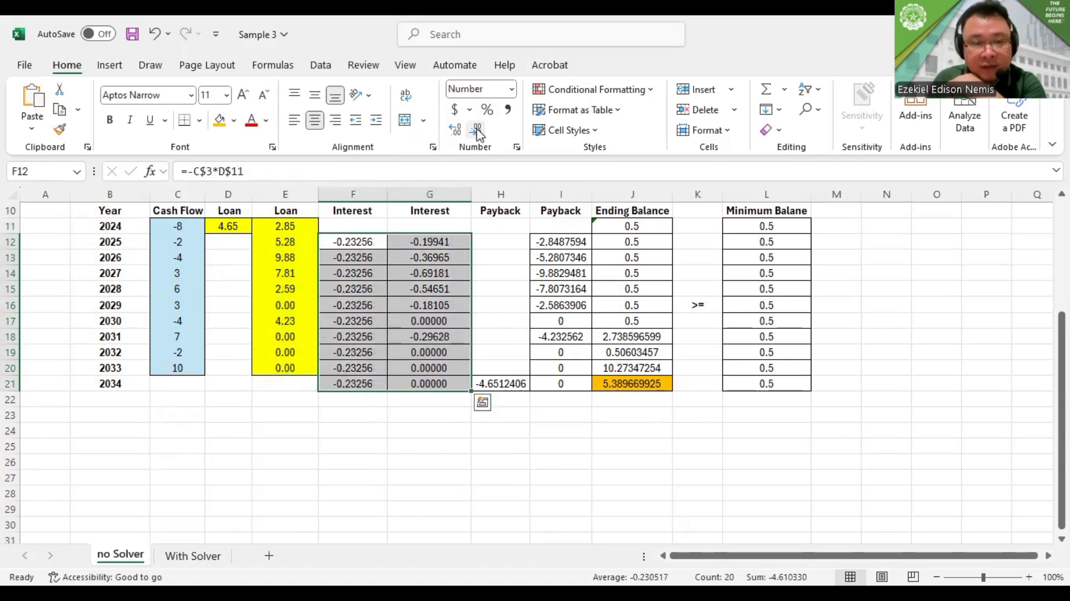
pyautogui.click(477, 131)
pyautogui.click(477, 131)
# Format the long-term payback in H21 to two decimal places
pyautogui.click(477, 132)
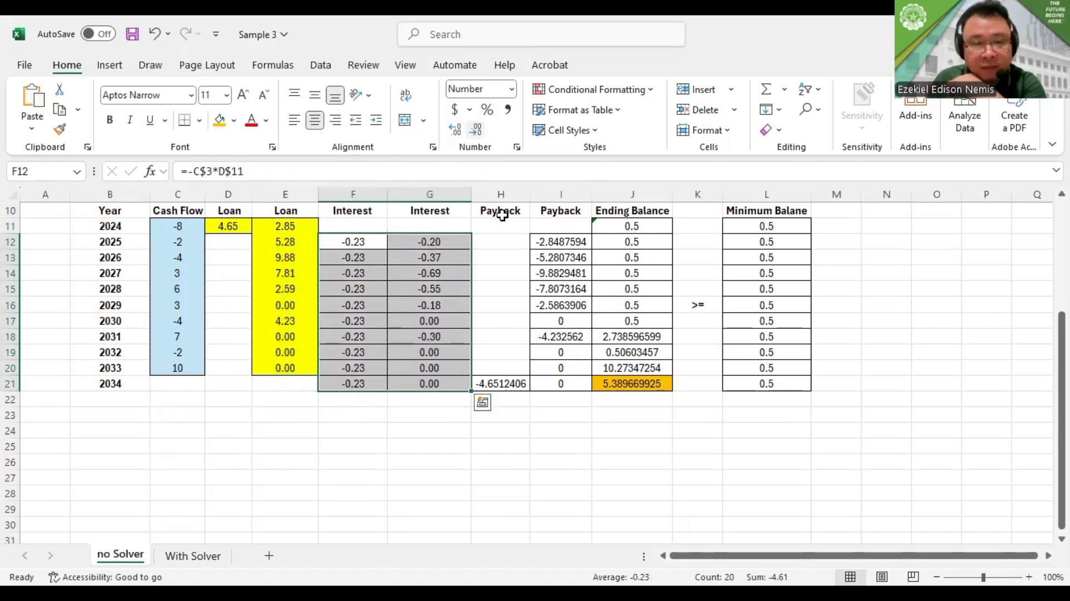
pyautogui.click(503, 384)
pyautogui.click(477, 131)
pyautogui.click(477, 131)
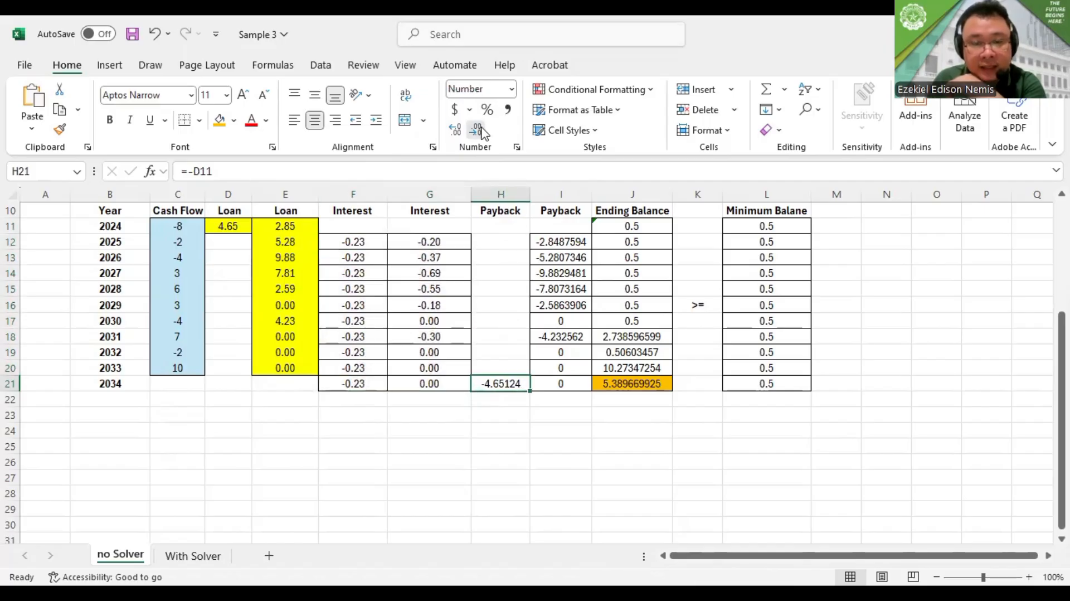
pyautogui.click(477, 132)
pyautogui.click(477, 131)
pyautogui.click(478, 132)
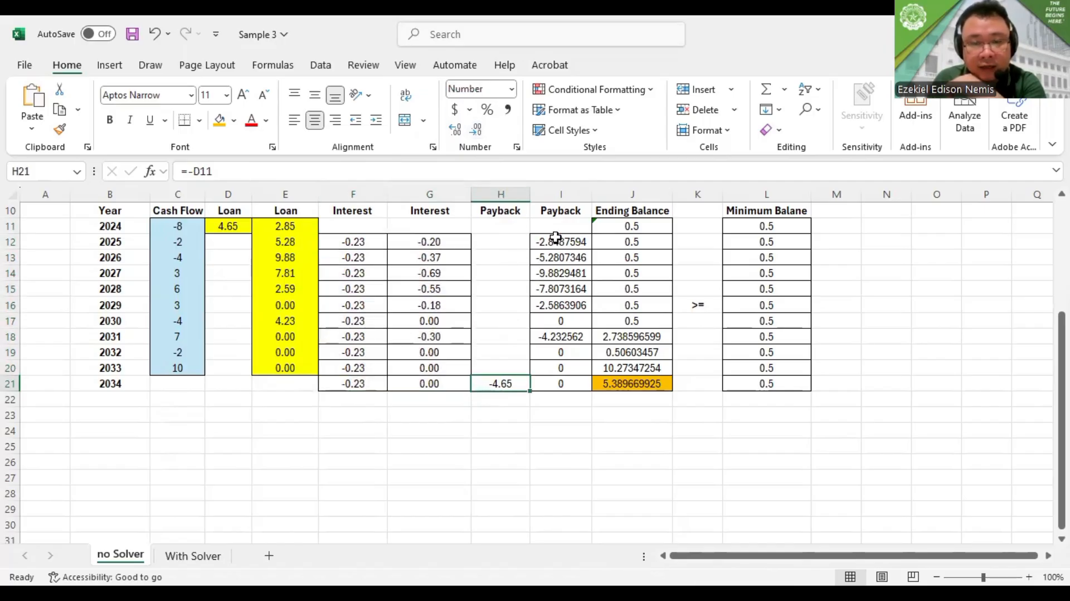
# Format the short-term paybacks and ending balances in I12:J21 to two decimal places
pyautogui.moveTo(562, 241); pyautogui.dragTo(642, 381)
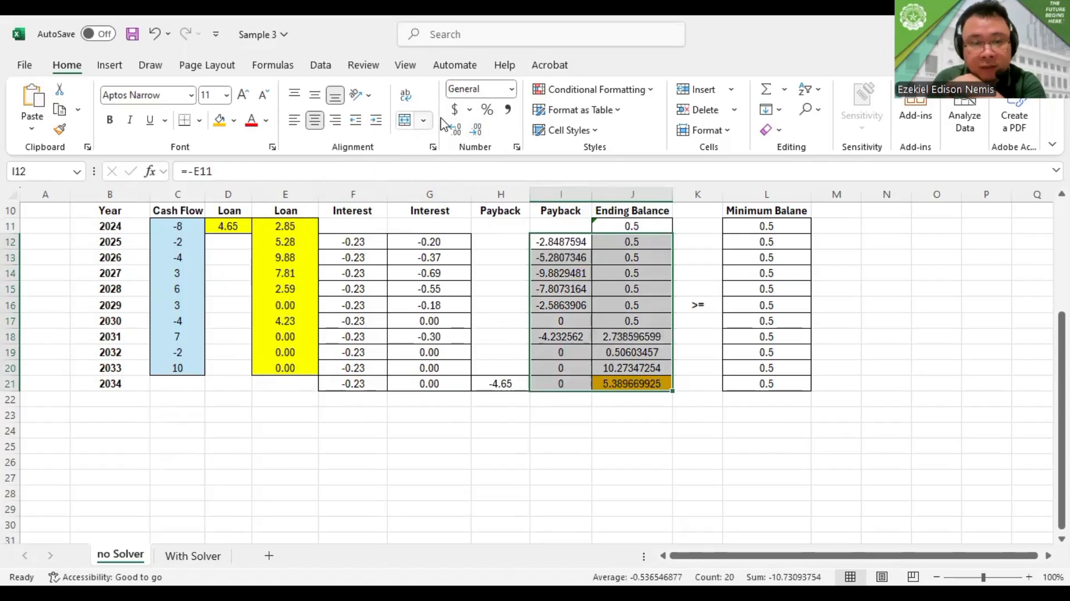
pyautogui.click(475, 131)
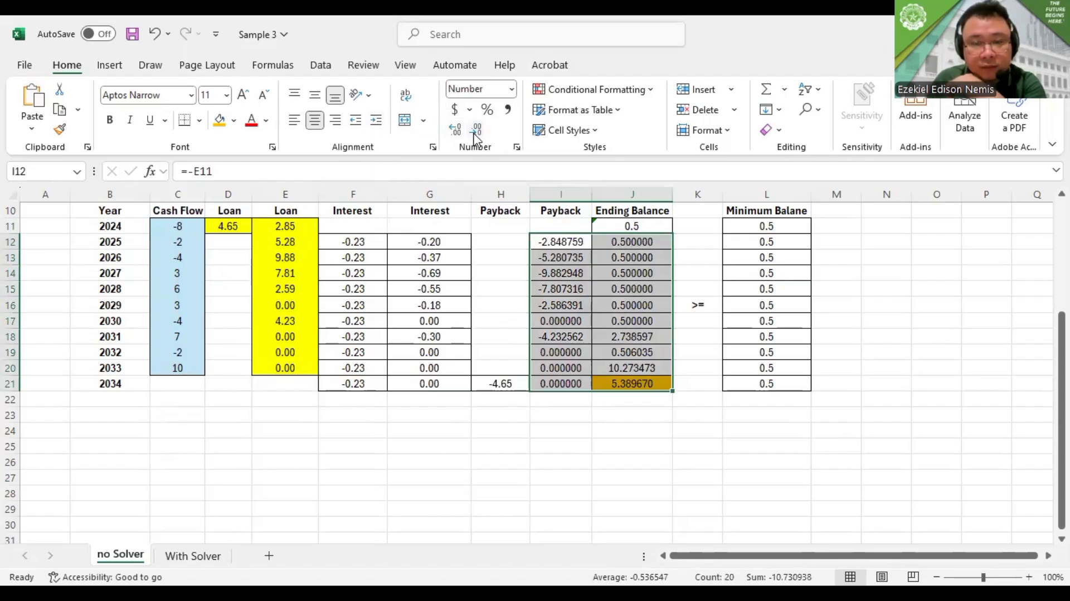
pyautogui.click(474, 131)
pyautogui.click(473, 132)
pyautogui.click(474, 131)
pyautogui.click(474, 131)
pyautogui.click(474, 131)
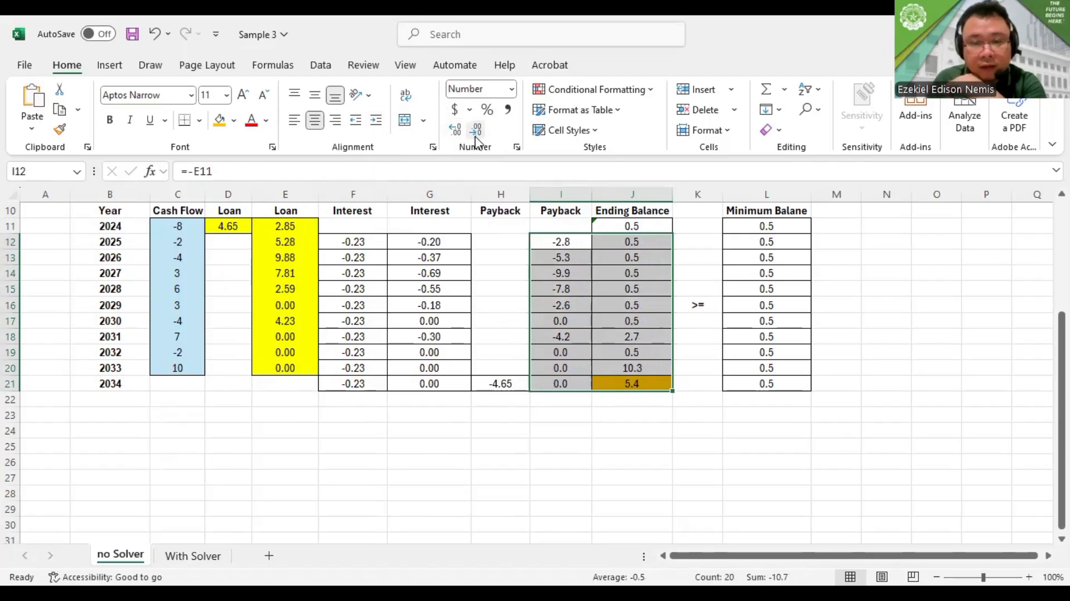
pyautogui.click(455, 129)
pyautogui.click(454, 432)
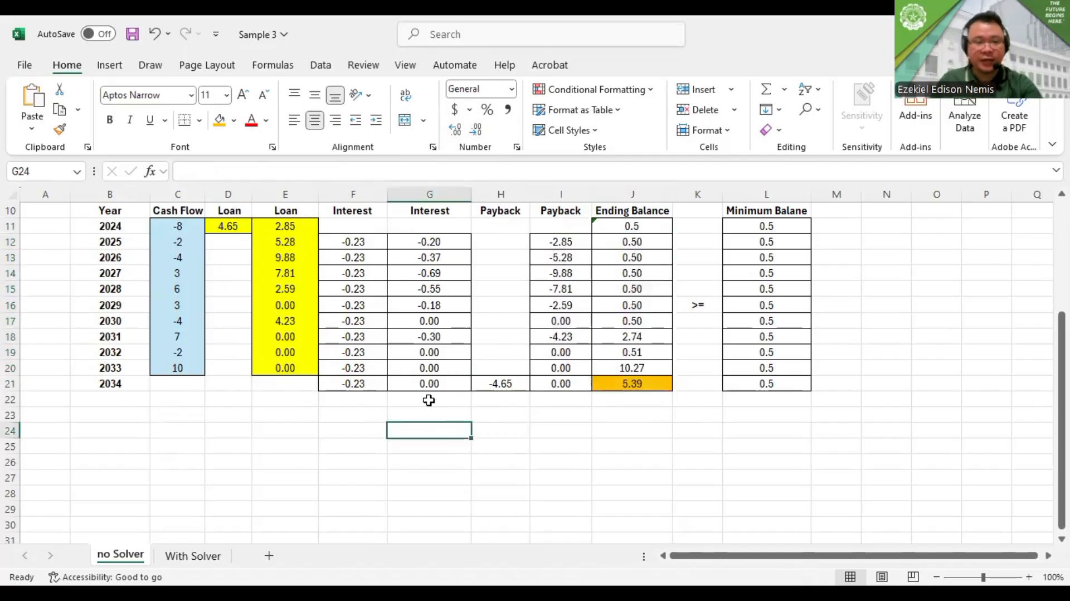
# Review the solved loan schedule, the yearly ending balances and the maximized 2034 ending balance in J21
pyautogui.scroll(3, 430, 399)
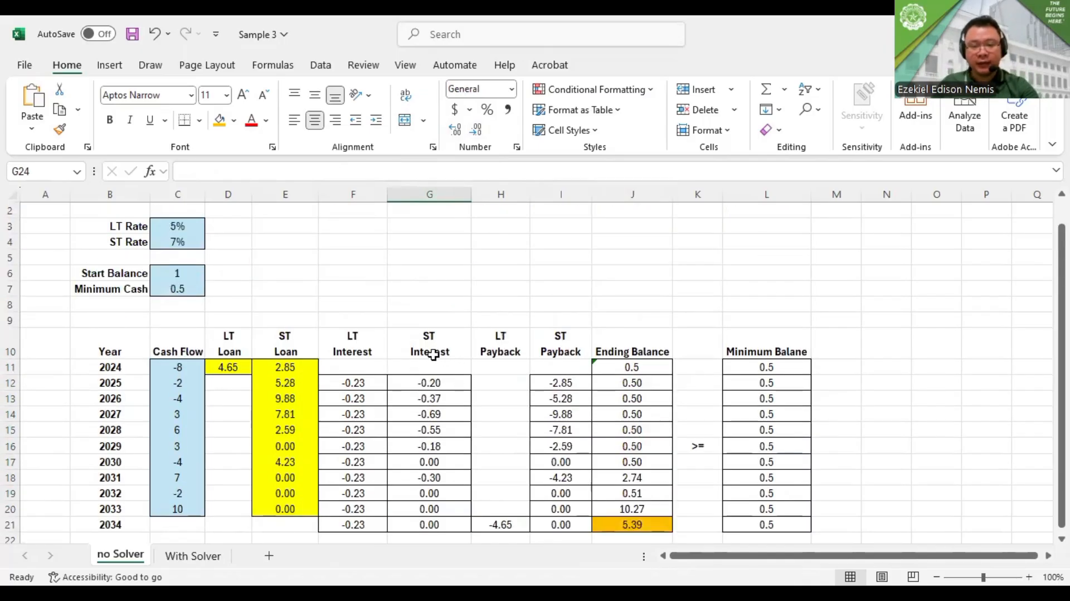
pyautogui.scroll(-7, 434, 354)
pyautogui.scroll(4, 434, 355)
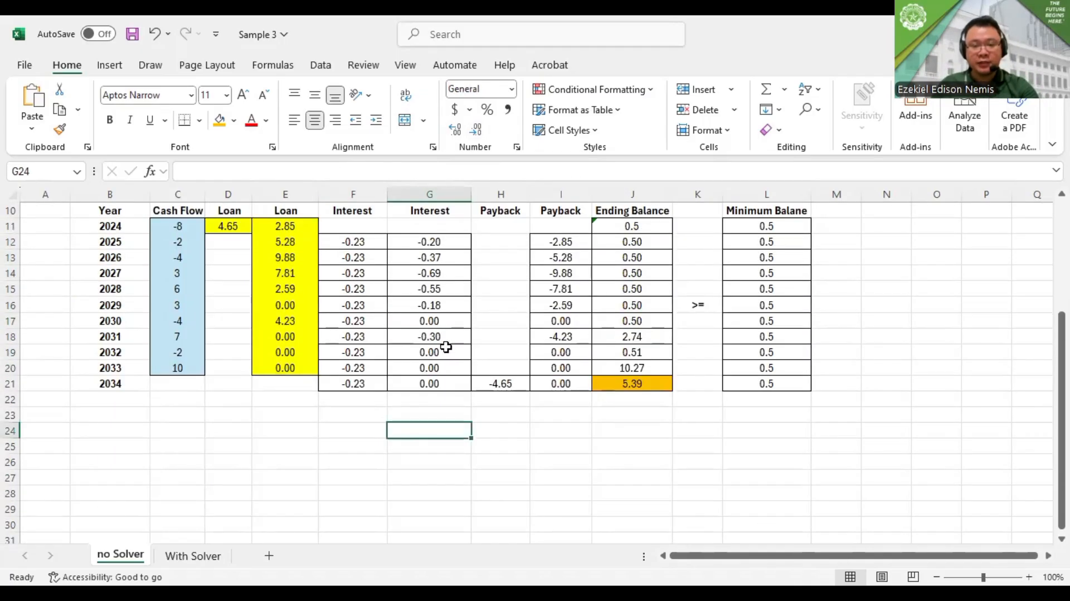
pyautogui.scroll(3, 446, 347)
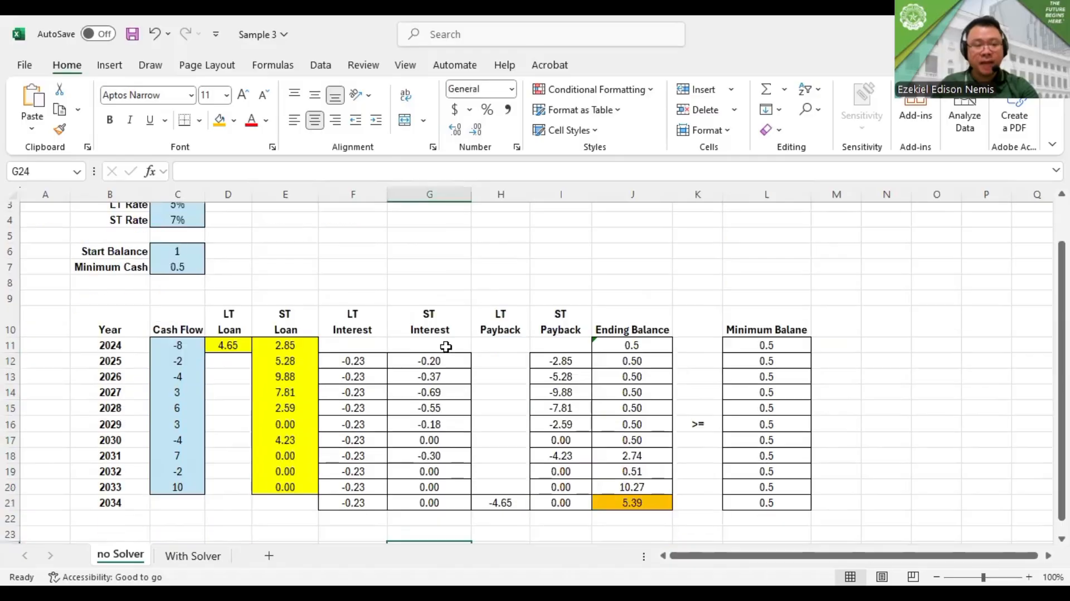
pyautogui.scroll(-3, 446, 347)
pyautogui.scroll(3, 446, 347)
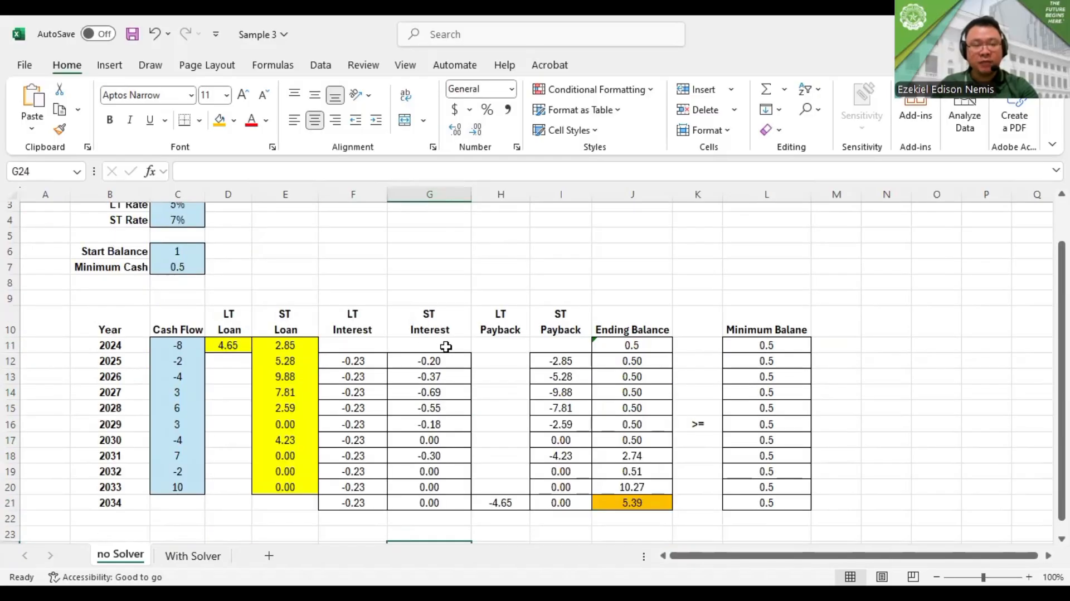
pyautogui.scroll(1, 444, 347)
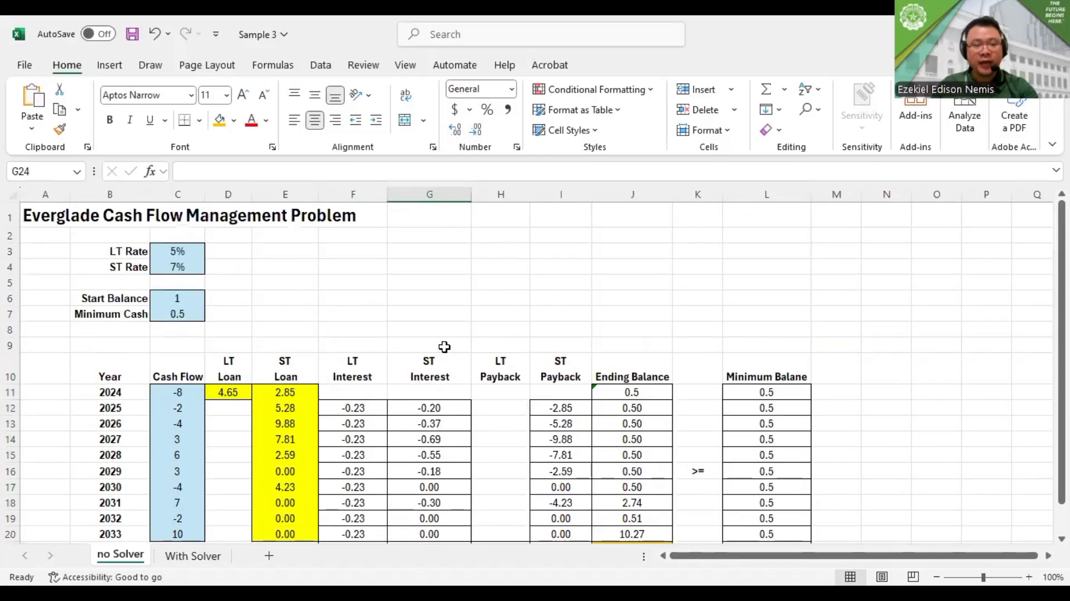
pyautogui.scroll(-4, 444, 346)
pyautogui.click(647, 315)
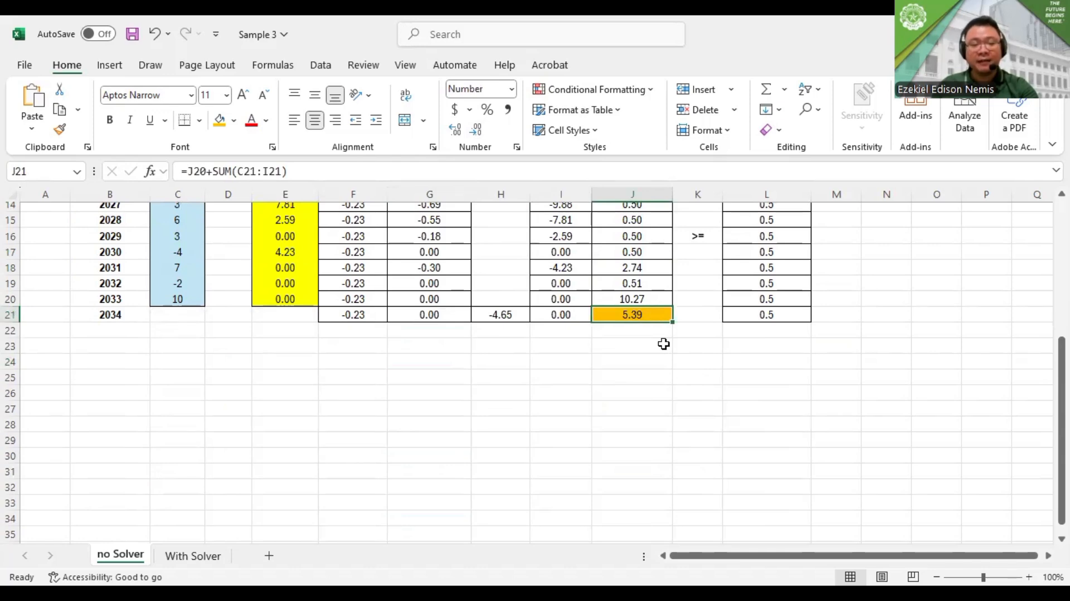
pyautogui.scroll(4, 663, 344)
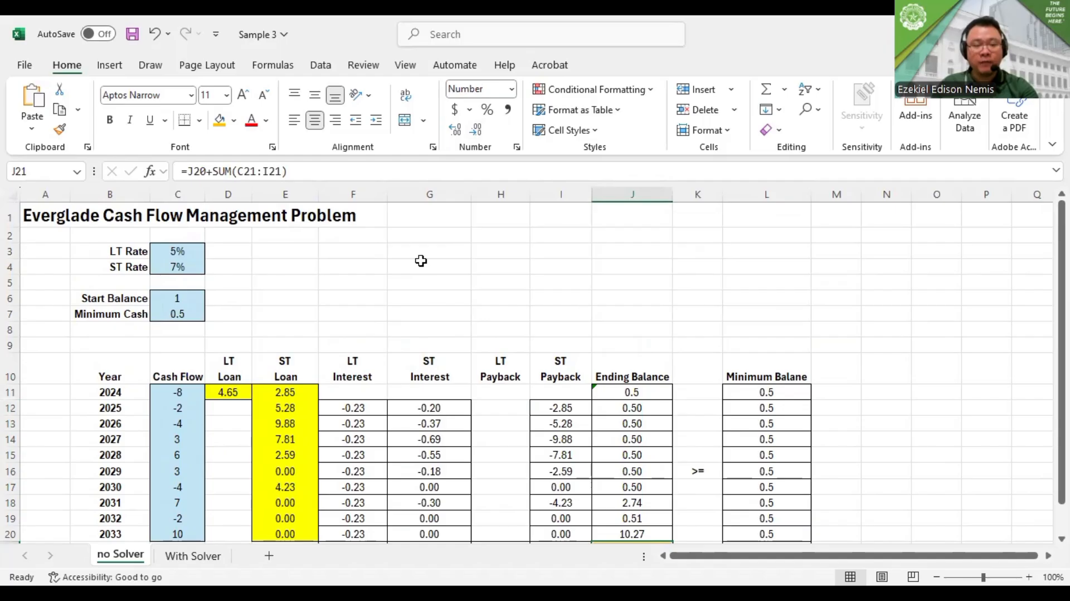
pyautogui.scroll(-6, 421, 261)
pyautogui.scroll(3, 421, 261)
pyautogui.scroll(1, 421, 261)
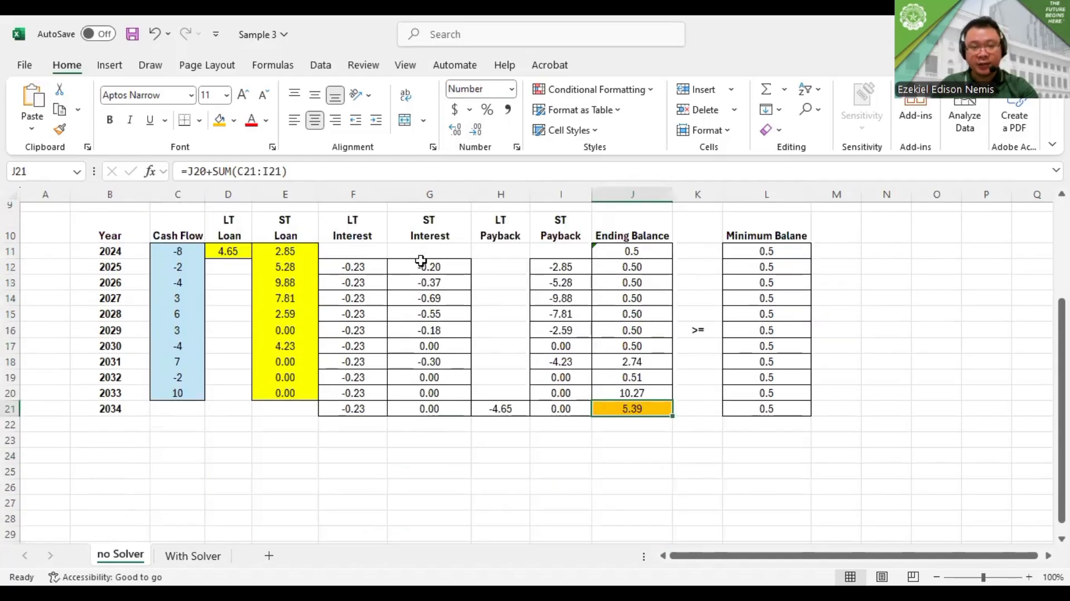
pyautogui.scroll(3, 420, 261)
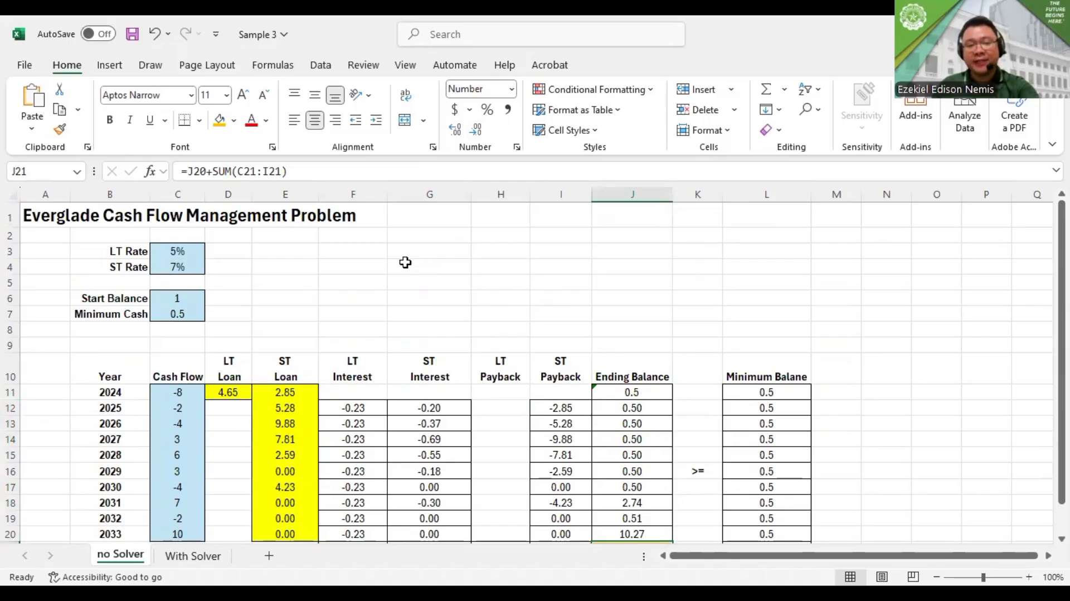
# Clear the LT and ST rates in C3:C4 and the start balance and minimum cash in C6:C7
pyautogui.moveTo(180, 253); pyautogui.dragTo(182, 277)
pyautogui.press('Delete')
pyautogui.press('Down')
pyautogui.press('Down')
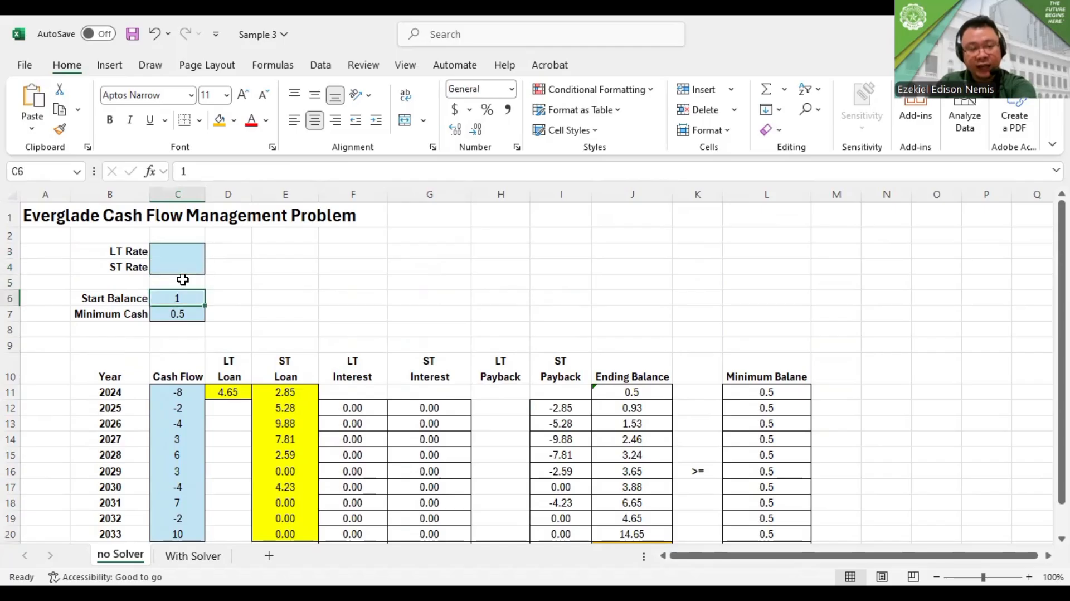
pyautogui.press('Delete')
pyautogui.press('Down')
pyautogui.press('Delete')
# Clear the yearly cash flow values for 2024 to 2033 in column C
pyautogui.press('Down')
pyautogui.press('Down')
pyautogui.press('Down')
pyautogui.press('Down')
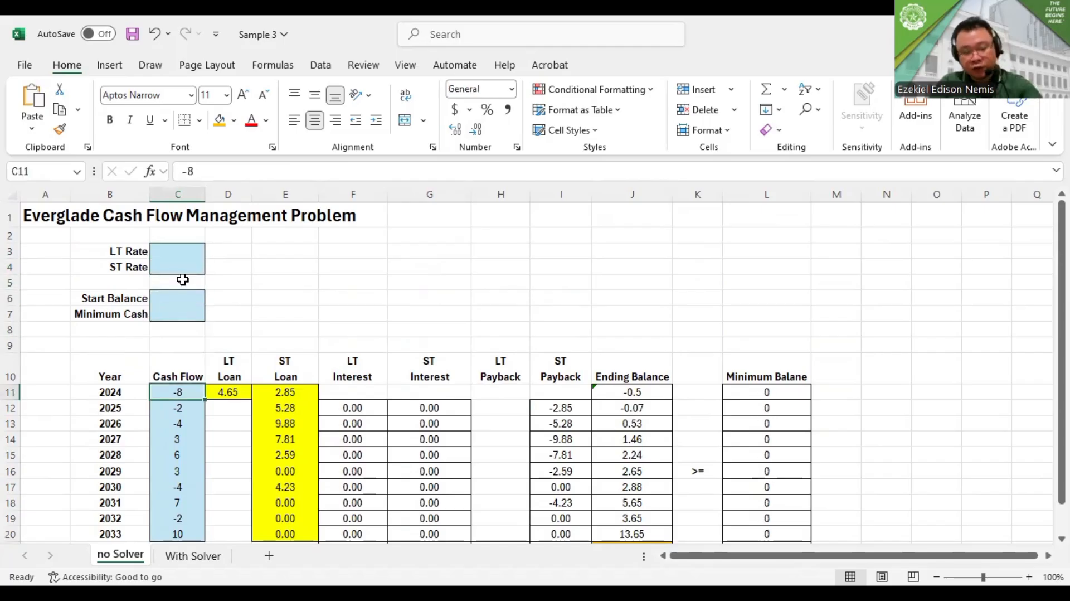
pyautogui.hotkey('shift', 'Down')
pyautogui.hotkey('shift', 'Down')
pyautogui.hotkey('shift', 'Down')
pyautogui.hotkey('shift', 'Down')
pyautogui.hotkey('shift', 'Down')
pyautogui.hotkey('shift', 'Down')
pyautogui.hotkey('shift', 'Down')
pyautogui.hotkey('shift', 'Down')
pyautogui.hotkey('shift', 'Down')
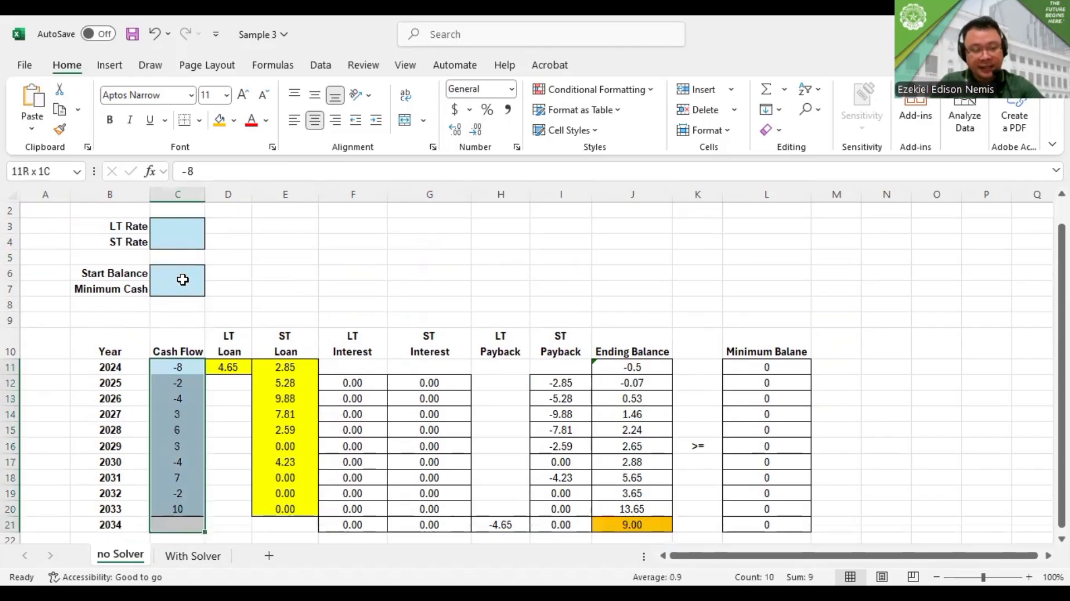
pyautogui.press('Delete')
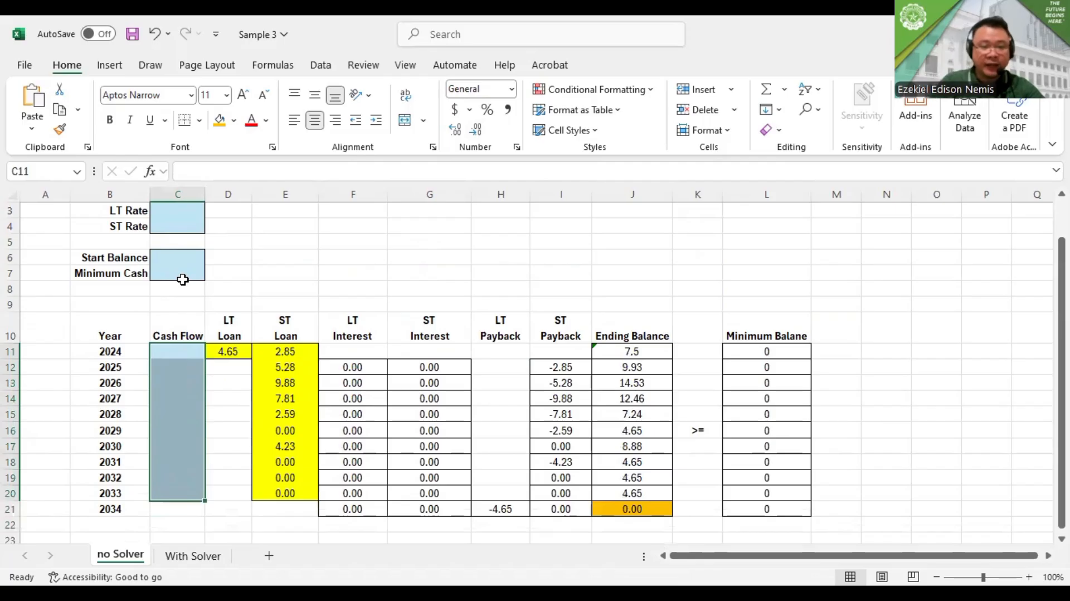
# Clear the LT loan in D11 and the yearly ST loans in E11:E20
pyautogui.press('Up')
pyautogui.press('Right')
pyautogui.press('Down')
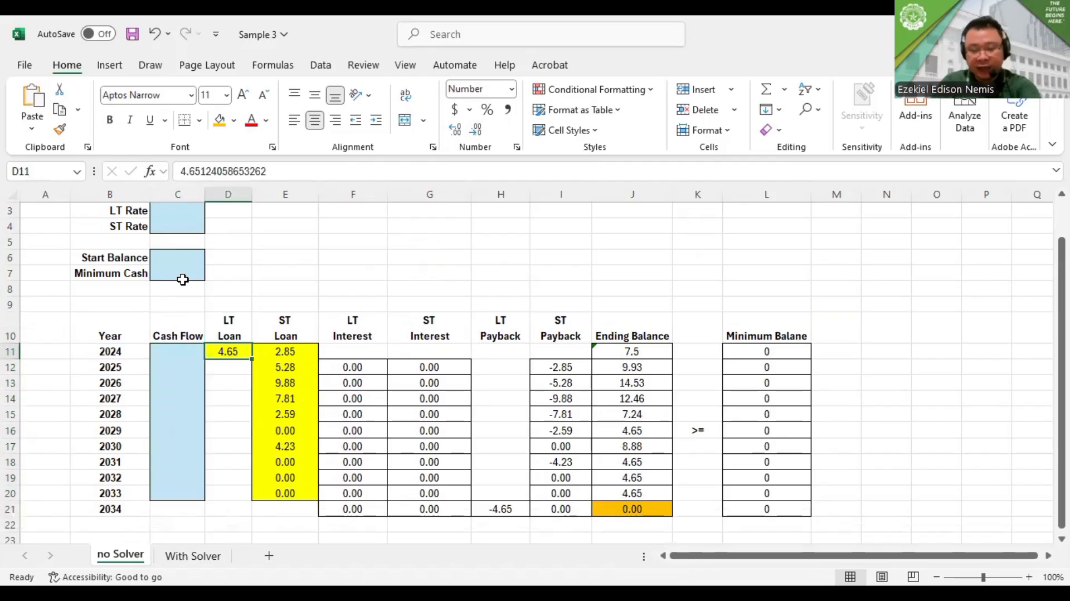
pyautogui.press('Delete')
pyautogui.press('Right')
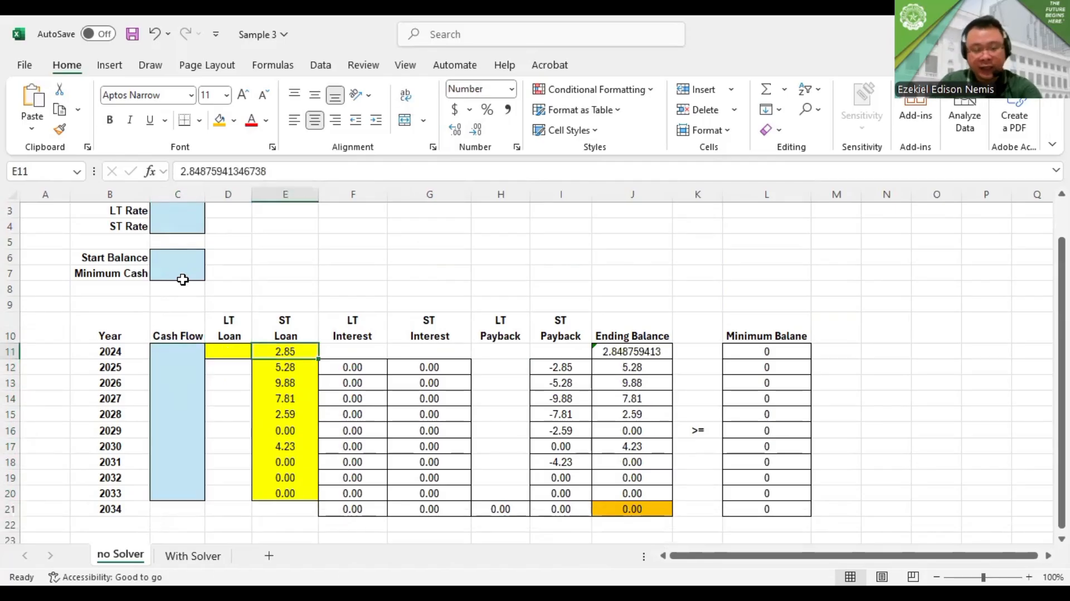
pyautogui.hotkey('shift', 'Down')
pyautogui.hotkey('shift', 'Down')
pyautogui.hotkey('shift', 'Down')
pyautogui.hotkey('shift', 'Down')
pyautogui.hotkey('shift', 'Down')
pyautogui.hotkey('shift', 'Down')
pyautogui.hotkey('shift', 'Down')
pyautogui.hotkey('shift', 'Down')
pyautogui.hotkey('shift', 'Down')
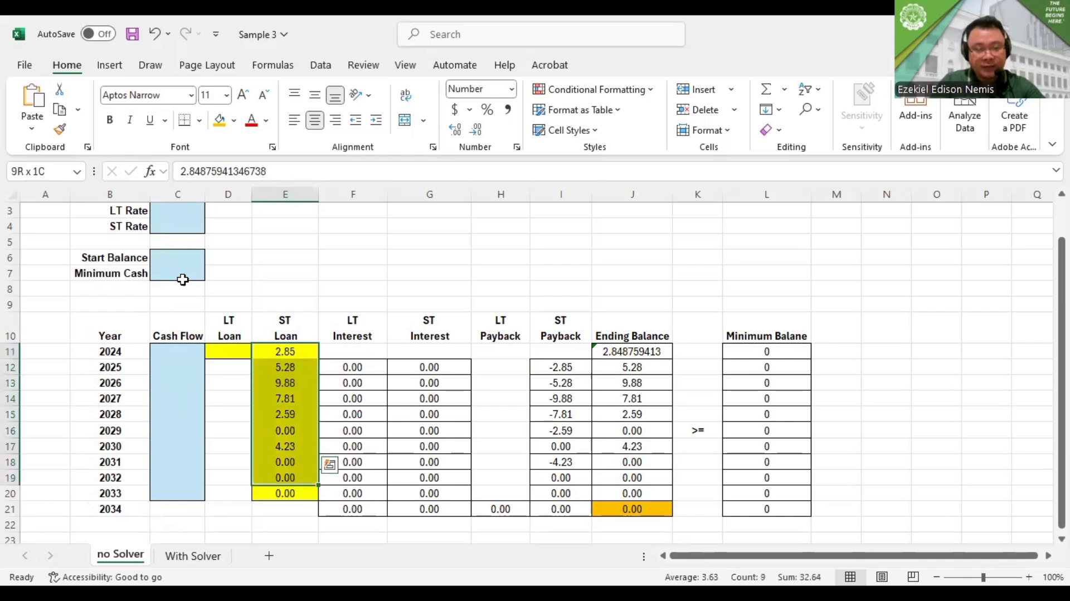
pyautogui.press('Delete')
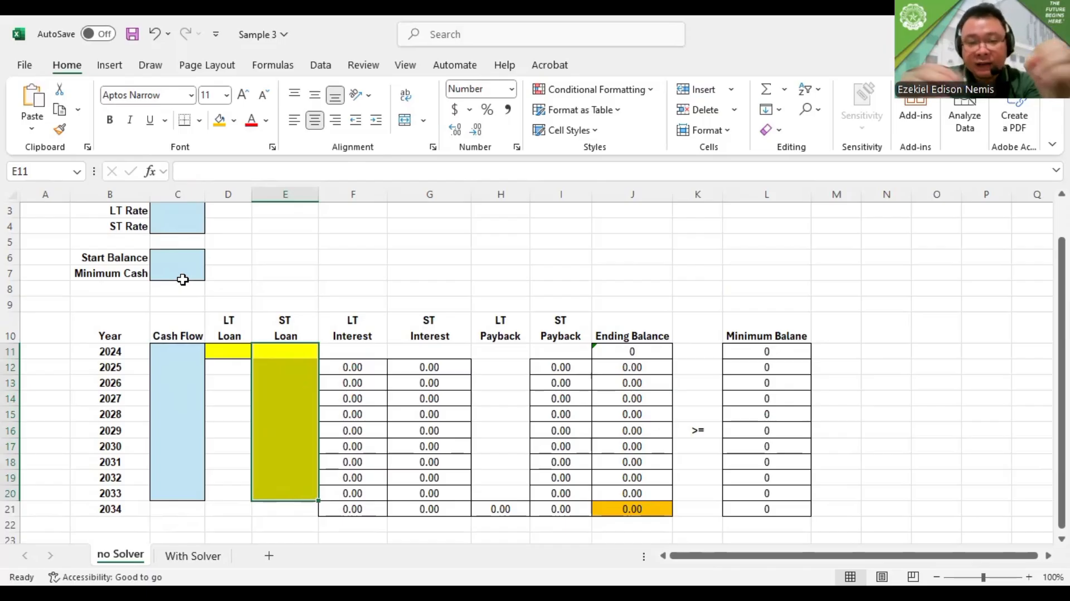
# Inspect the formulas behind the interest, long-term payback, 2034 ending balance and minimum balance cells
pyautogui.click(372, 394)
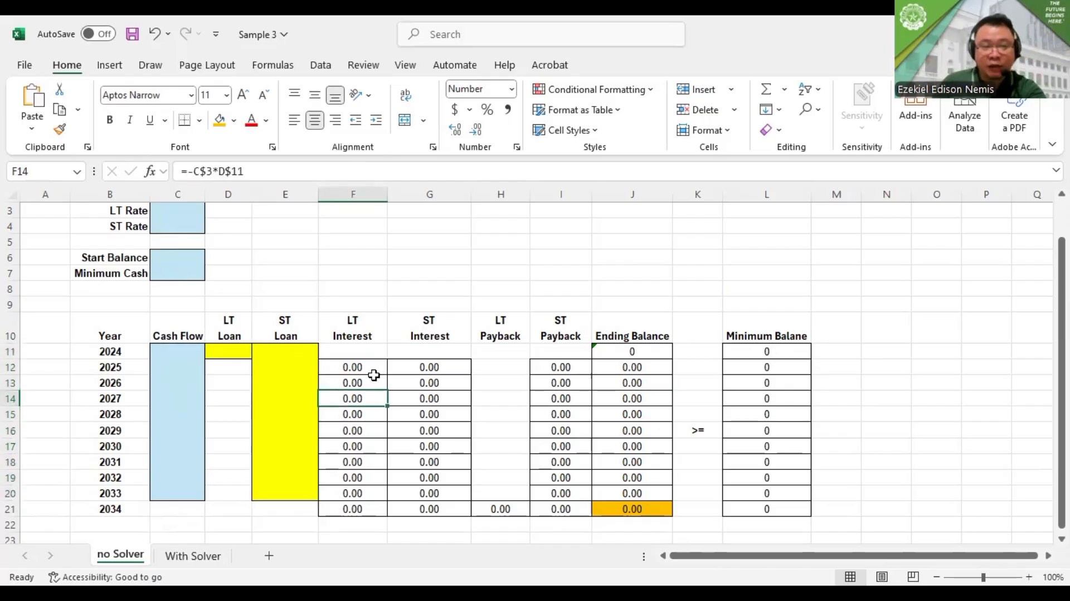
pyautogui.press('Right')
pyautogui.press('Down')
pyautogui.press('Down')
pyautogui.press('Down')
pyautogui.press('Down')
pyautogui.press('Down')
pyautogui.press('Down')
pyautogui.press('Down')
pyautogui.press('Down')
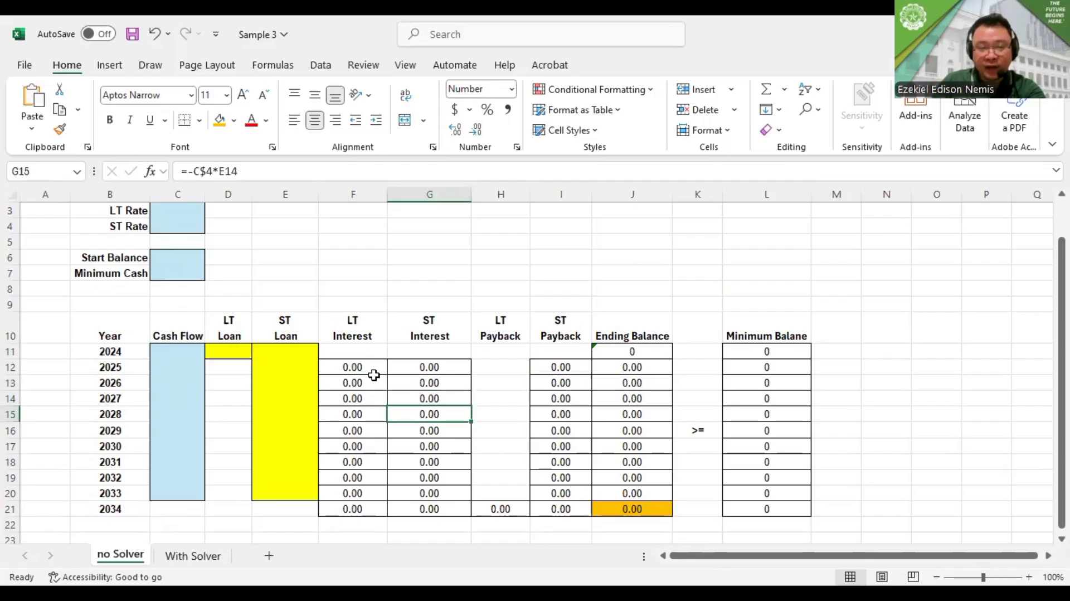
pyautogui.press('Right')
pyautogui.press('Up')
pyautogui.press('Right')
pyautogui.press('Right')
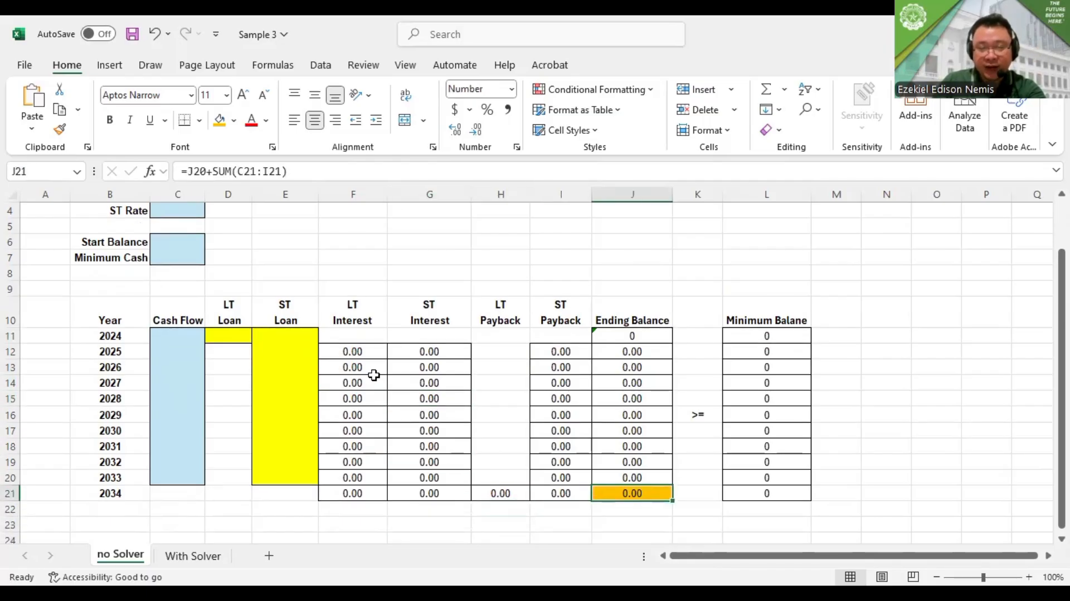
pyautogui.press('Left')
pyautogui.press('Left')
pyautogui.press('Left')
pyautogui.press('Right')
pyautogui.press('Right')
pyautogui.press('Right')
pyautogui.press('Right')
pyautogui.press('Right')
pyautogui.press('Right')
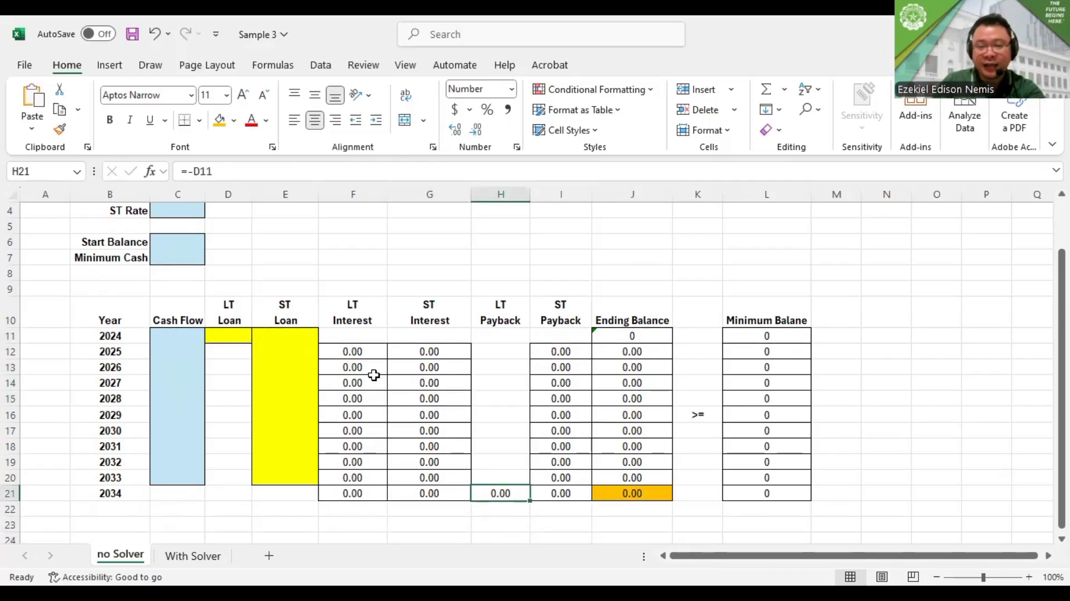
pyautogui.press('Left')
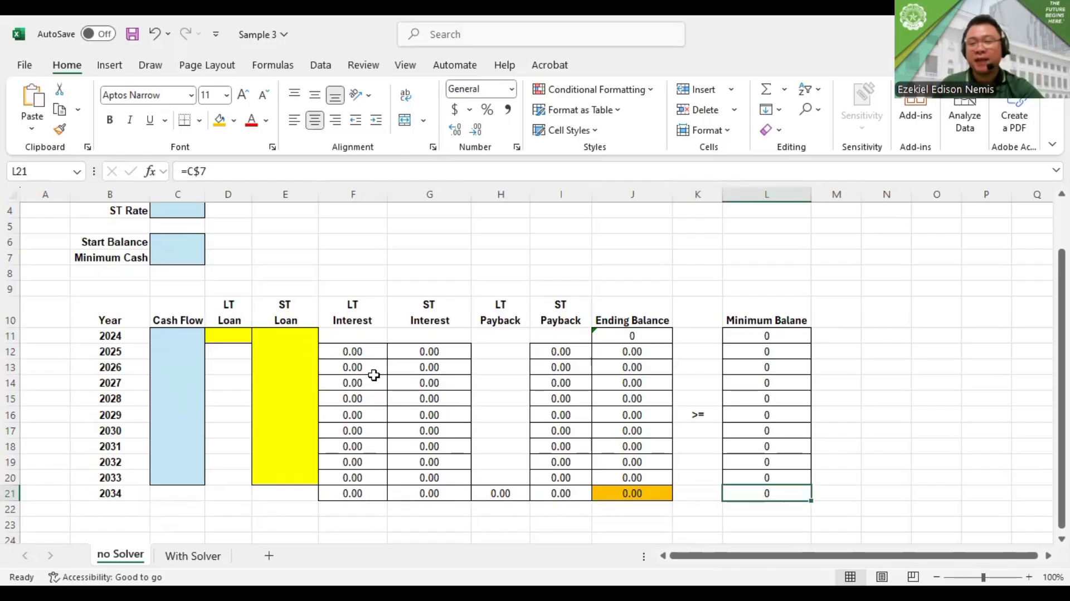
pyautogui.scroll(1, 374, 375)
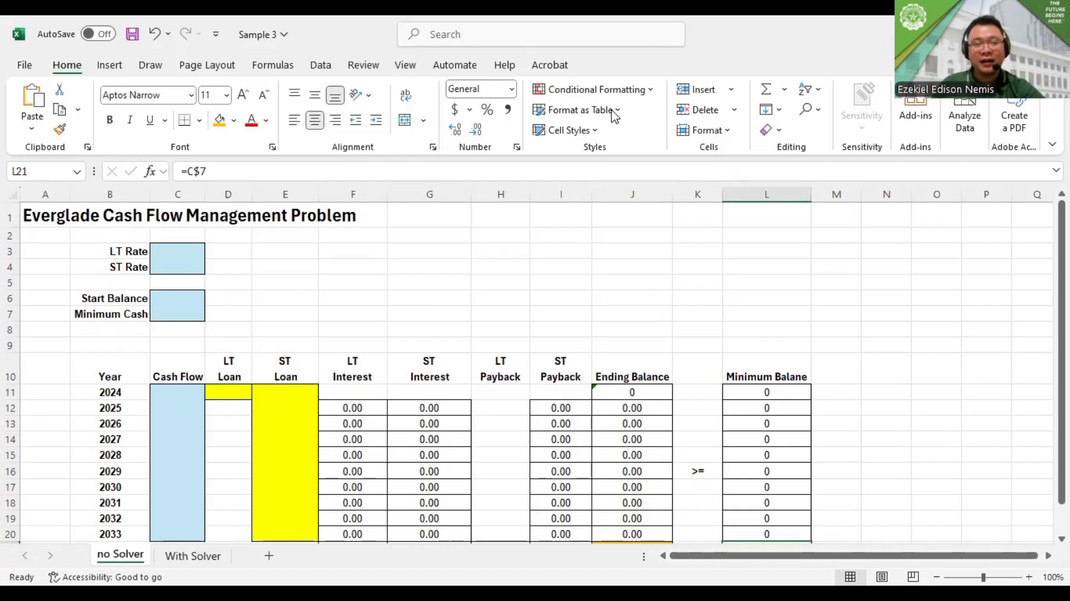
# Review the rates, loan schedule and ending balances on the With Solver sheet
pyautogui.click(212, 555)
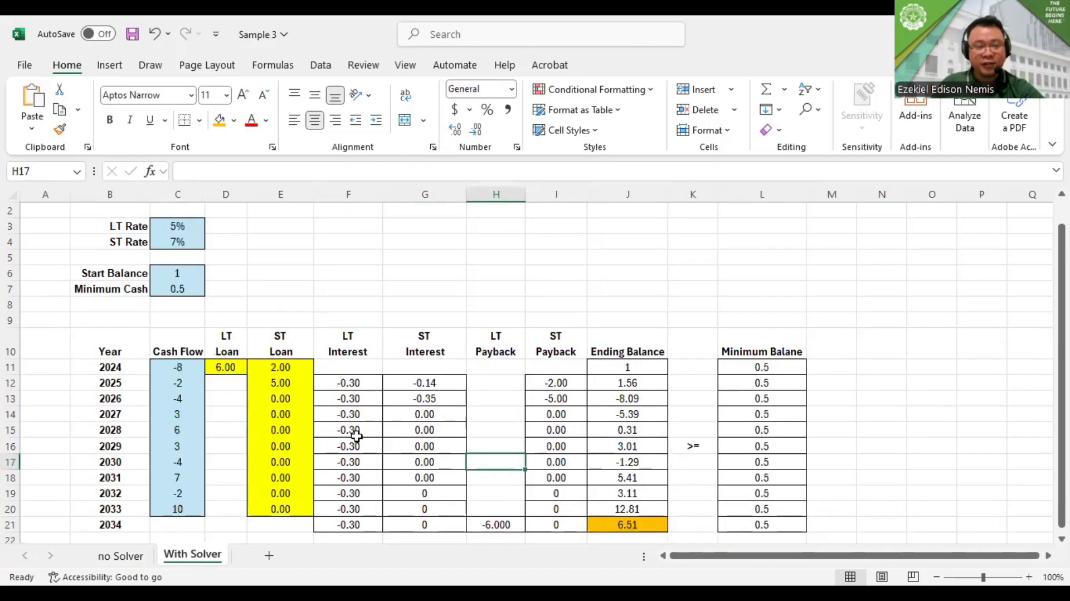
pyautogui.scroll(-1, 595, 311)
pyautogui.scroll(1, 595, 311)
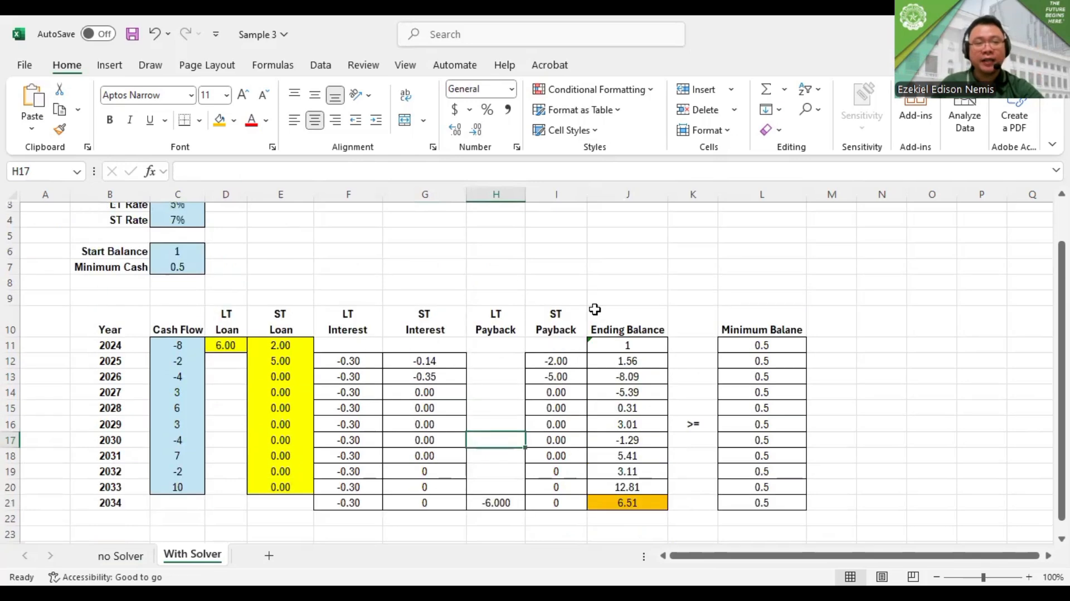
pyautogui.scroll(1, 592, 305)
pyautogui.scroll(-2, 592, 306)
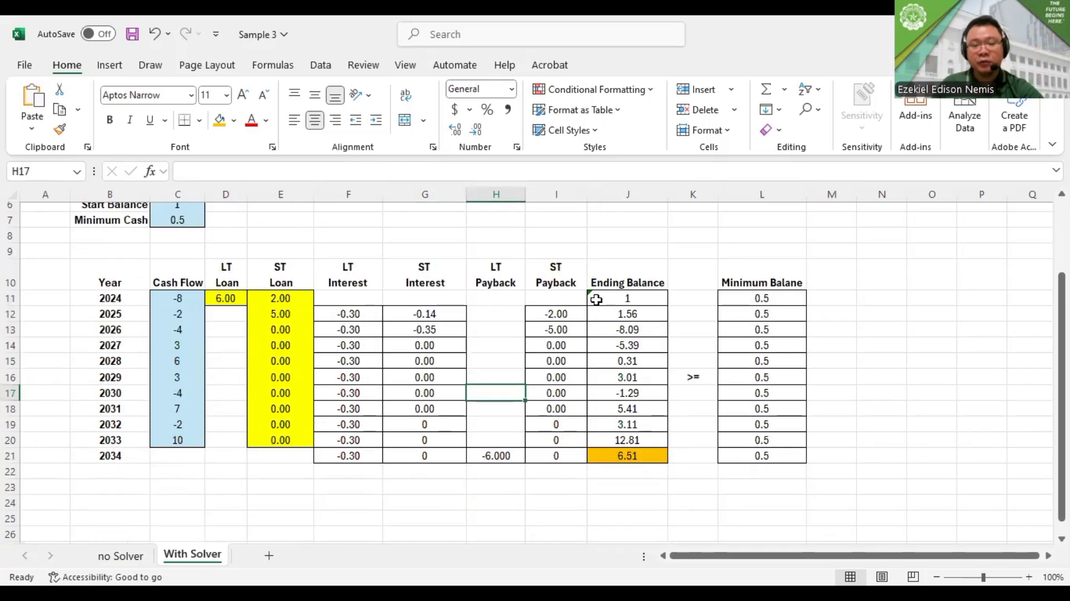
pyautogui.scroll(2, 597, 300)
pyautogui.scroll(-3, 597, 299)
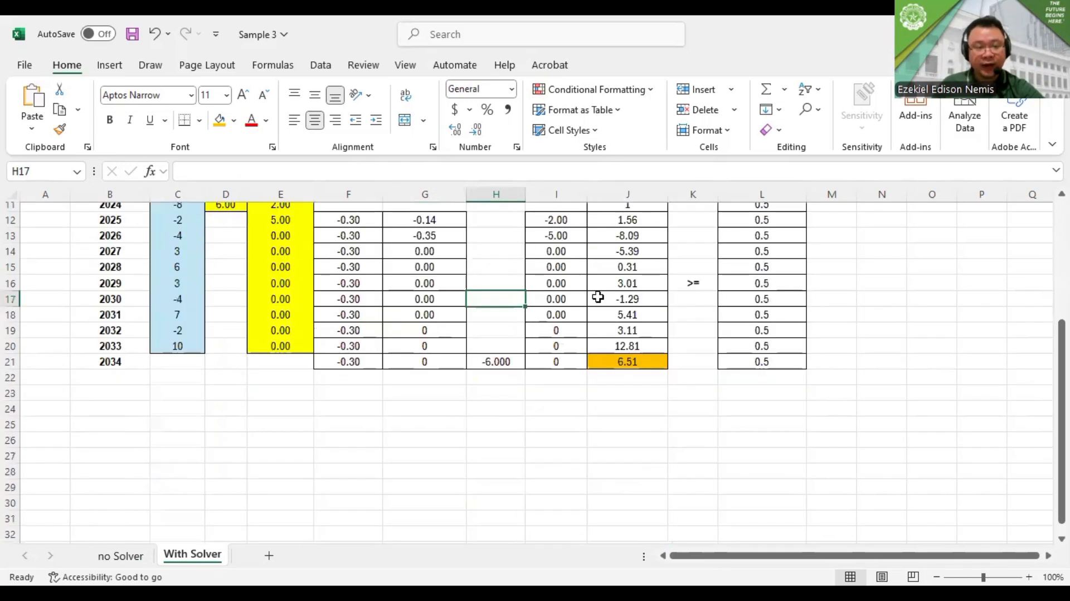
# Undo the clearing of the no Solver sheet's inputs and loans, along with the last decimal-place change in I12:J21
pyautogui.click(146, 555)
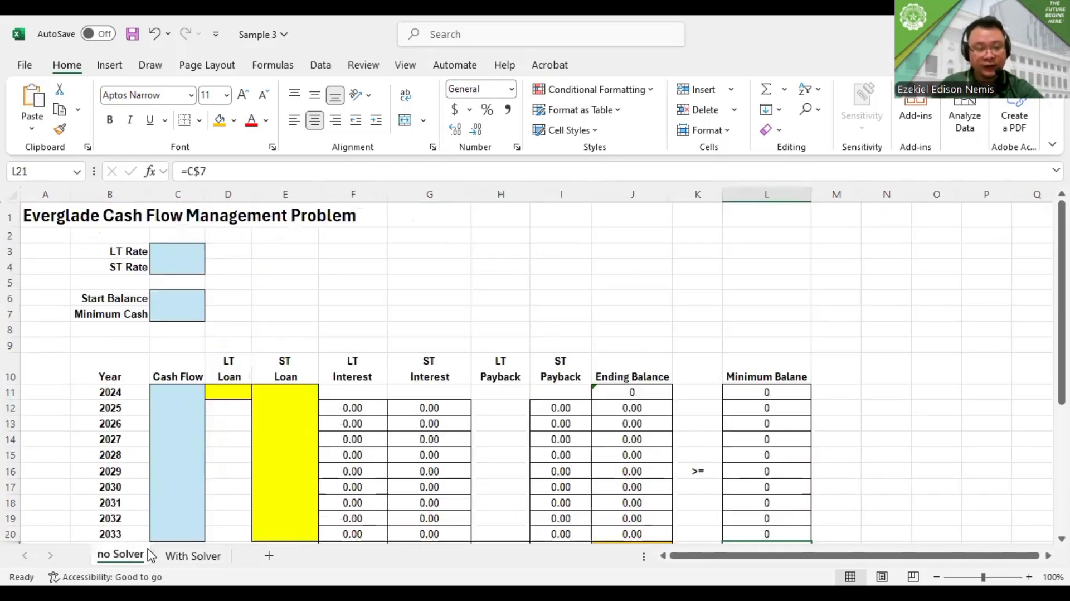
pyautogui.click(156, 34)
pyautogui.click(155, 34)
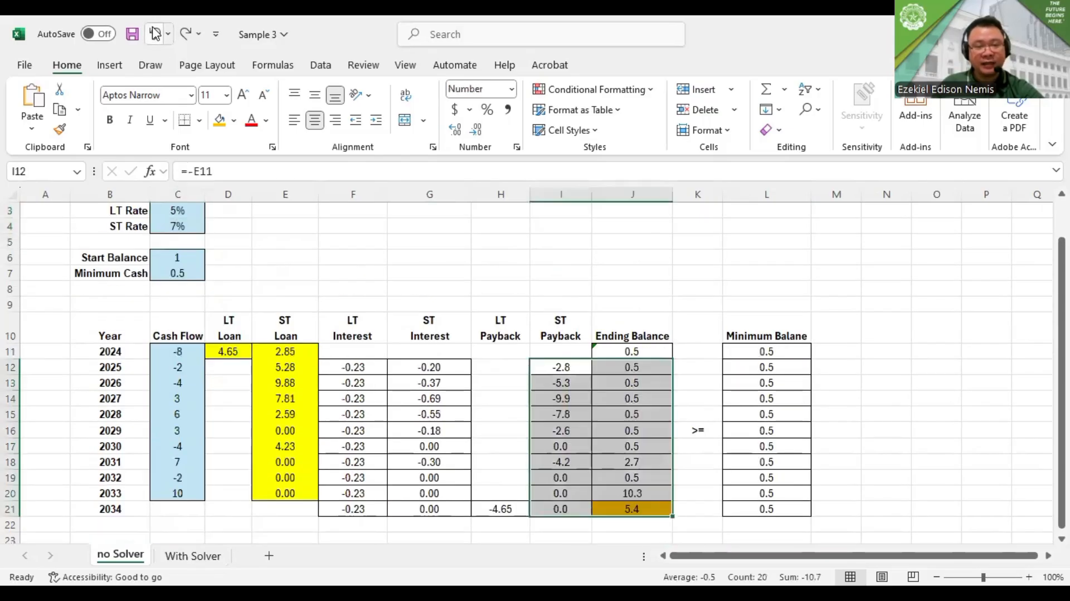
pyautogui.click(330, 316)
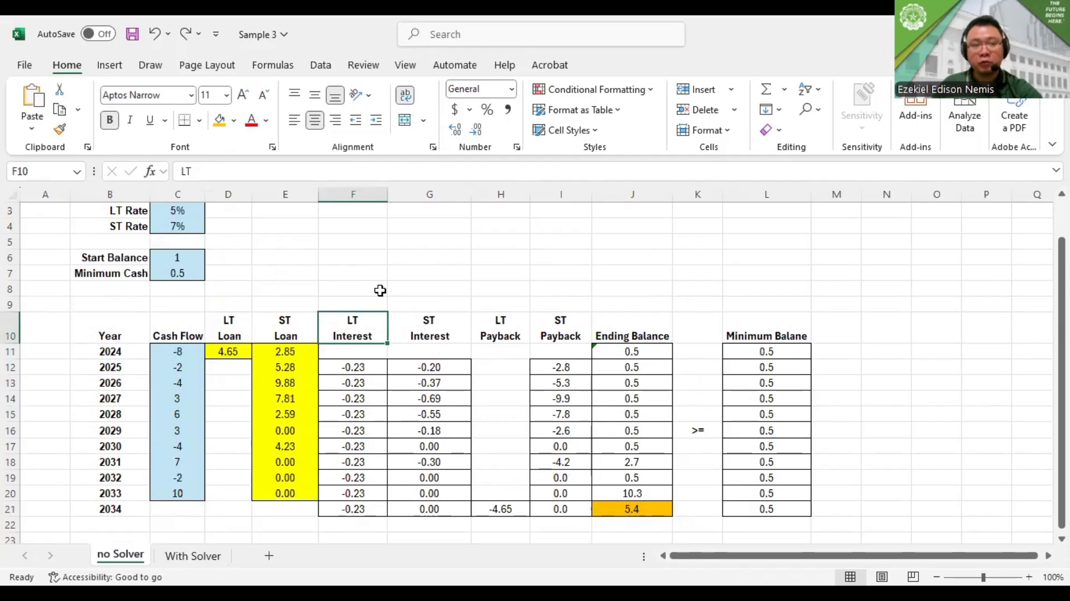
# Trace the dependents of the 2024 LT loan in D11
pyautogui.click(273, 67)
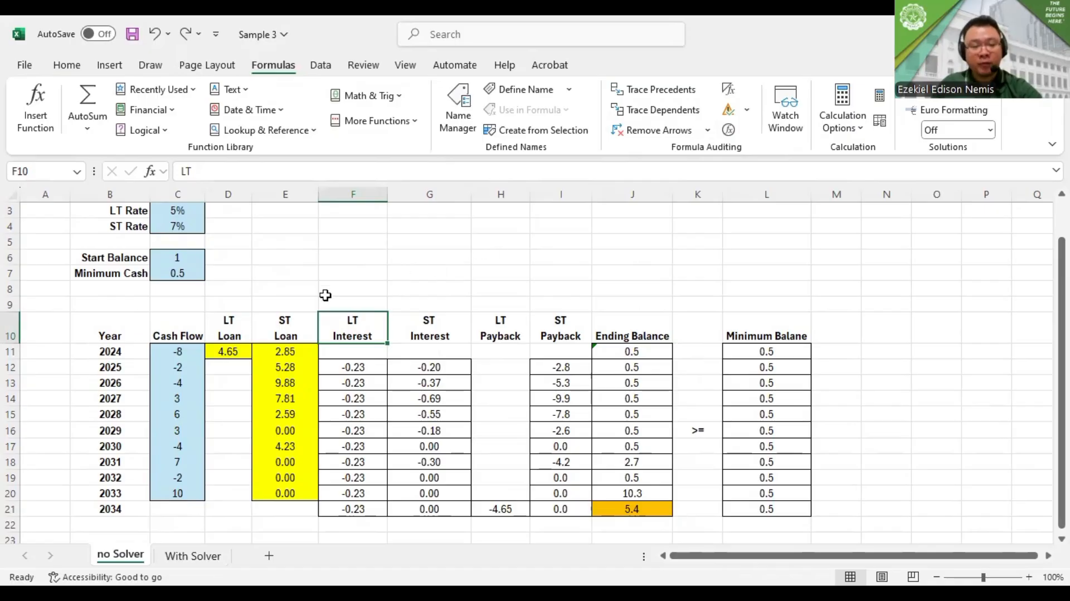
pyautogui.click(238, 352)
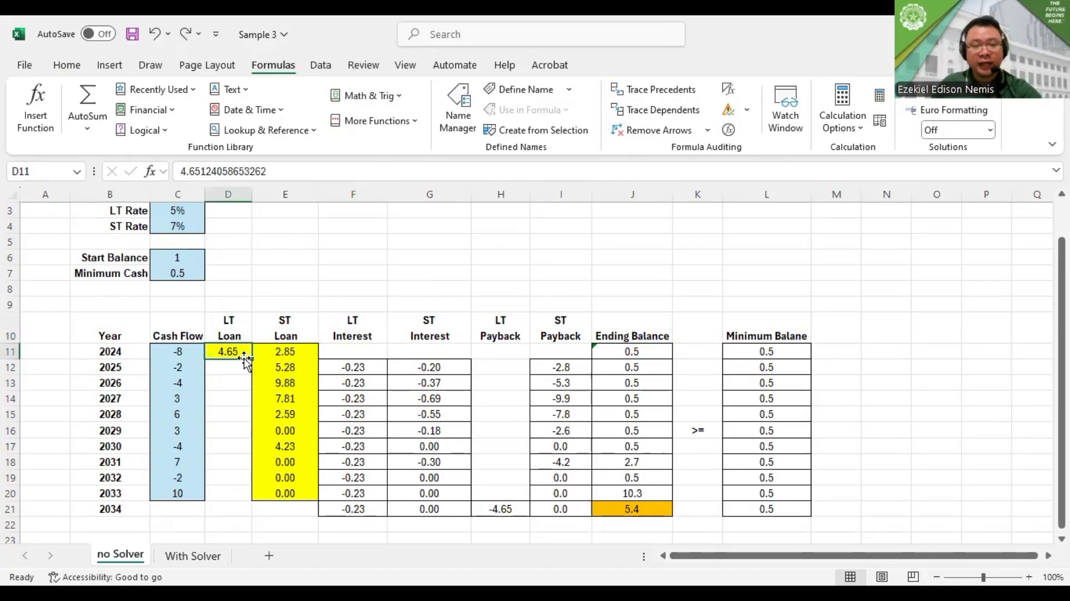
pyautogui.click(669, 117)
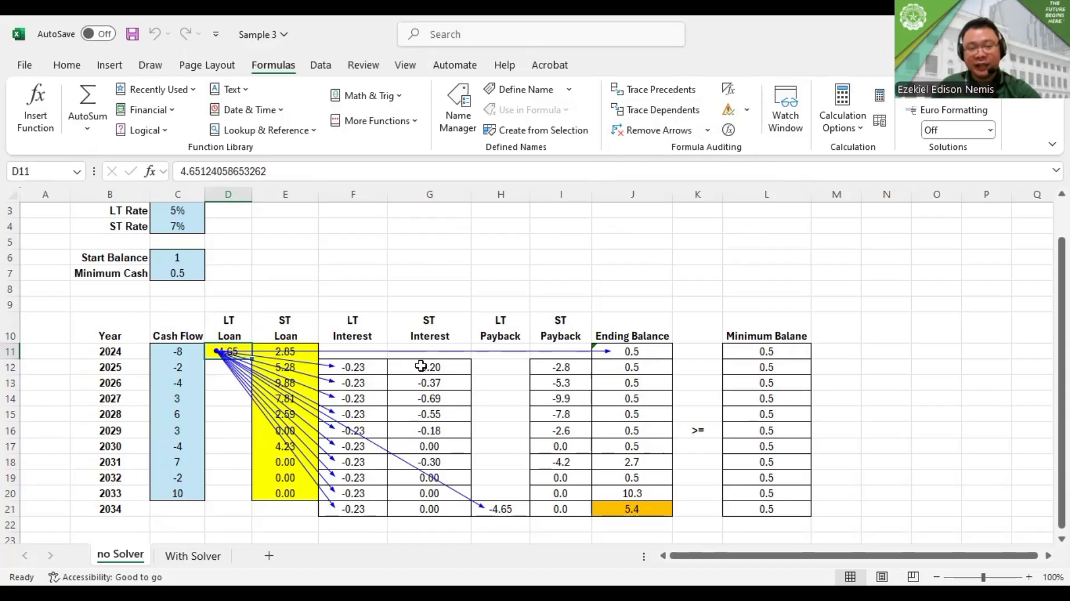
# Trace the dependents of the LT rate in C3 and the ST rate in C4
pyautogui.moveTo(186, 210); pyautogui.dragTo(181, 224)
pyautogui.click(181, 219)
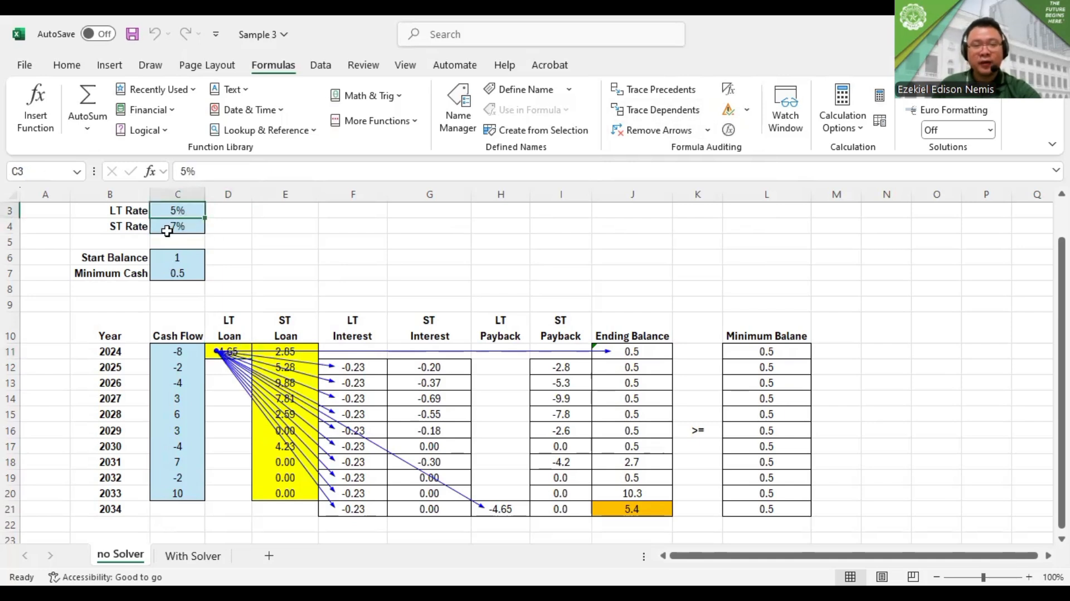
pyautogui.click(167, 230)
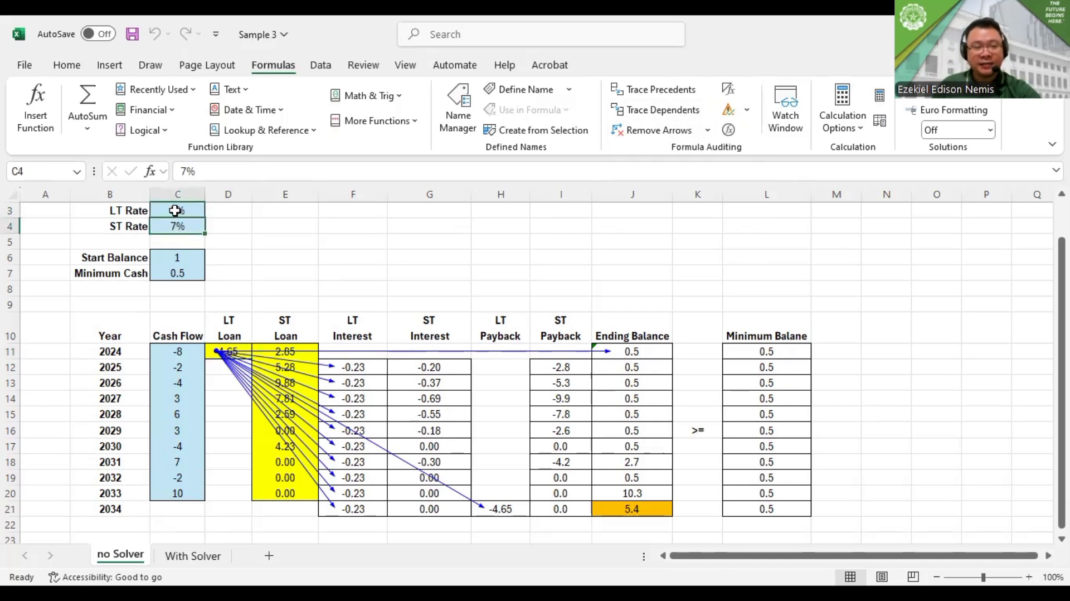
pyautogui.click(176, 211)
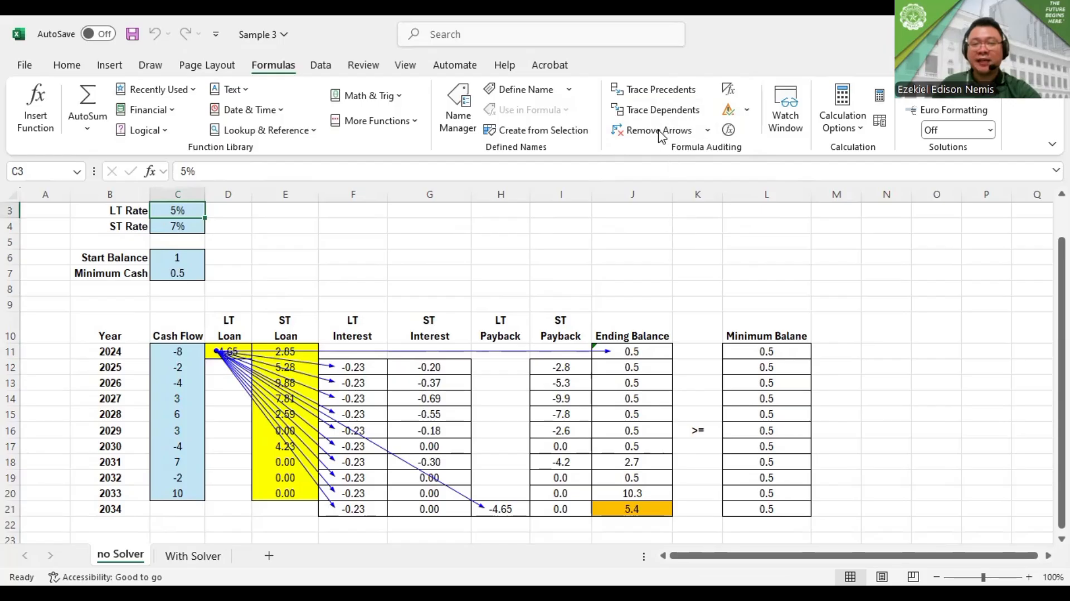
pyautogui.click(645, 114)
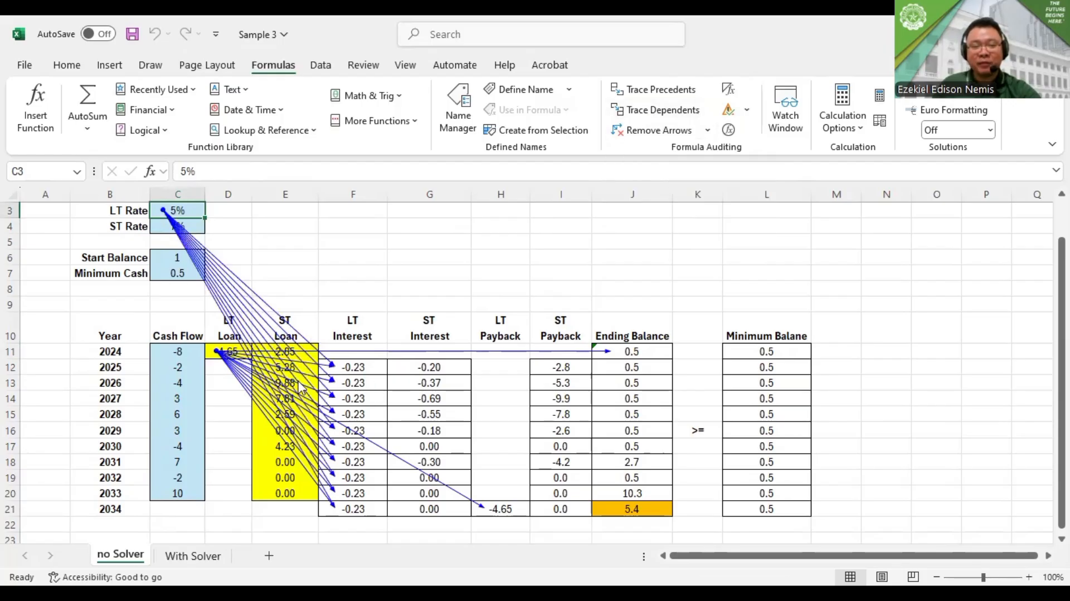
pyautogui.click(159, 234)
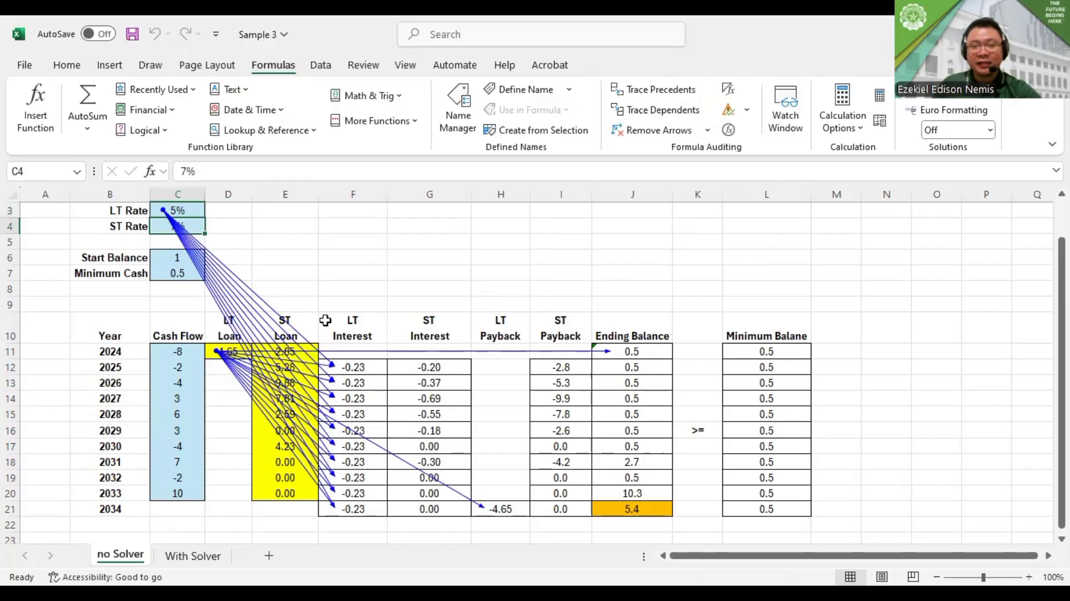
pyautogui.click(647, 114)
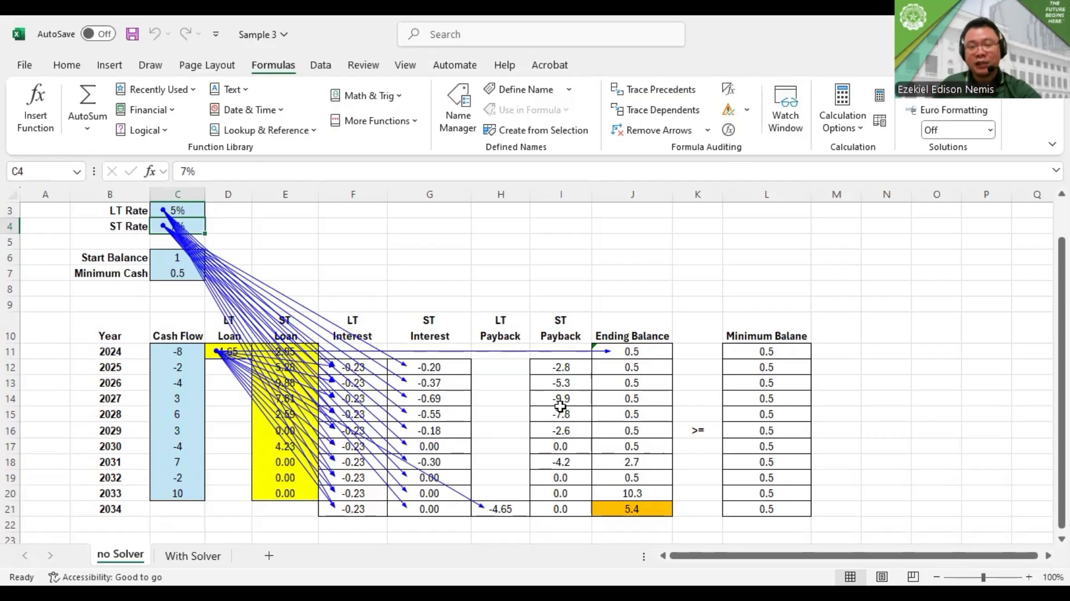
# Trace the dependents of the start balance in C6 and the minimum cash in C7
pyautogui.click(171, 258)
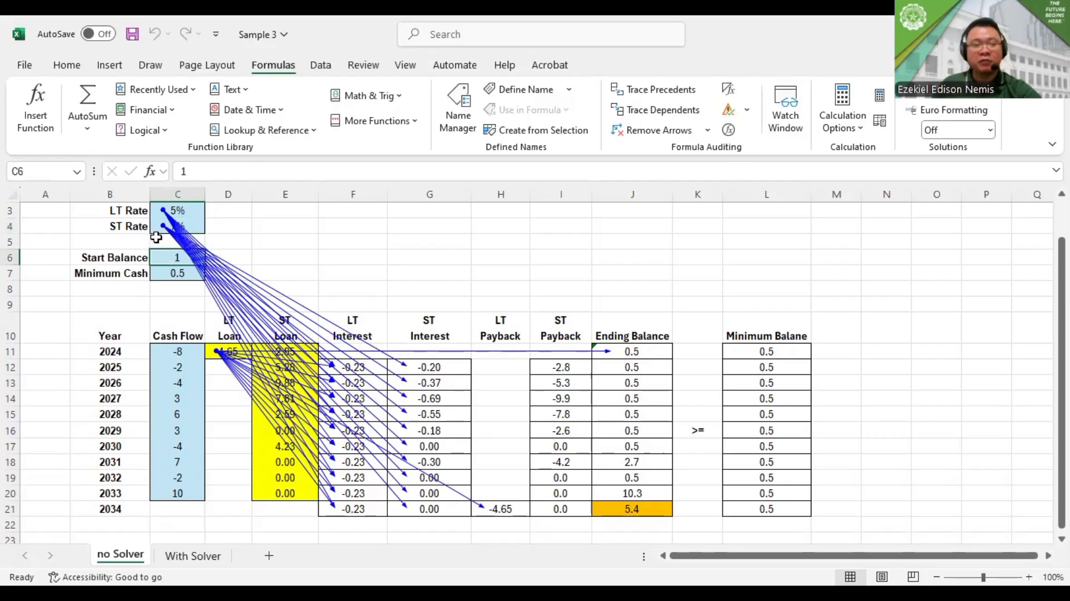
pyautogui.click(686, 116)
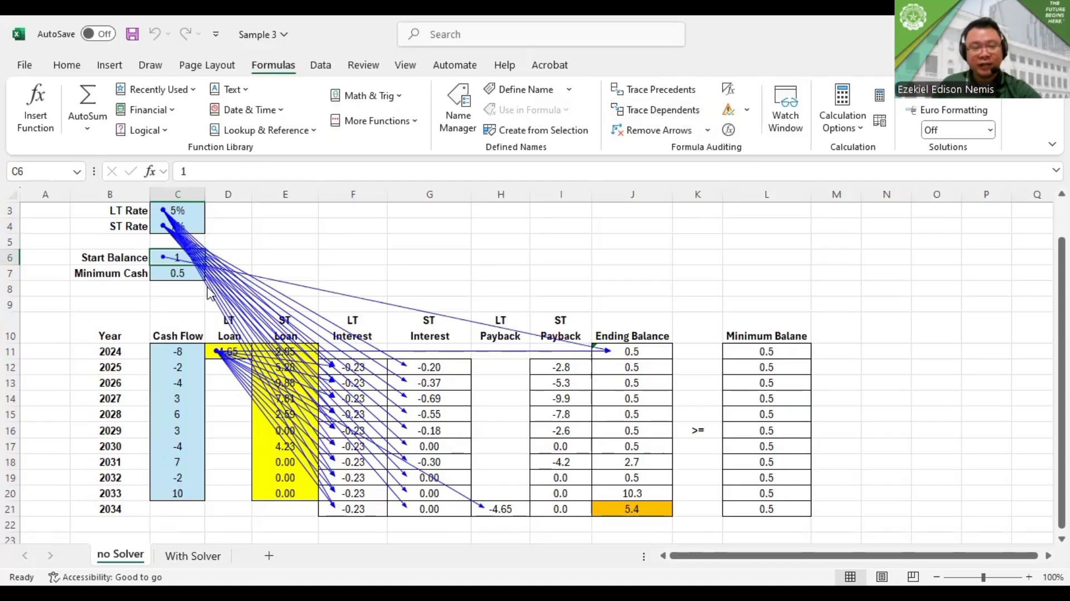
pyautogui.click(181, 274)
pyautogui.click(681, 111)
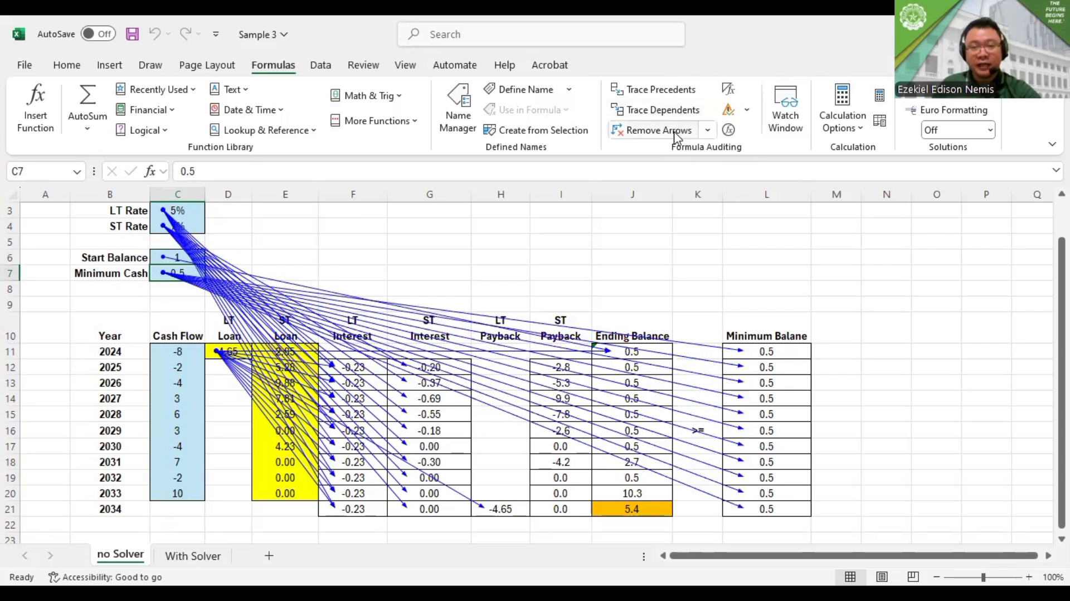
# Remove all trace arrows from the no Solver sheet
pyautogui.click(657, 130)
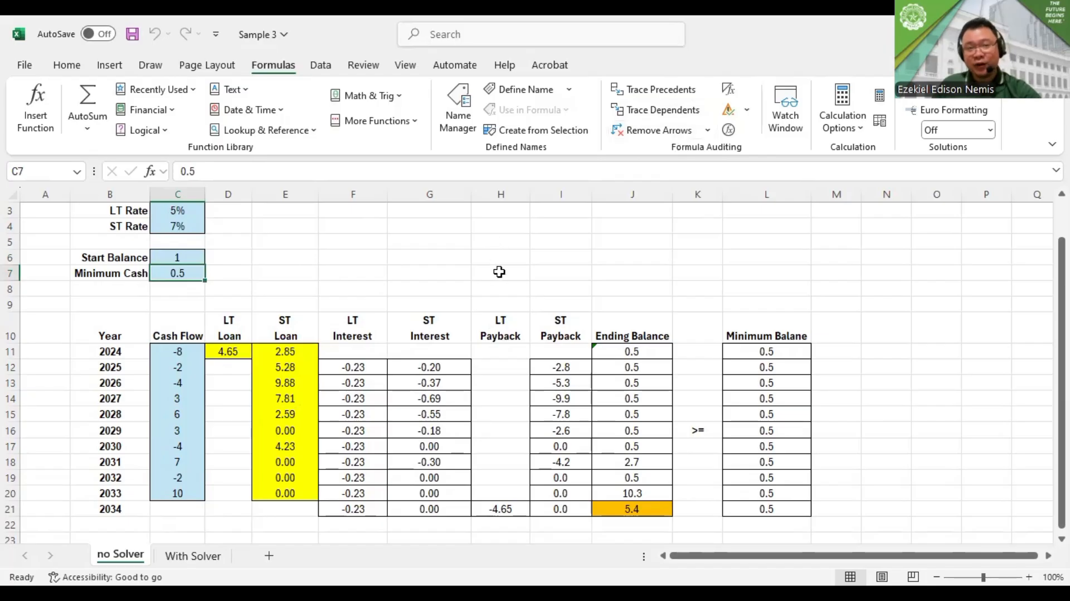
pyautogui.scroll(1, 506, 270)
pyautogui.scroll(-4, 506, 271)
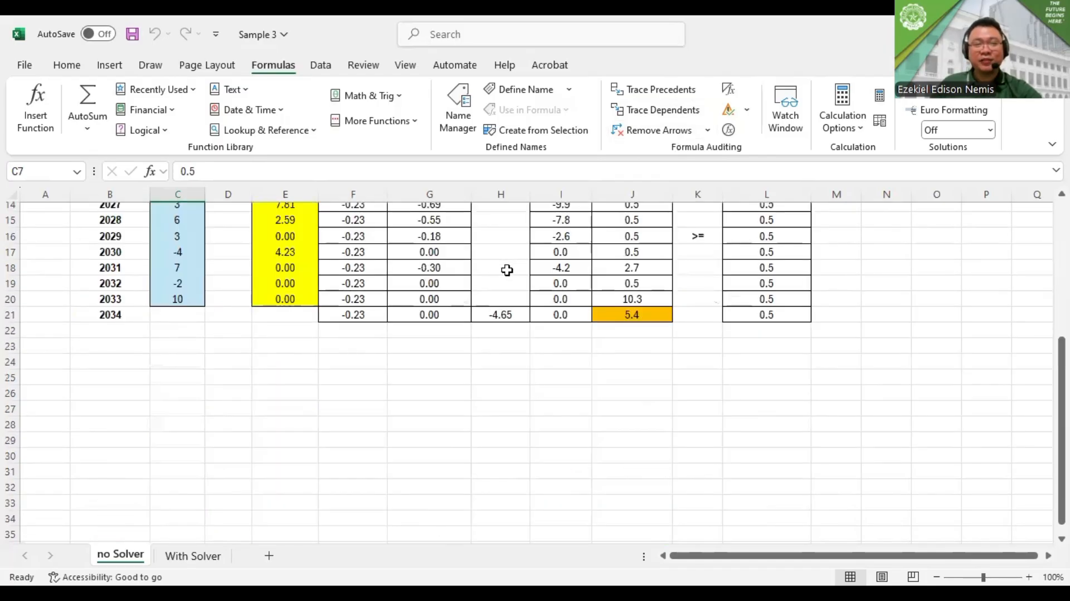
pyautogui.scroll(4, 507, 271)
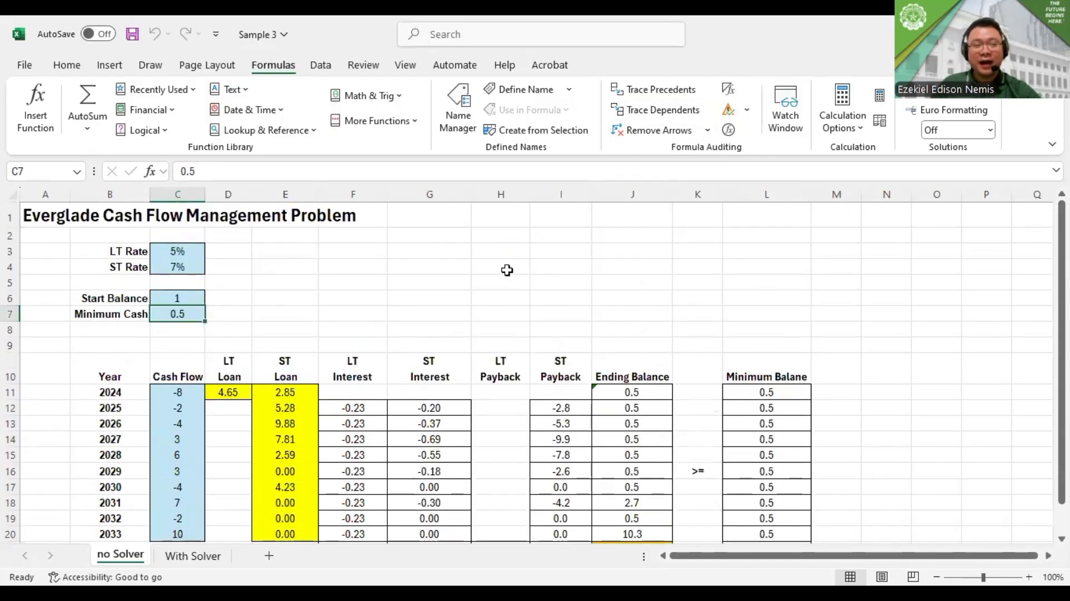